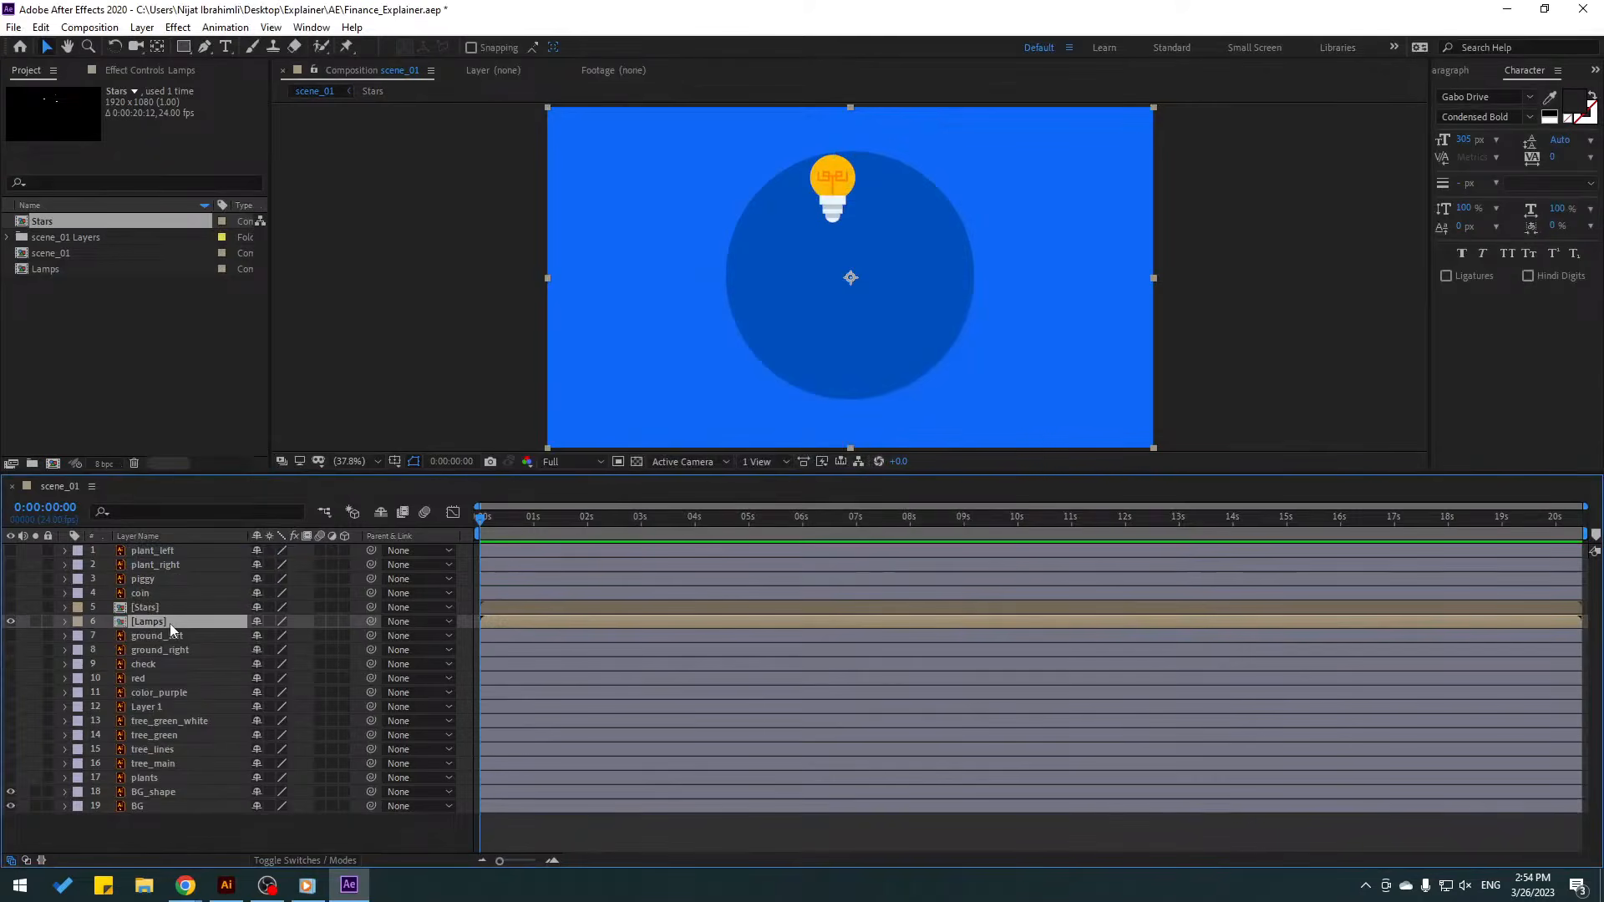
- Open the Lamps precomposition and crop it to a region of interest about 210 × 288 px drawn around the light bulb
double_click(163, 621)
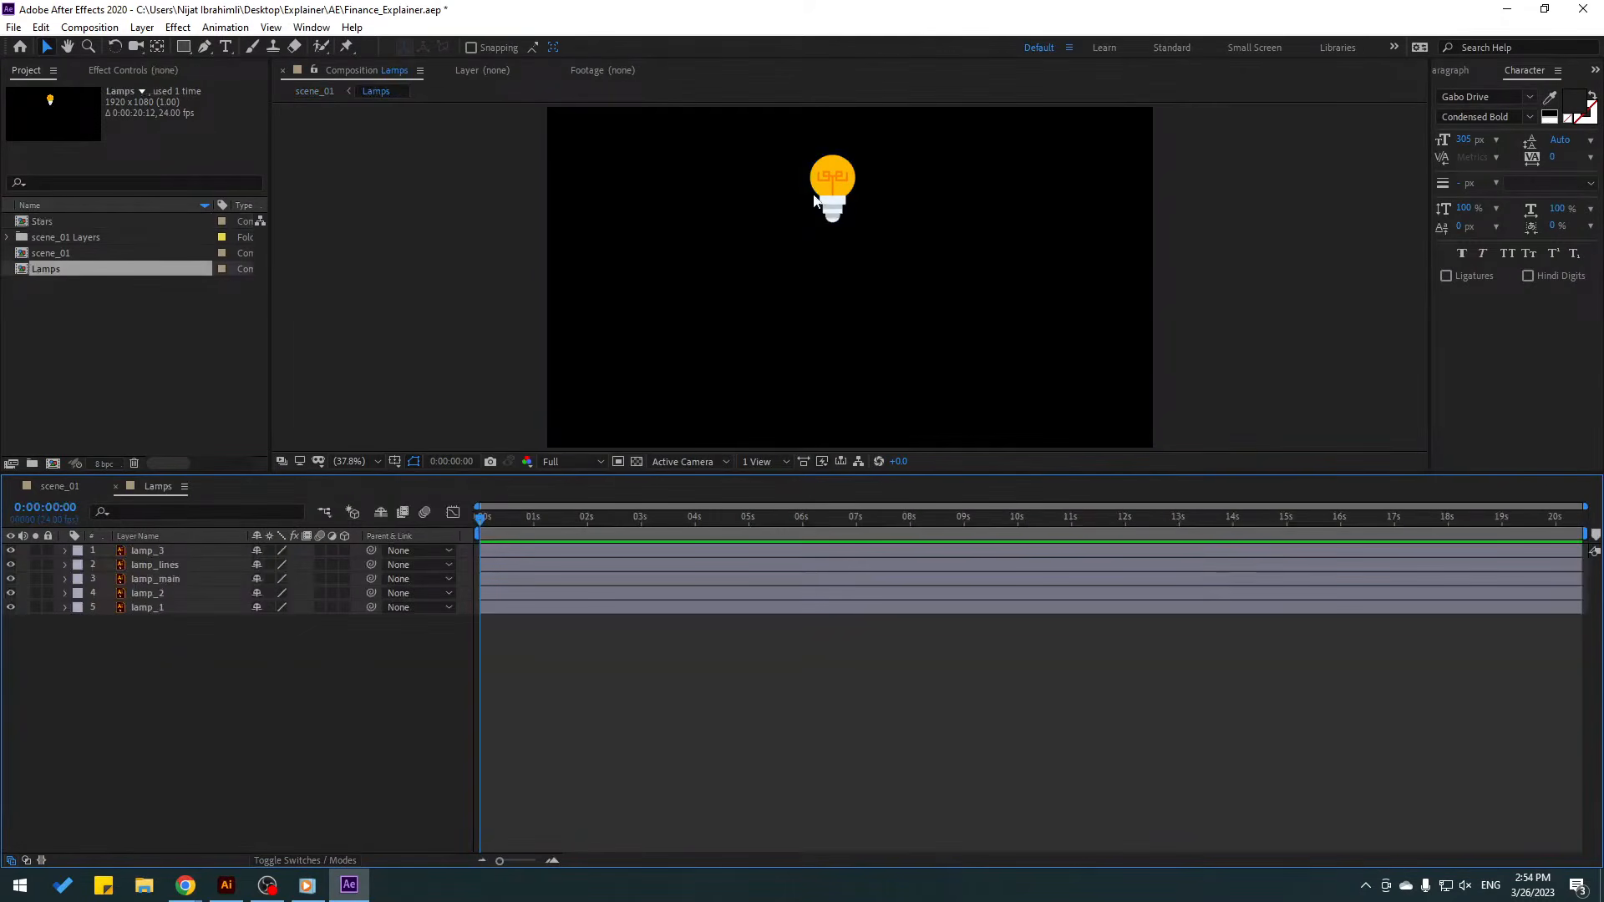
scroll(836, 192, "up", 3)
scroll(868, 351, "down", 2)
scroll(848, 318, "up", 2)
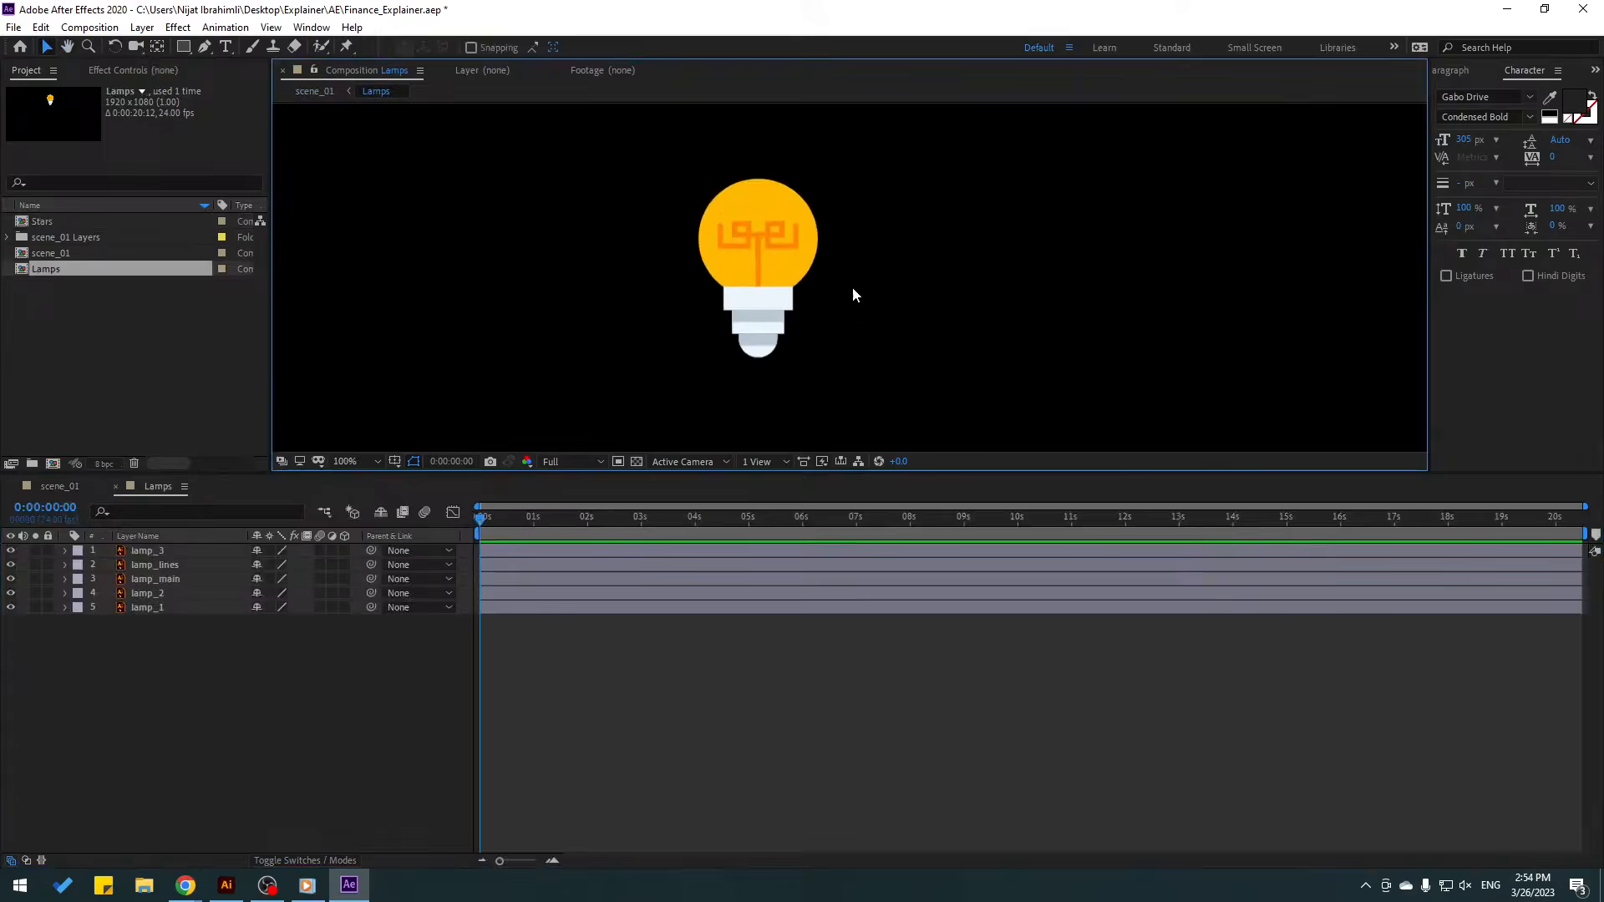
scroll(852, 294, "up", 2)
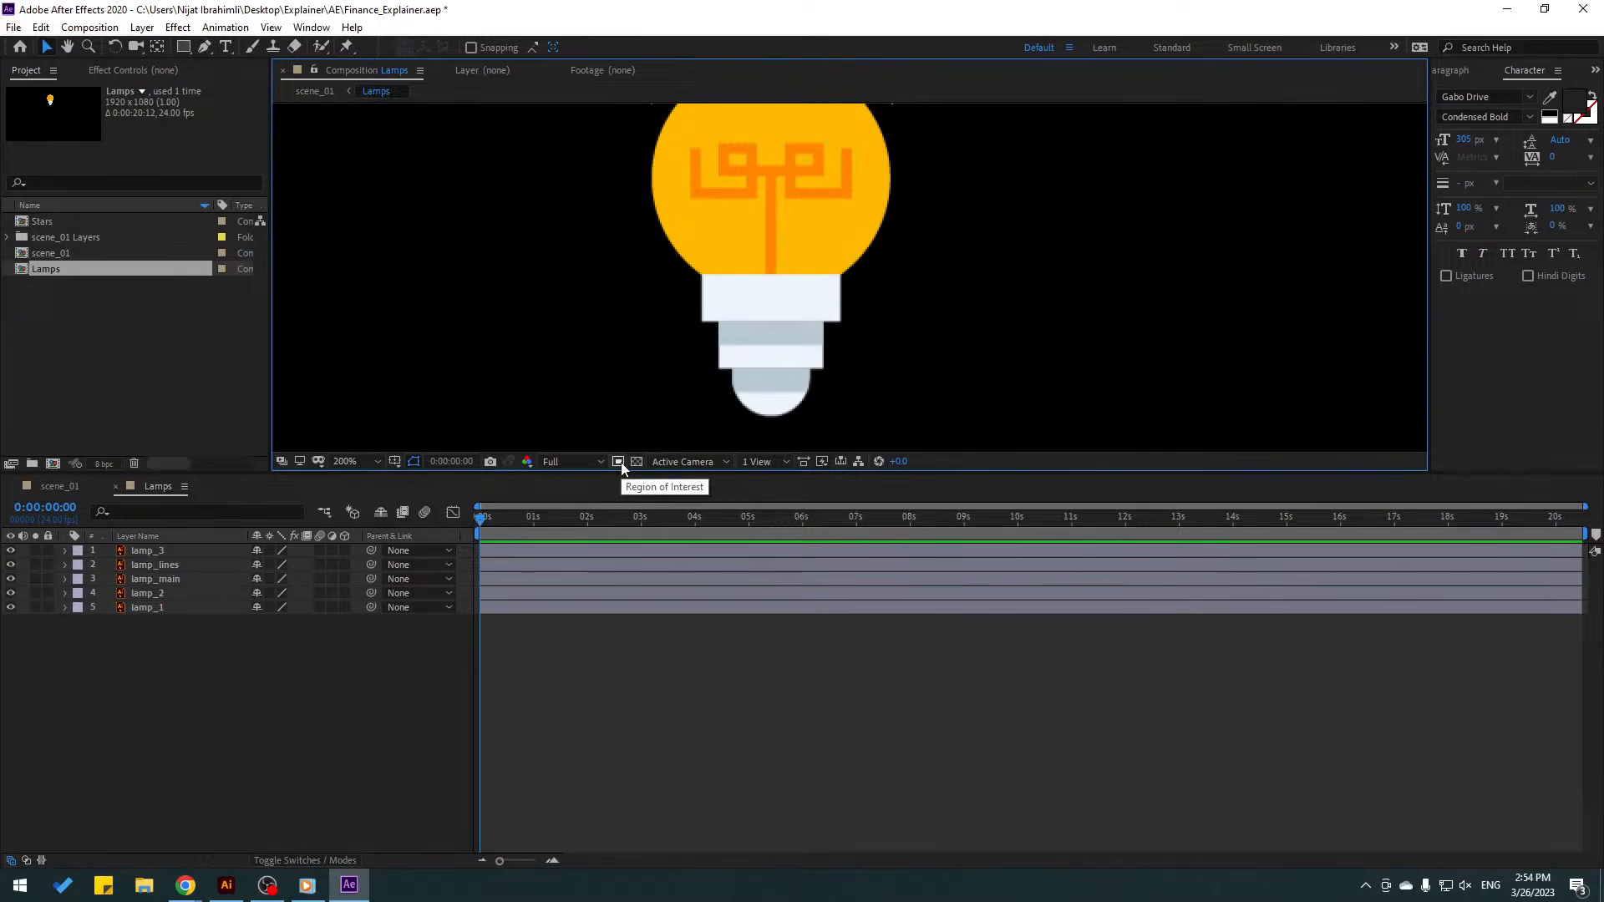
left_click(618, 462)
scroll(799, 199, "down", 3)
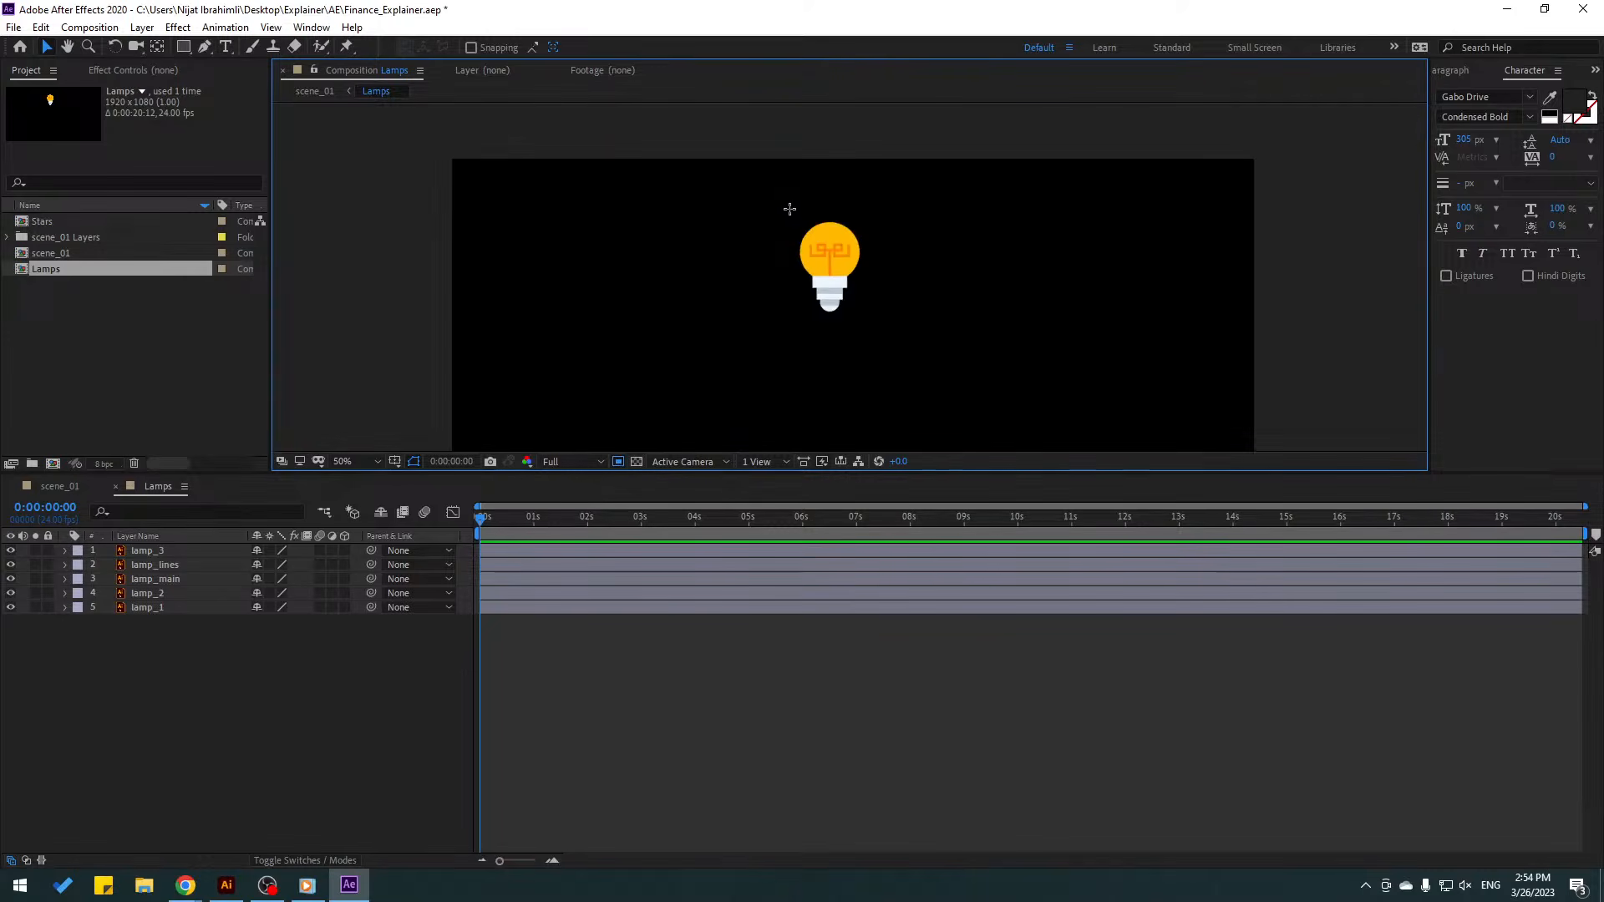
left_click_drag(787, 205, 783, 332)
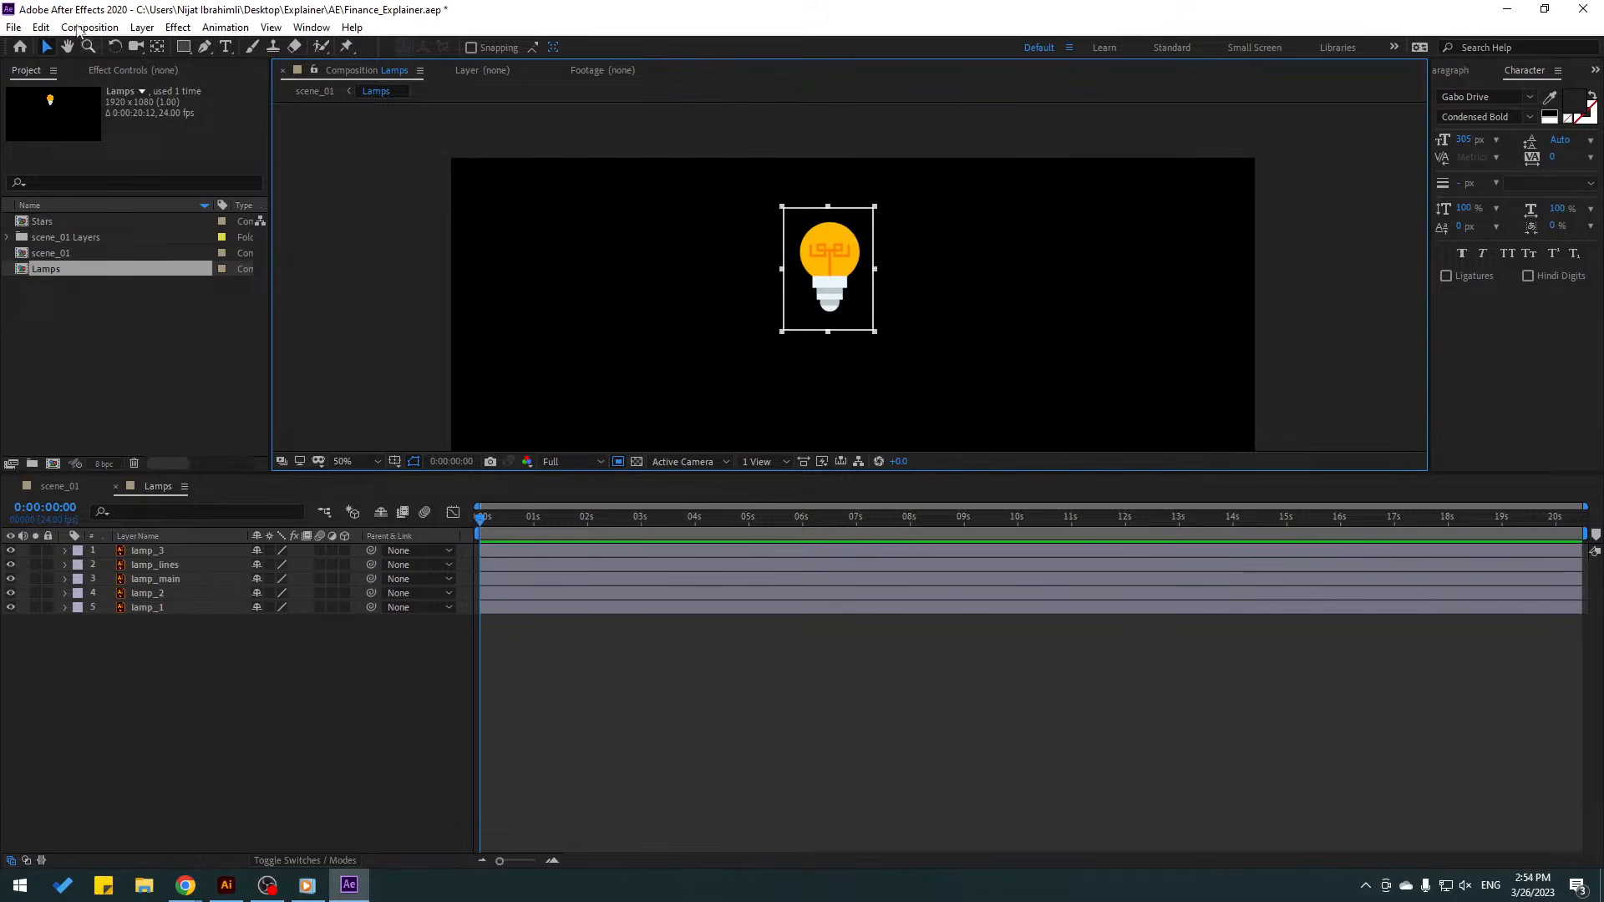
left_click(75, 27)
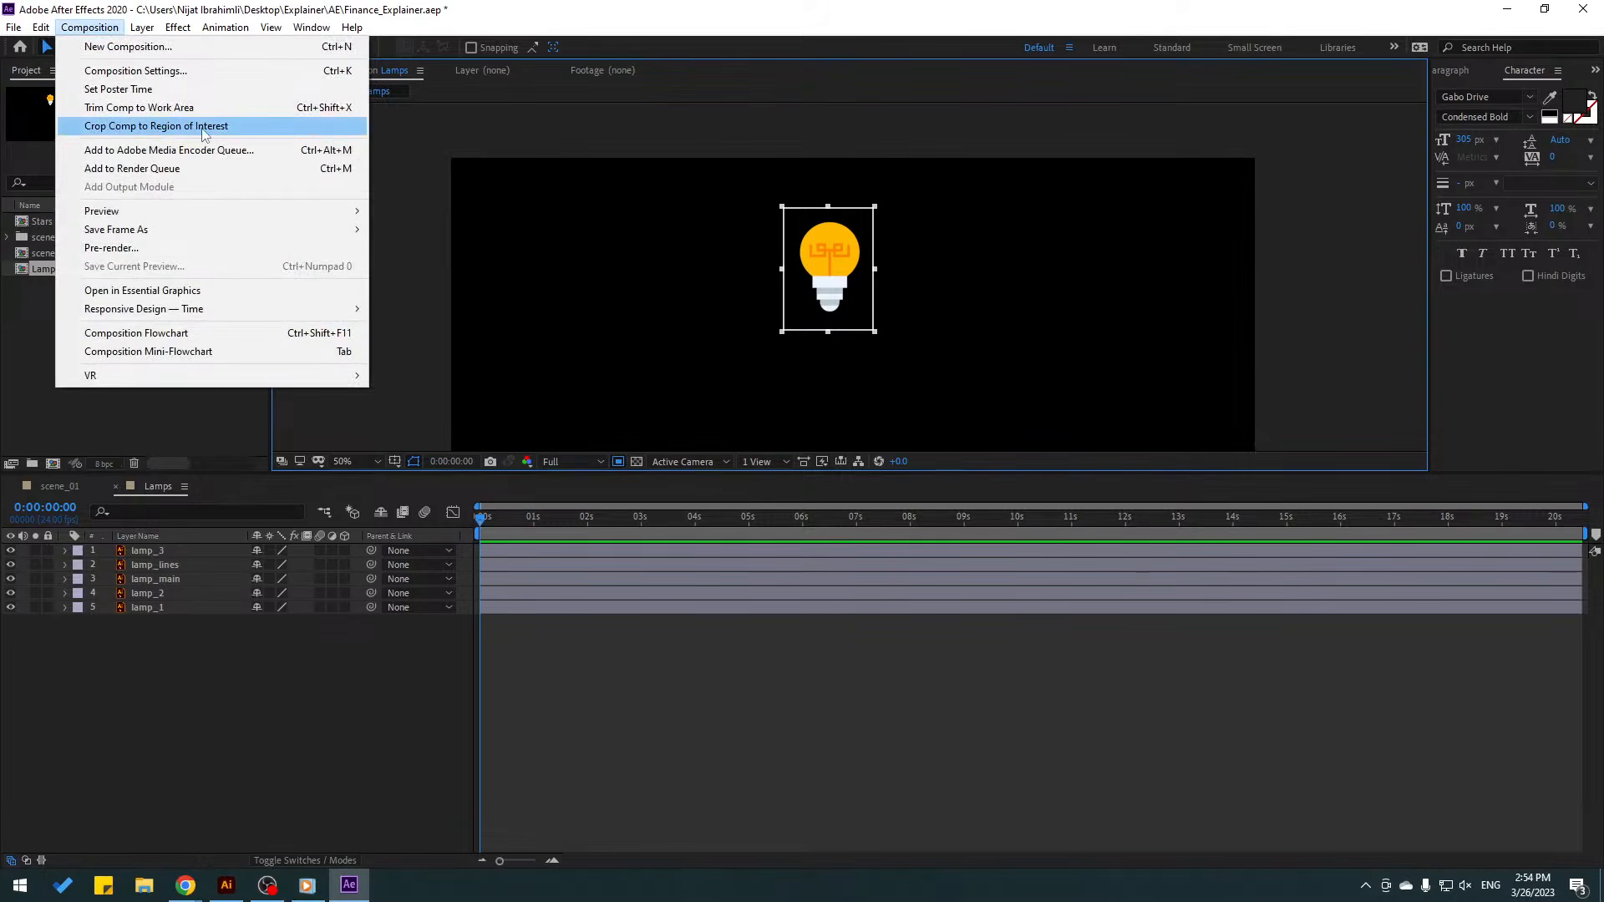
left_click(156, 126)
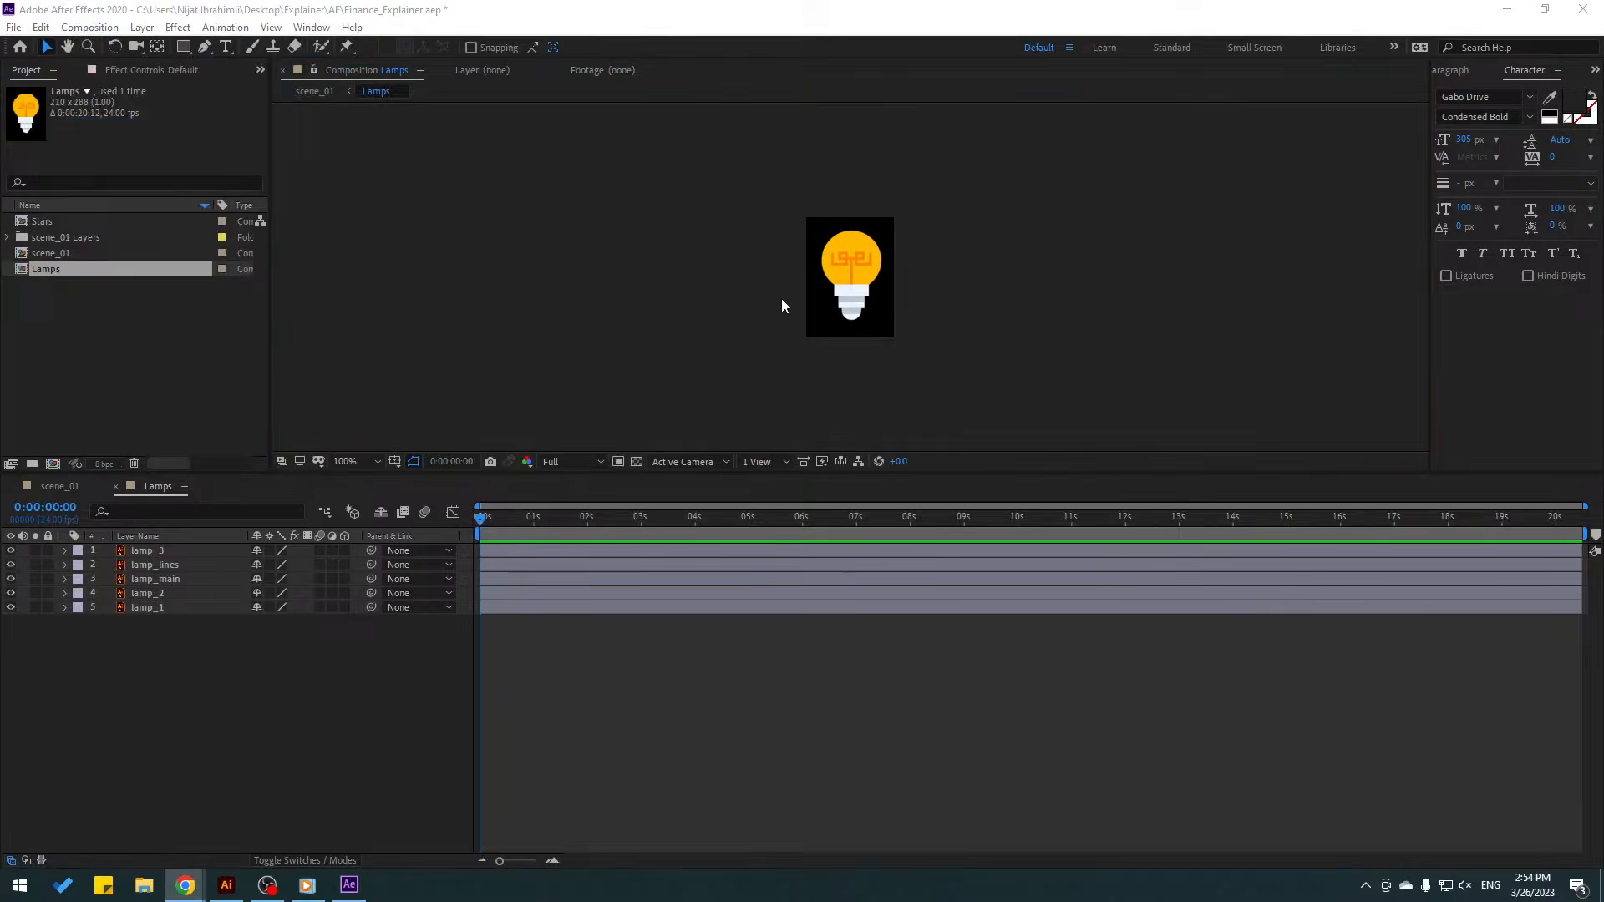
scroll(780, 297, "up", 2)
- Back in scene_01, move the cropped lamp near the top of the dark circle and hide the Lamps layer
left_click(114, 486)
mouse_move(842, 175)
left_mouse_down()
mouse_move(859, 264)
mouse_move(848, 167)
left_mouse_up()
left_click(10, 622)
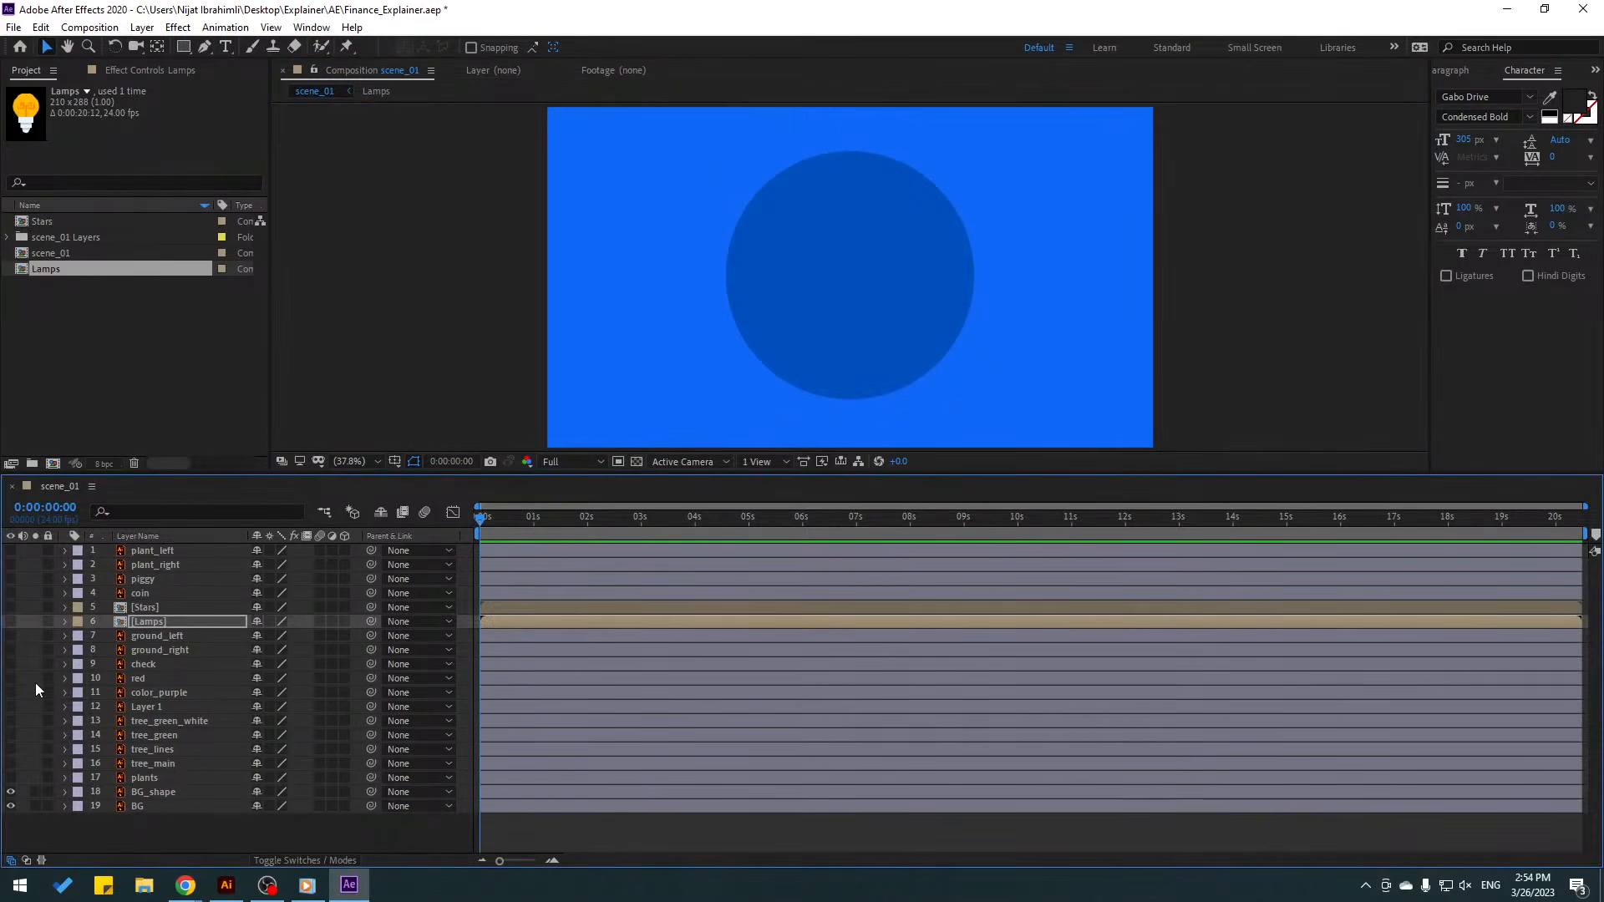
- Open the Stars precomposition, crop it to a region of interest about 366 × 316 px around the three stars, and close it
double_click(137, 608)
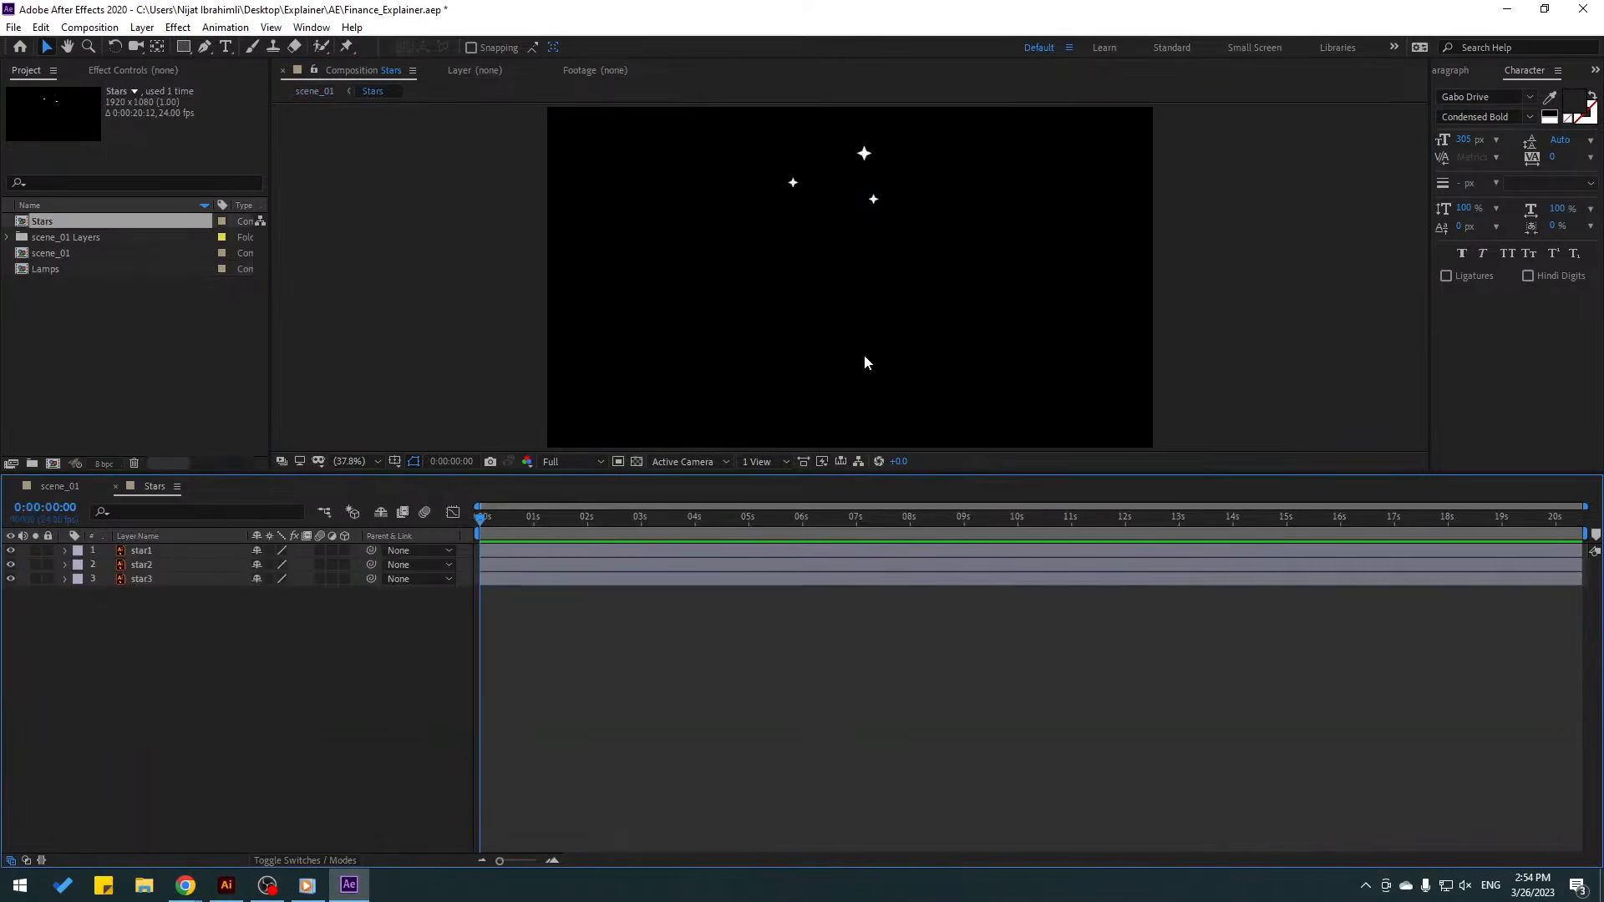
scroll(864, 355, "up", 4)
scroll(838, 261, "down", 3)
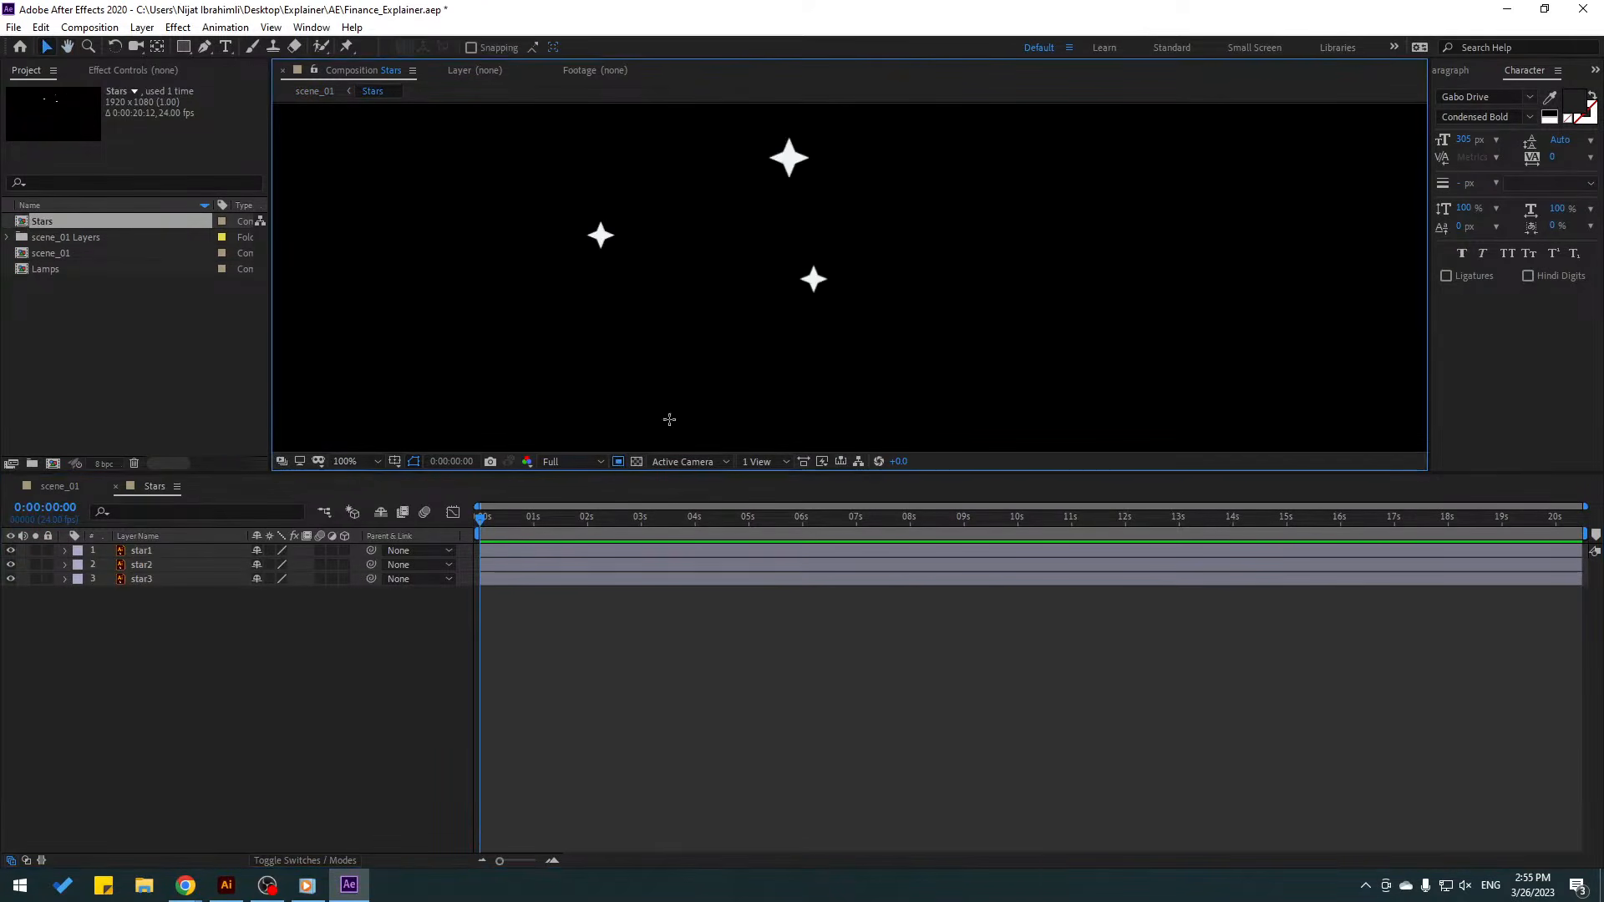
scroll(670, 420, "down", 2)
left_click_drag(708, 182, 865, 317)
left_click(89, 27)
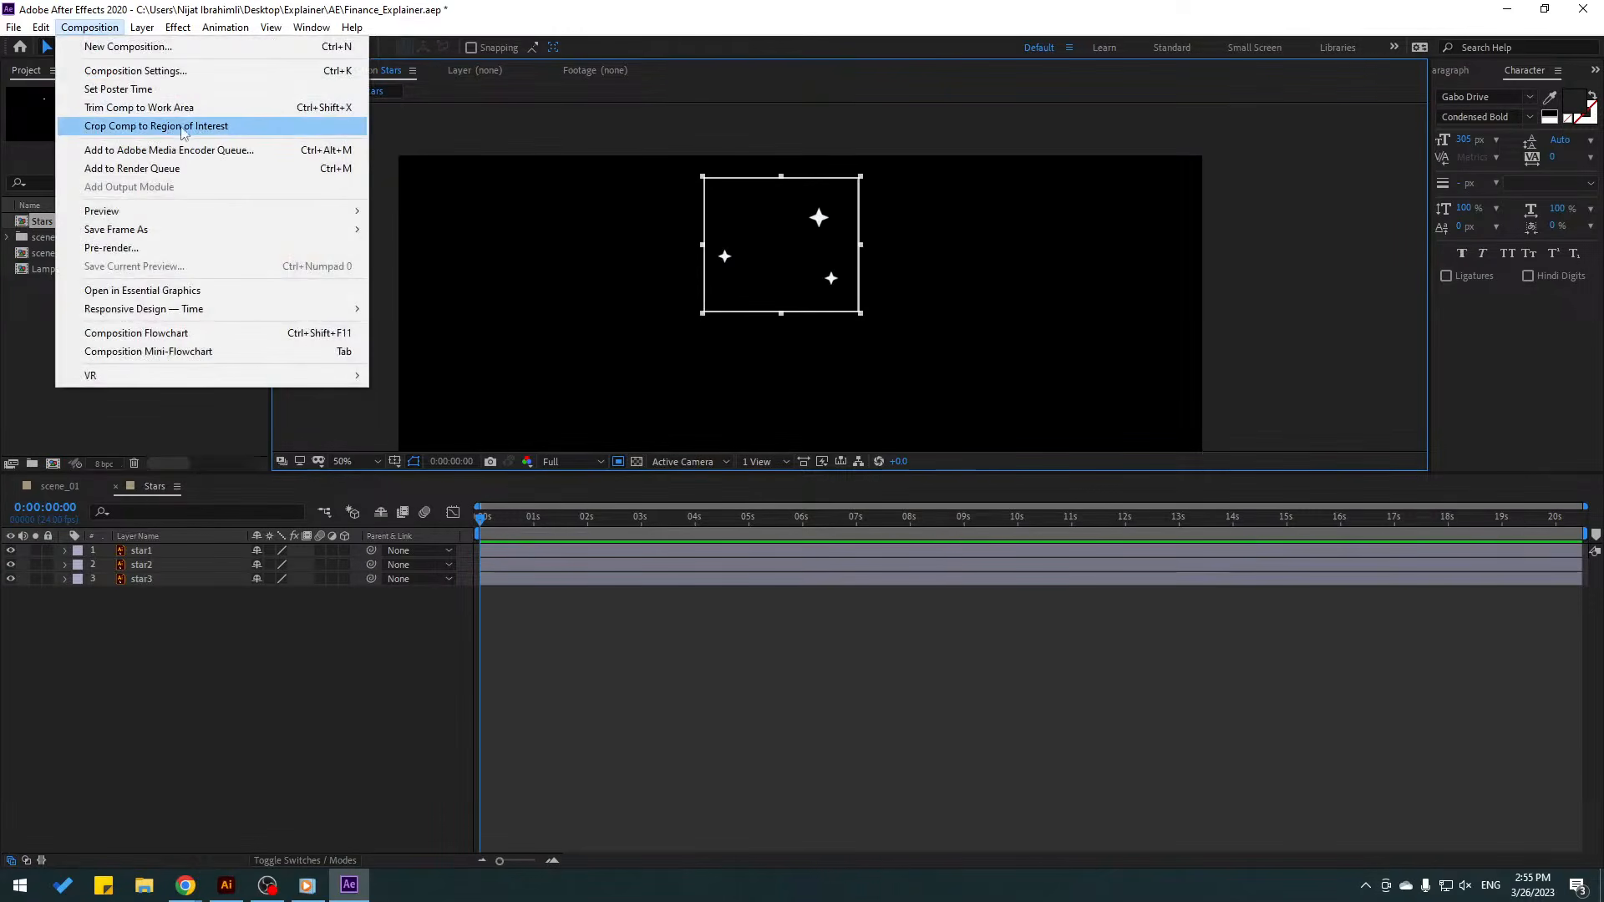
left_click(223, 126)
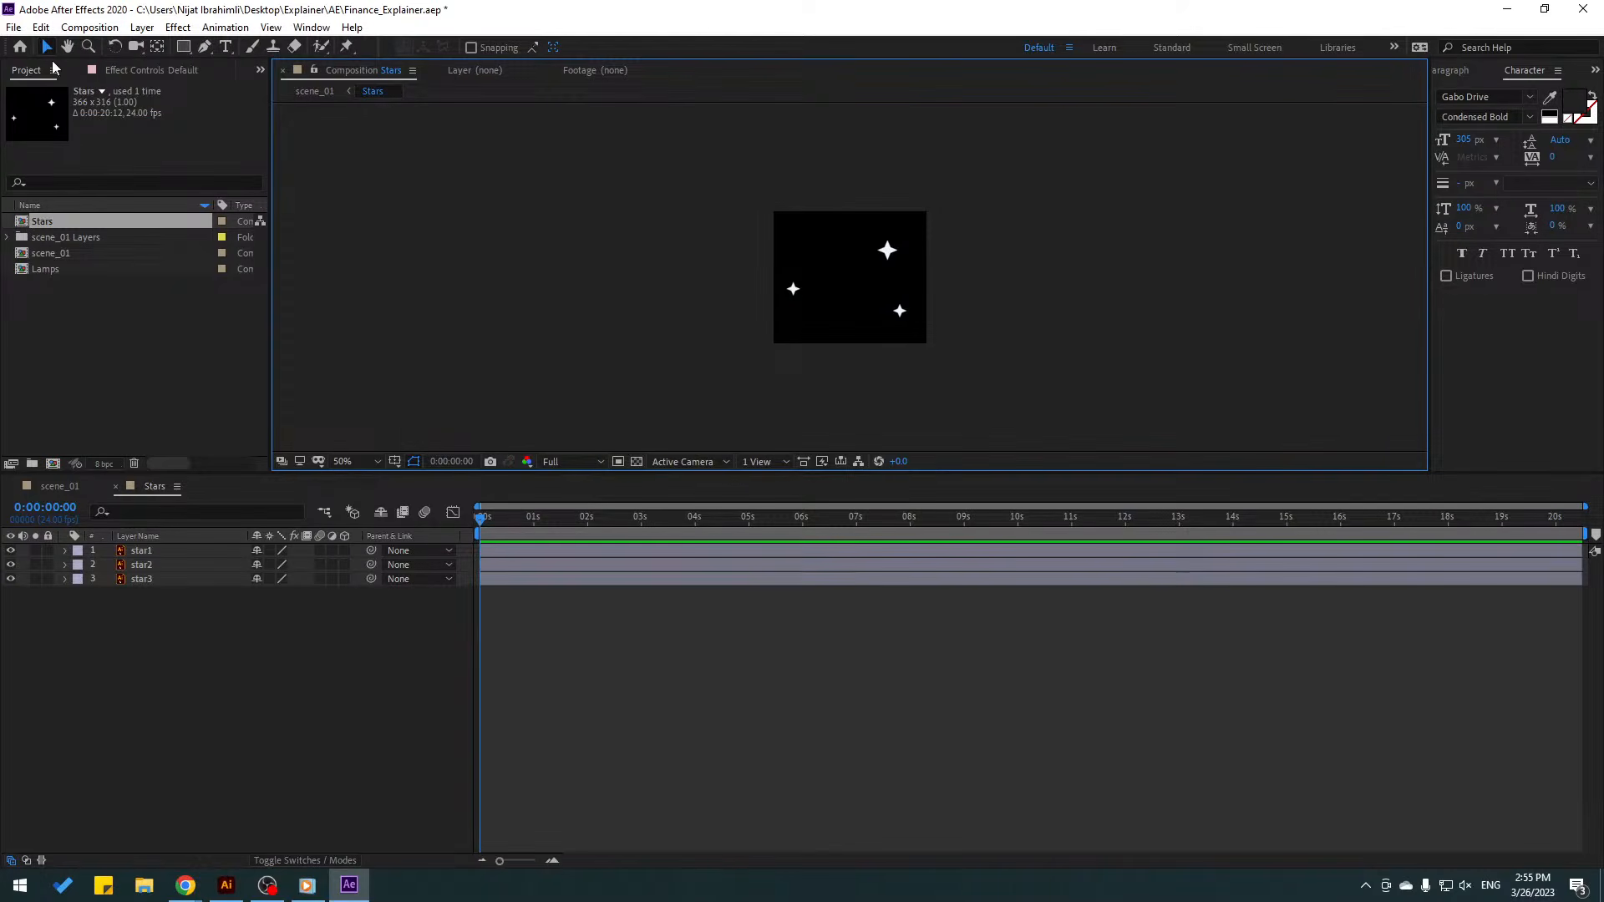
left_click(116, 487)
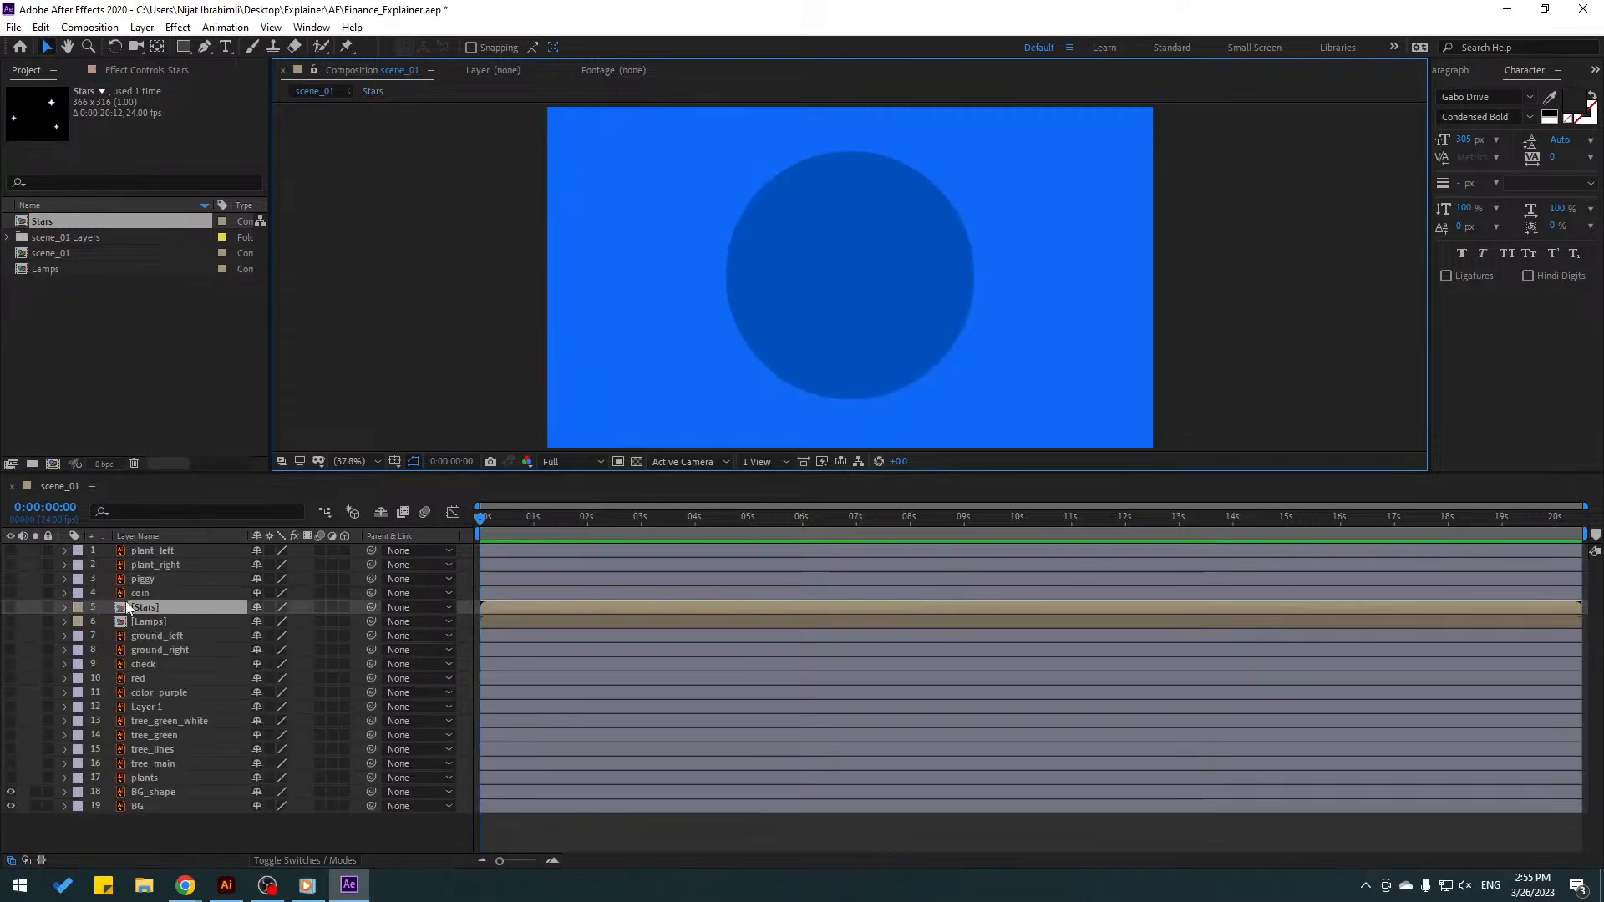
- Temporarily show the Stars and Lamps layers in scene_01 and select each one to check its cropped bounds
left_click(11, 607)
left_click(11, 622)
left_click(854, 204)
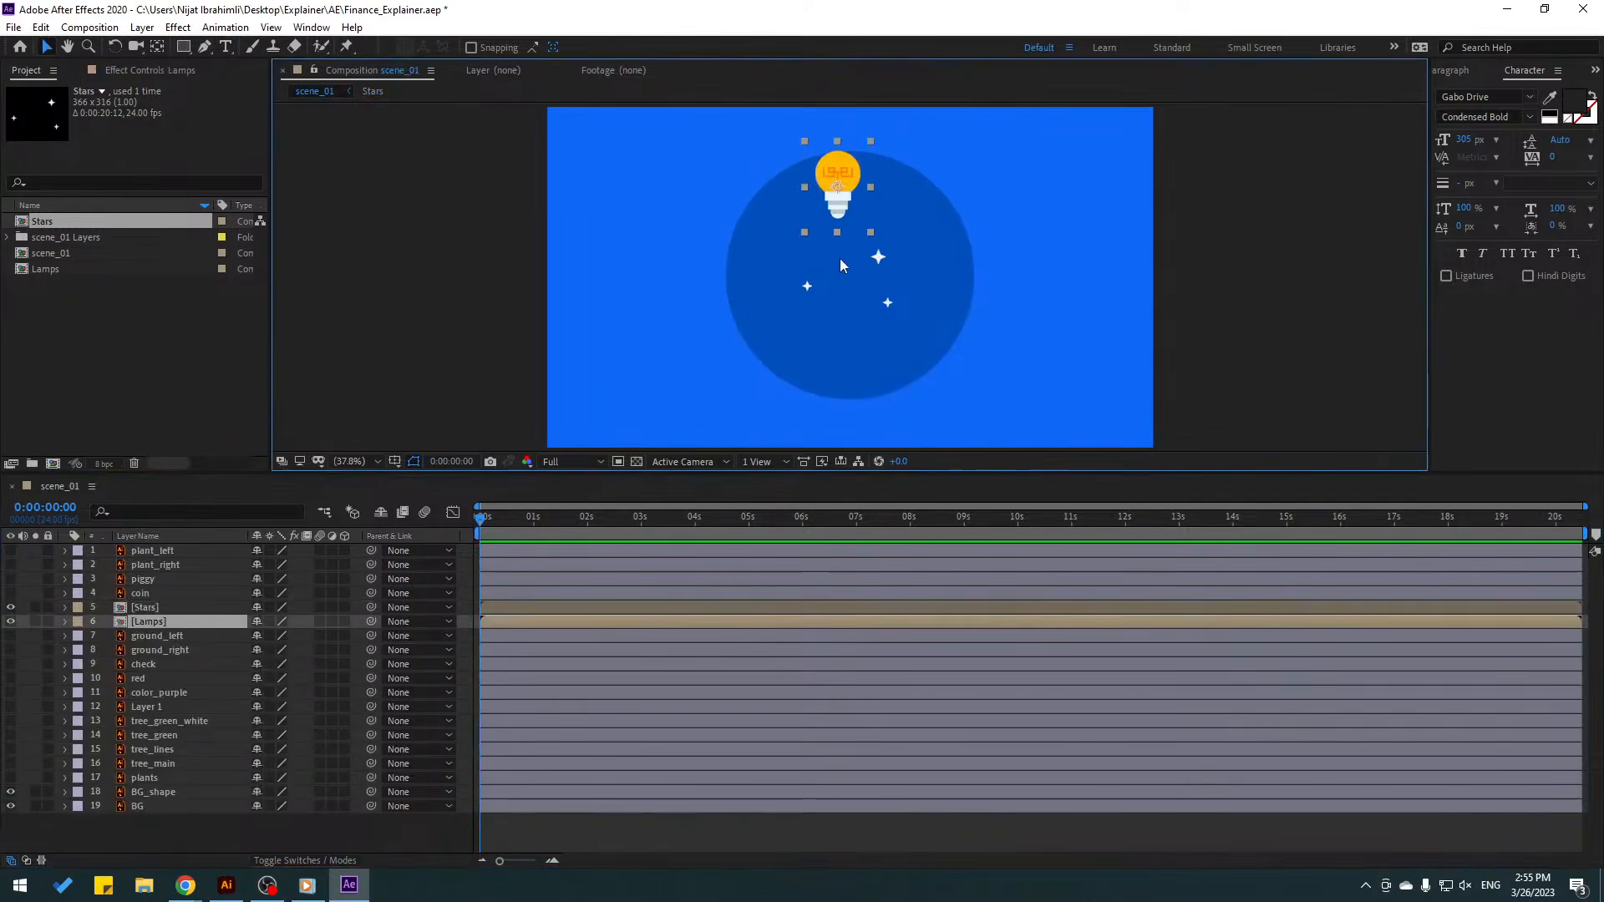
left_click(841, 264)
left_click_drag(11, 607, 11, 623)
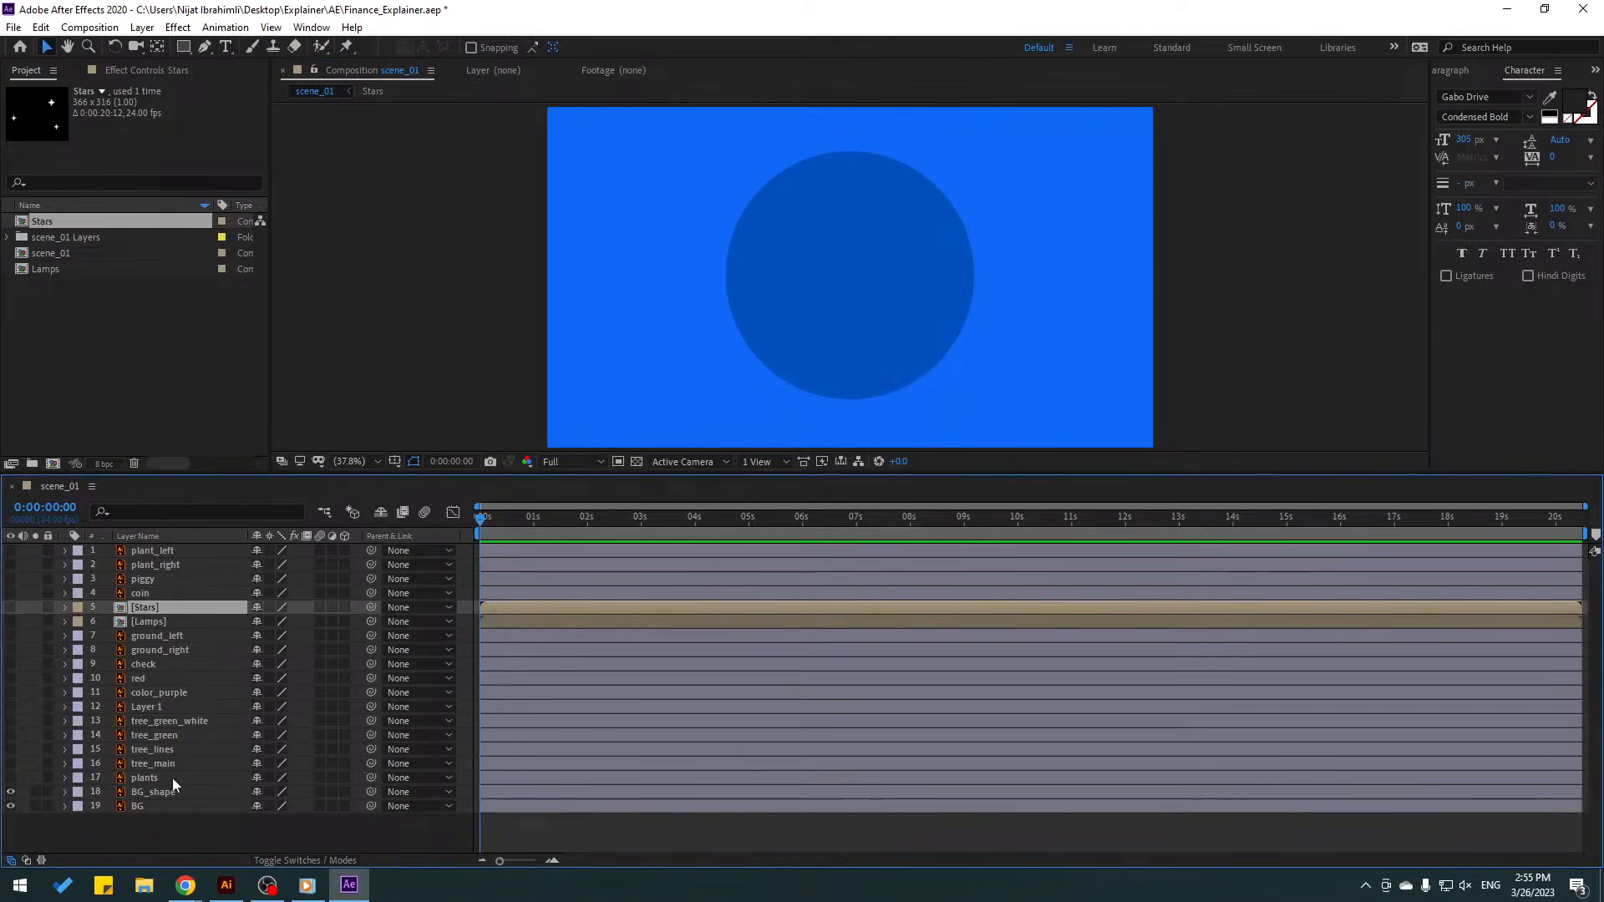
- Make all the scene layers visible except plant_left, plant_right, piggy, coin, Stars and Lamps, which are hidden
left_click_drag(12, 782, 39, 541)
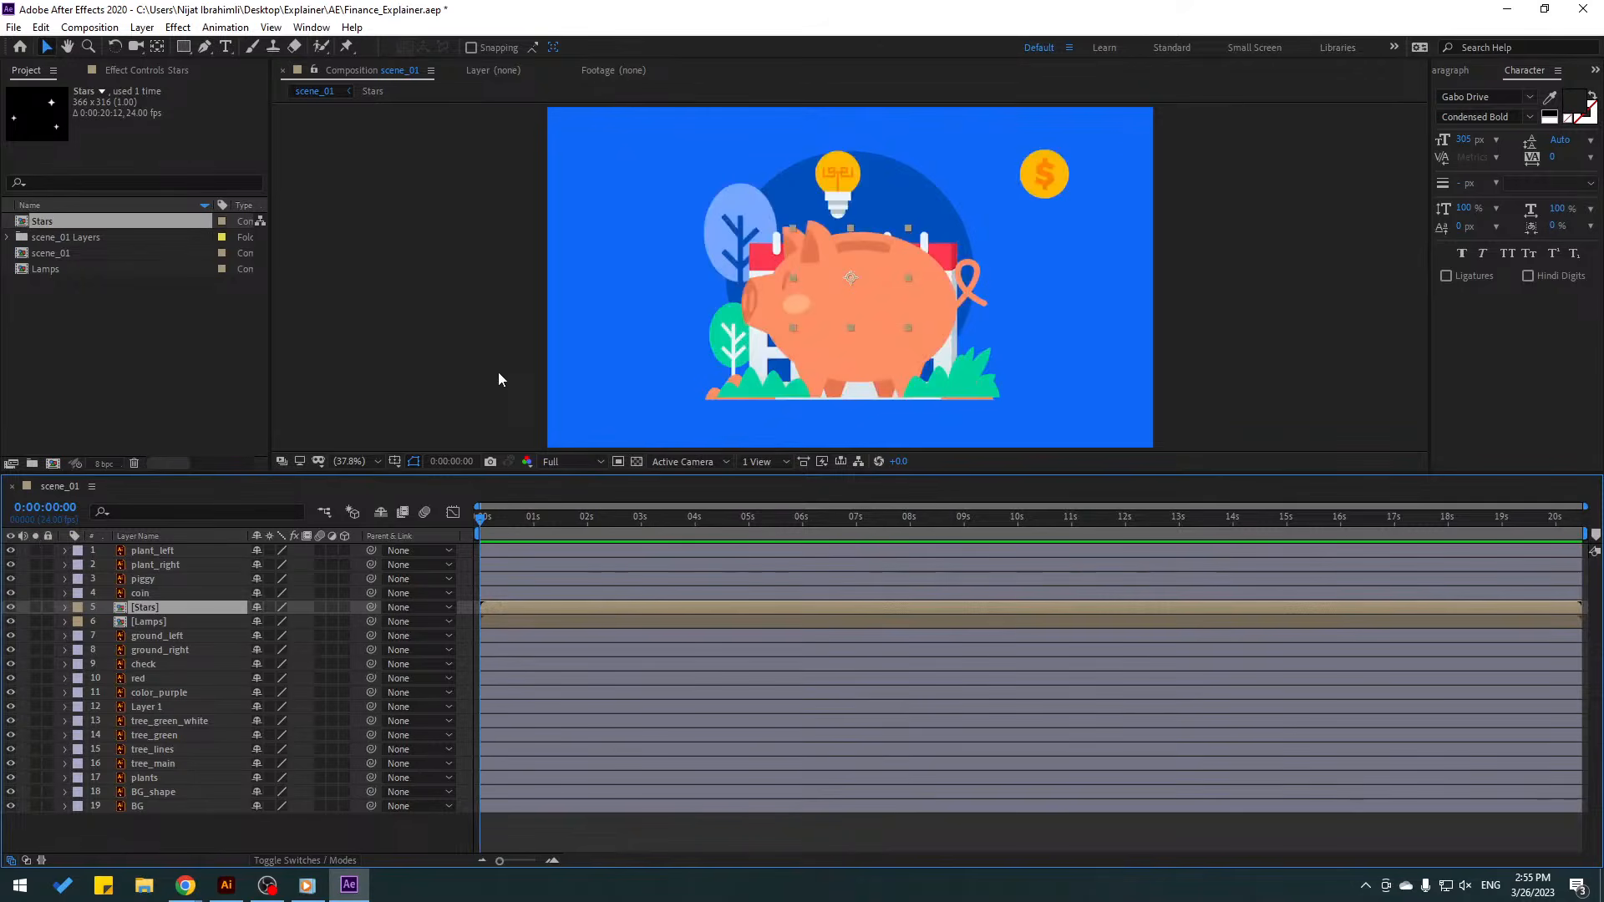
left_click(150, 581)
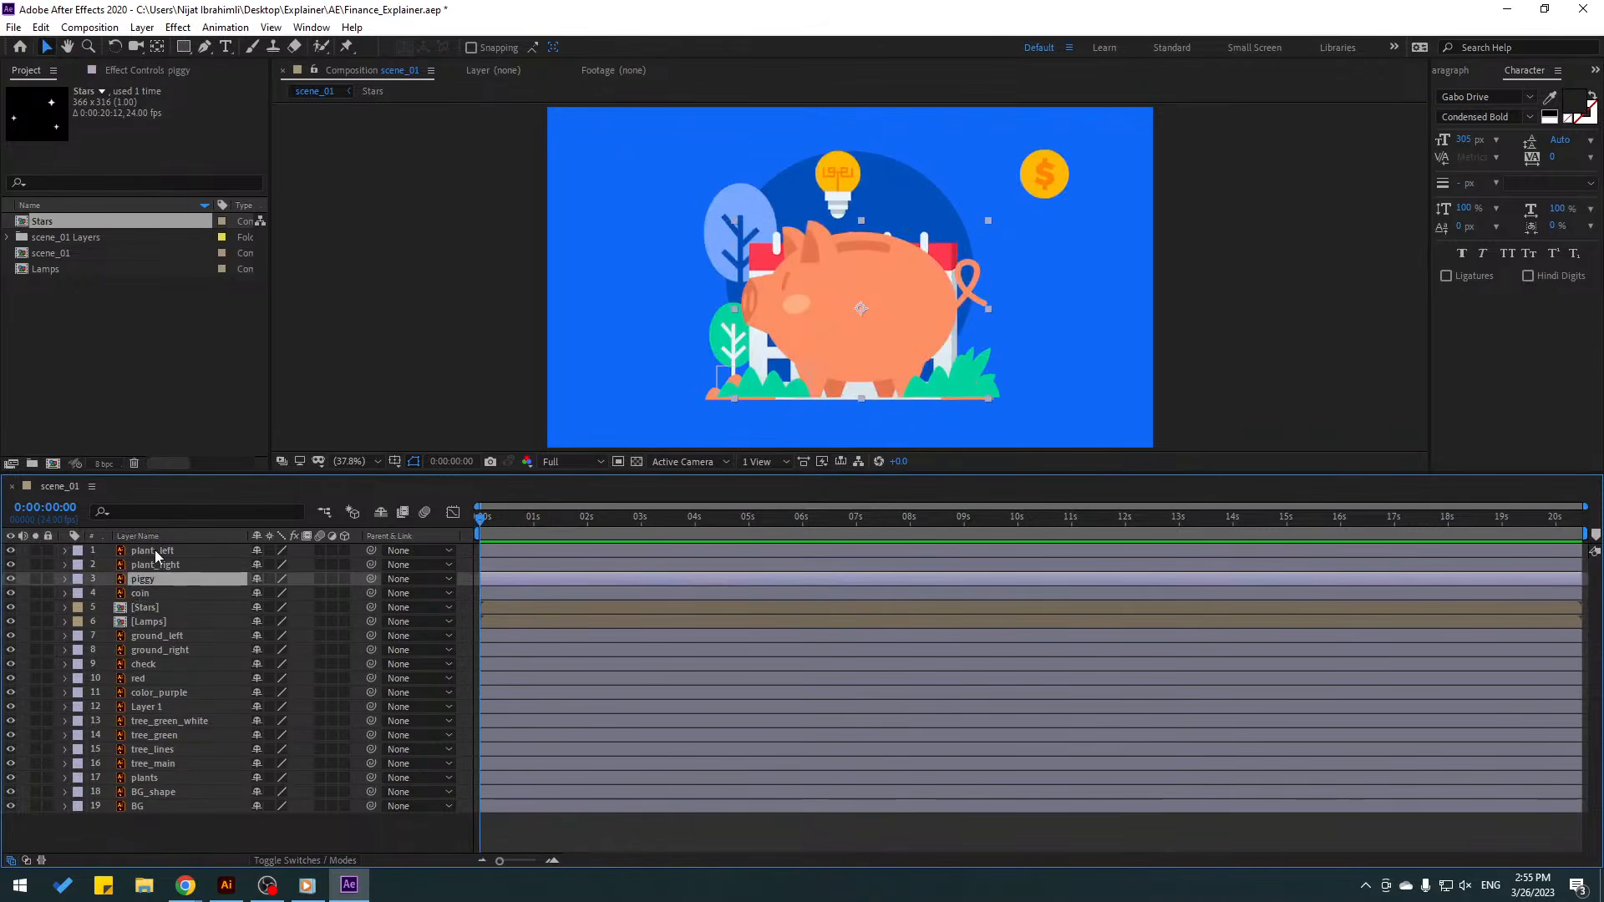
left_click_drag(12, 579, 12, 552)
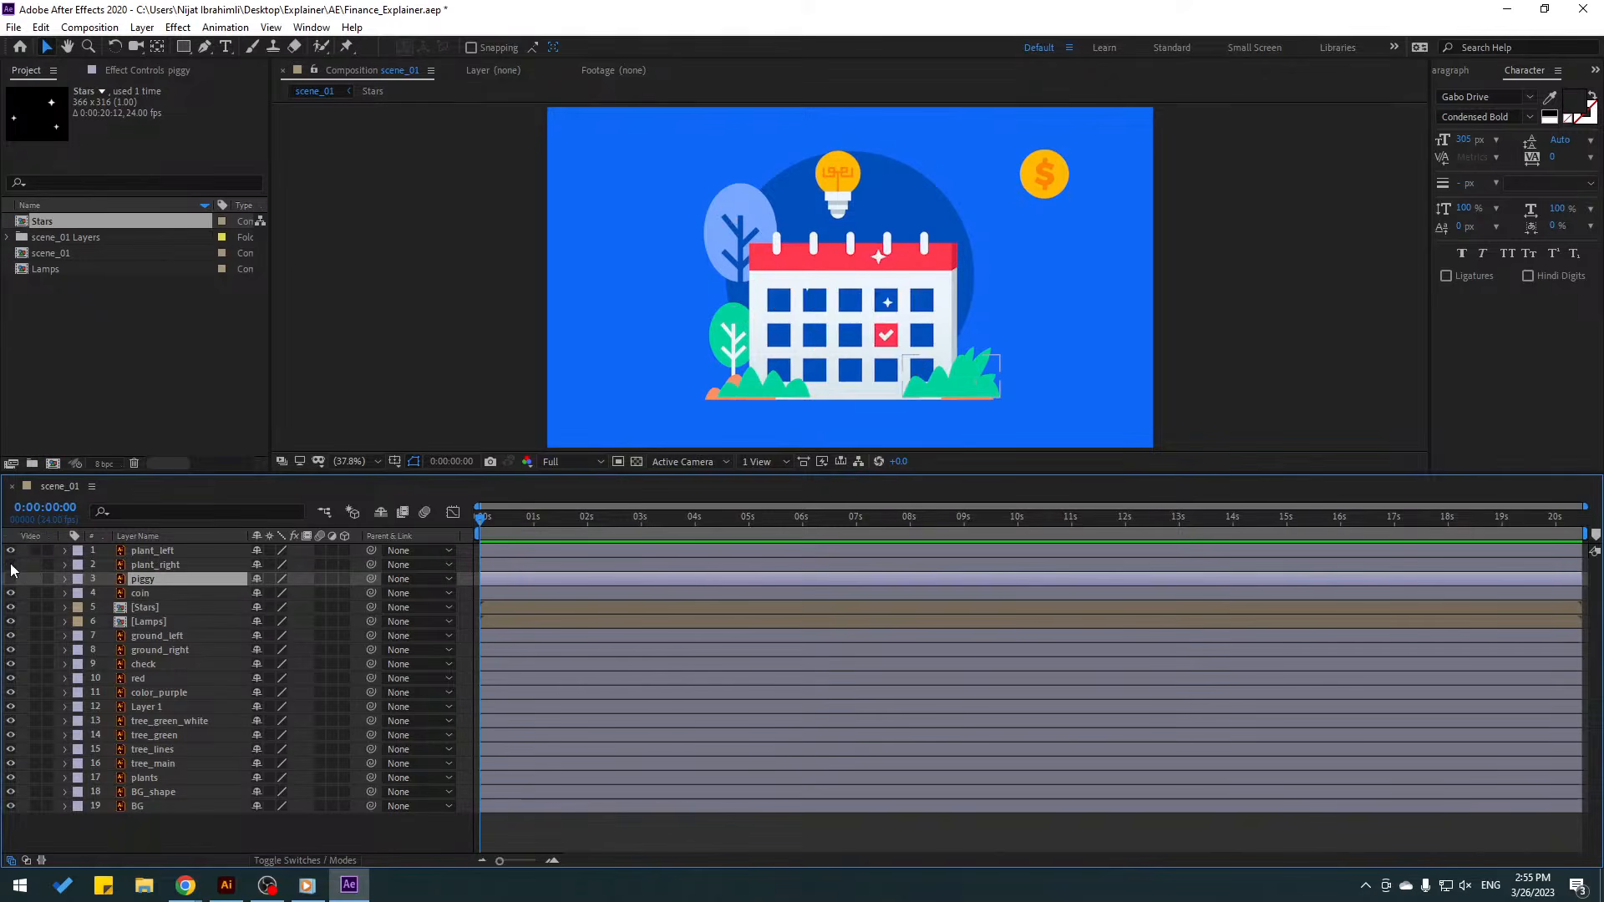
left_click(1039, 173)
left_click(12, 593)
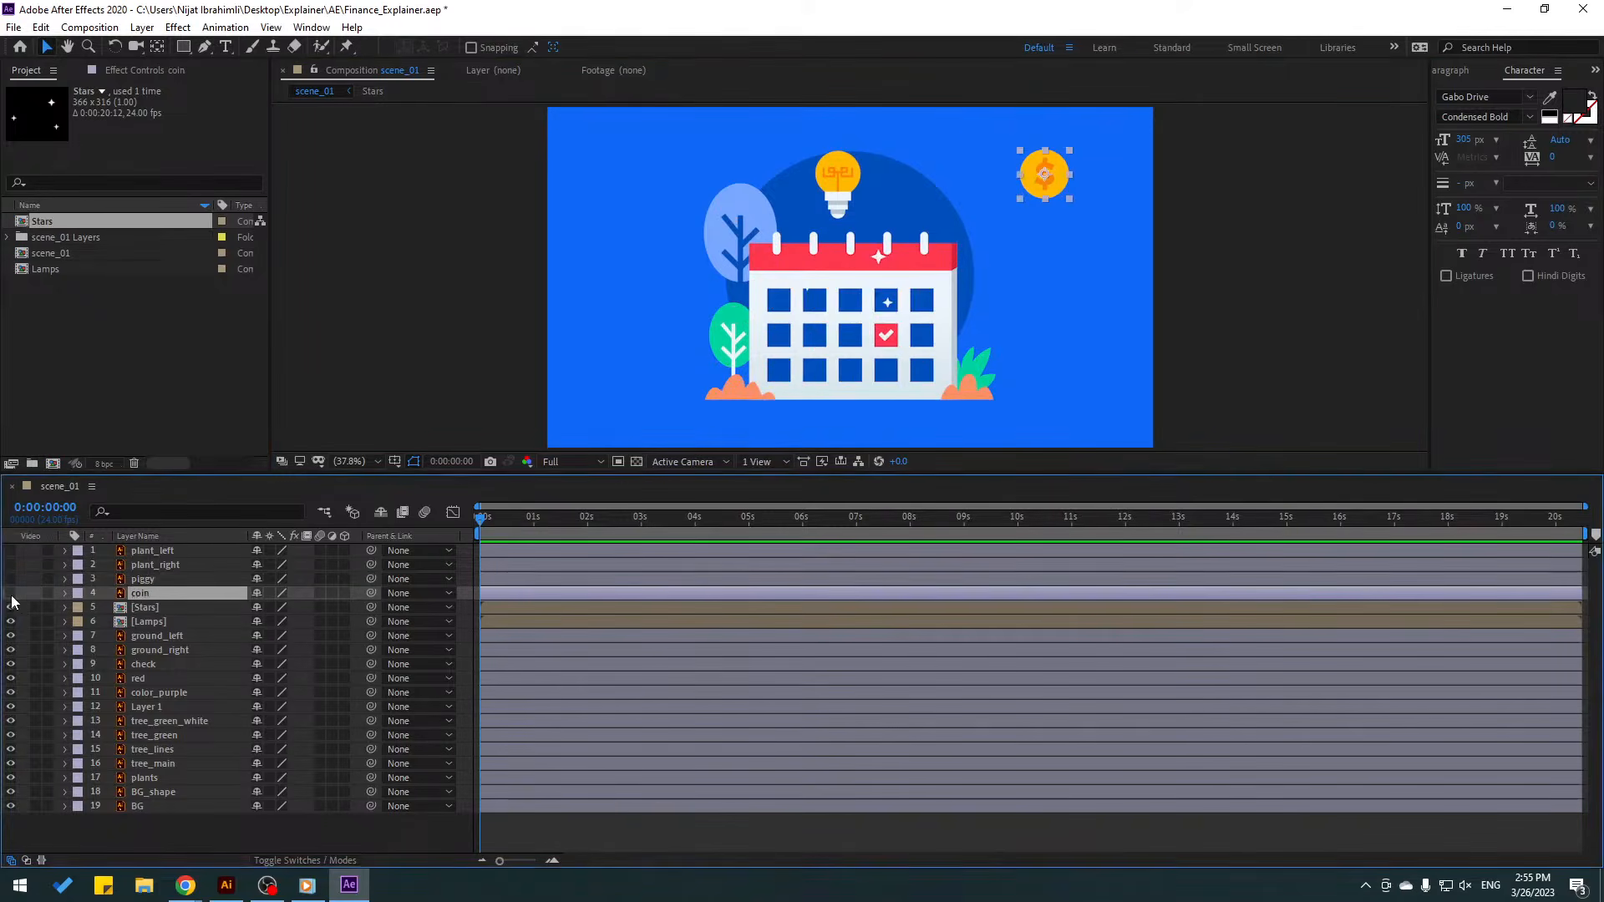
left_click(886, 303)
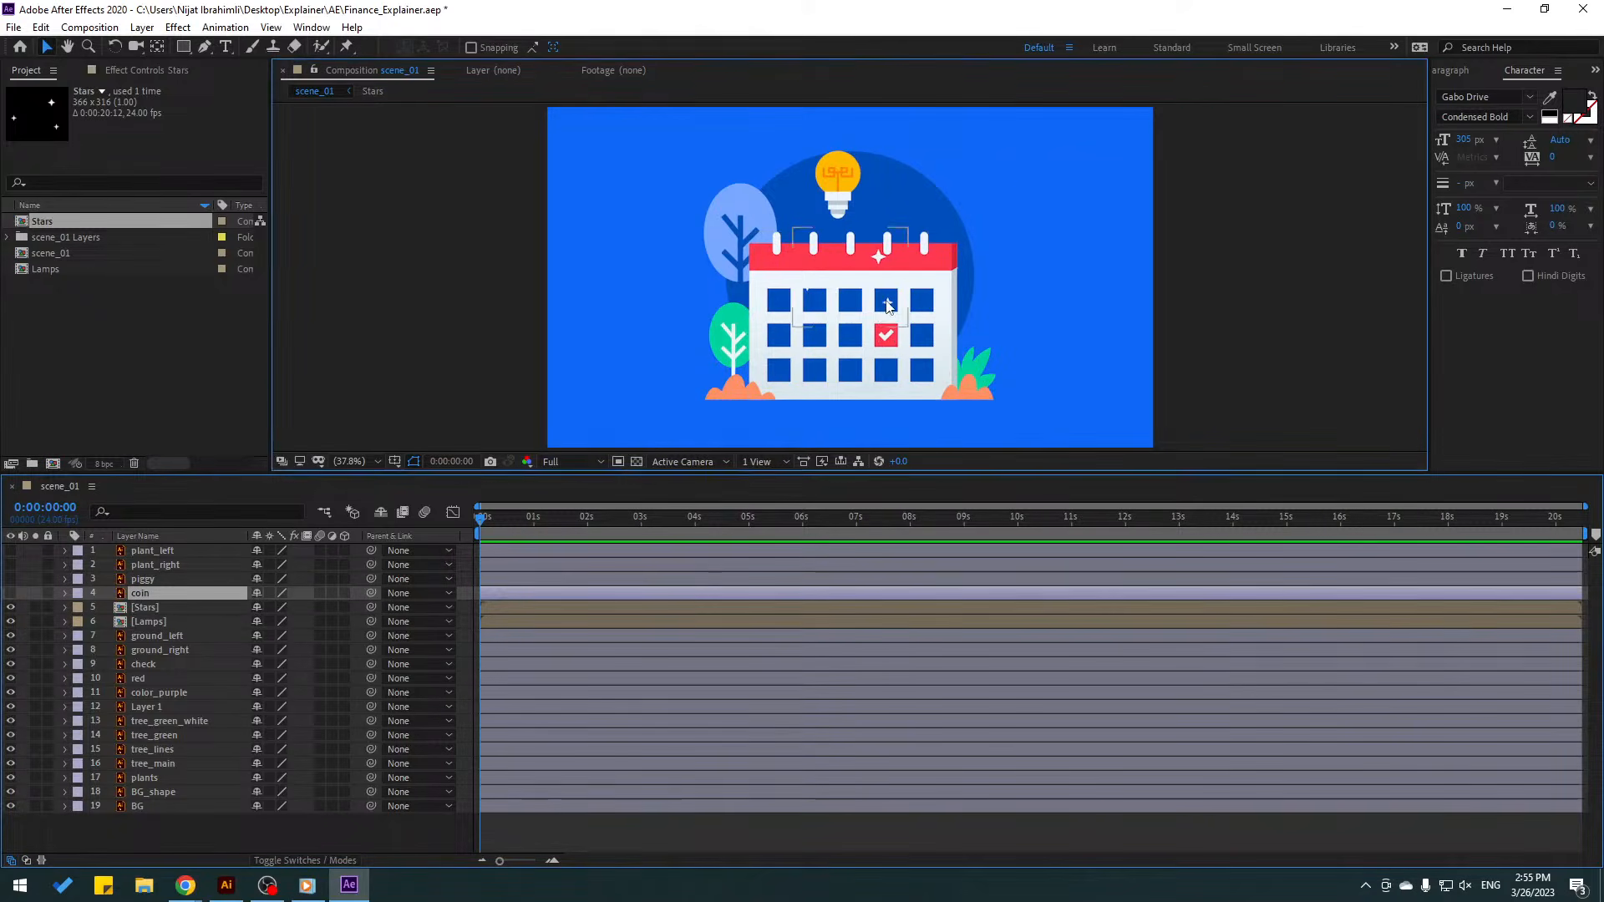
left_click(11, 607)
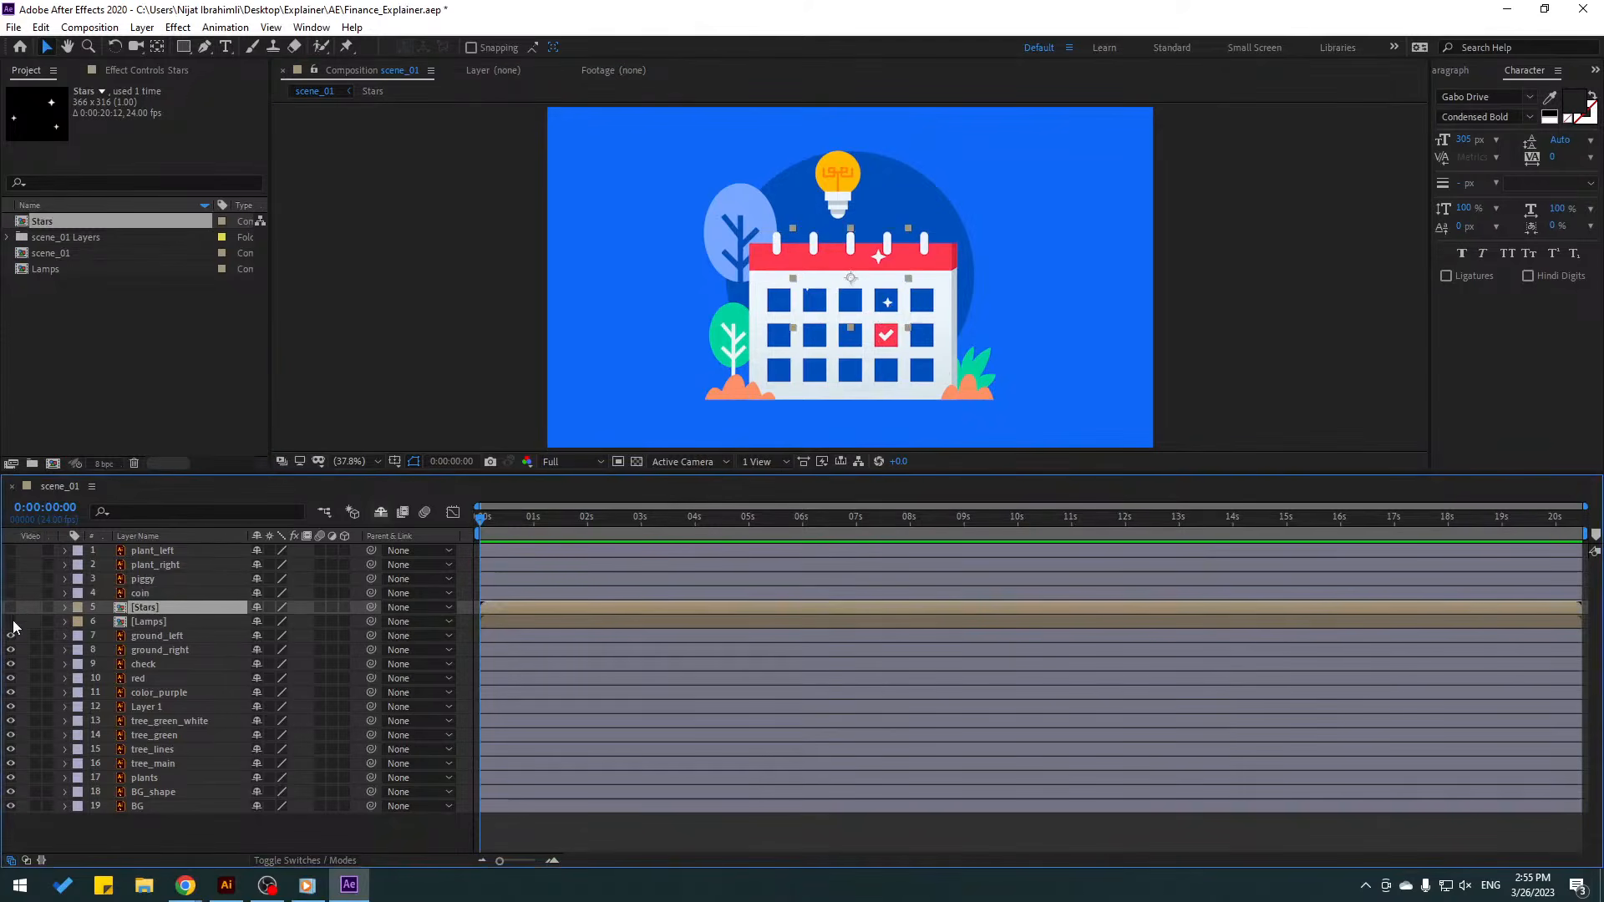
left_click(11, 622)
left_click_drag(679, 485, 679, 498)
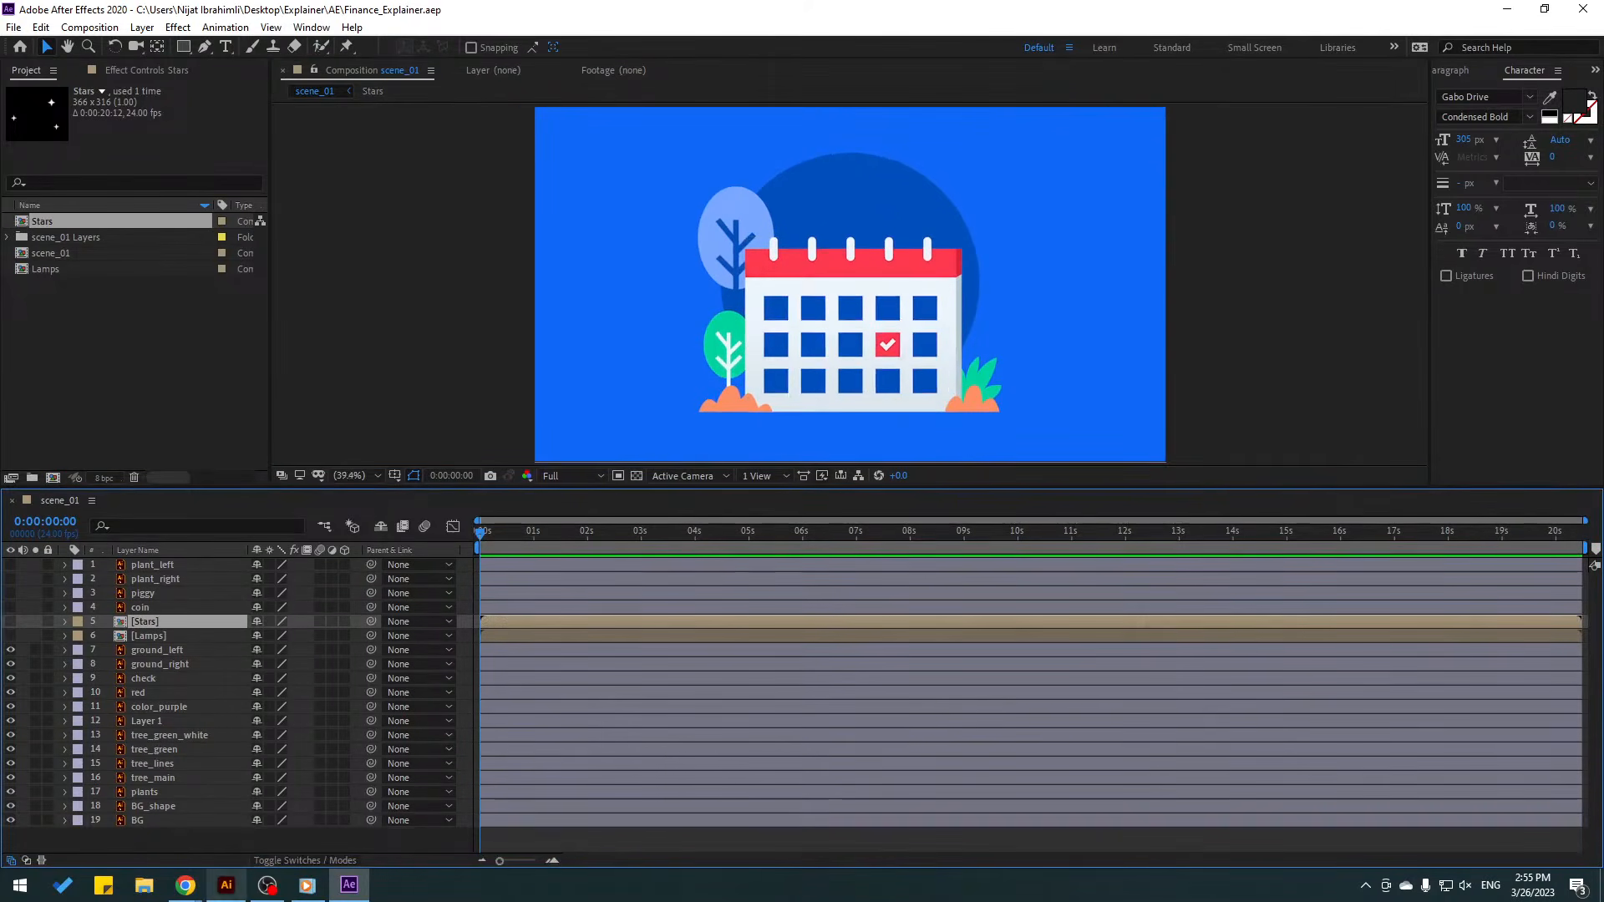
- Add a null object to scene_01 and centre its anchor point within its bounding box
left_click(192, 847)
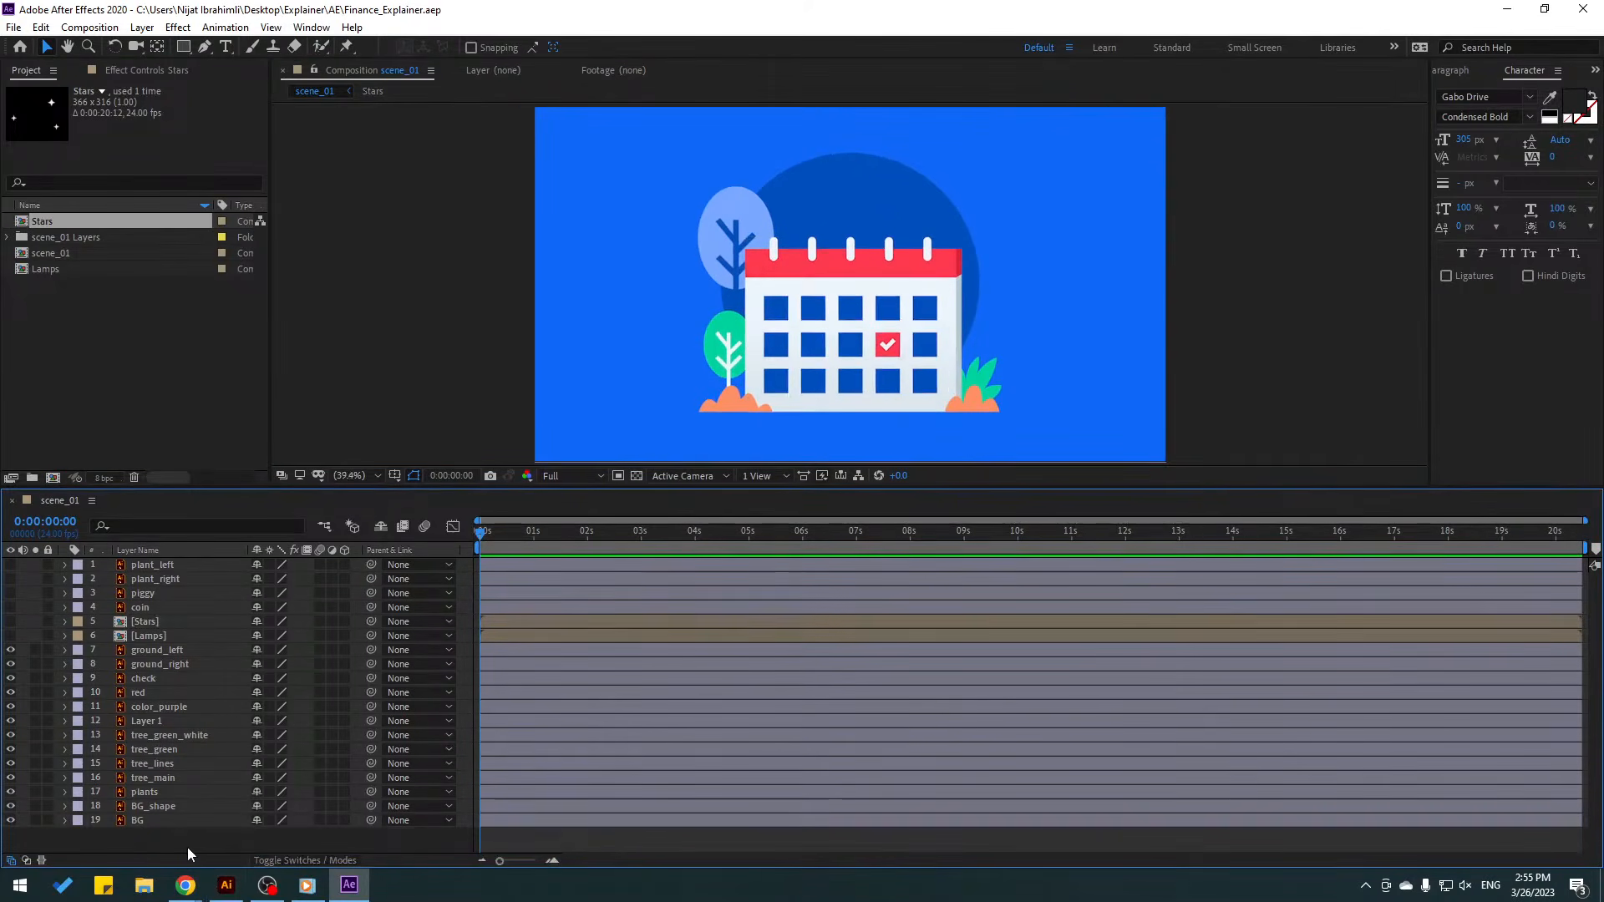
left_click(142, 28)
mouse_move(145, 48)
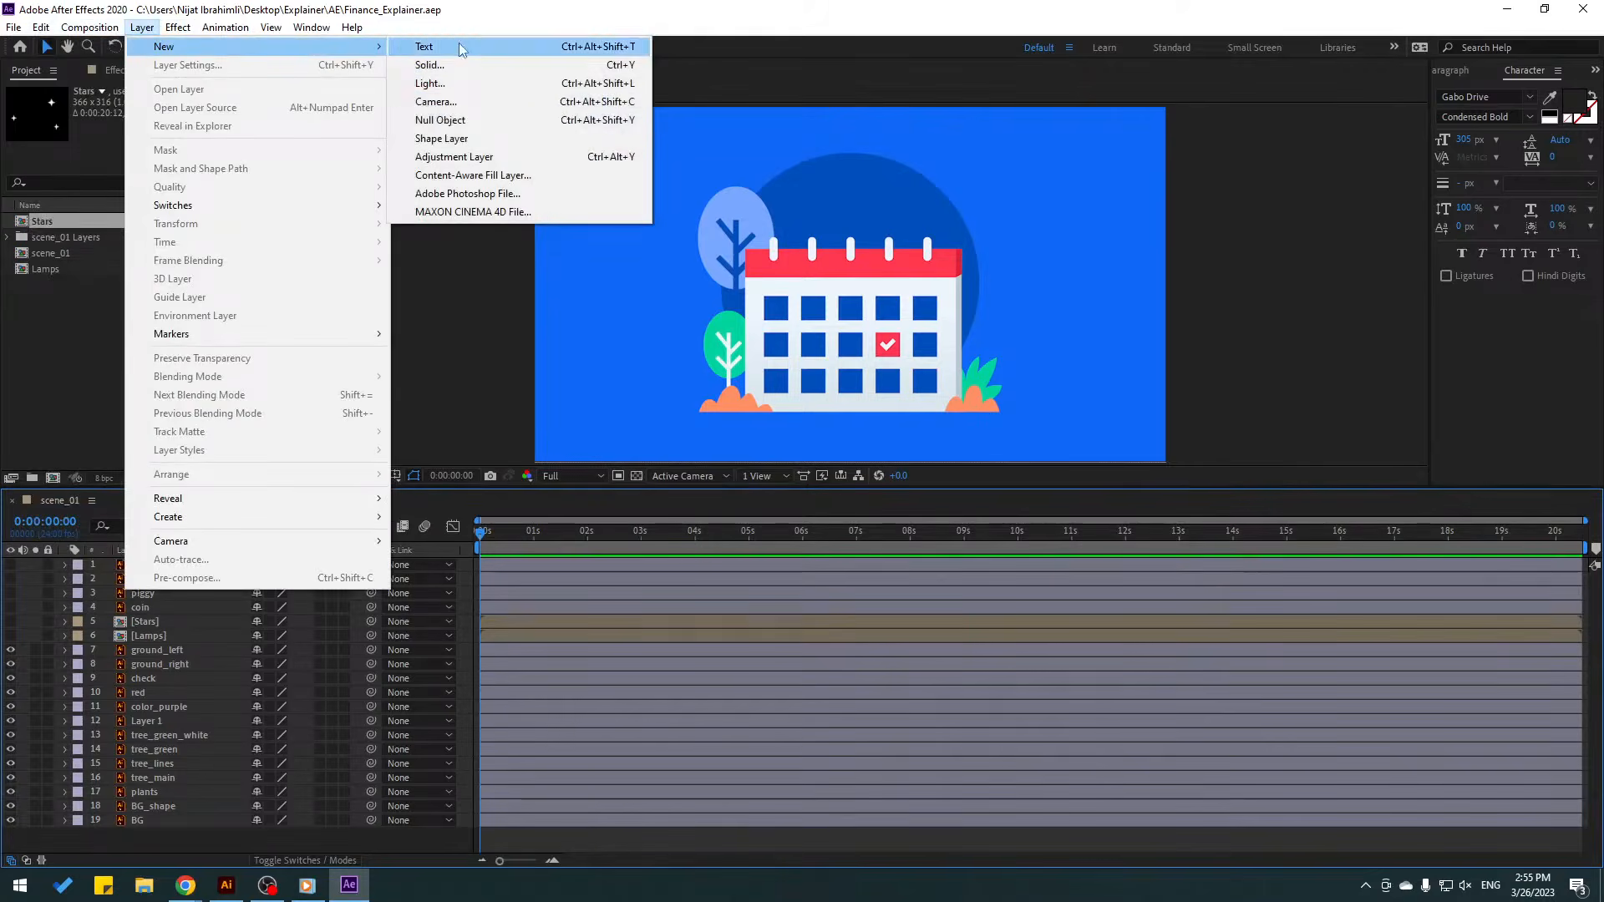
left_click(455, 122)
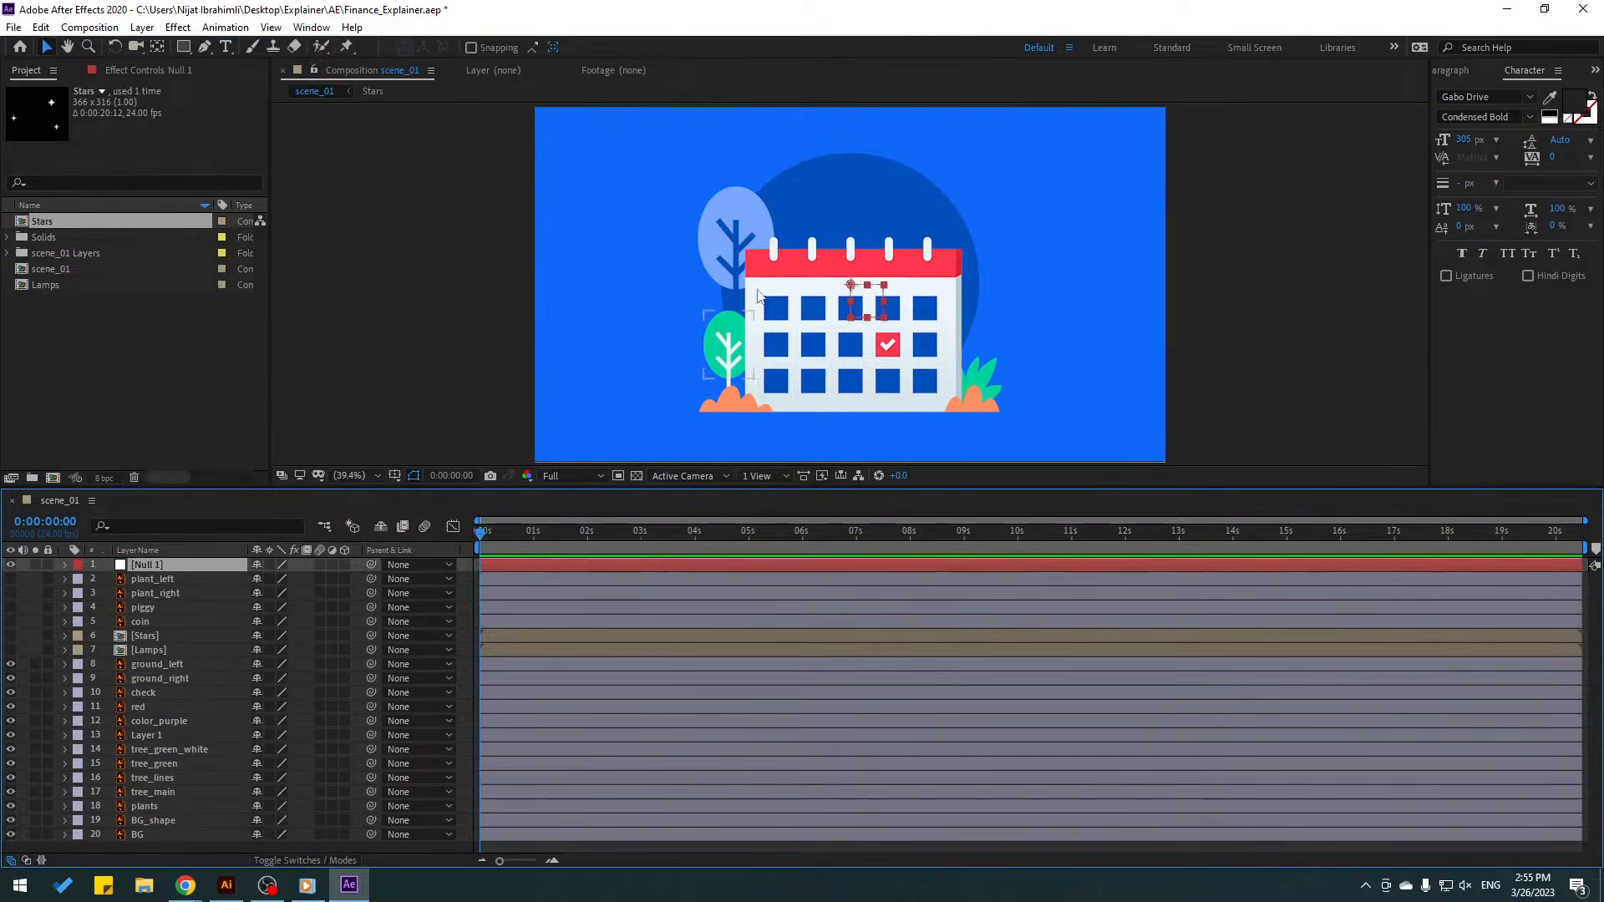
scroll(852, 335, "up", 5)
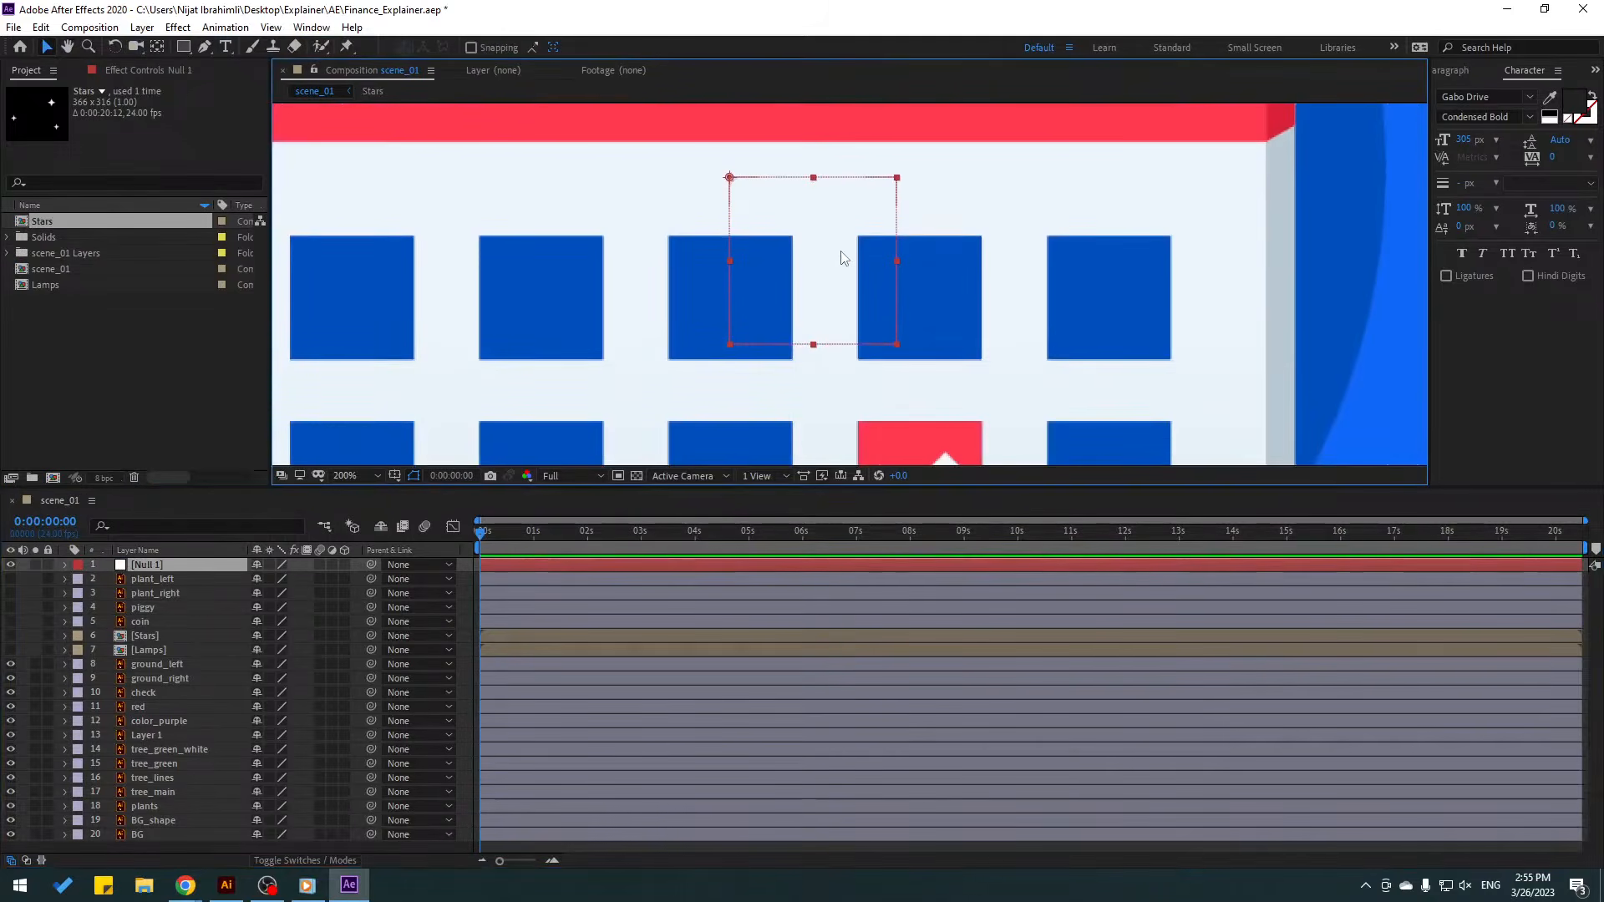
left_click(158, 47)
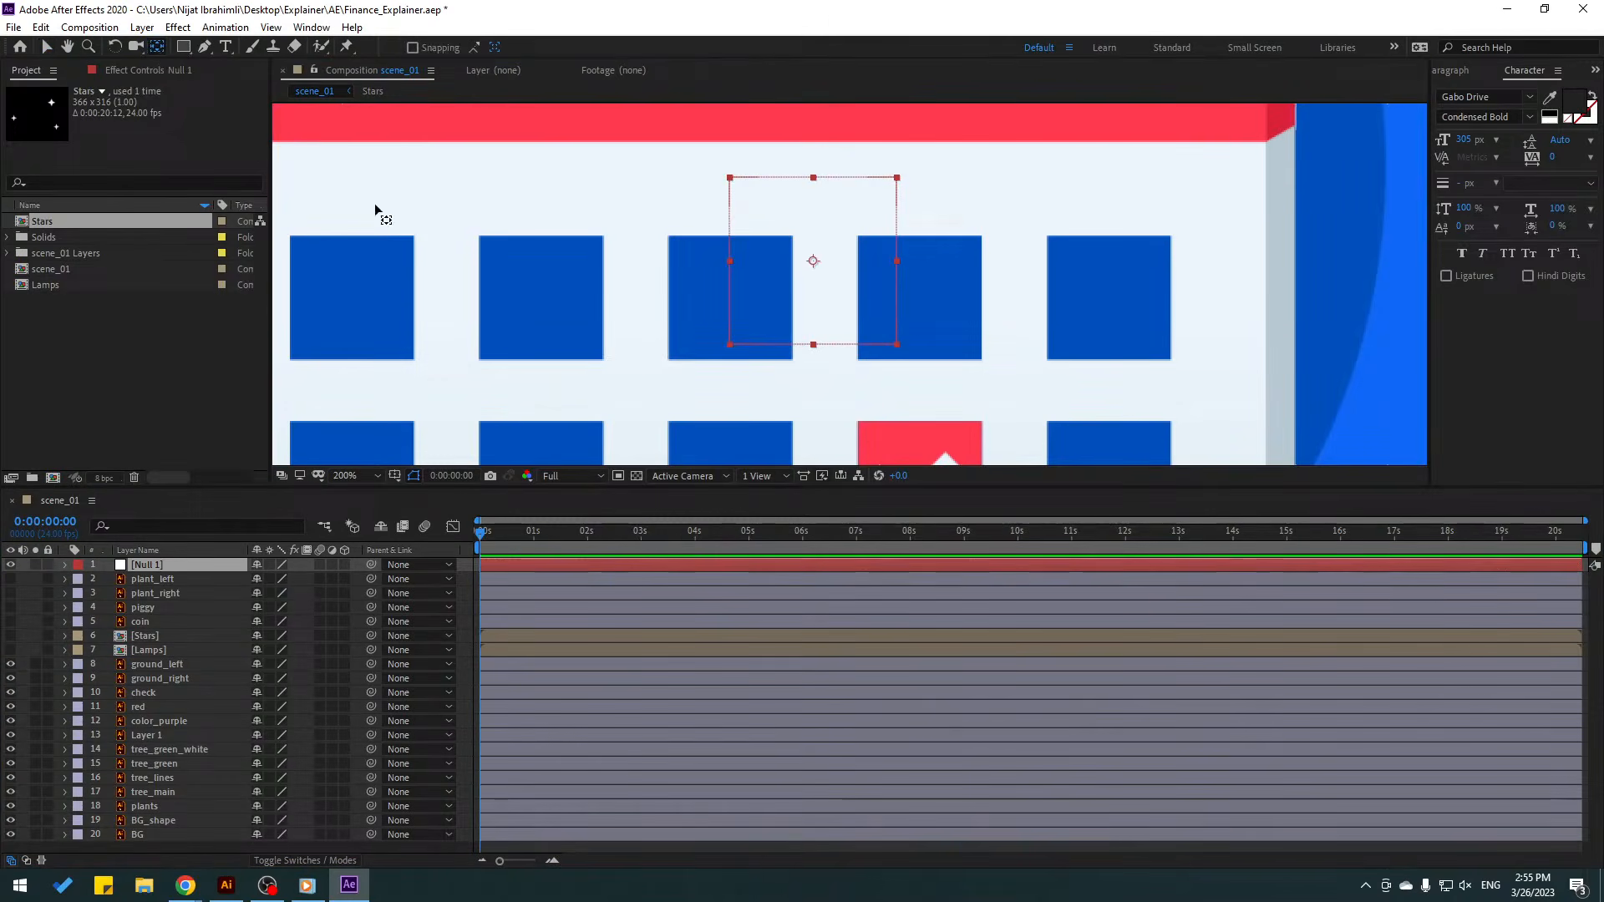
left_click(48, 47)
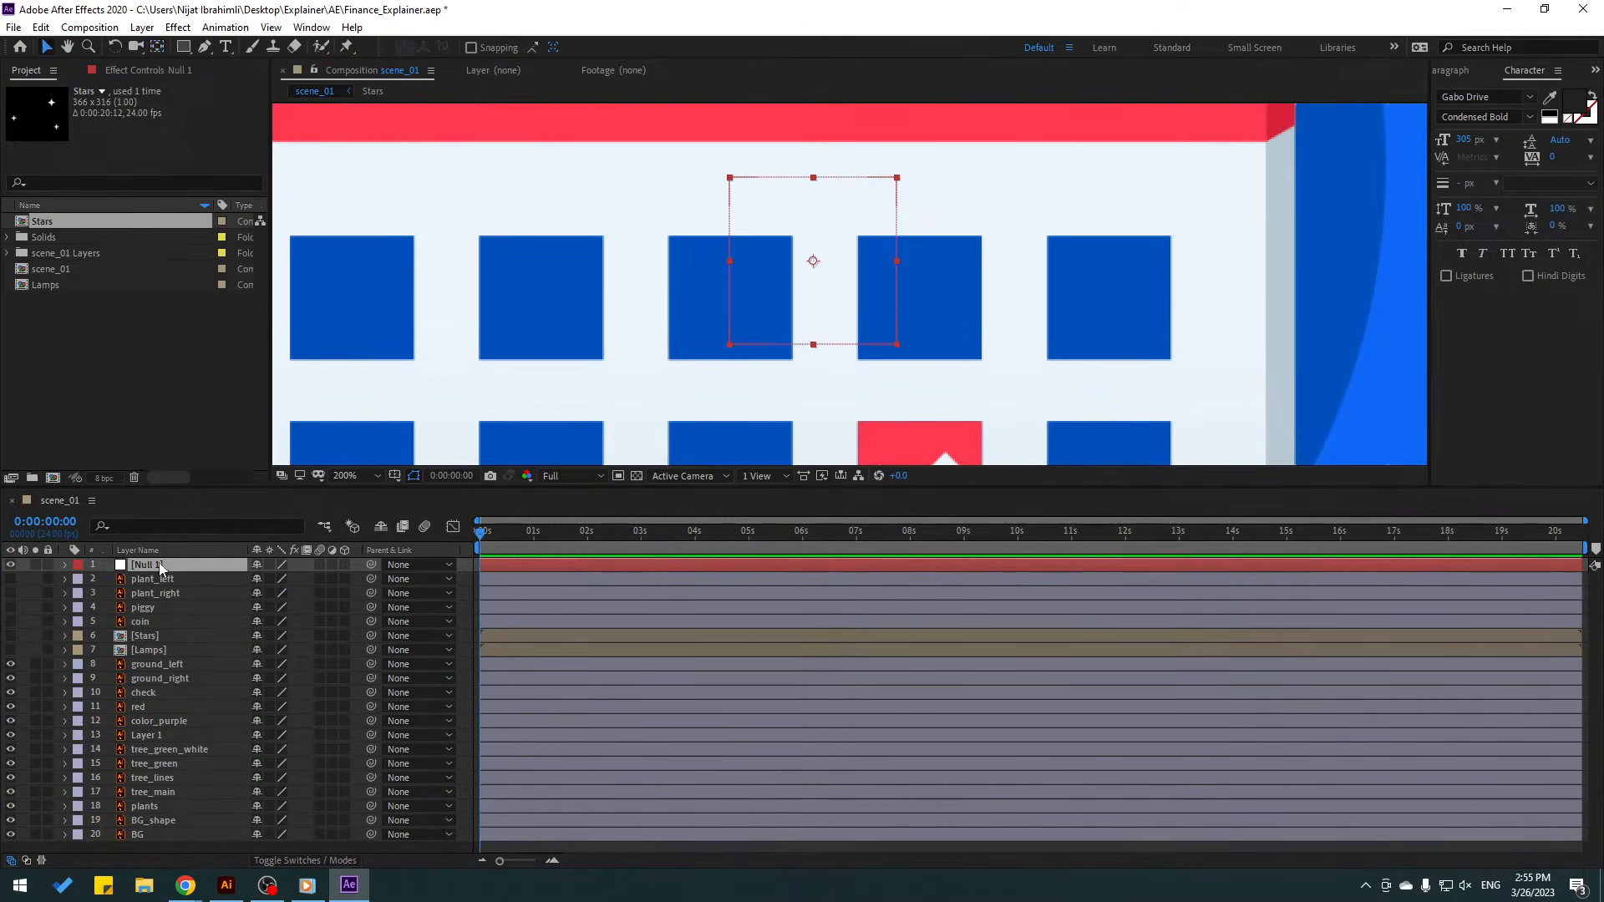
- Rename the null object layer as Controller
left_click(154, 565)
key("Return")
type("Control")
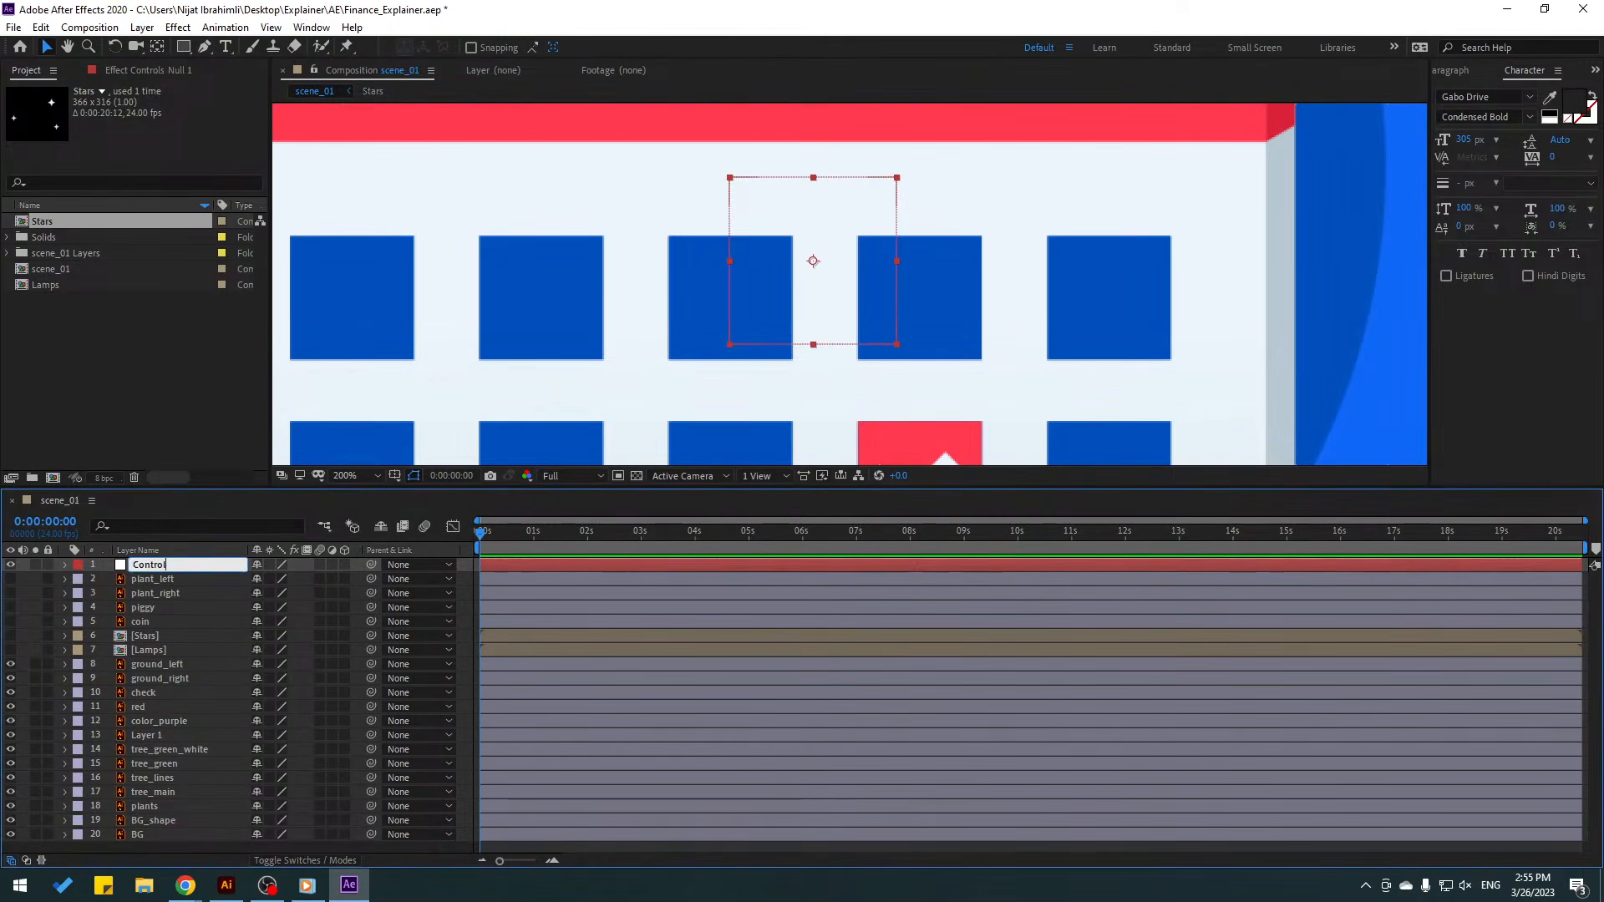
type("ler")
key("Return")
- Briefly solo the BG_shape and BG layers to check the background, and lock both layers
key("comma")
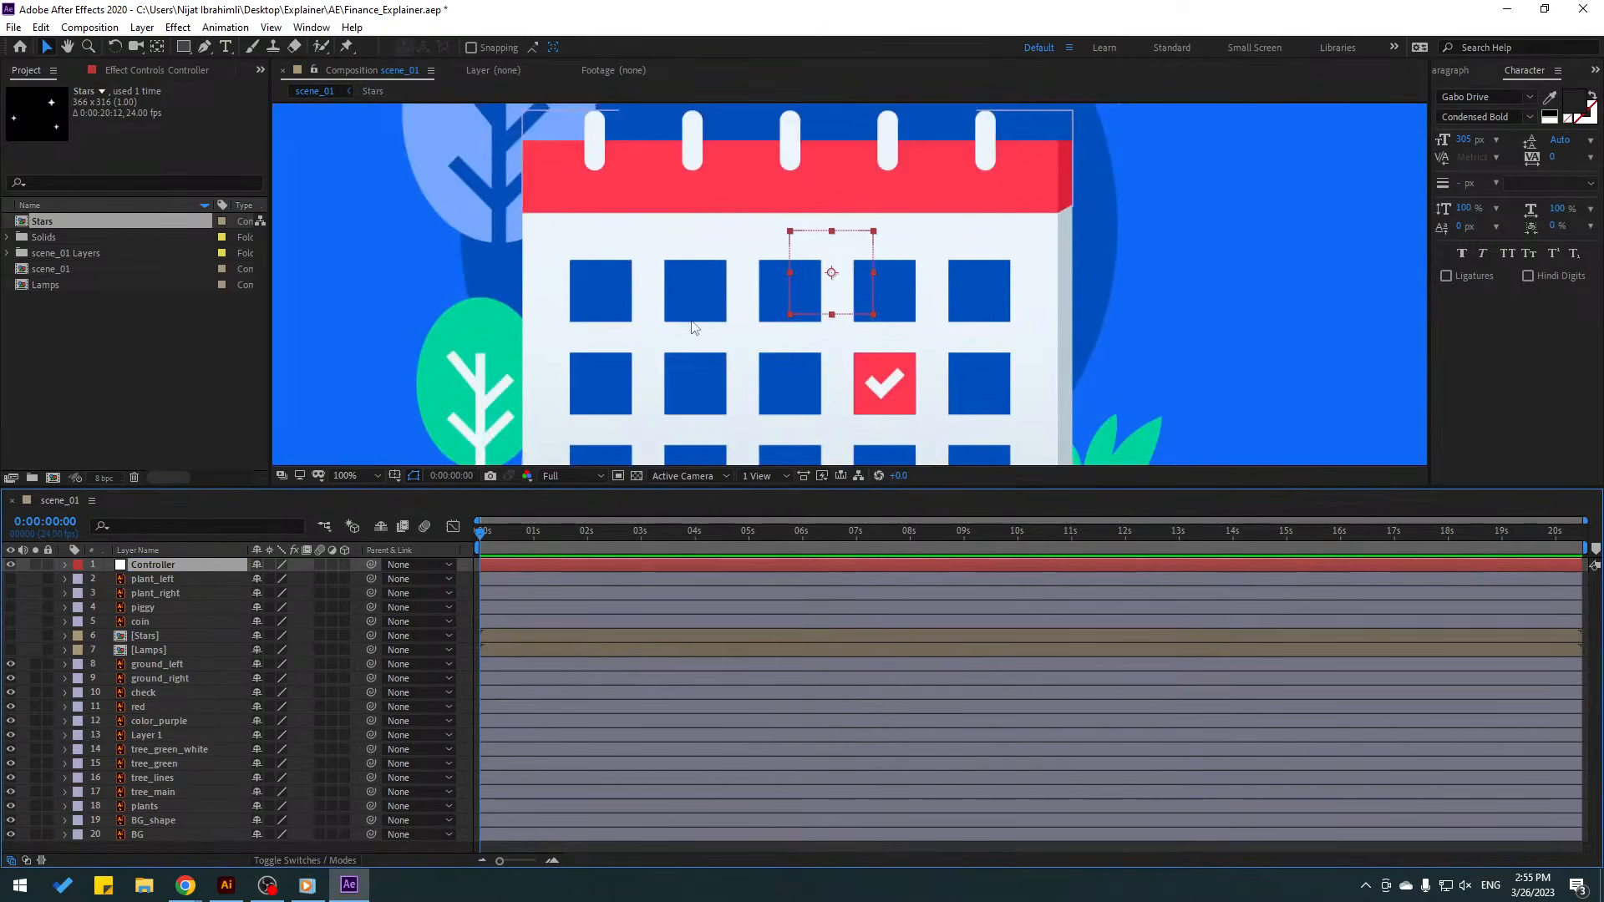
left_click_drag(692, 322, 686, 281)
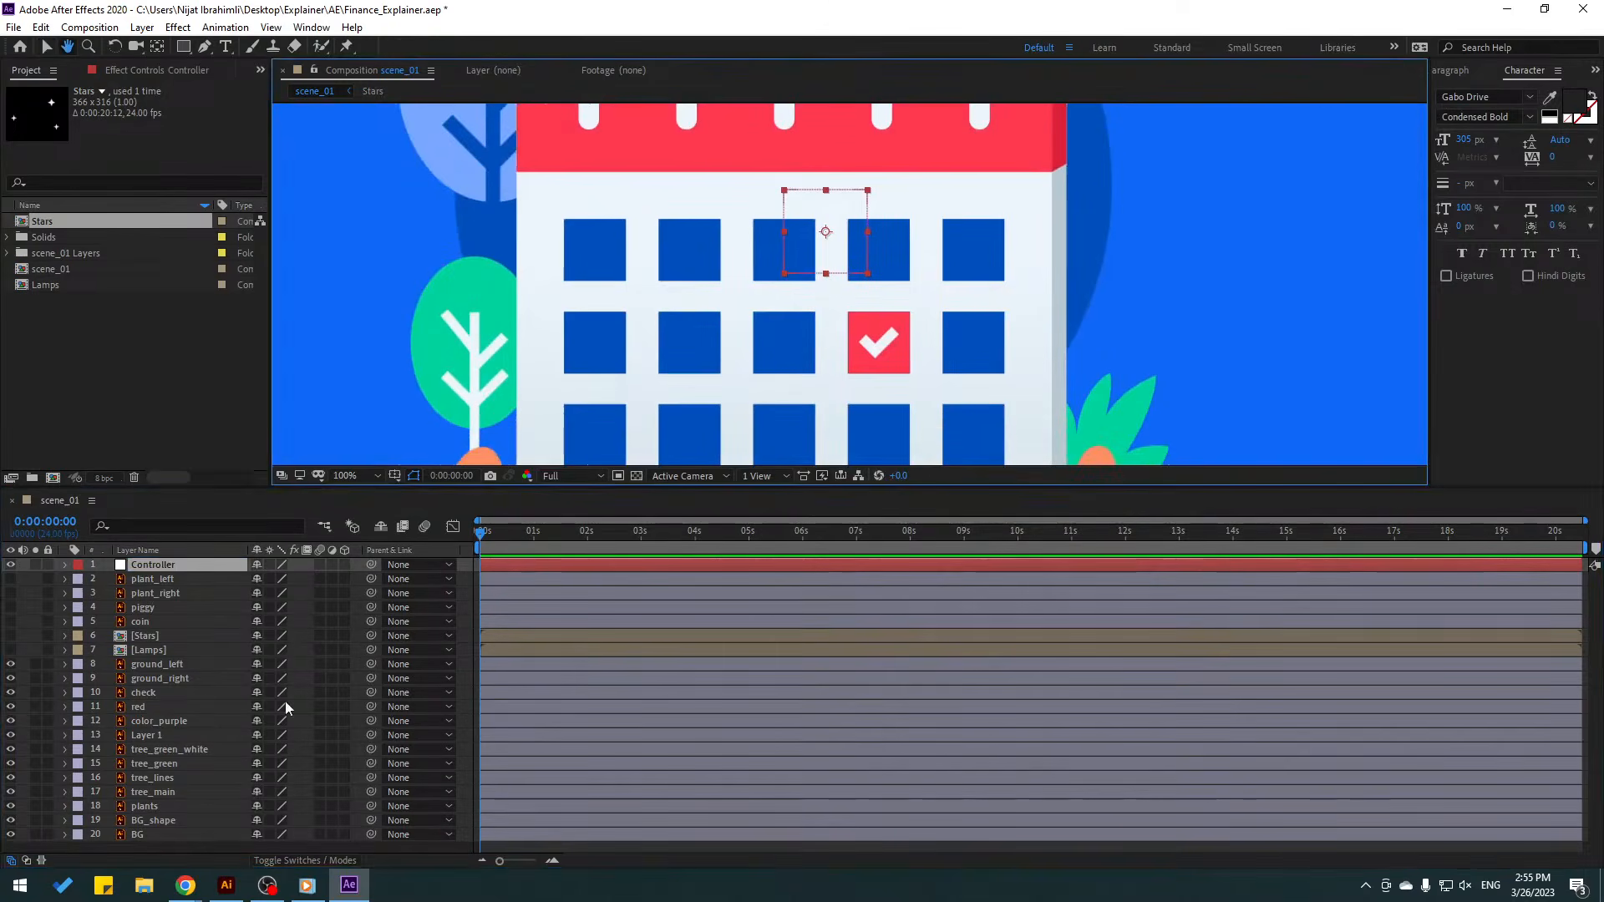
left_click(158, 835)
left_click(166, 822, "shift")
left_click(35, 820)
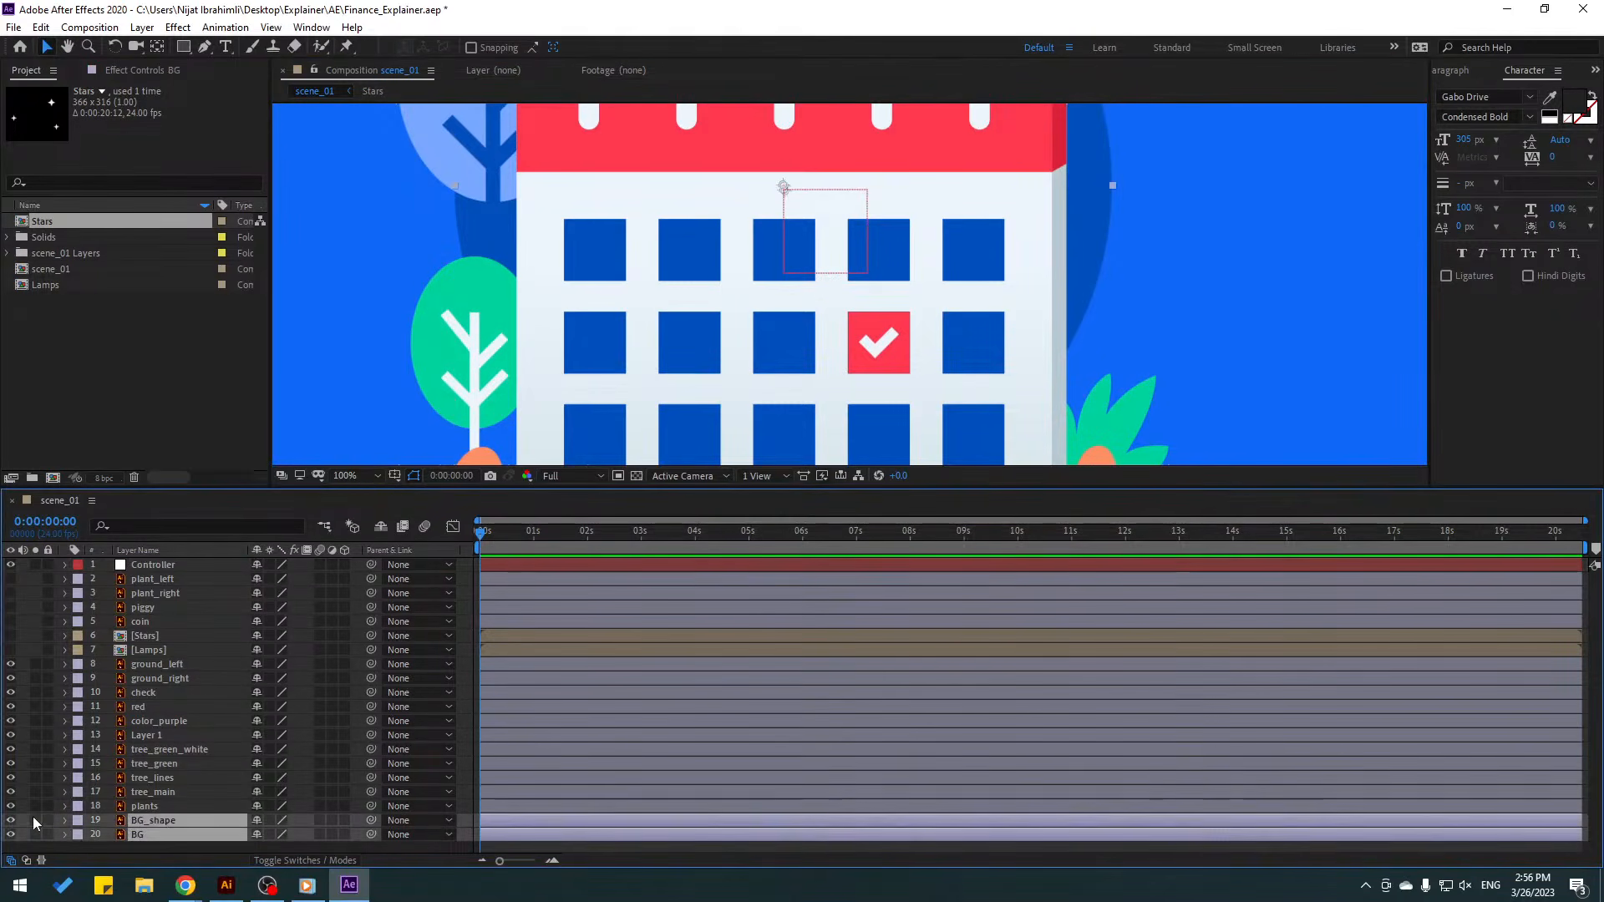
key("comma")
key("comma")
key("comma")
key("comma")
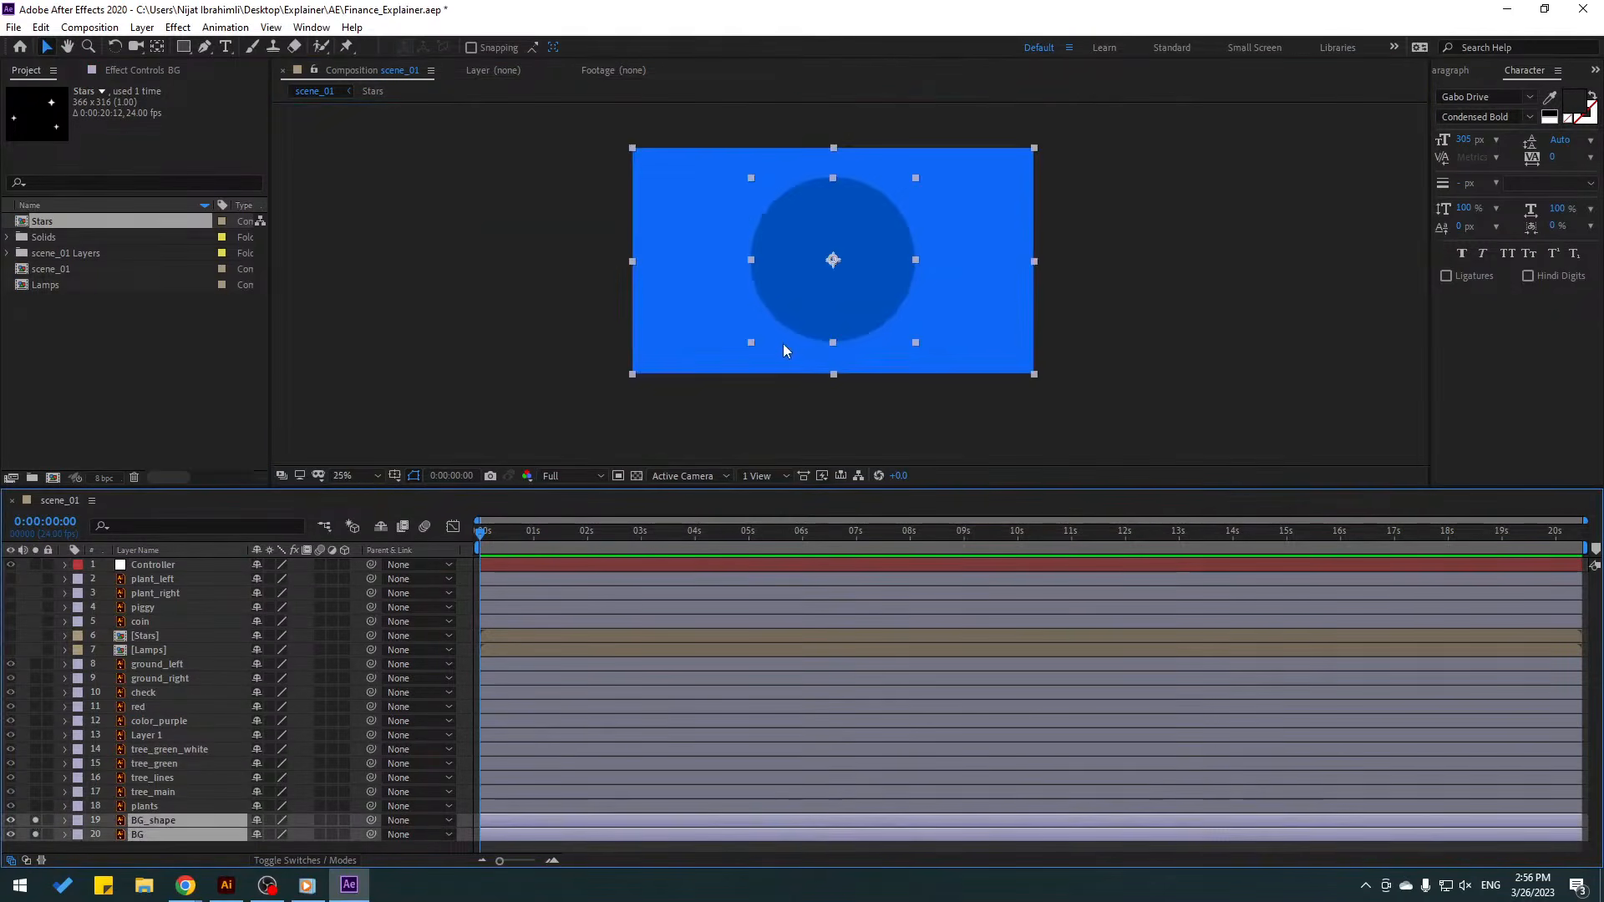
left_click(35, 822)
left_click(49, 820)
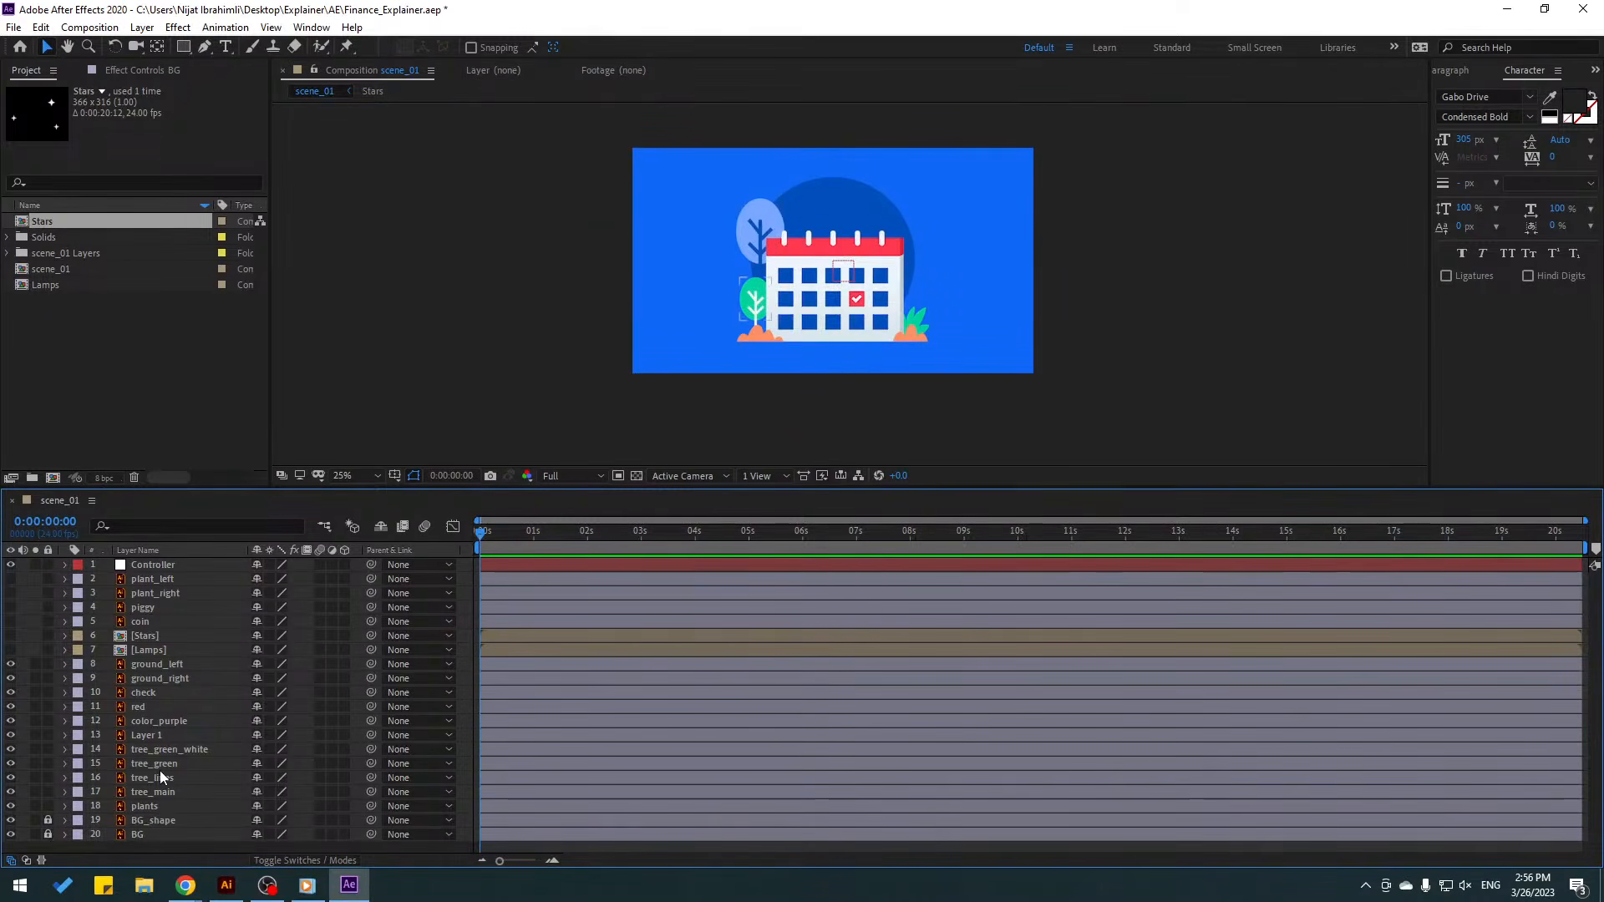
- Toggle Layer 1's visibility to identify it and rename the layer as Calendar
left_click(159, 737)
left_click(11, 735)
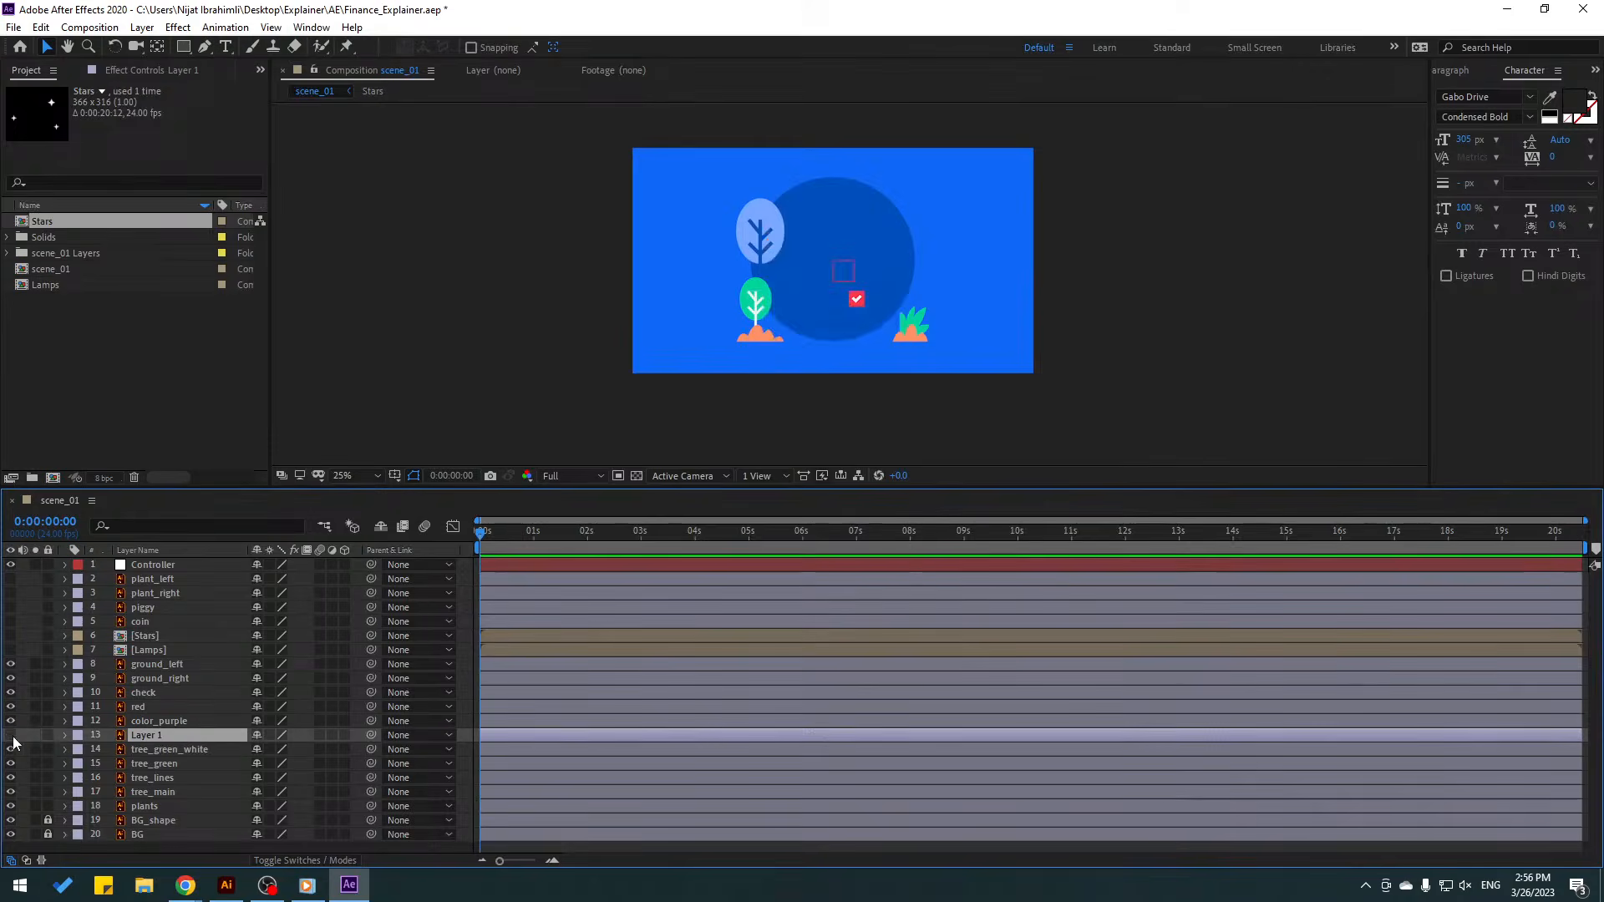
left_click(11, 736)
key("Return")
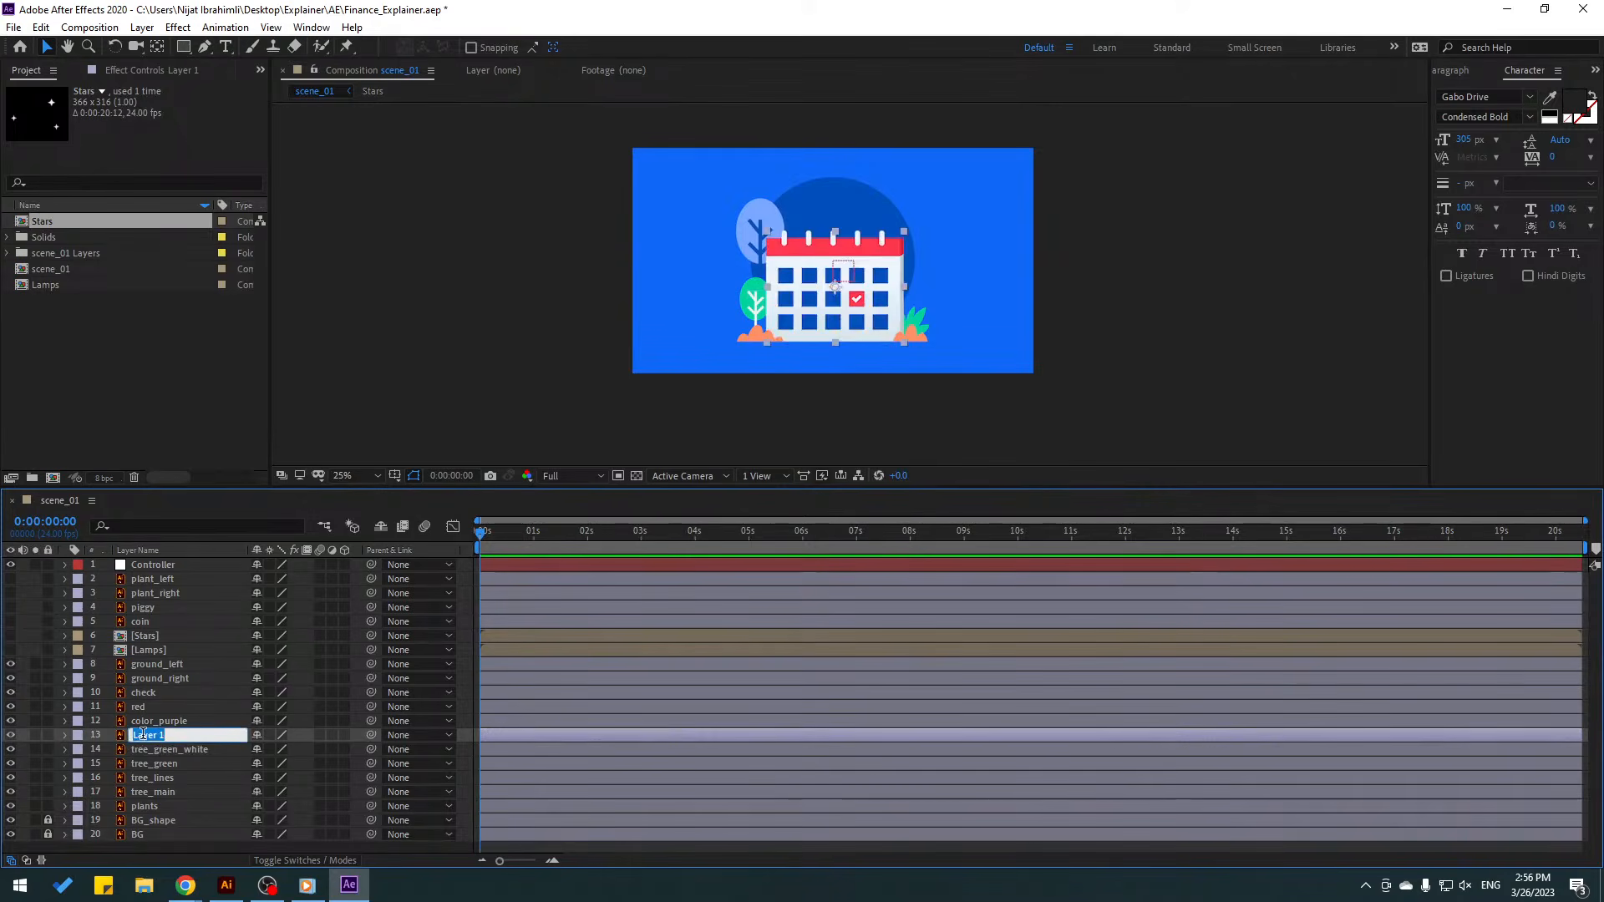
type("Calendar")
key("Return")
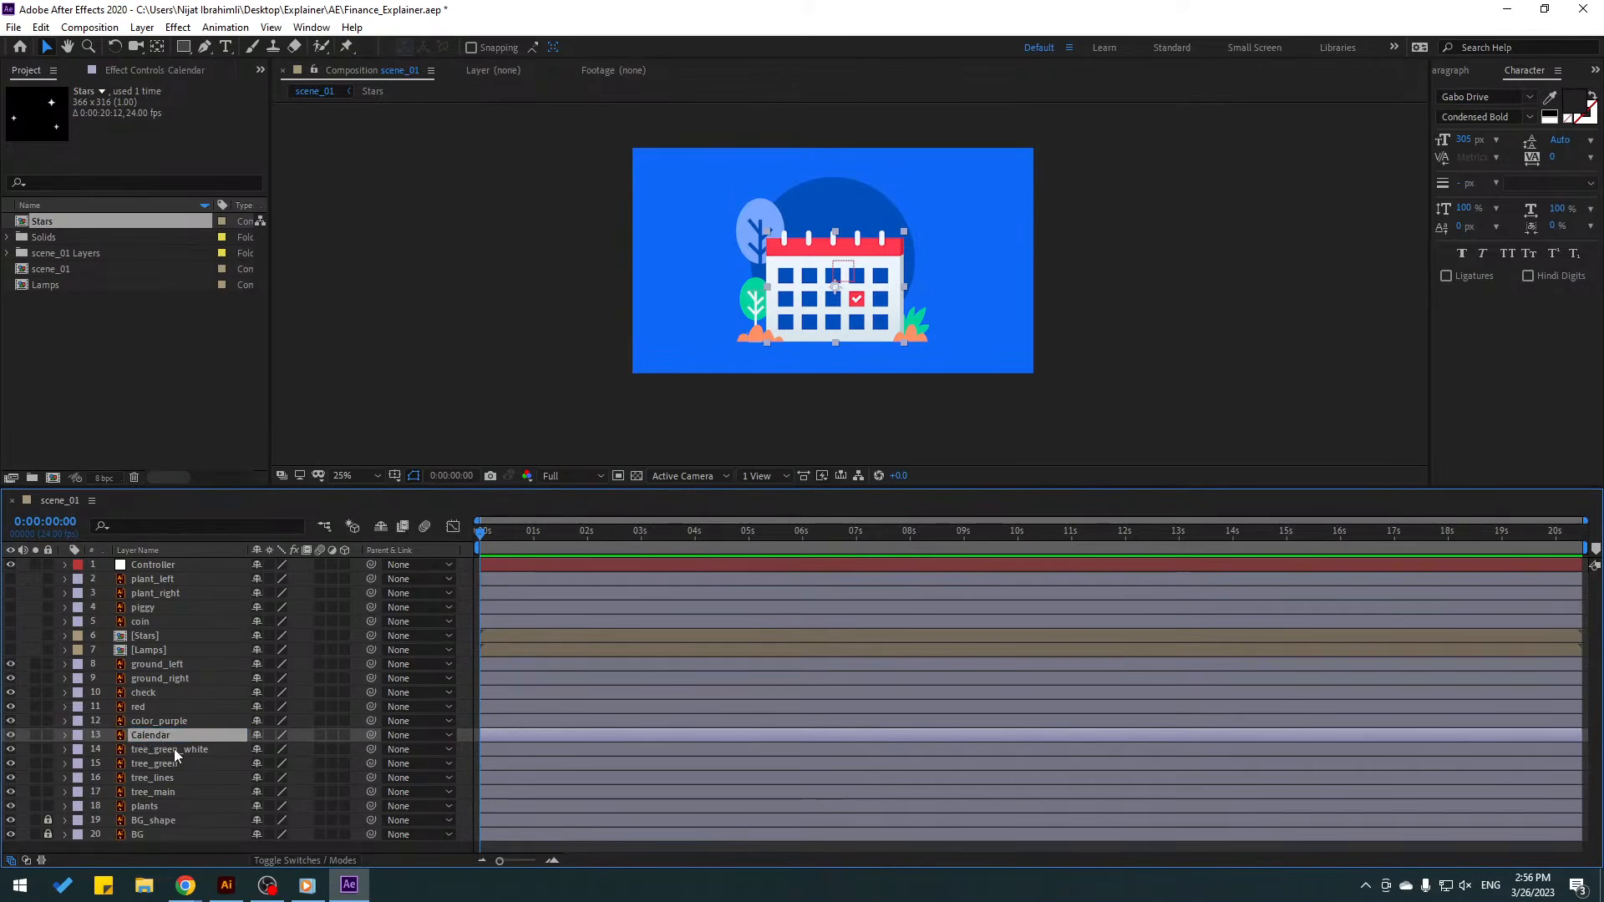
left_click_drag(369, 735, 169, 563)
left_click(164, 565)
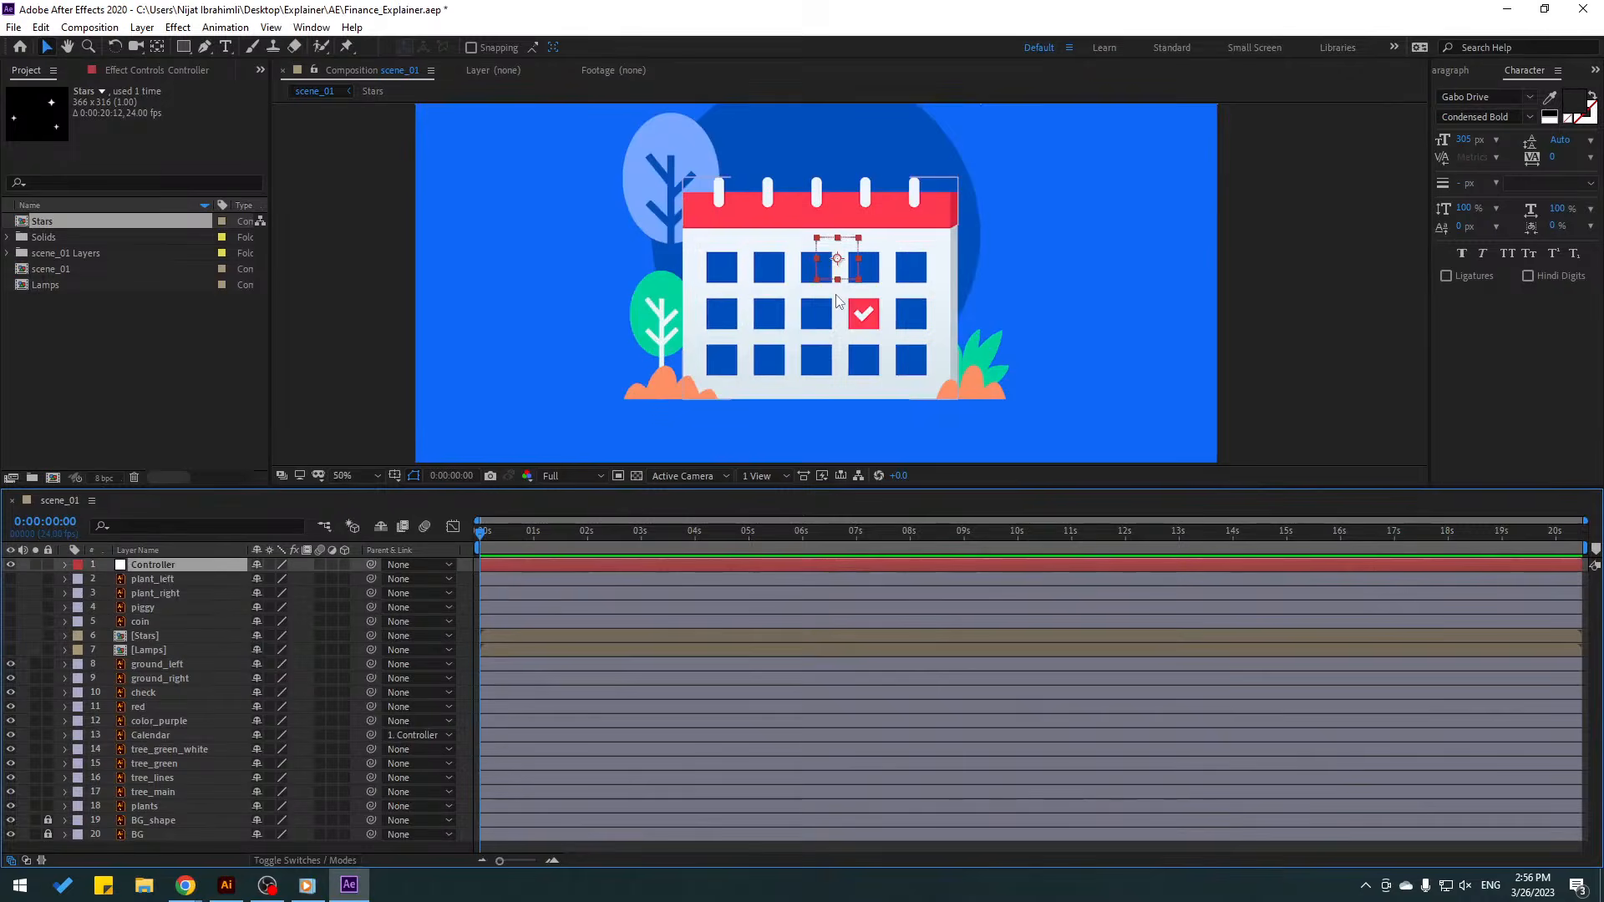
scroll(839, 255, "up", 2)
mouse_move(844, 243)
left_mouse_down()
mouse_move(806, 266)
mouse_move(770, 250)
mouse_move(919, 282)
mouse_move(849, 267)
left_mouse_up()
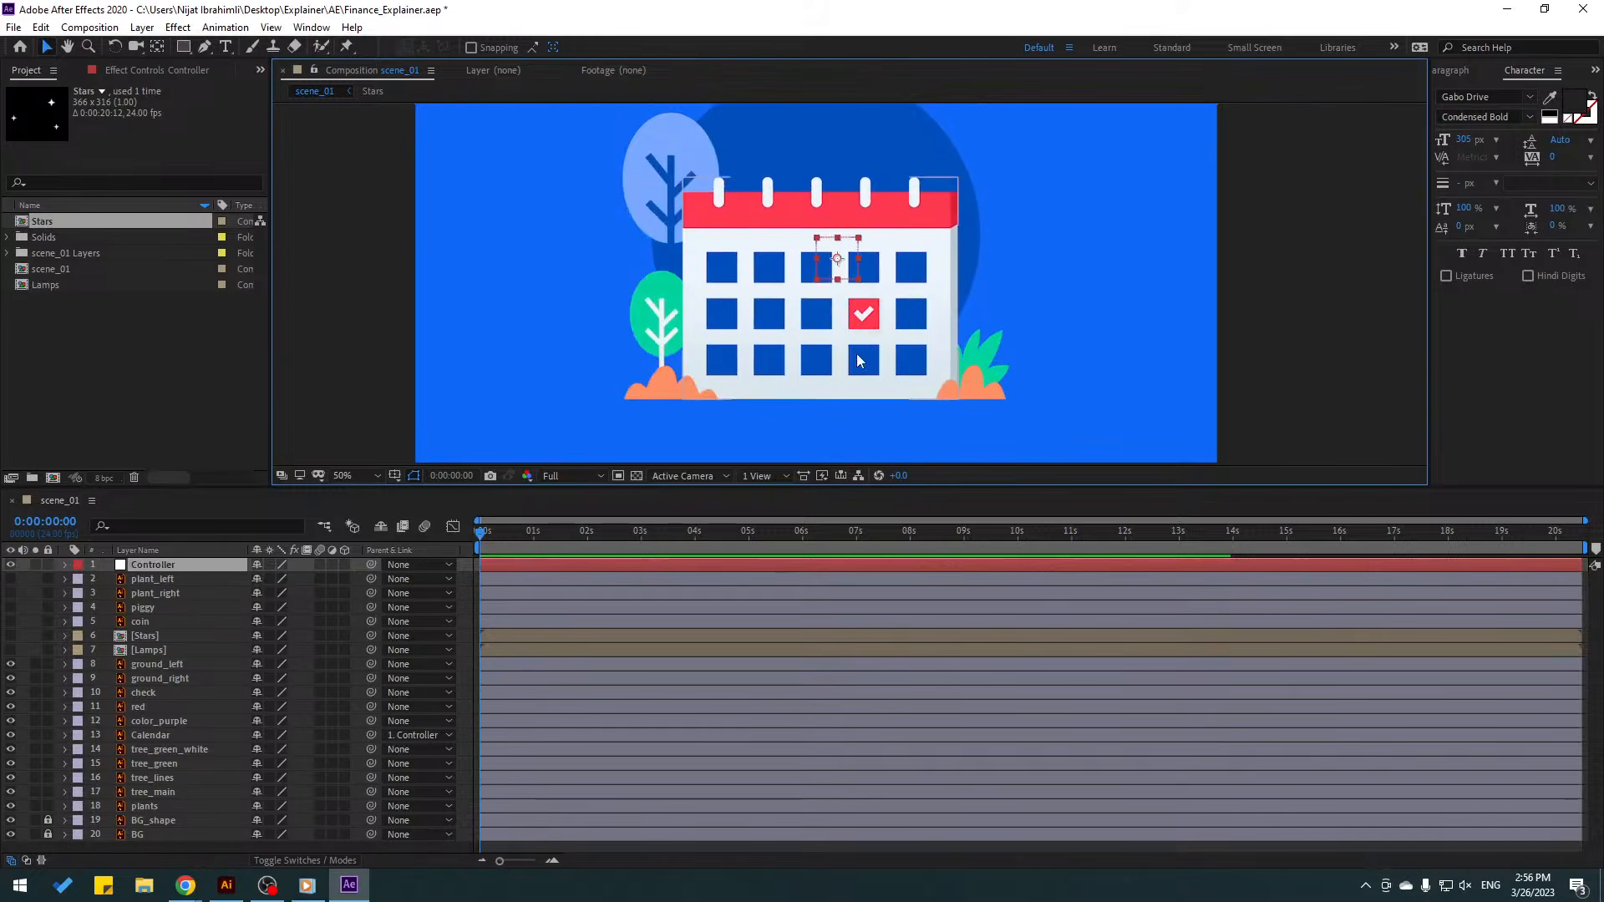
key("ctrl+z")
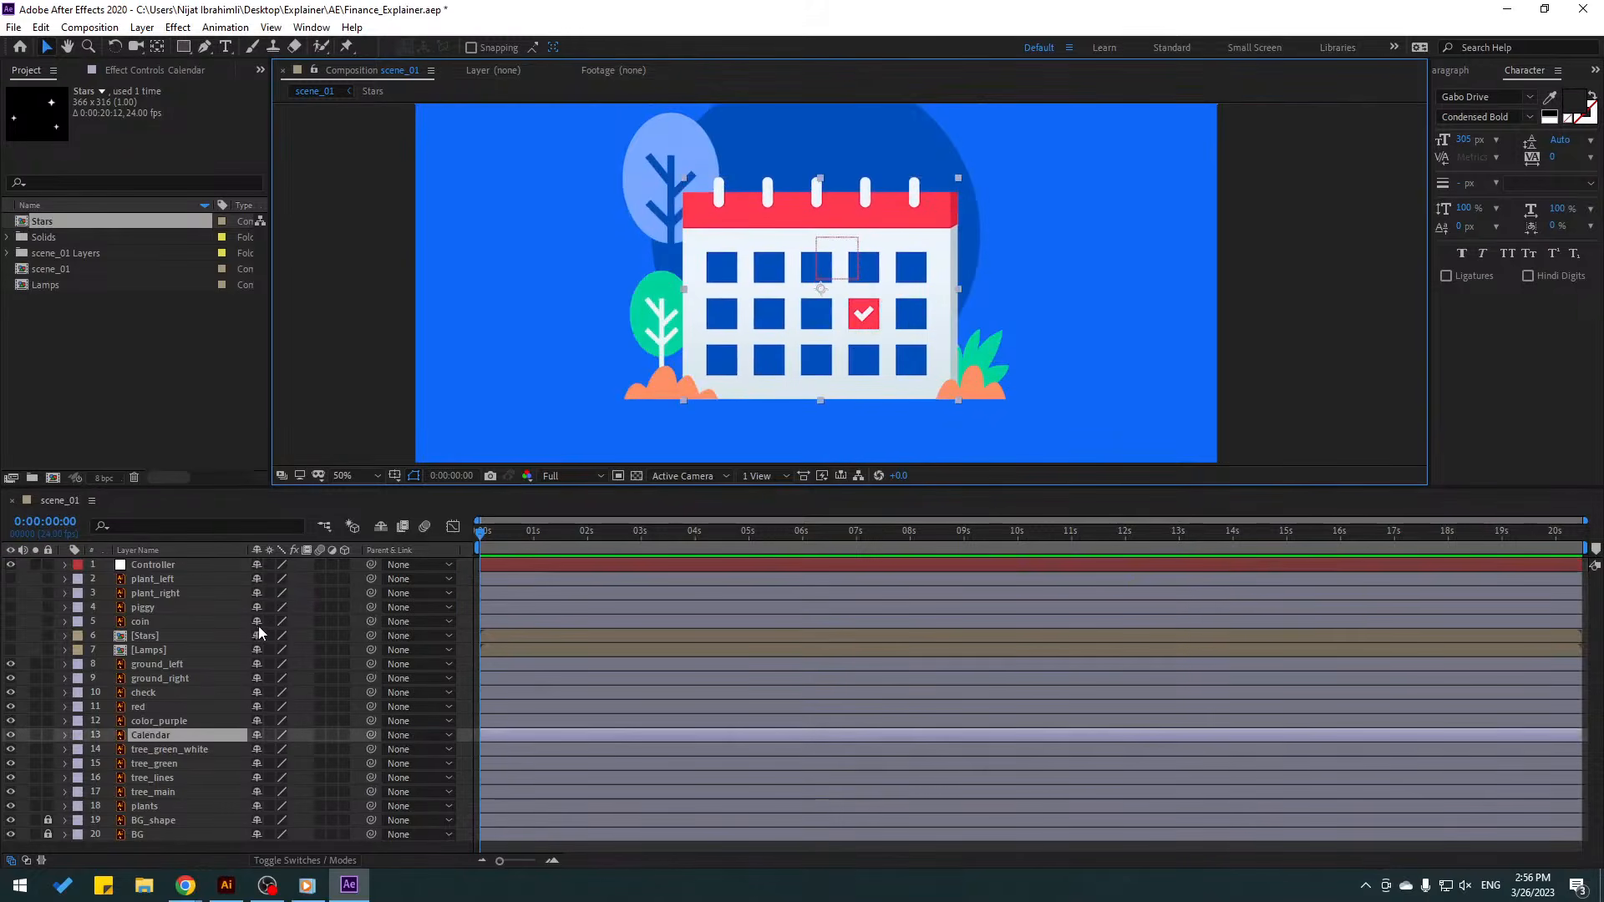
- Enlarge the Controller null and move it to the middle of the calendar, showing the piggy layer briefly to compare placement
left_click(155, 567)
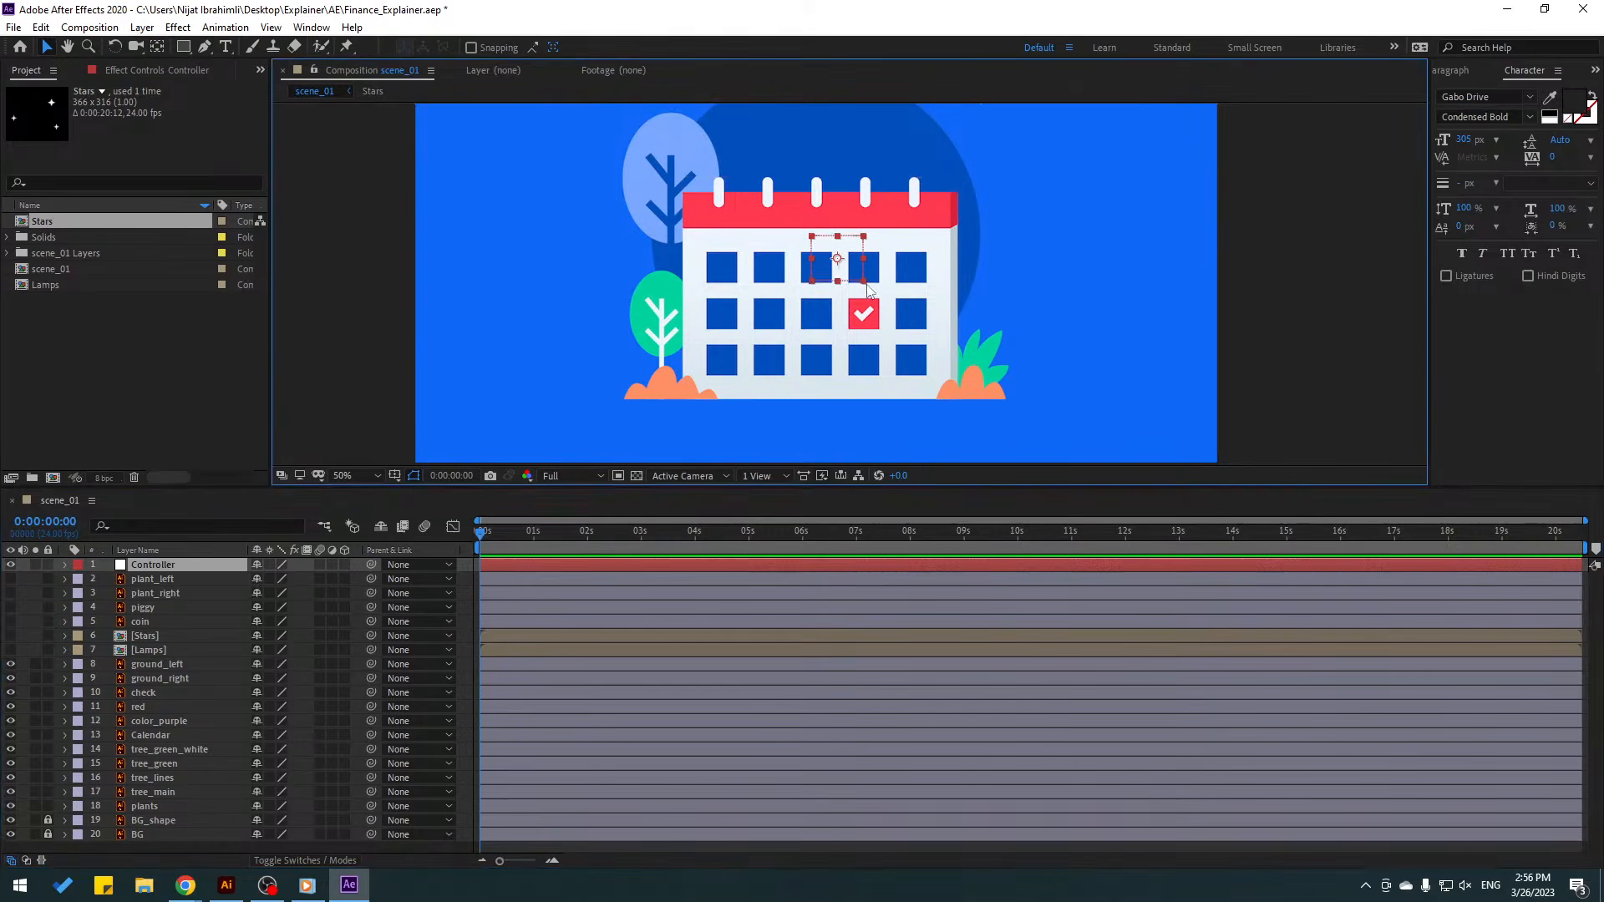
left_click_drag(865, 283, 855, 315)
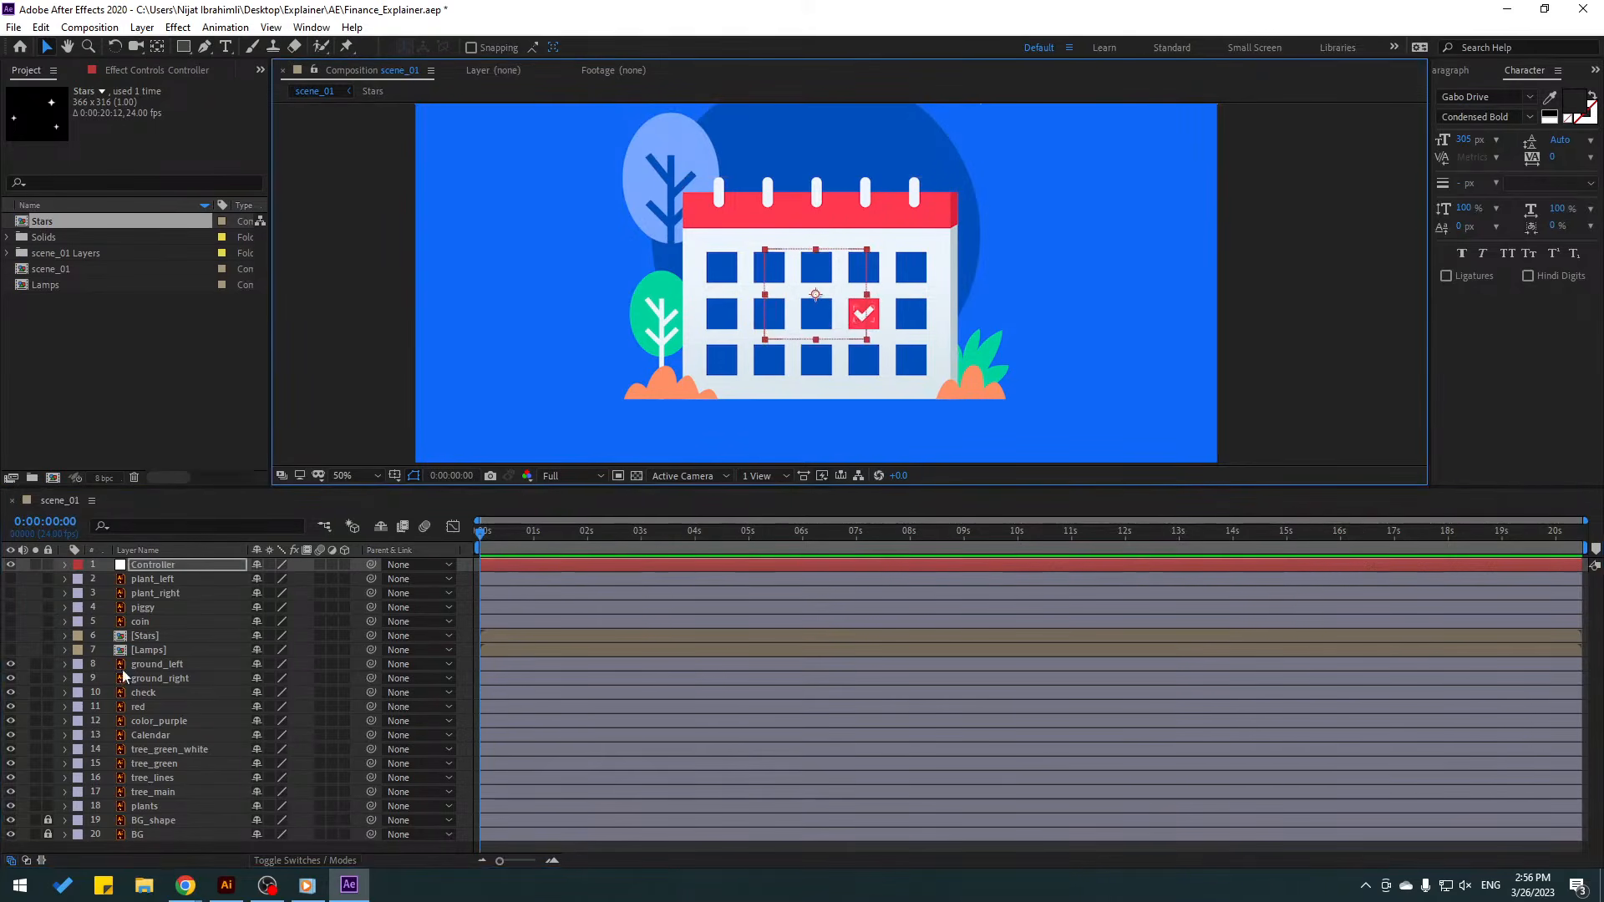
left_click(138, 611)
left_click(10, 608)
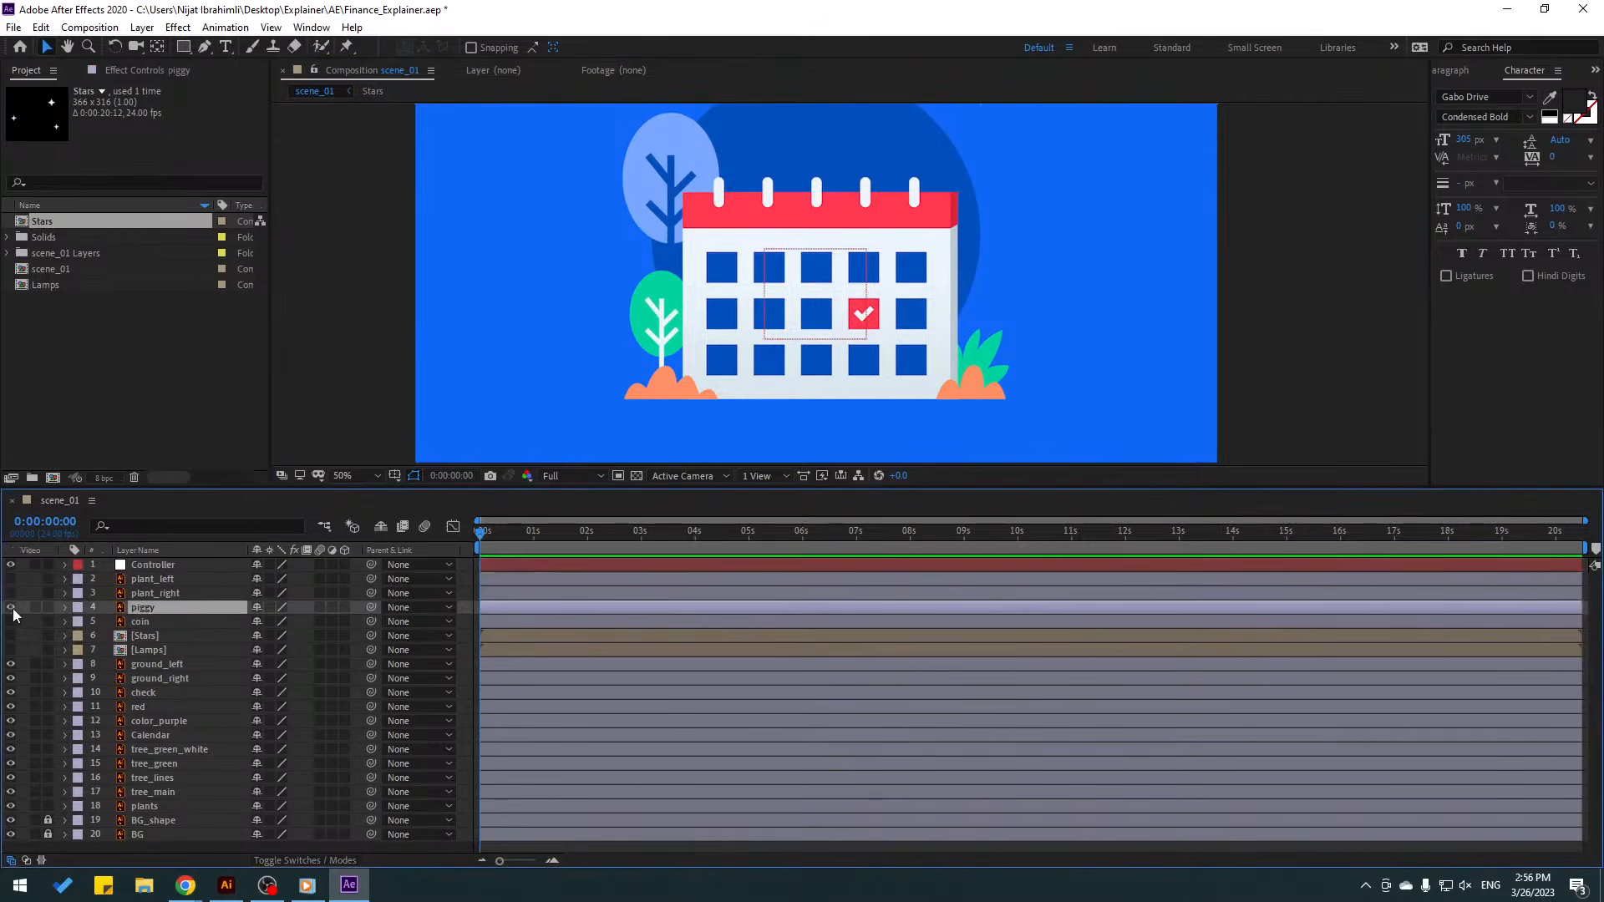
left_click_drag(884, 308, 884, 311)
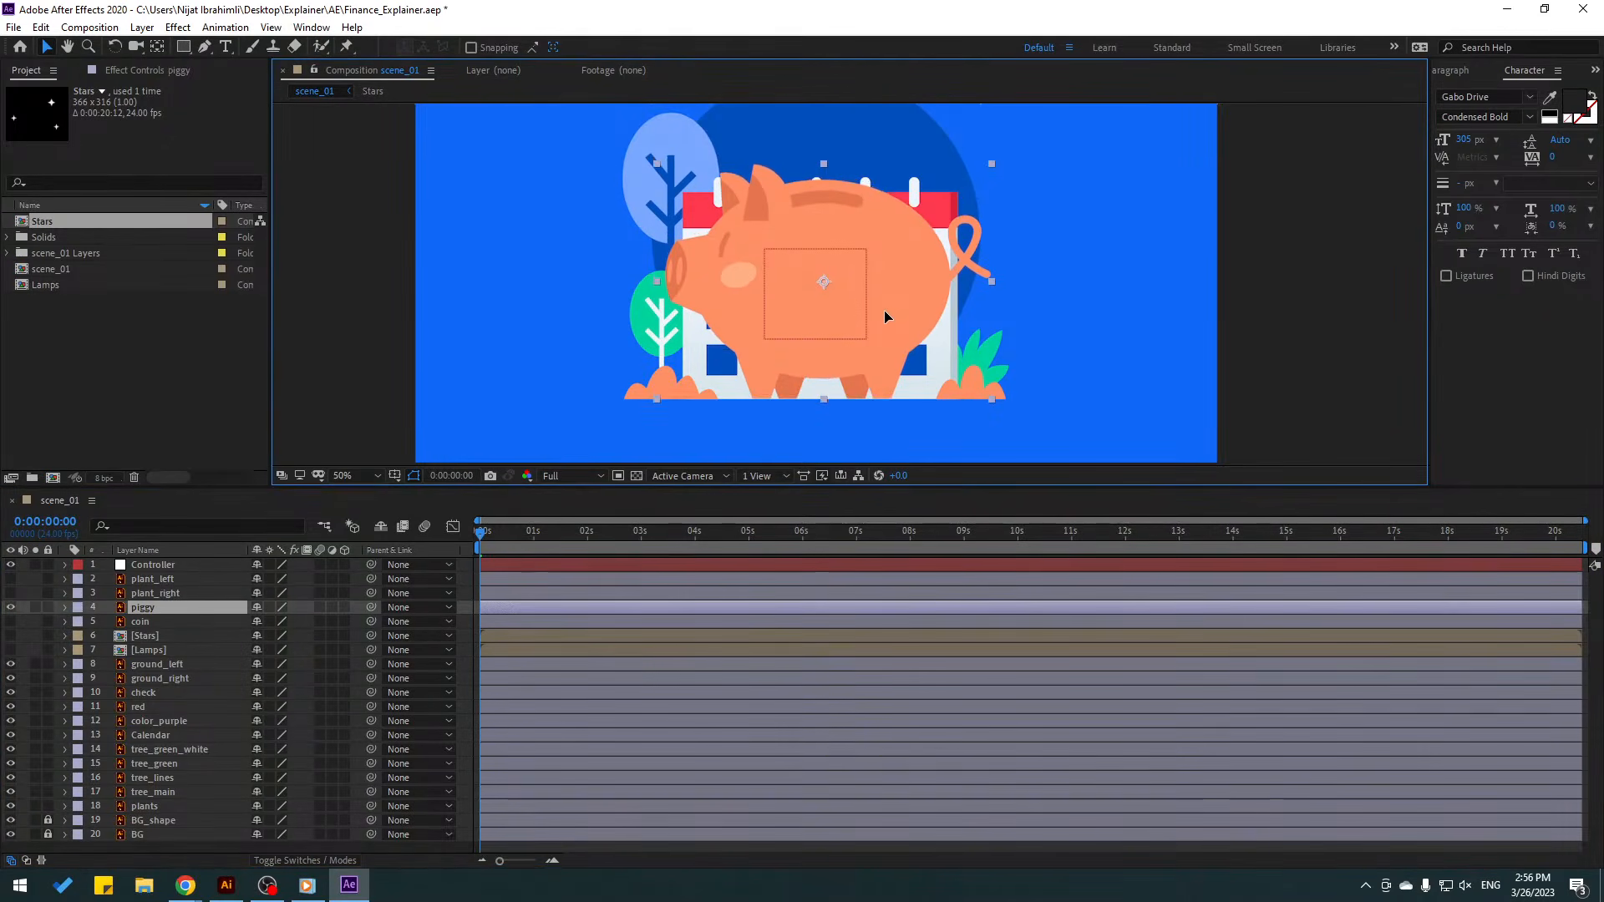
left_click(10, 608)
- Solo the Calendar layer briefly to check it, and parent it to the Controller null
left_click(147, 734)
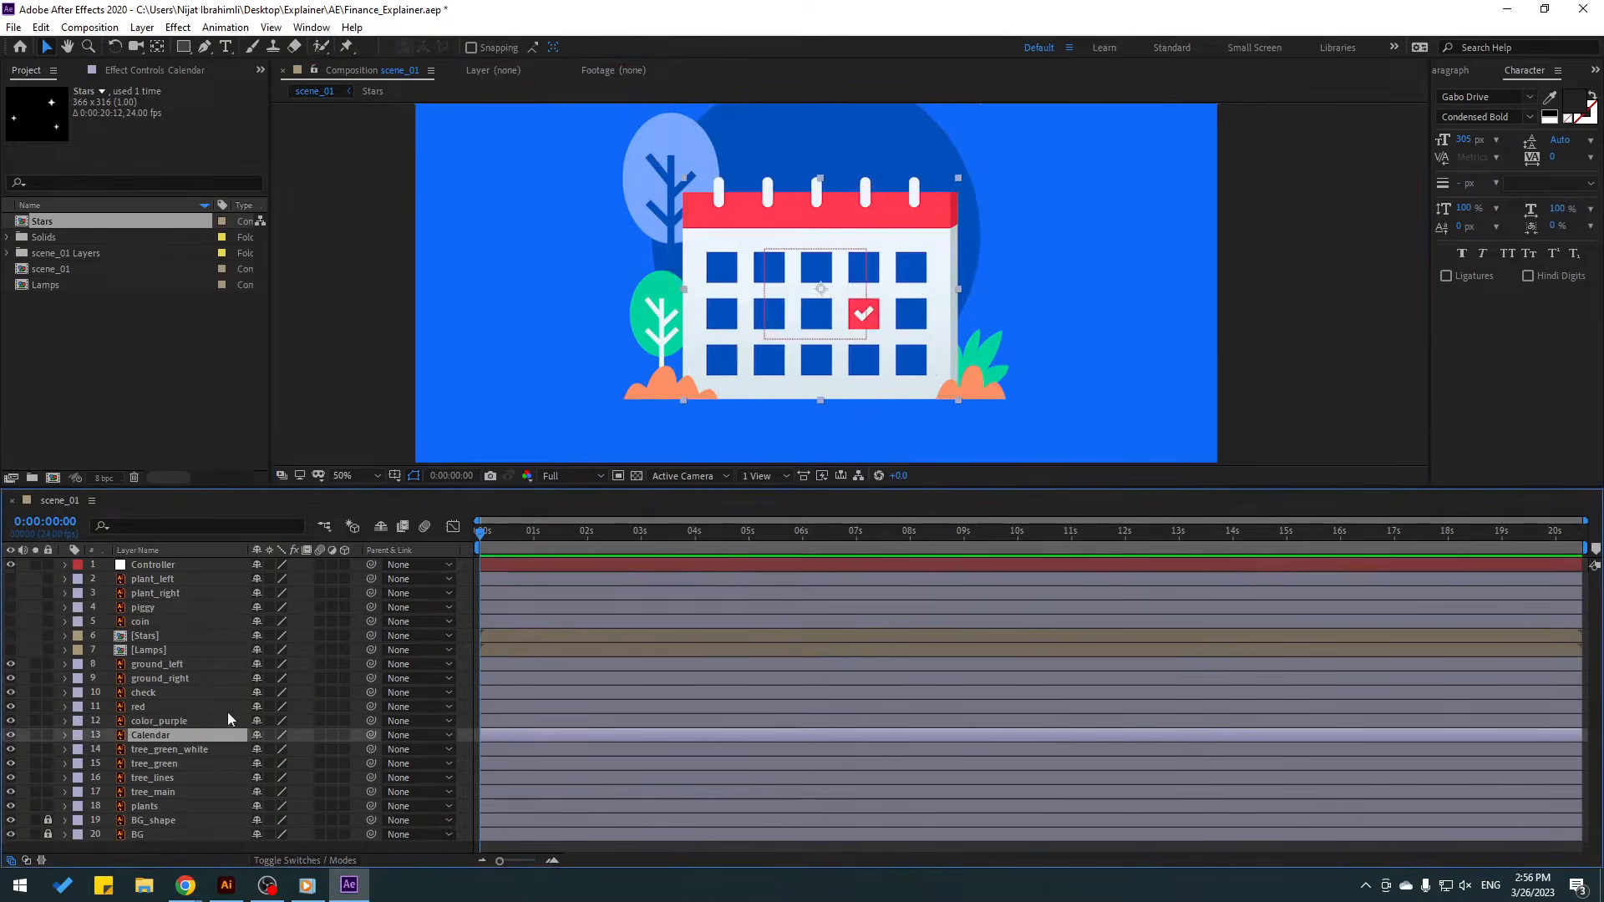
left_click(34, 734)
left_click(34, 735)
left_click_drag(371, 734, 153, 568)
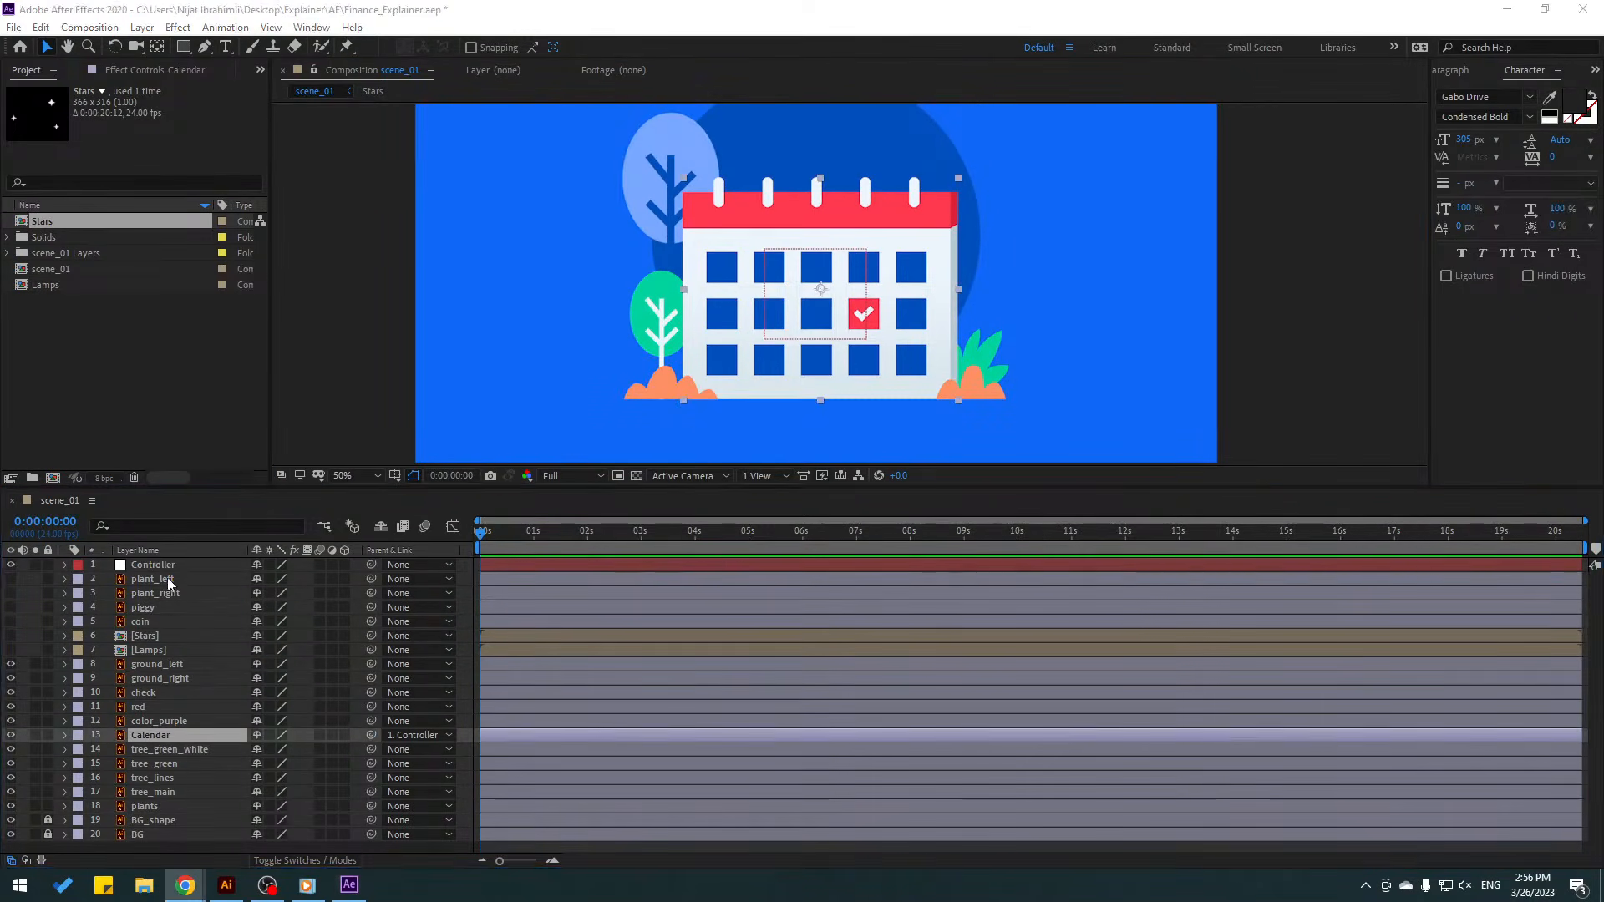
- Keyframe the Controller's position from -364, 676 at the start of the timeline to 966, 676 at 0:00:01:06
left_click(169, 565)
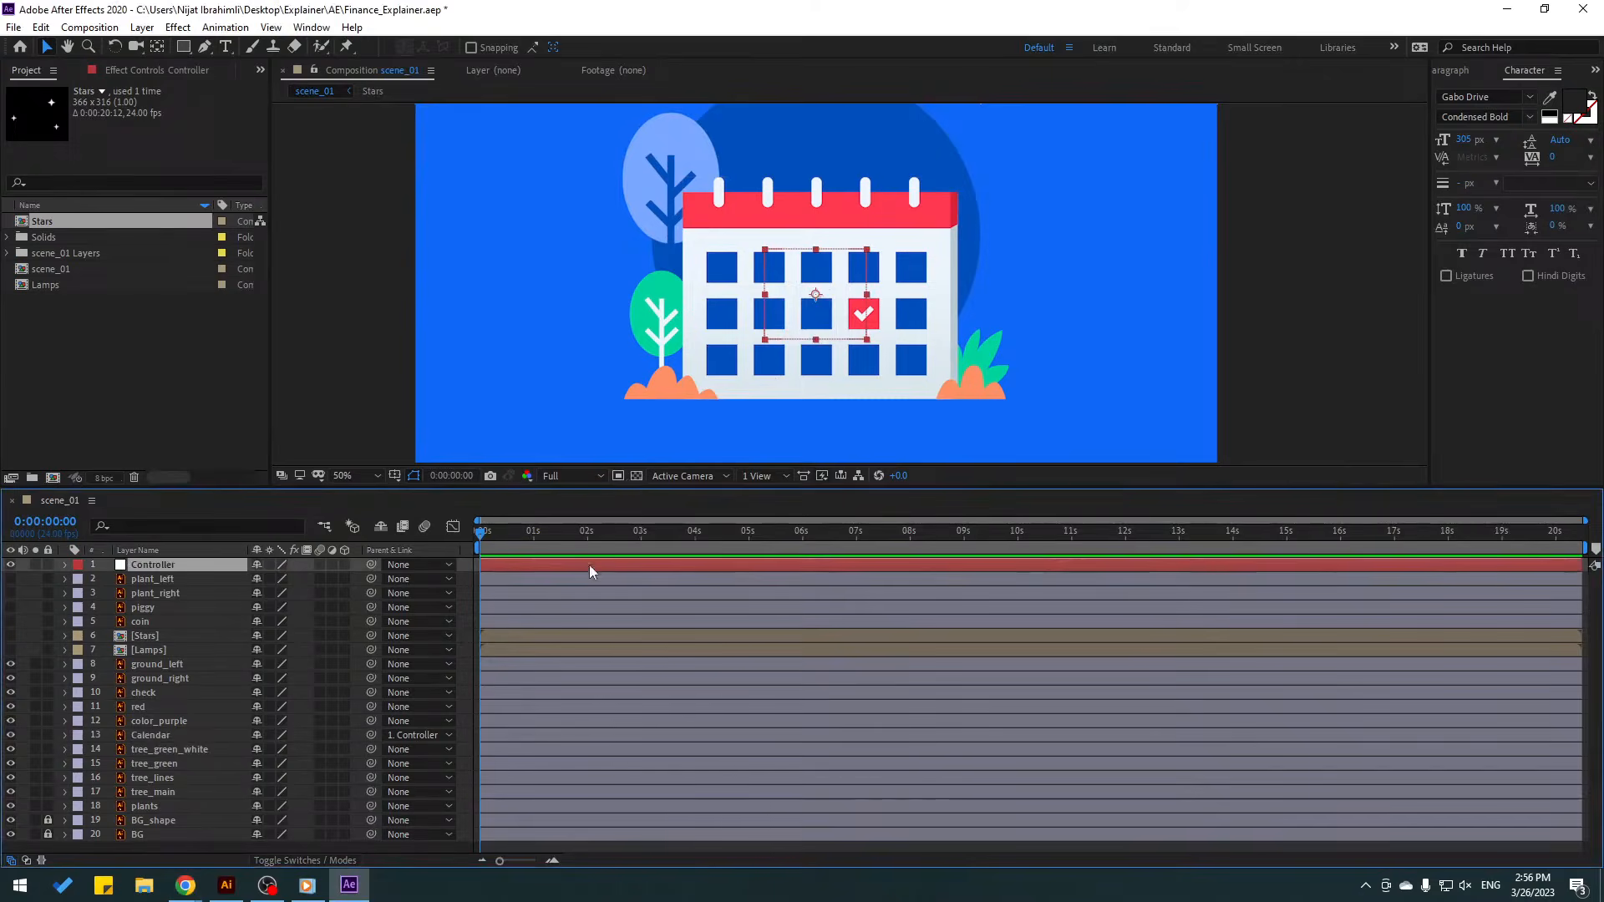
key("p")
left_click_drag(263, 578, 144, 578)
left_click(107, 579)
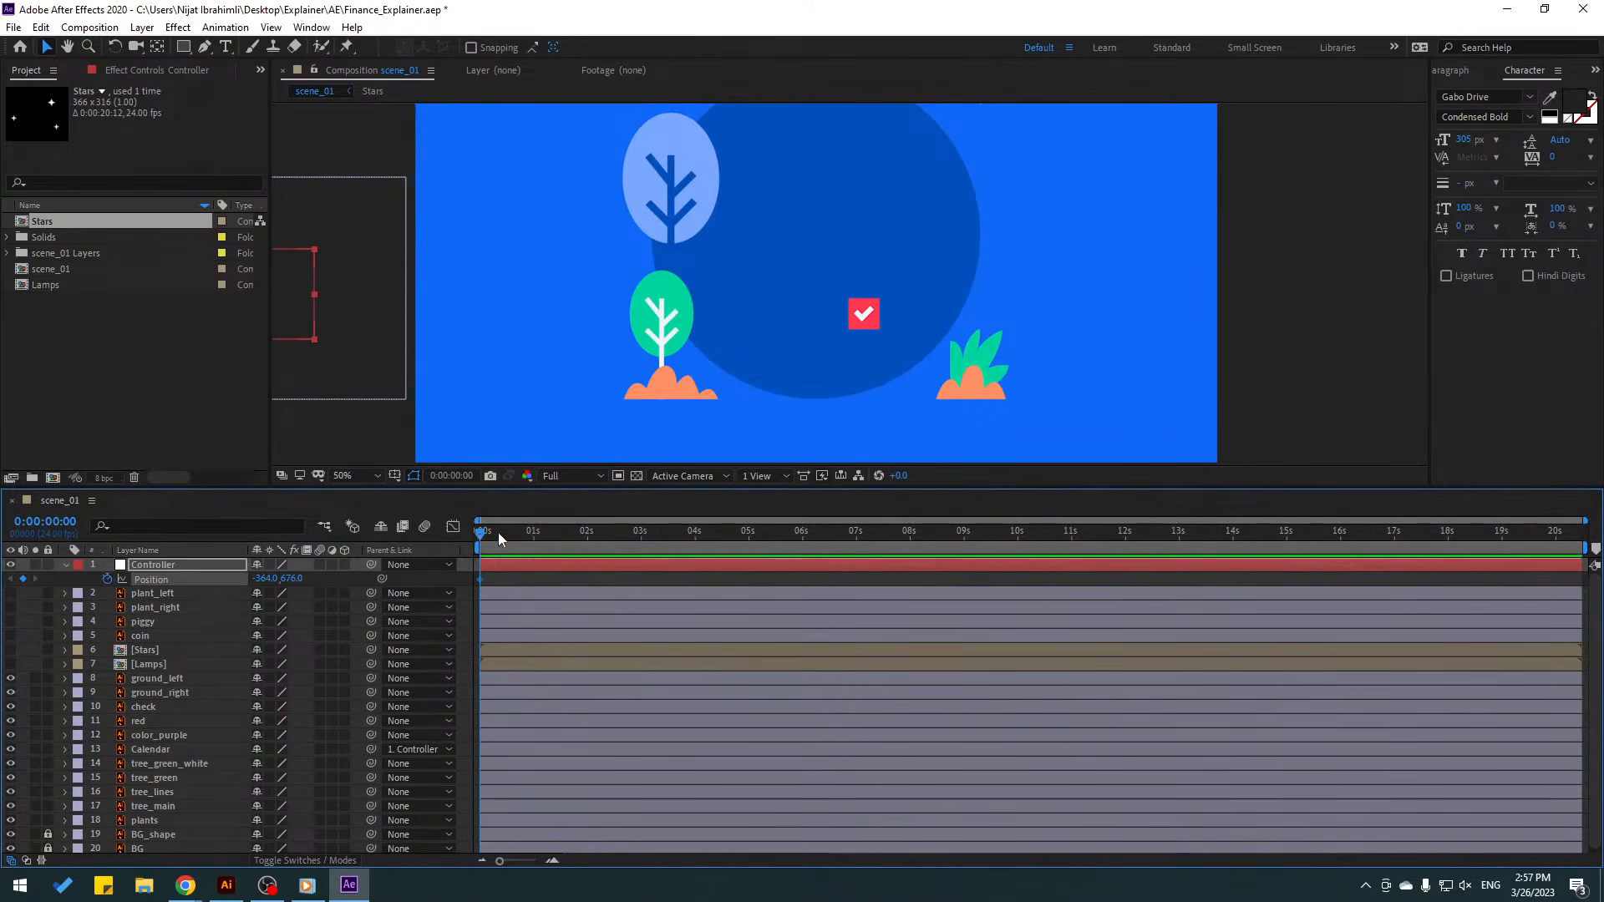
left_click_drag(498, 533, 546, 537)
left_click_drag(264, 578, 371, 577)
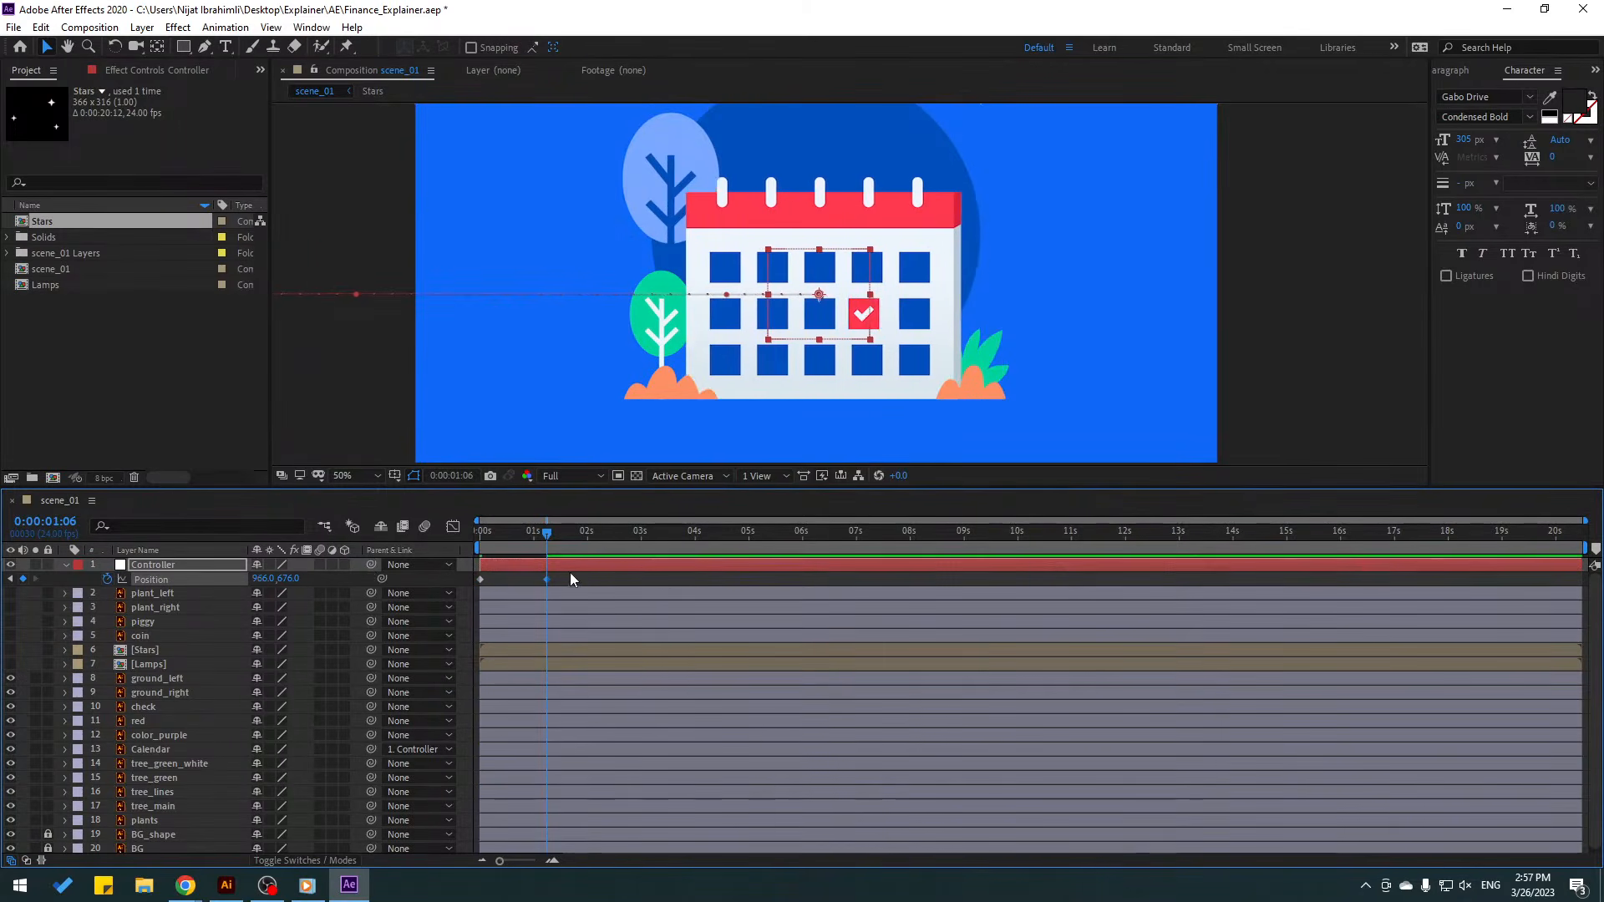
- Apply Easy Ease to both Controller position keyframes and preview the motion in an enlarged viewer fitted up to 100%
right_click(481, 580)
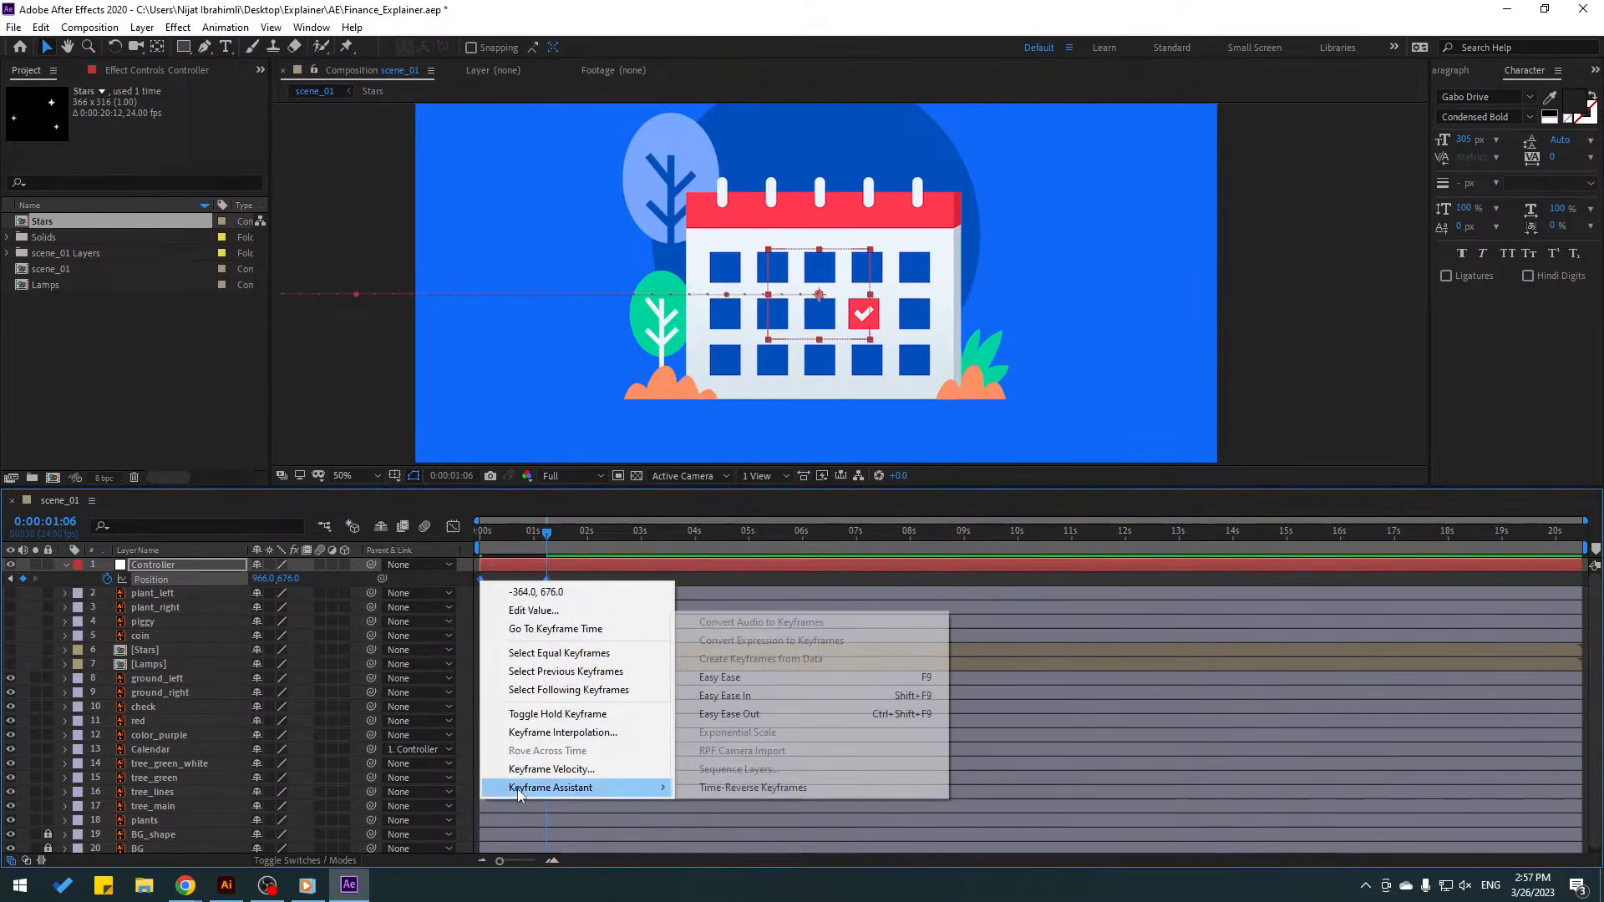
mouse_move(522, 788)
left_click(720, 678)
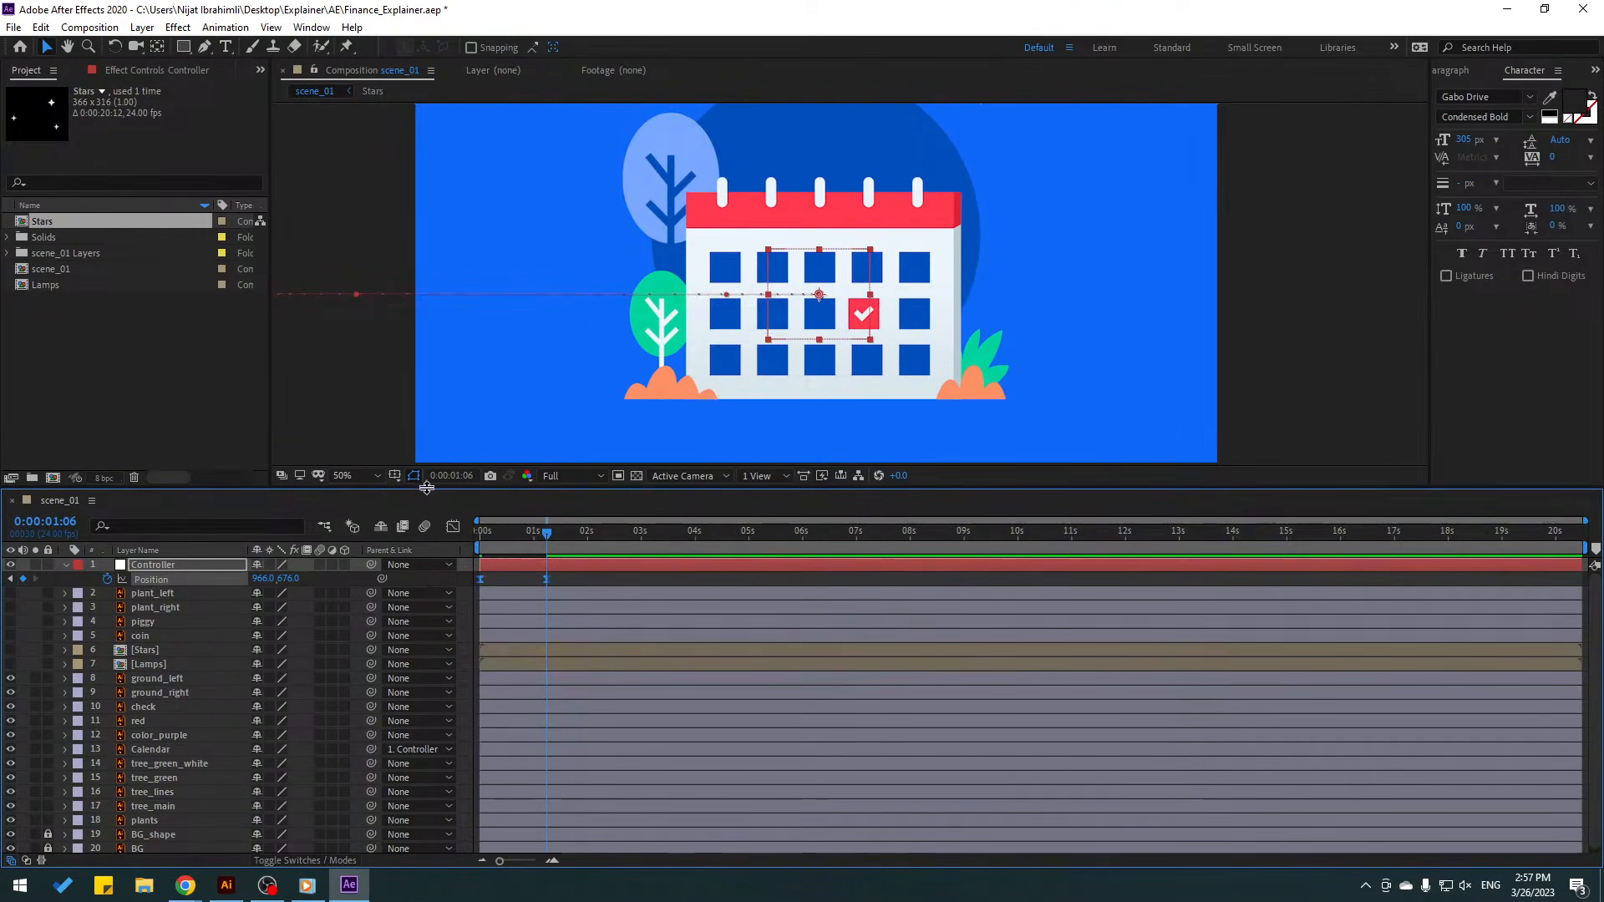
left_click_drag(434, 487, 423, 612)
key("space")
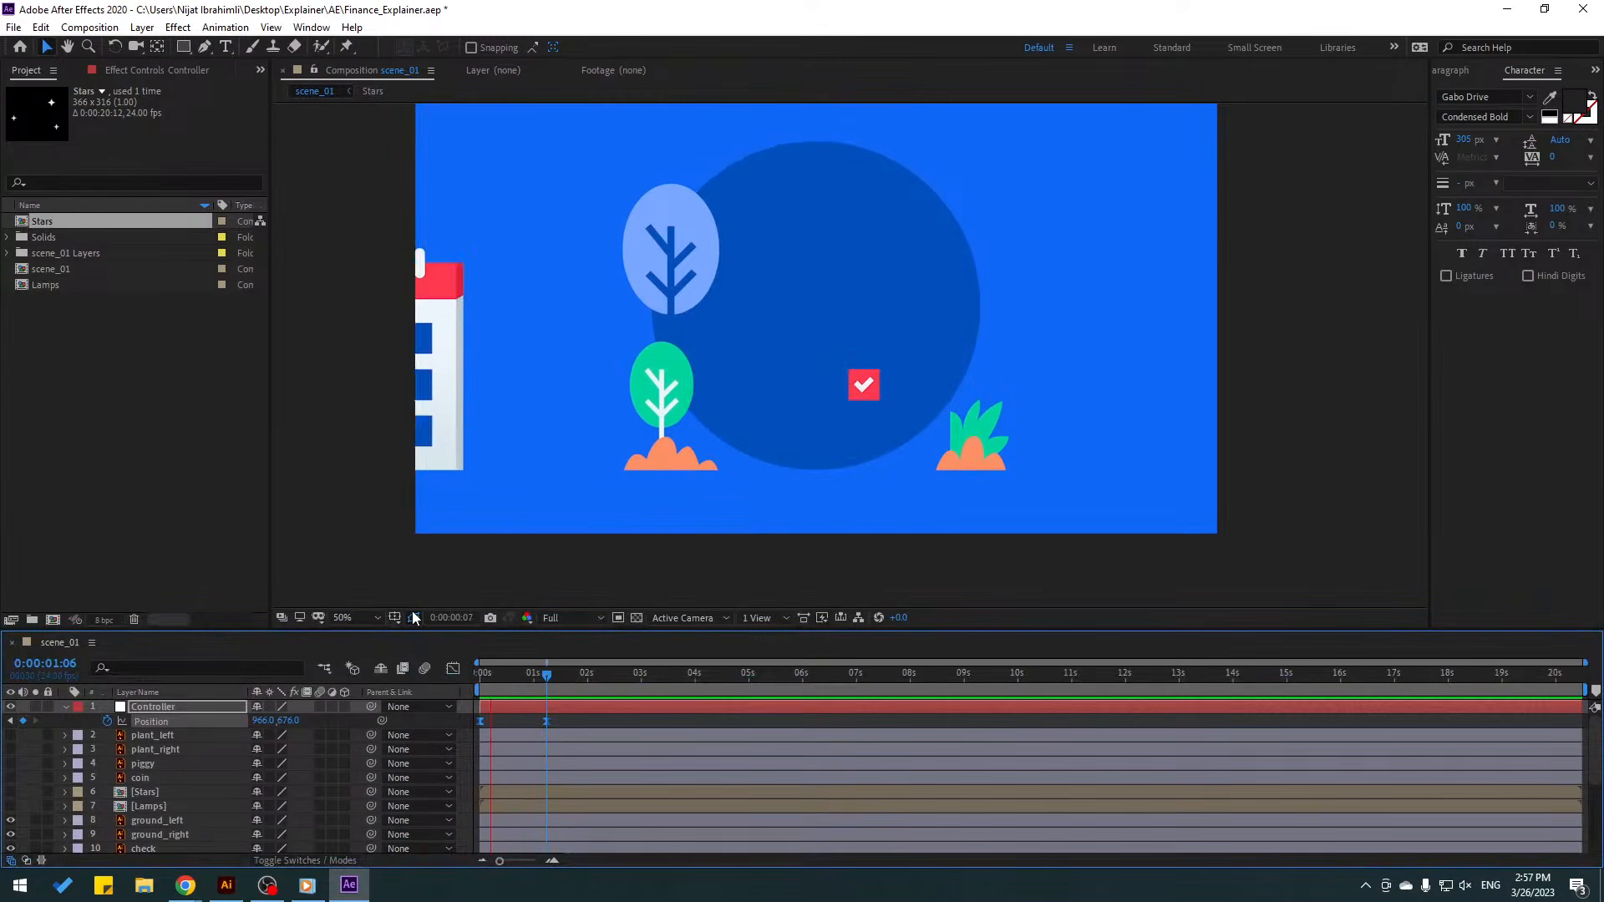
left_click(349, 617)
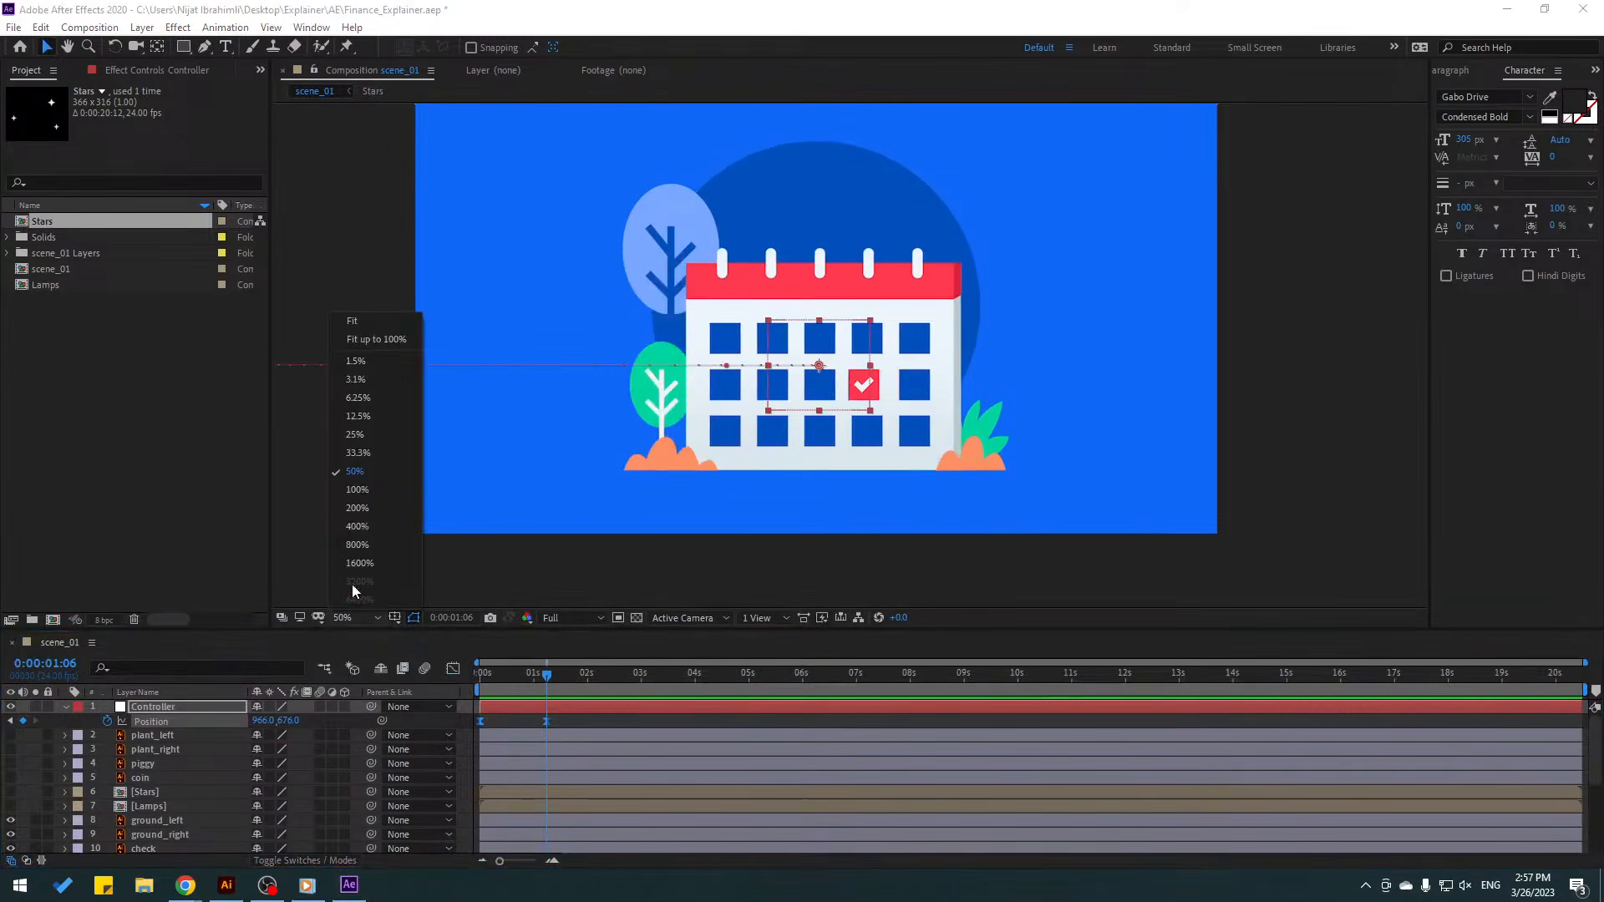
left_click(379, 340)
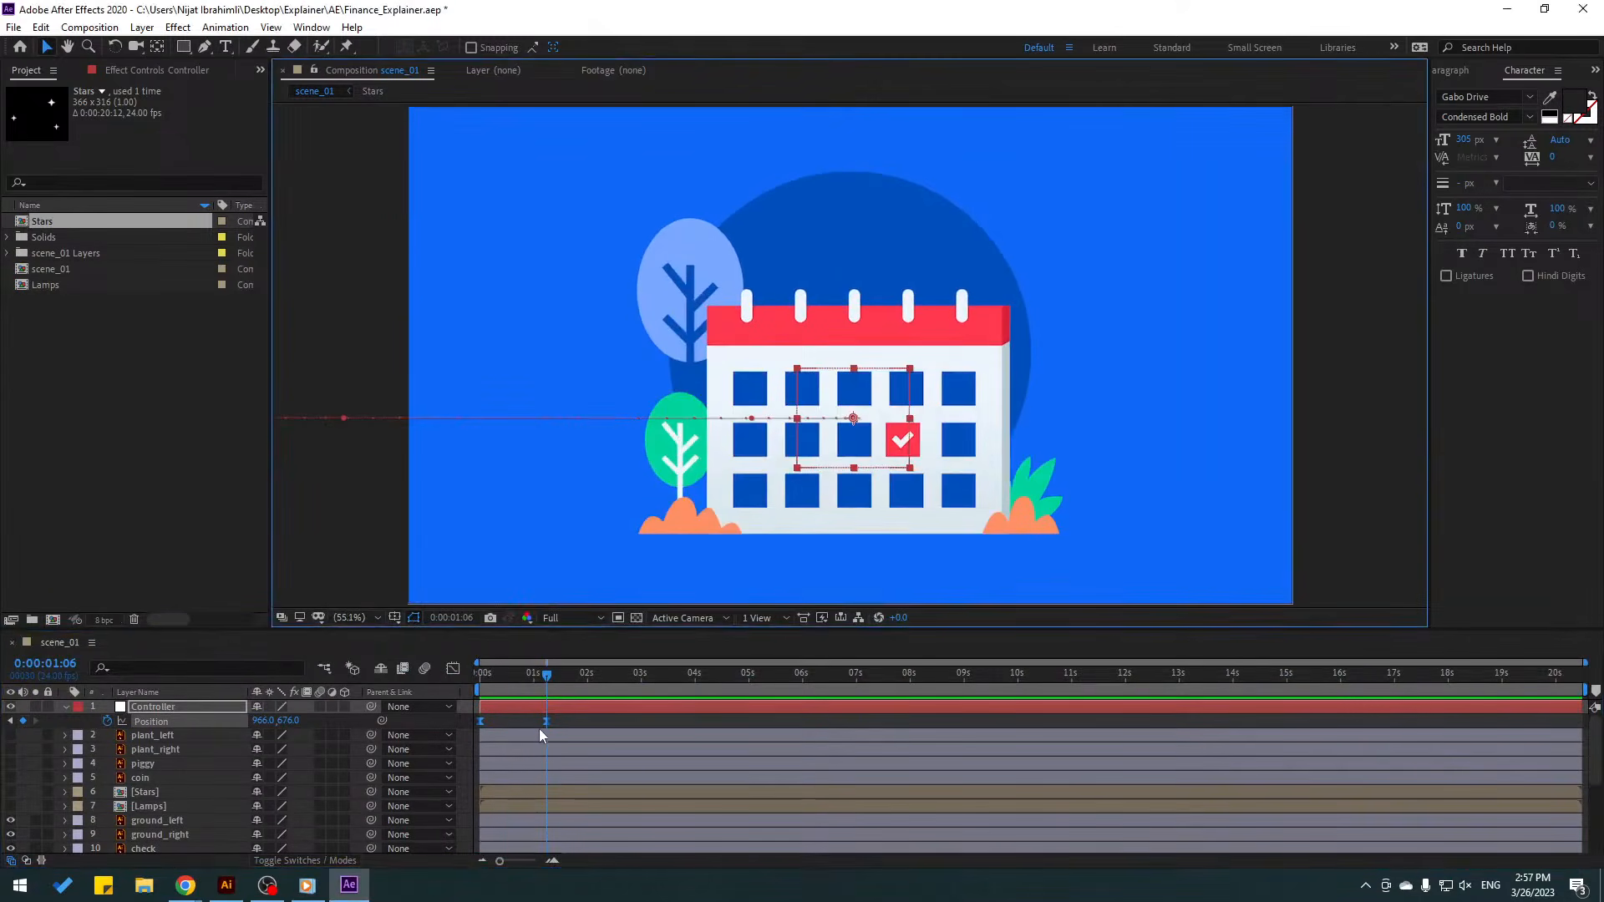
- Reshape the Controller's position speed graph so the speed peaks early and eases out slowly, and preview the motion
left_click(453, 669)
scroll(551, 806, "up", 4)
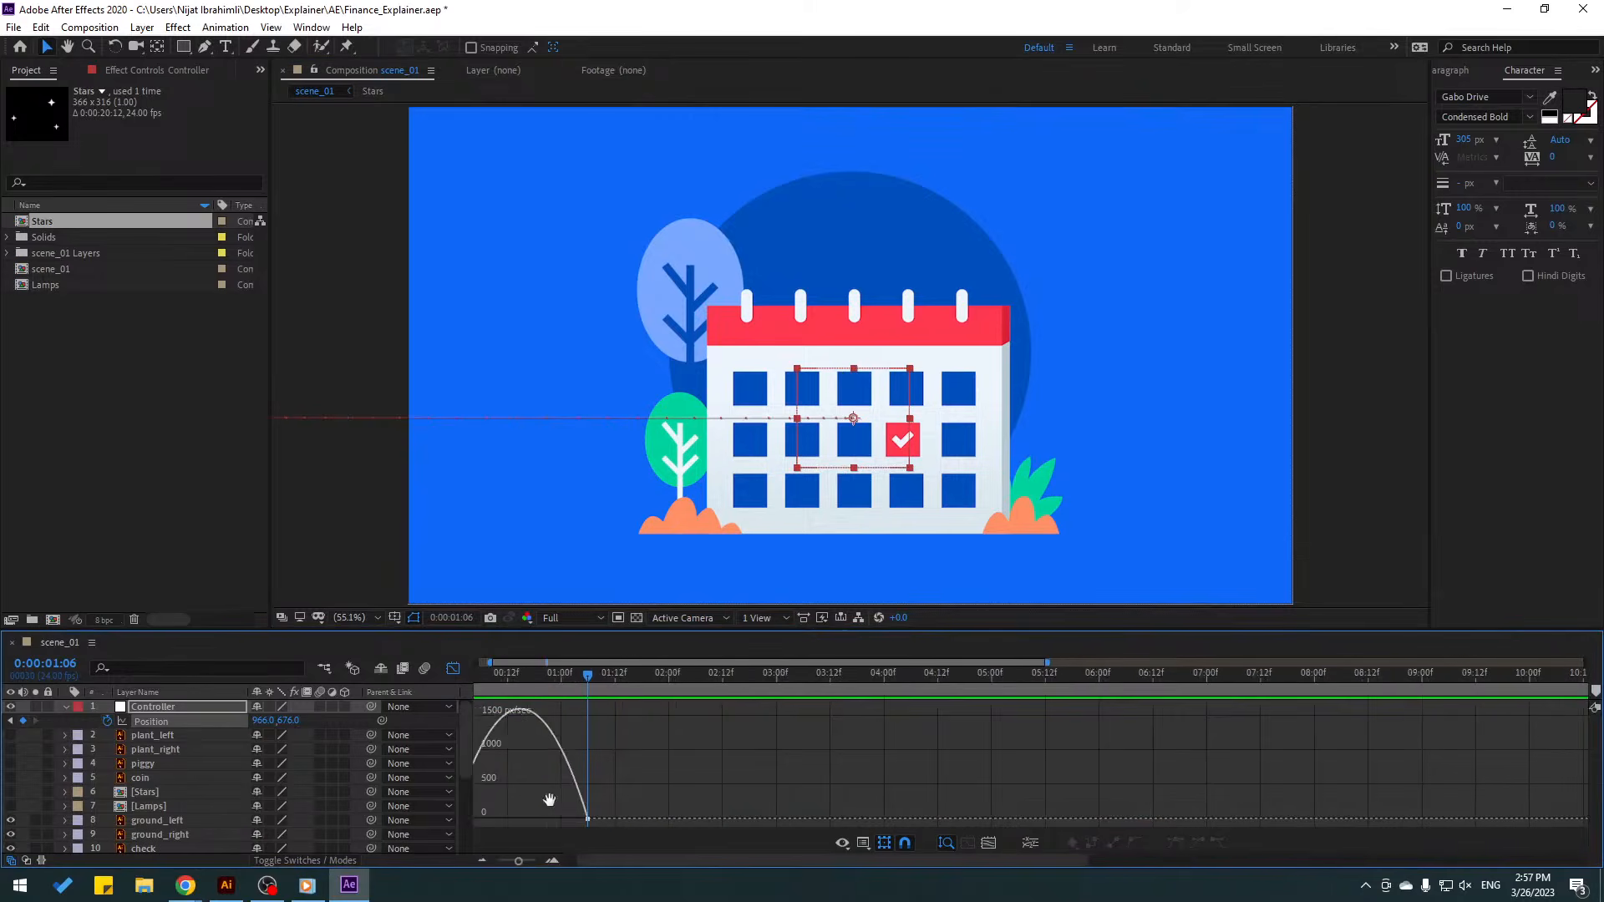
left_click_drag(532, 805, 574, 819)
key("space")
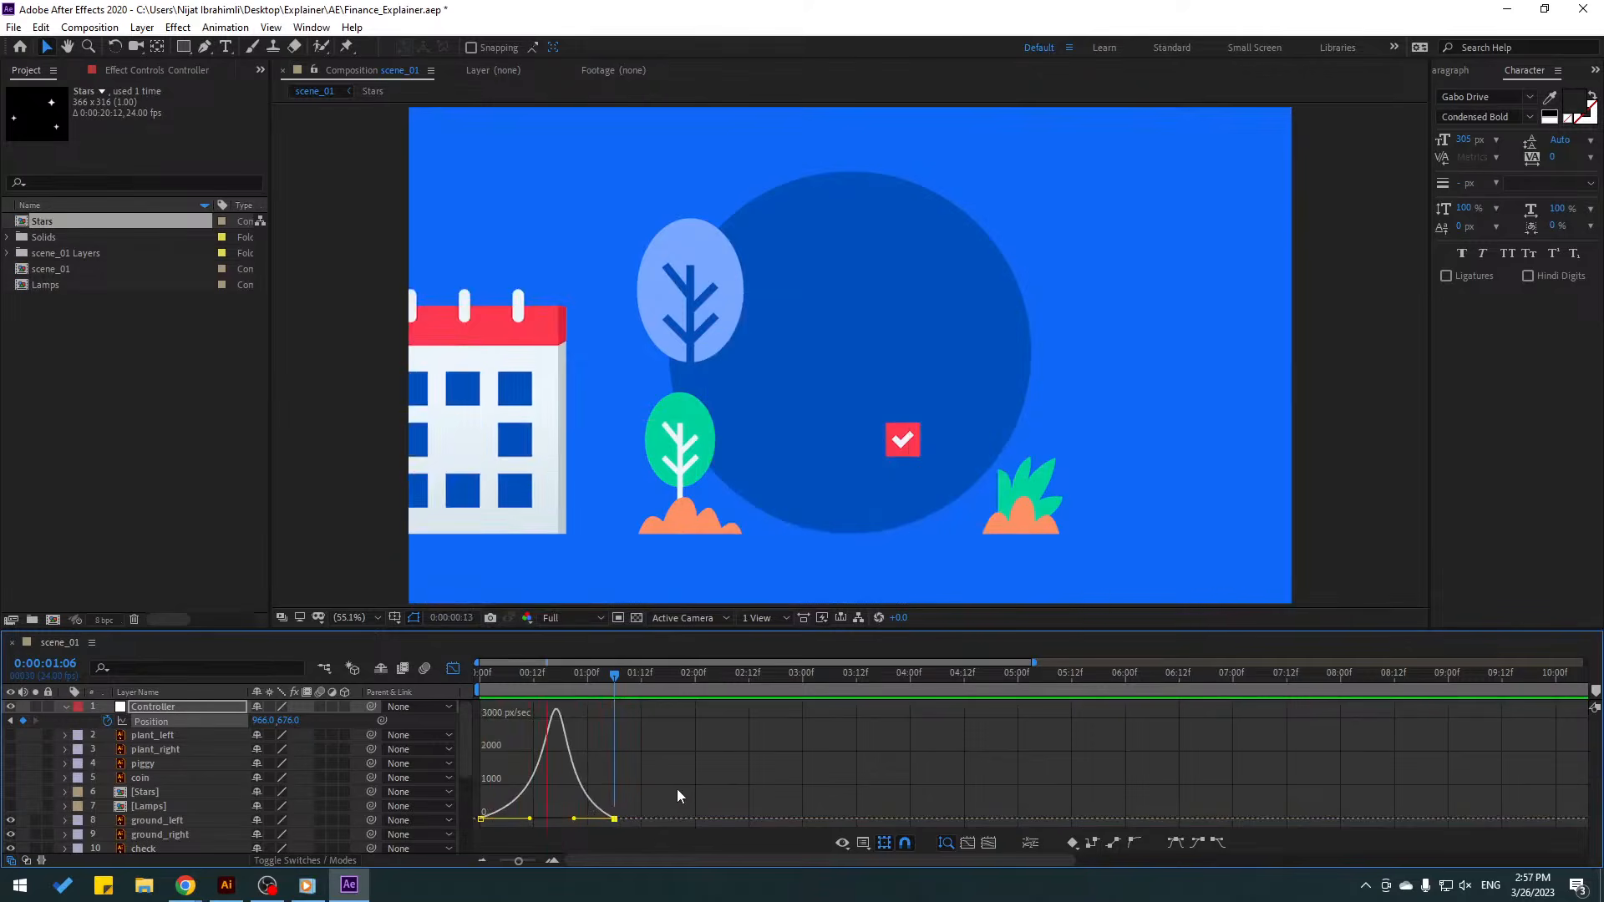
key("space")
mouse_move(530, 819)
left_mouse_down()
mouse_move(502, 819)
mouse_move(554, 820)
left_mouse_up()
key("space")
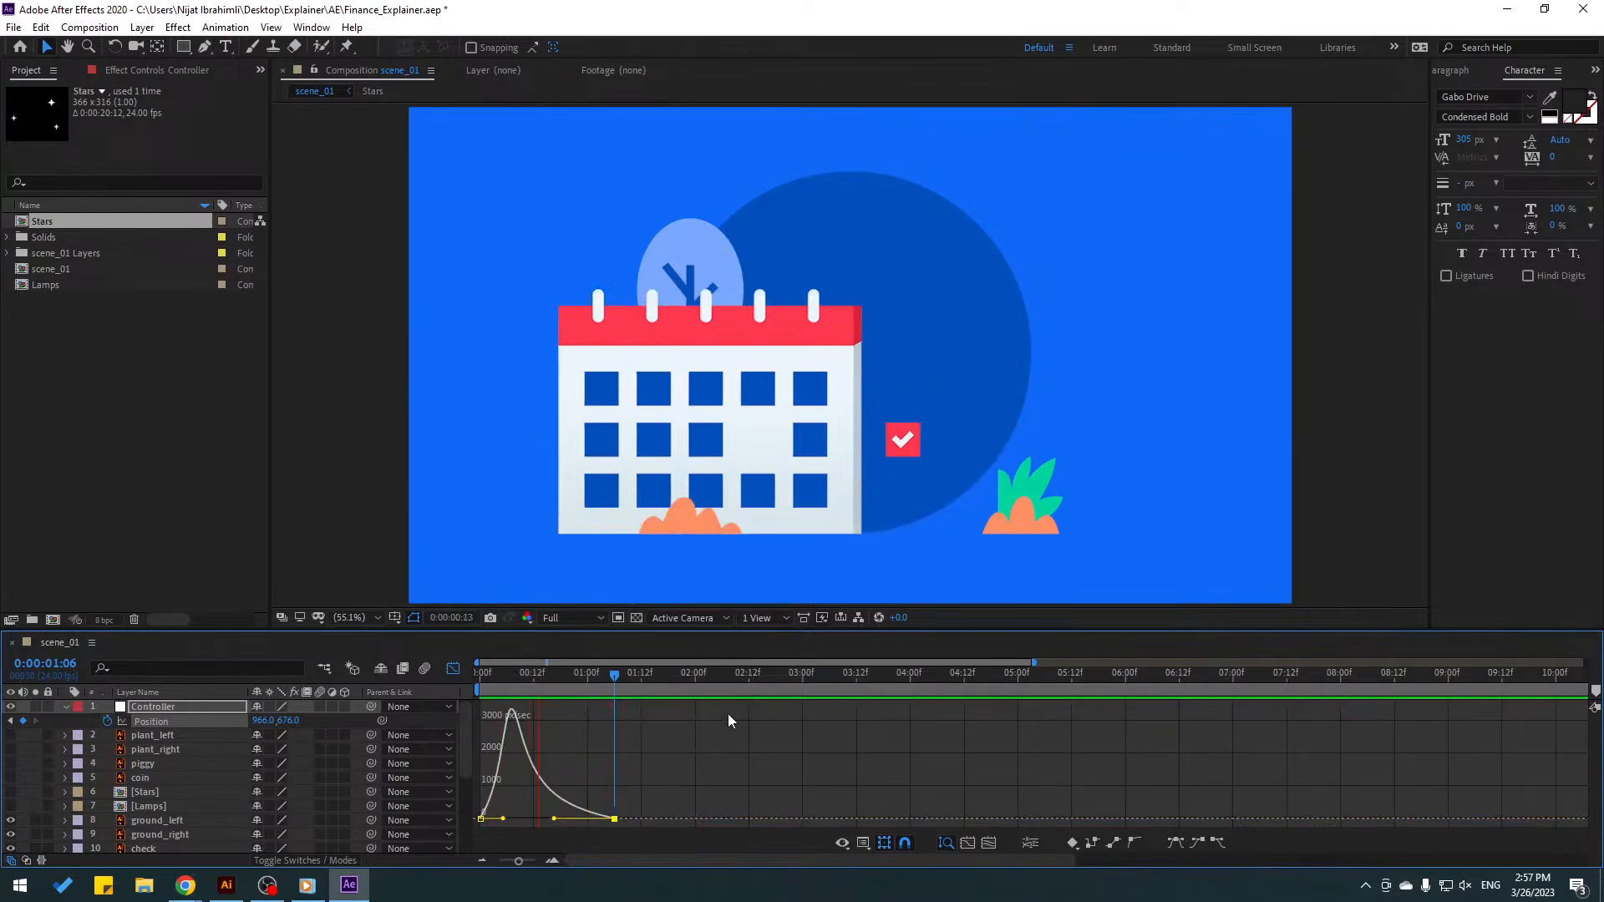
left_click_drag(633, 672, 718, 685)
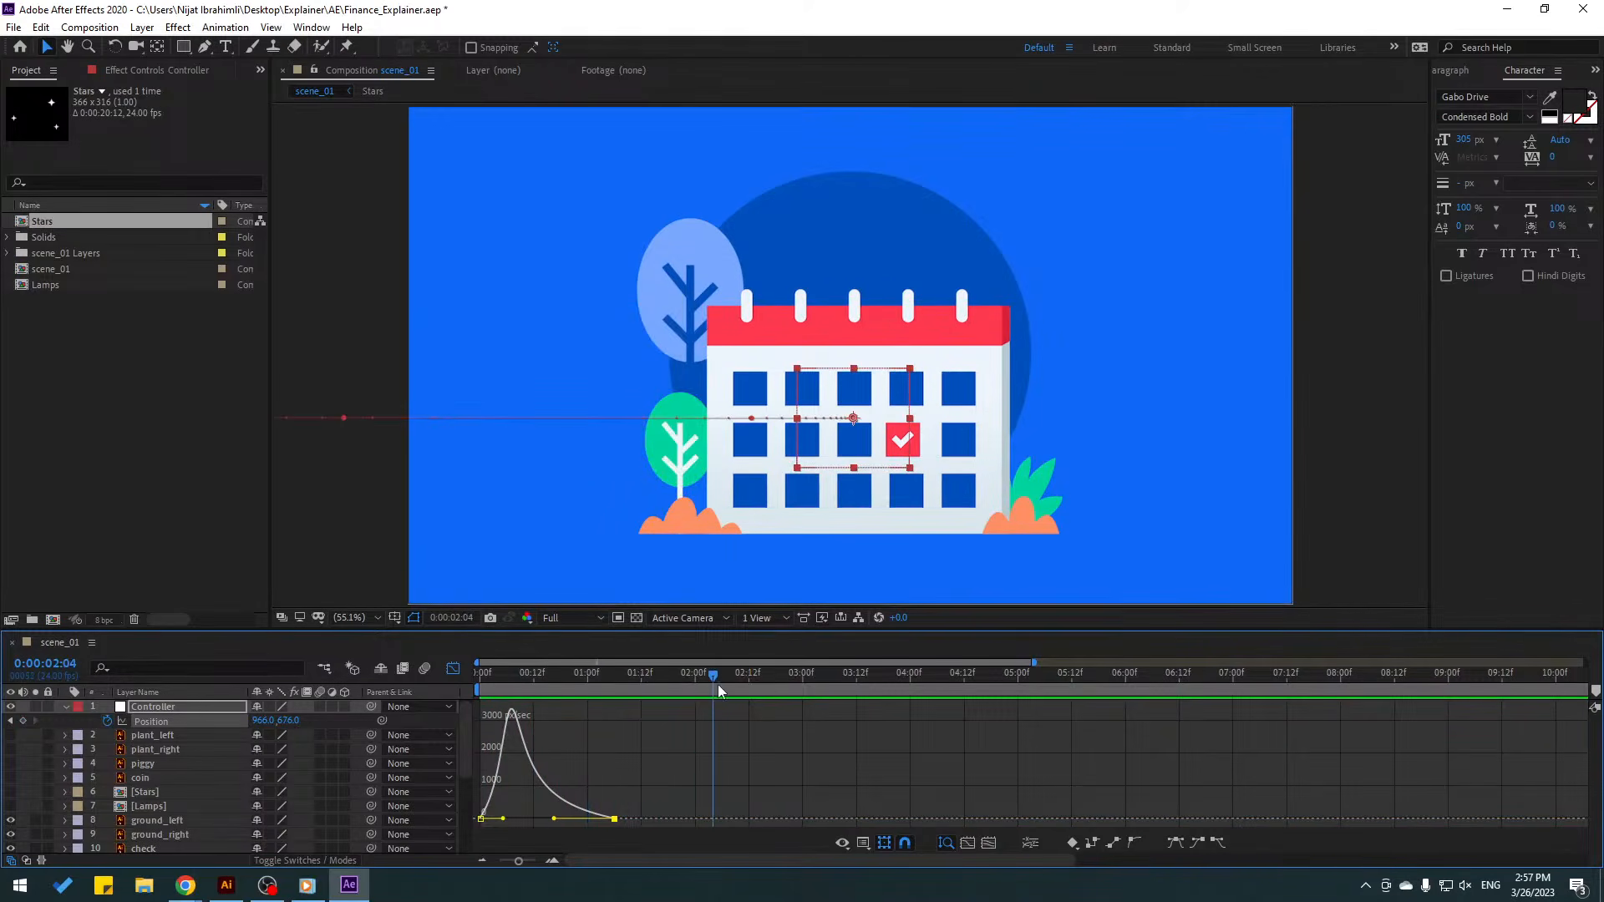
left_click(456, 673)
left_click_drag(469, 633, 478, 452)
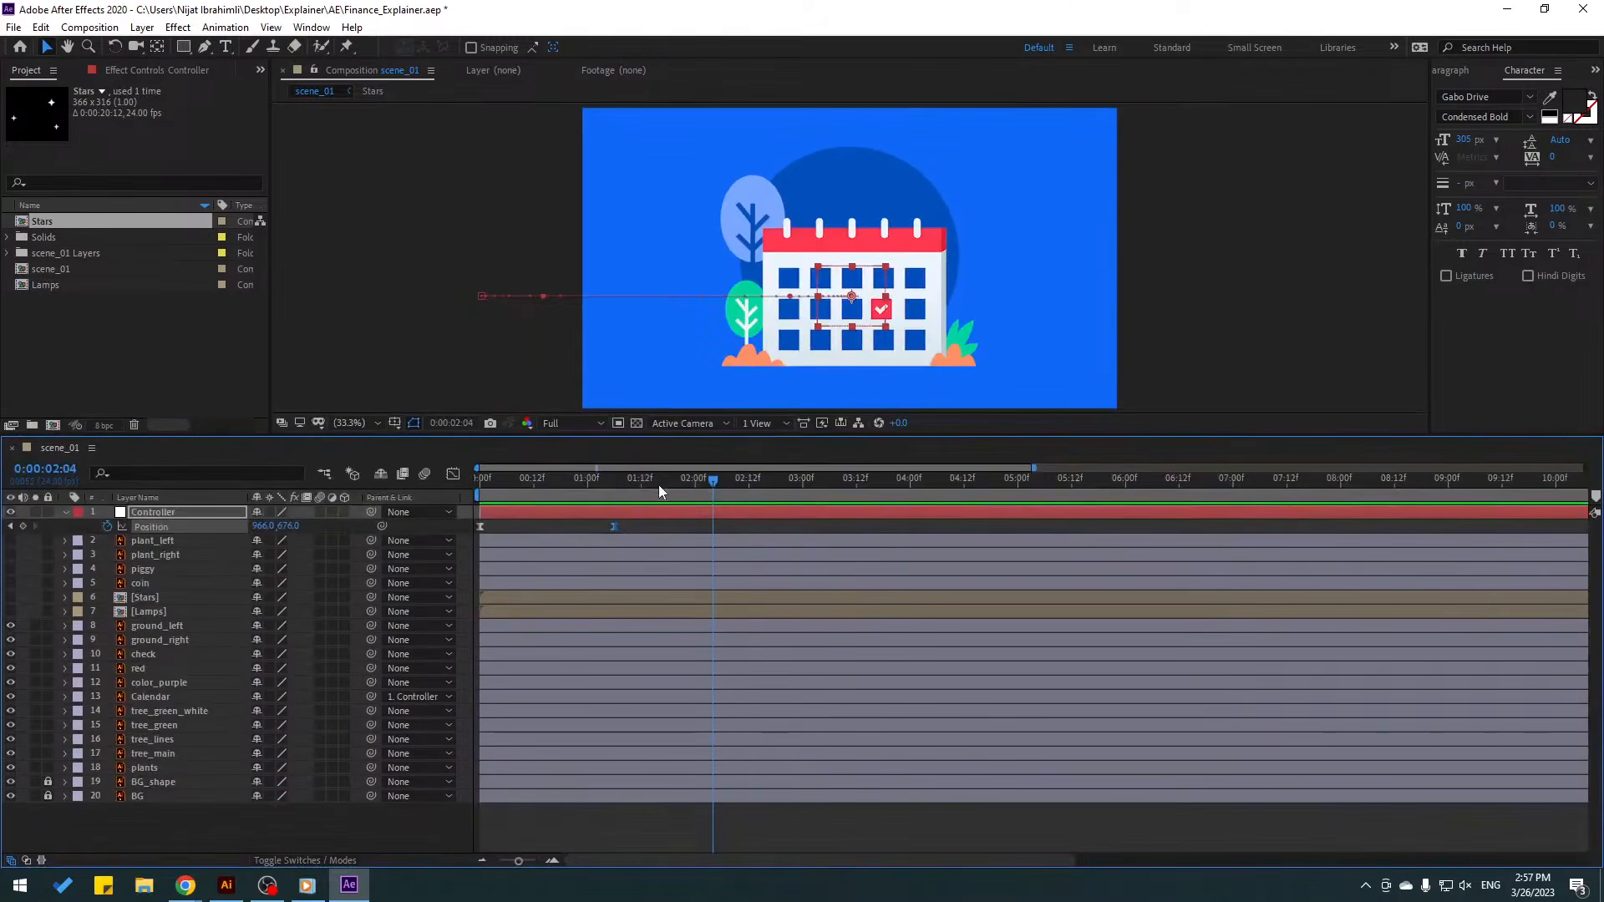
- Parent the red and color_purple layers to the Calendar layer, with the current time at 0:00:02:12
left_click(750, 486)
scroll(978, 315, "up", 2)
left_click_drag(977, 315, 894, 274)
scroll(920, 217, "up", 2)
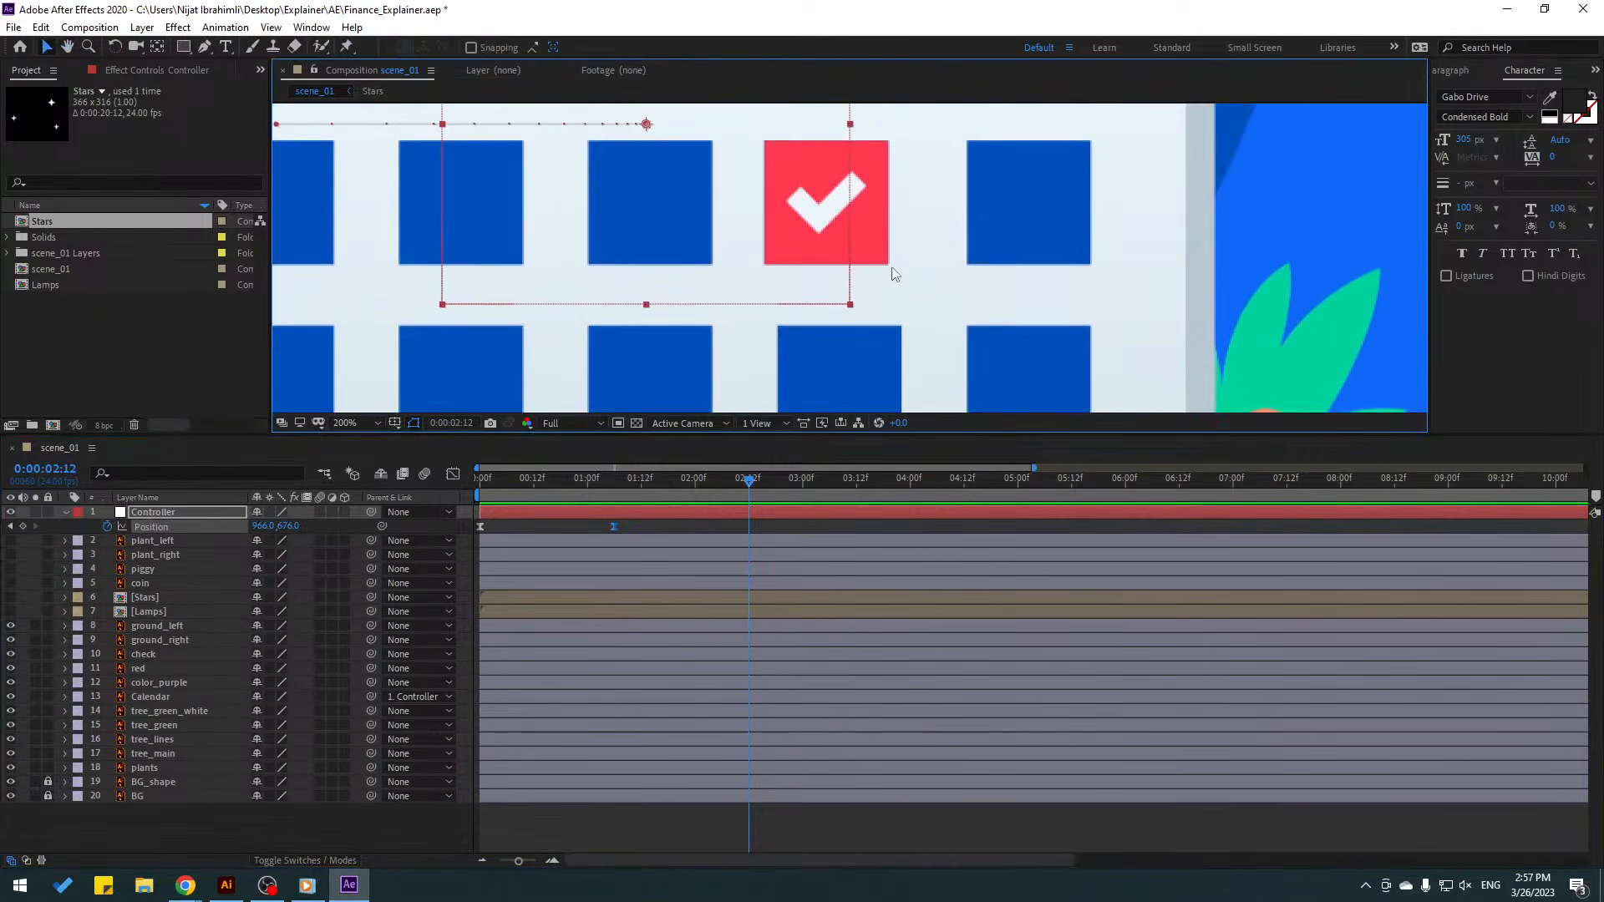
left_click(140, 670)
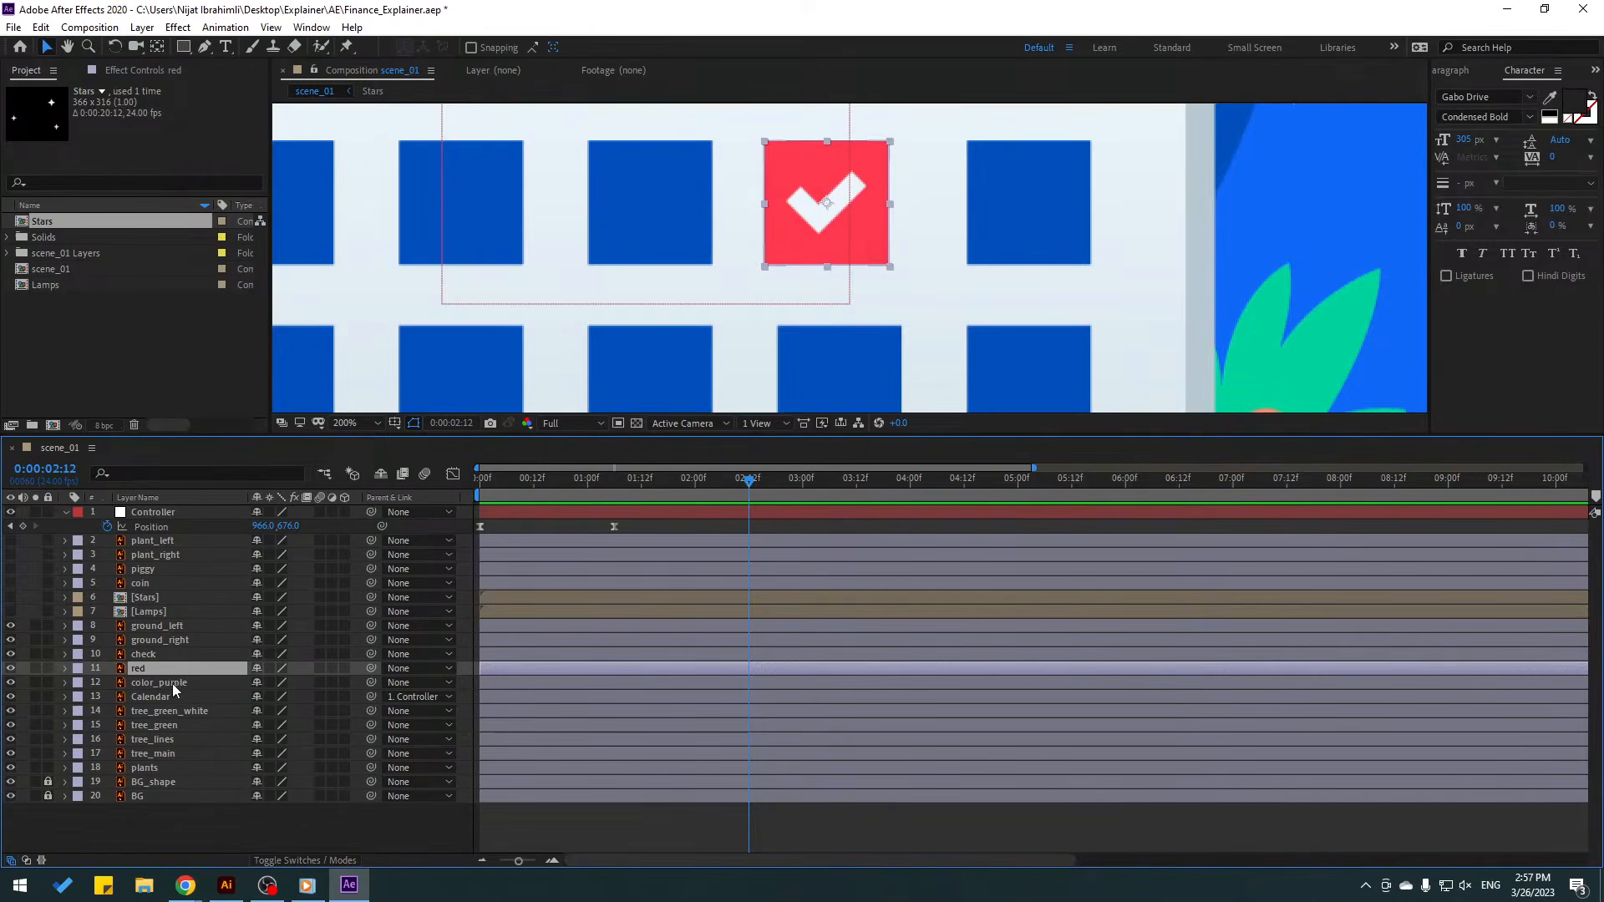
left_click(172, 683, "ctrl")
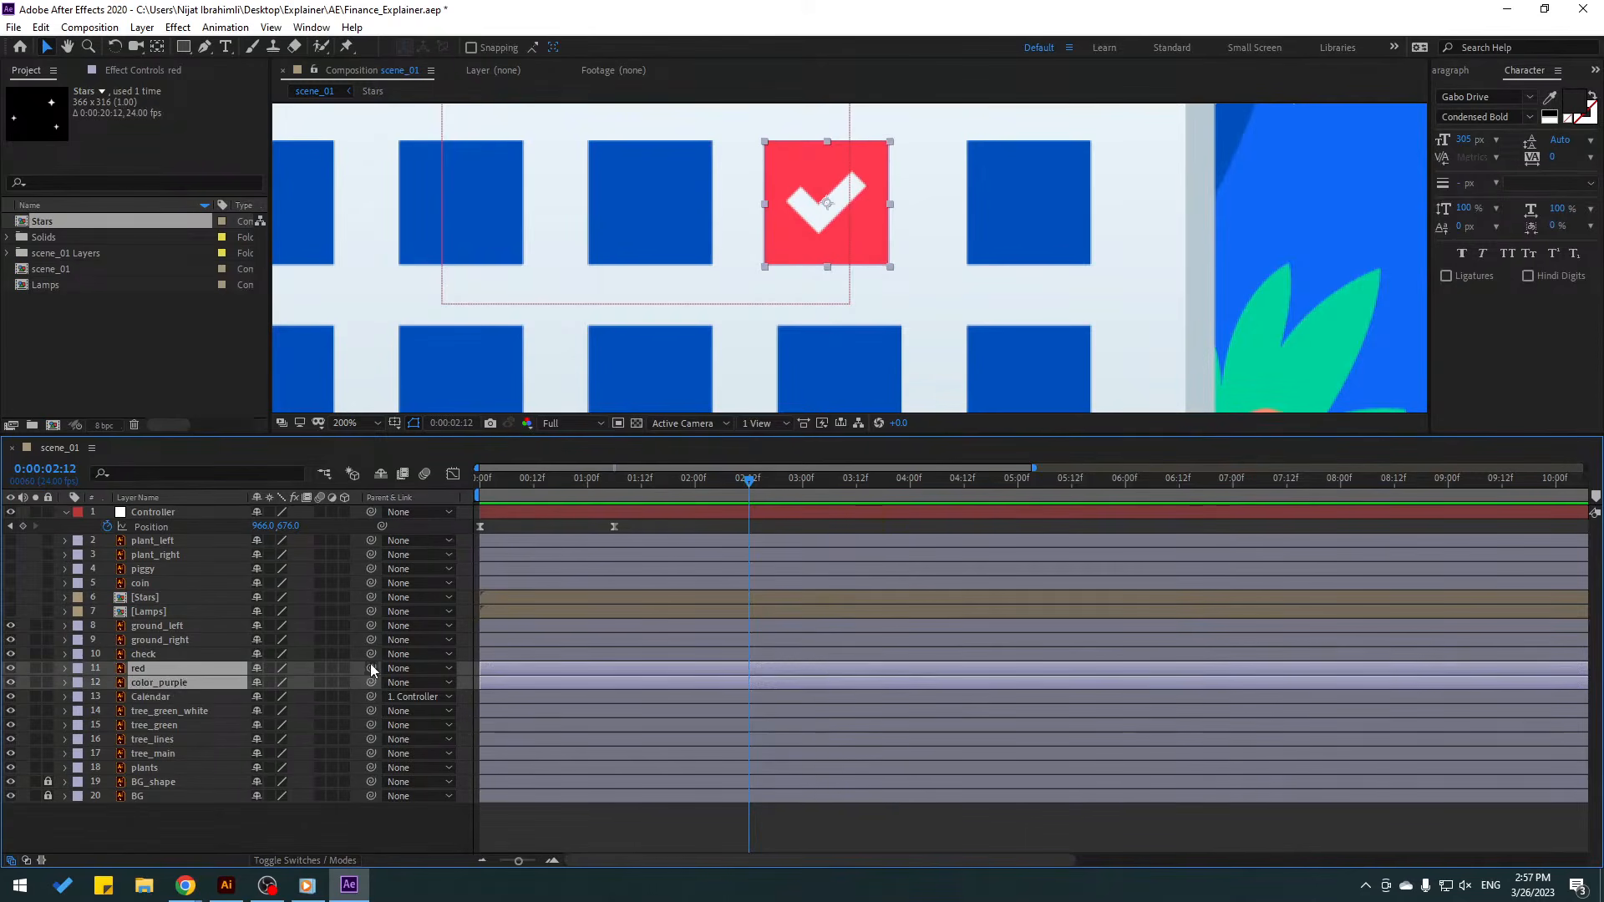
left_click_drag(371, 668, 164, 697)
- Nudge the red and color_purple squares rightward to line up with the calendar's fourth column of day squares
key("Right")
key("Right")
key("Right")
key("Right")
key("Right")
key("Right")
key("Right")
key("Right")
key("Right")
key("Right")
key("Right")
key("Right")
key("Right")
key("Right")
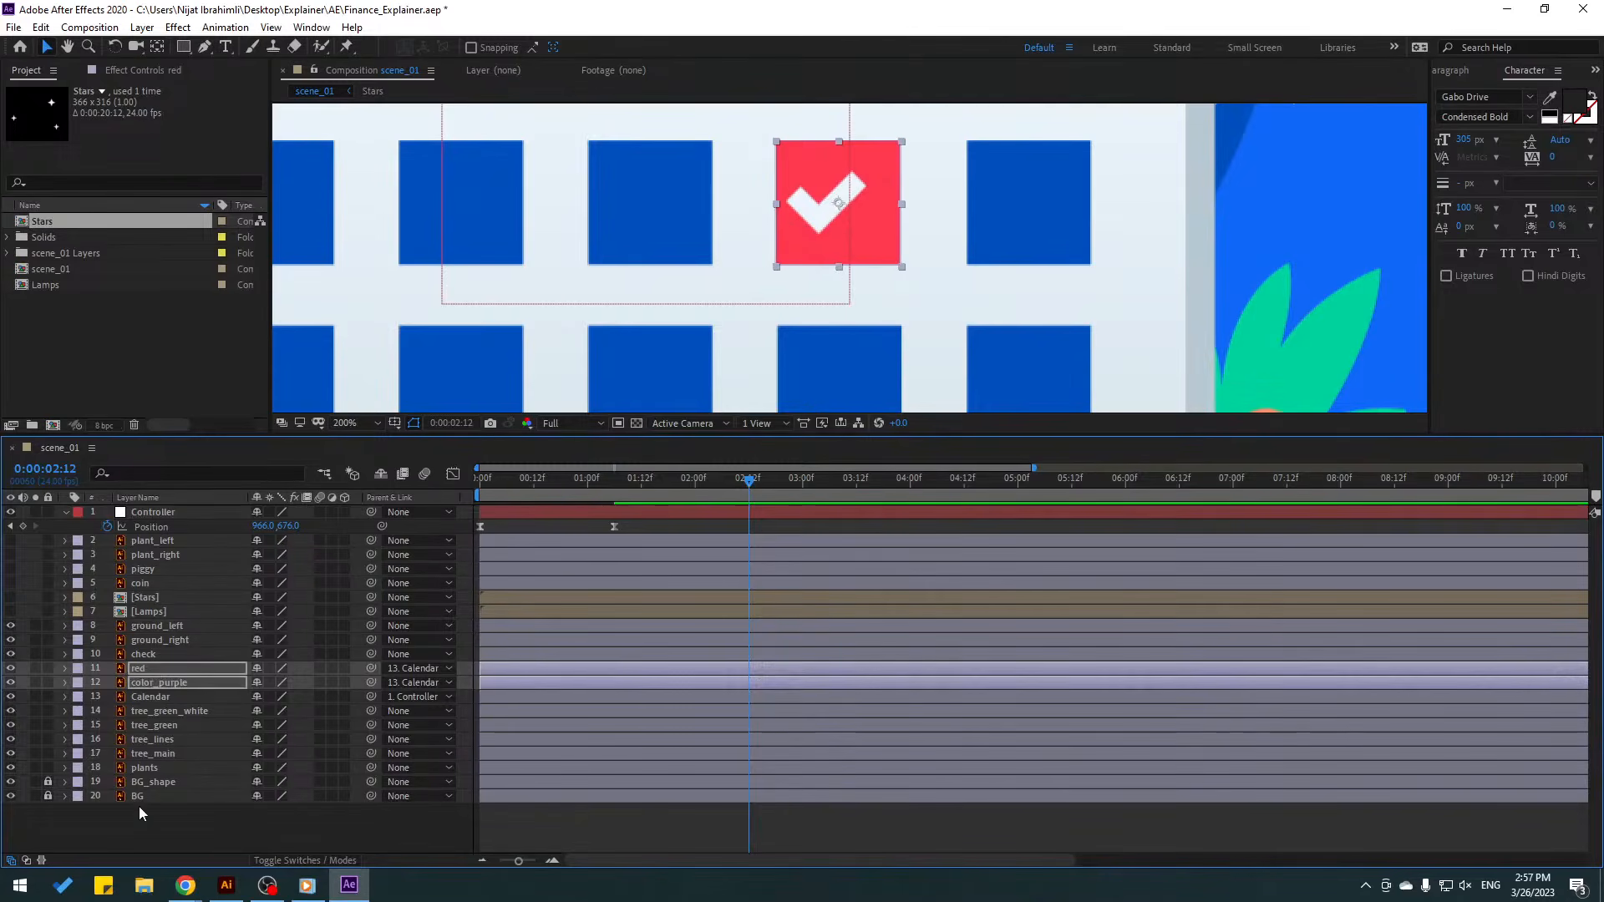
- Parent the check layer to the red layer and preview the animation
left_click(133, 655)
left_click_drag(368, 654, 158, 668)
scroll(968, 264, "down", 4)
key("space")
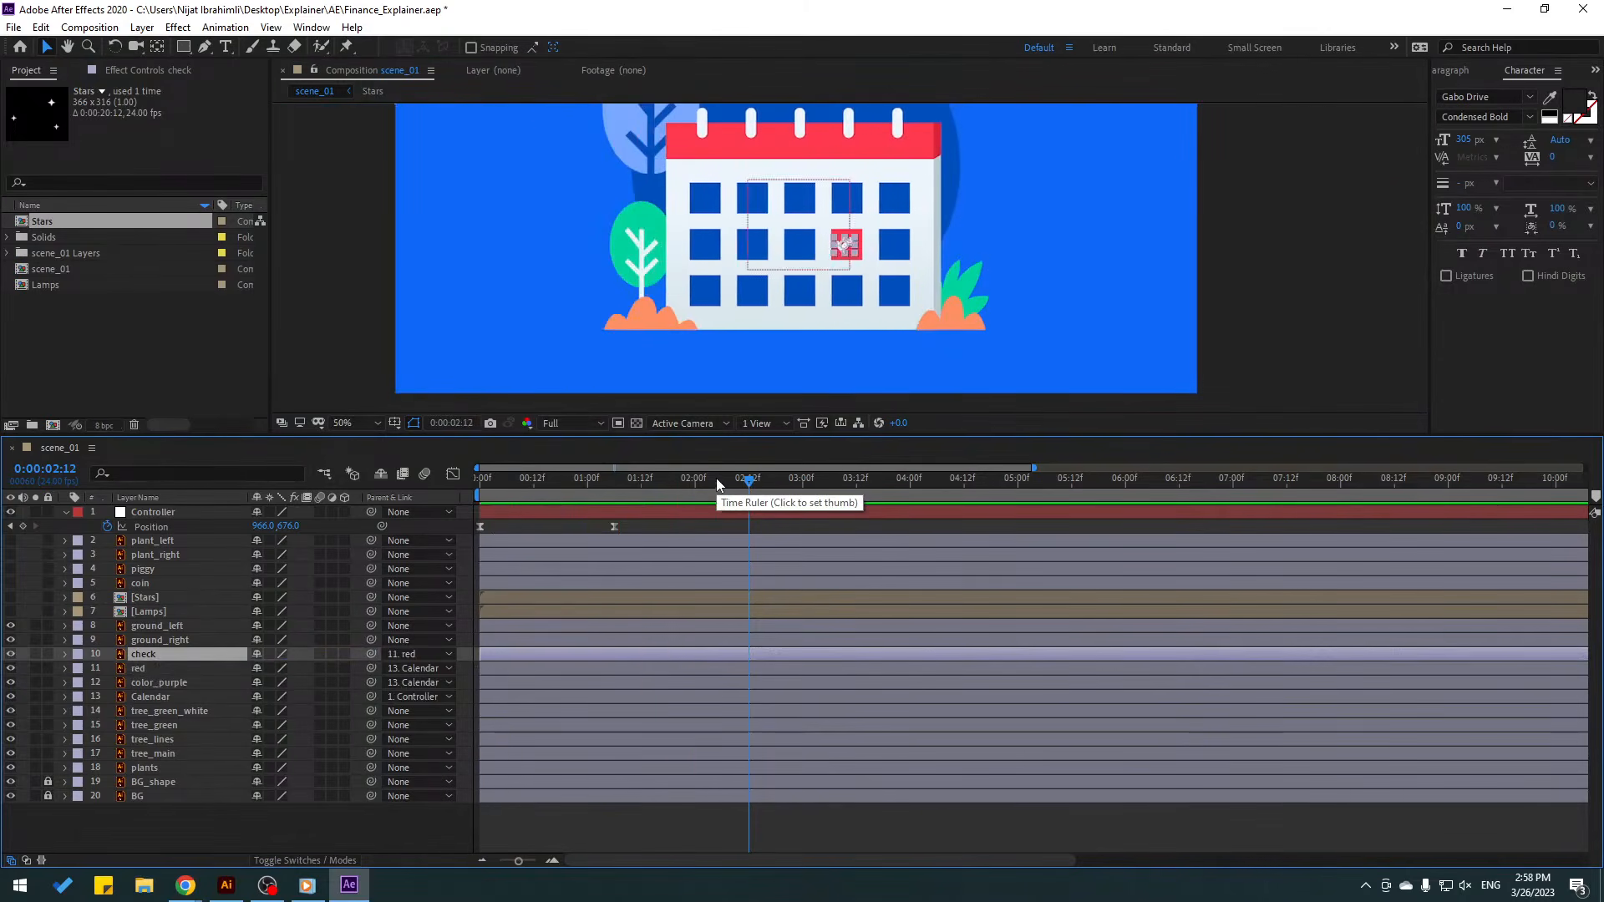
- Set the red layer's opacity to 0% with the current time at 0:00:01:19
left_click(673, 485)
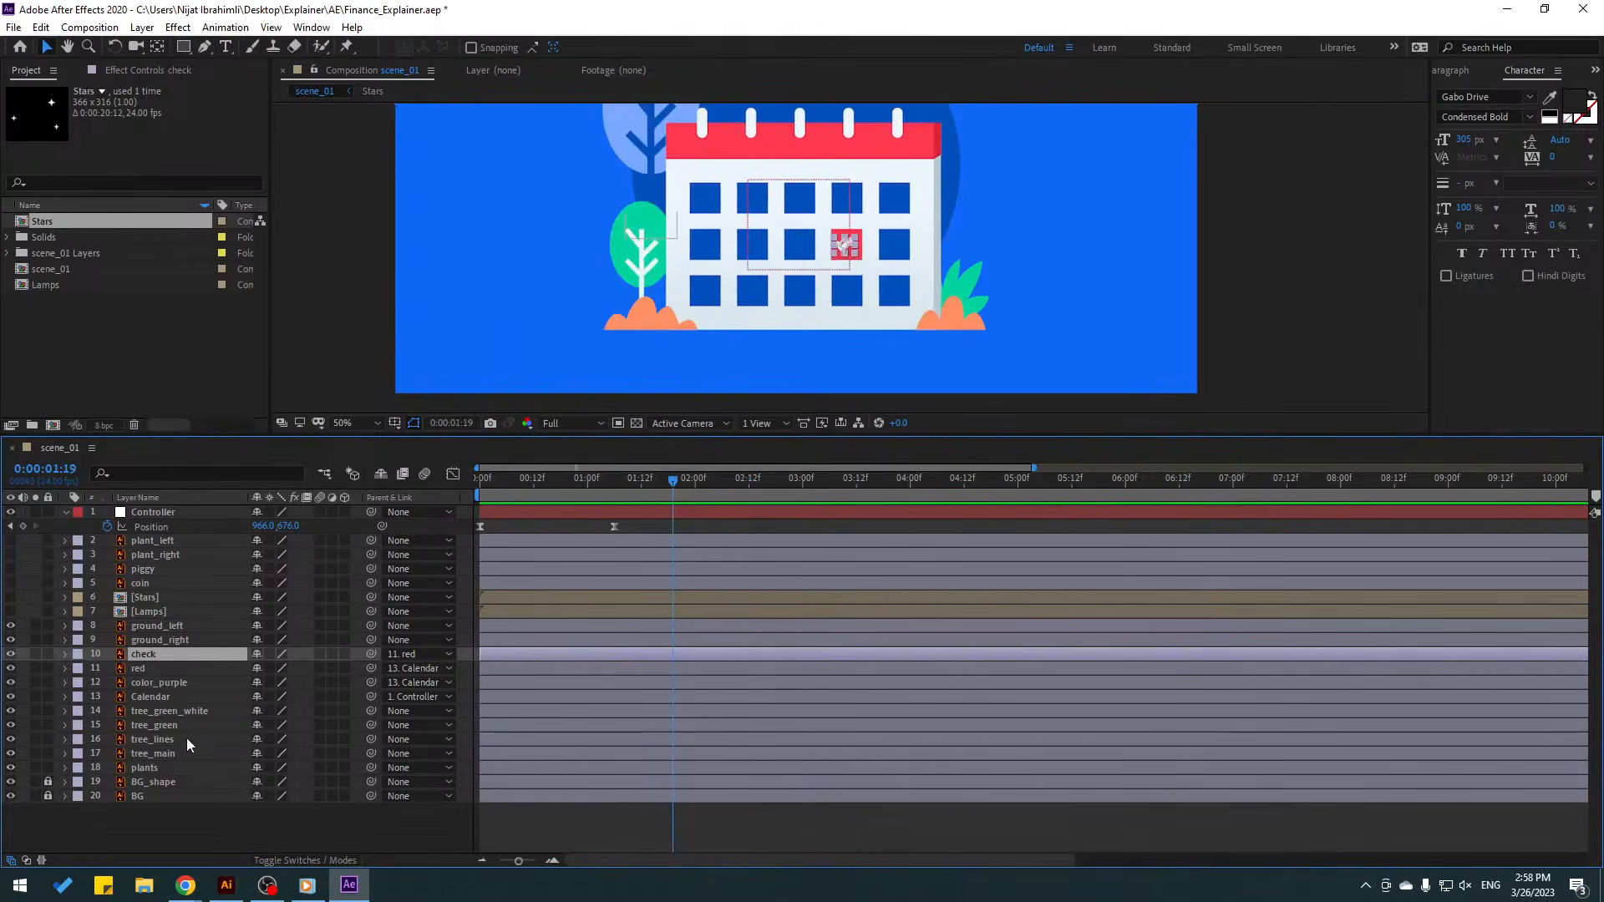
left_click(148, 669)
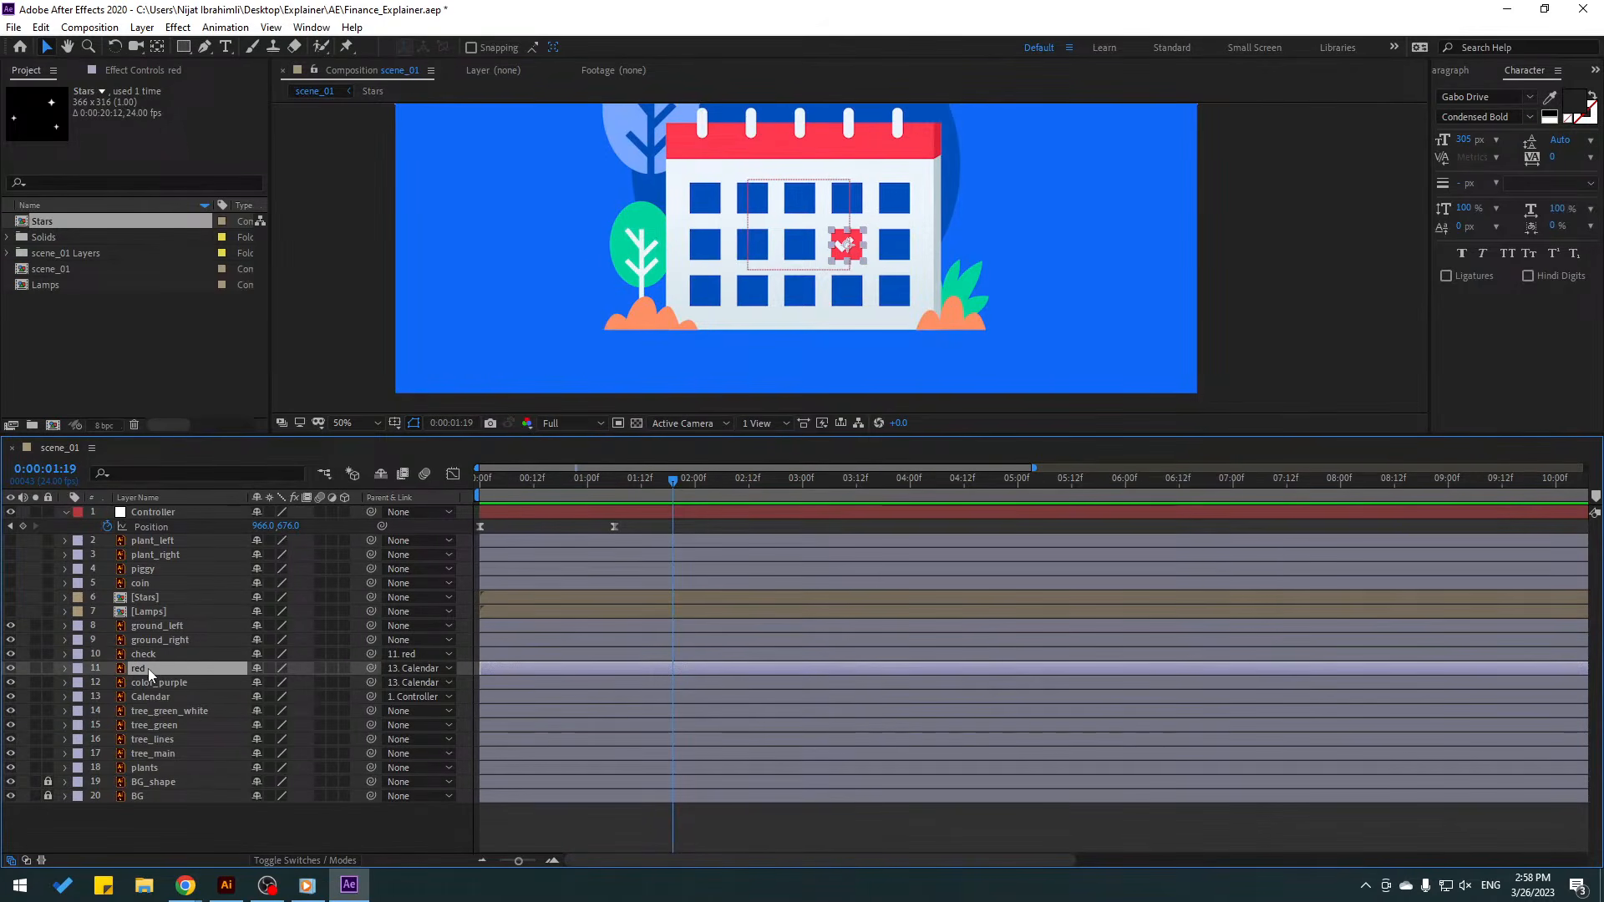
key("t")
left_click_drag(257, 683, 90, 688)
left_click(485, 683)
- Set the check layer's opacity to 0%, and save the project before previewing the animation
left_click(140, 655)
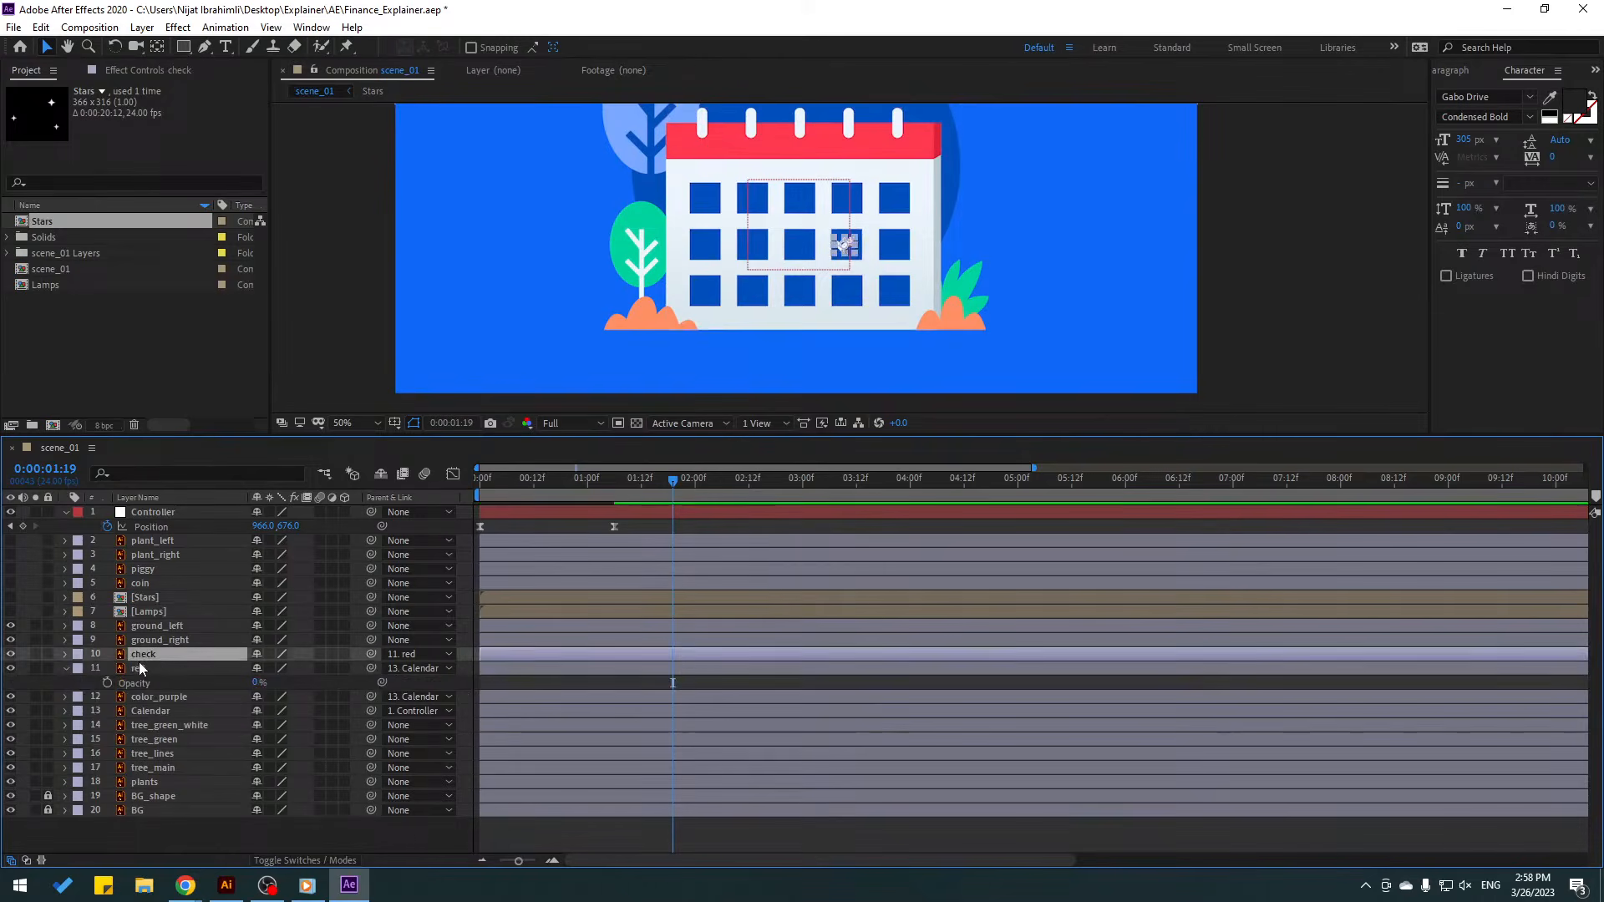
key("t")
left_click_drag(259, 674, 50, 665)
left_click(67, 672)
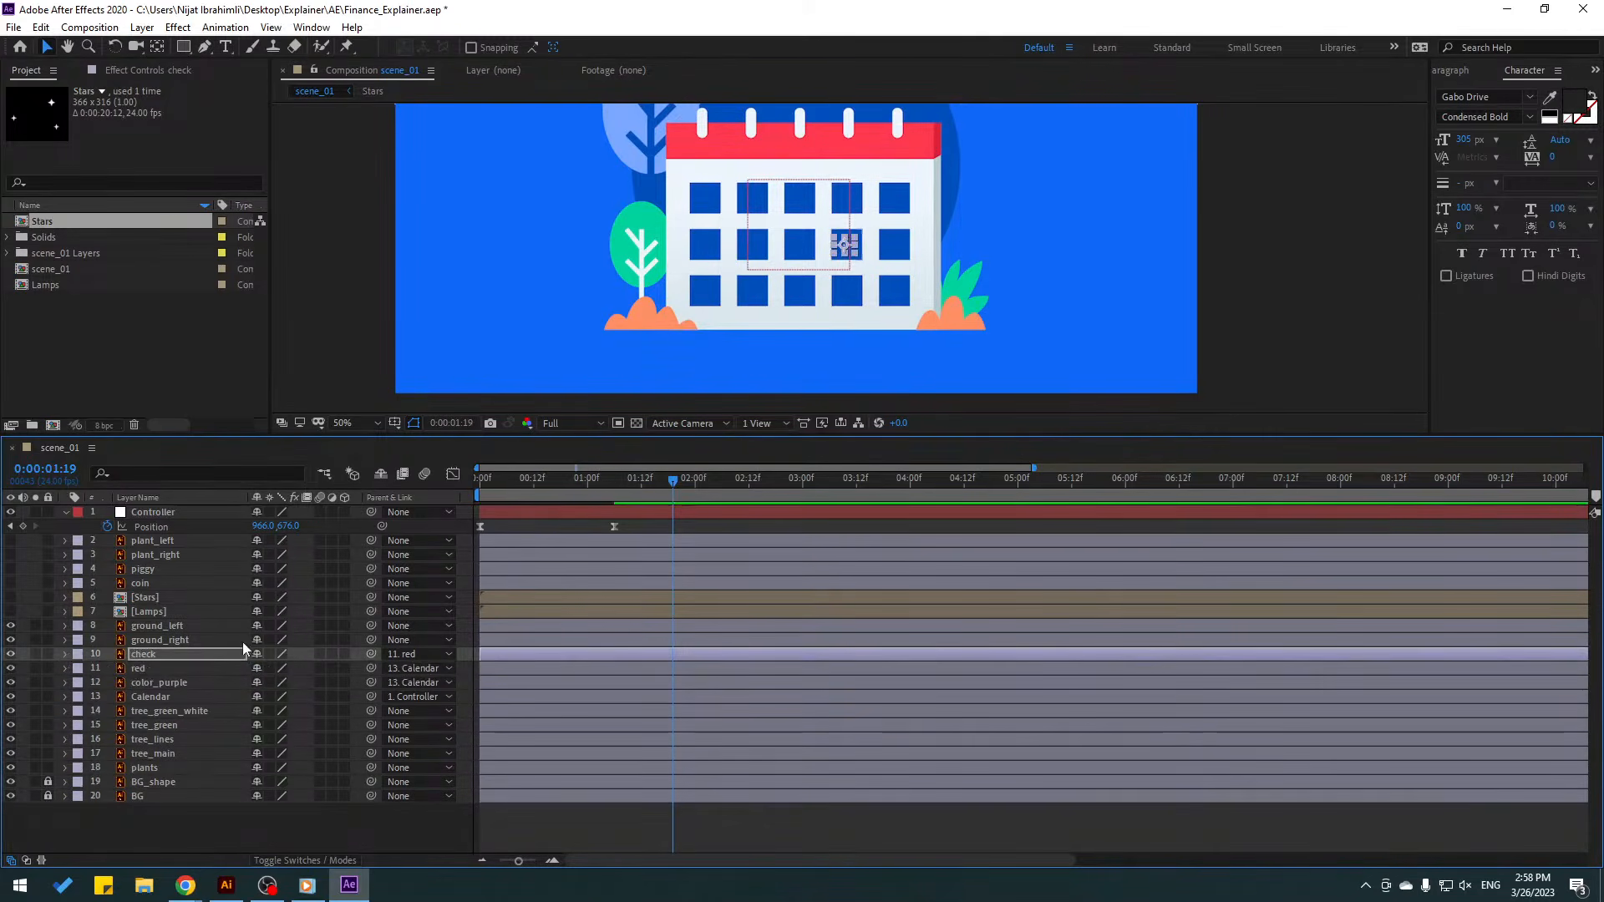
key("ctrl+s")
key("space")
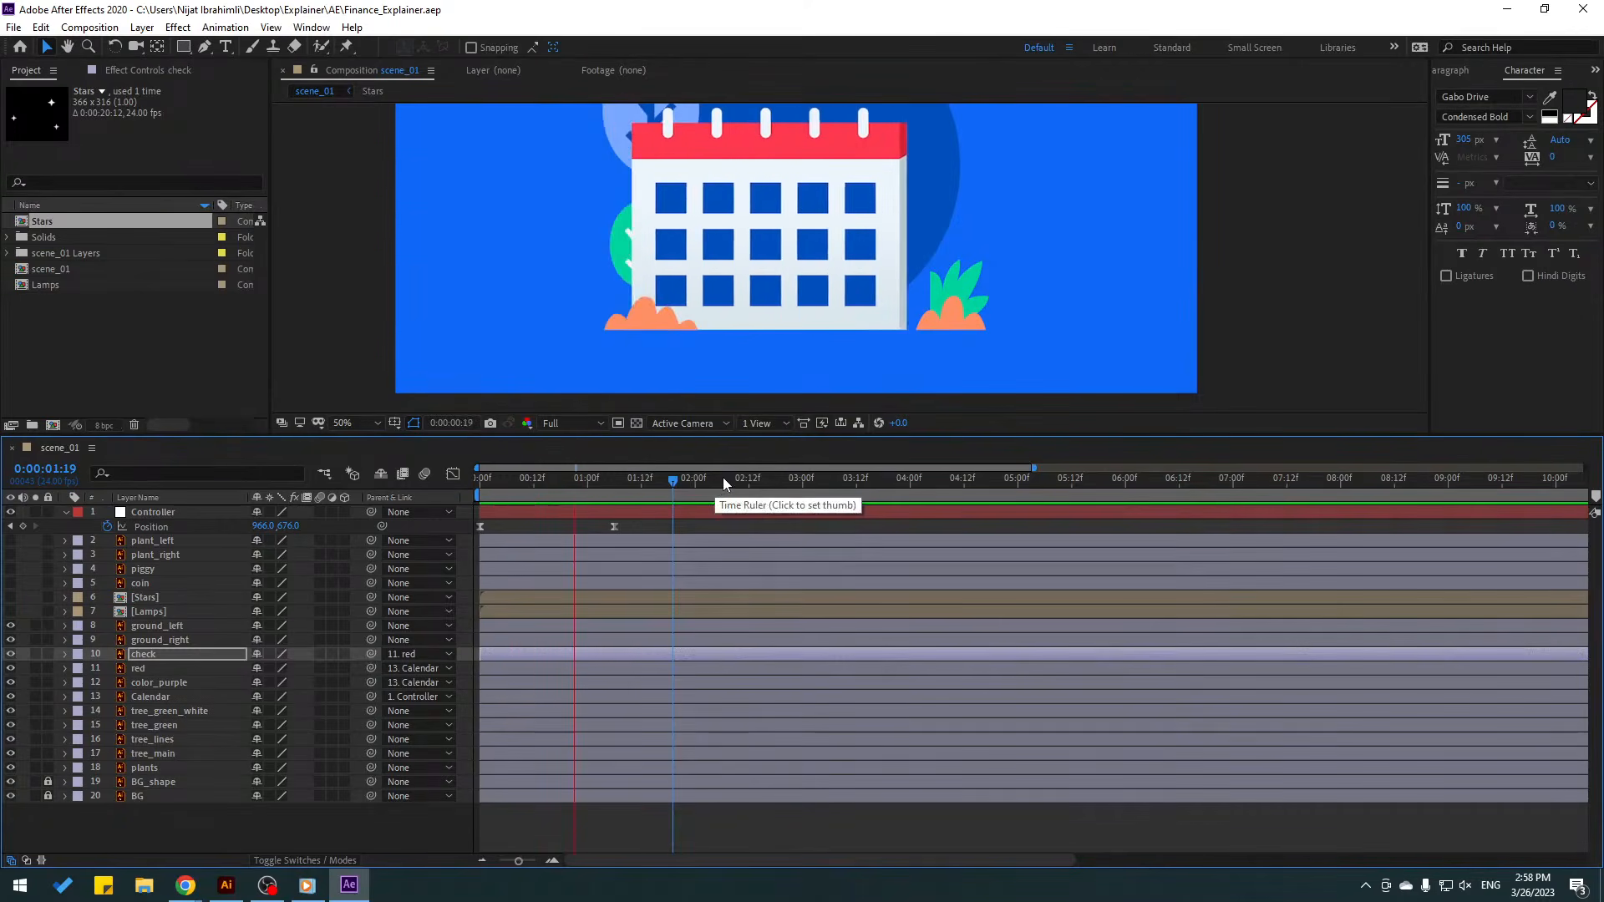
- Add a Position keyframe to the ground_left layer at its start, and shift the layer to begin at 0:00:01:07
key("space")
left_click_drag(590, 435, 544, 539)
scroll(650, 387, "up", 2)
left_click(717, 360)
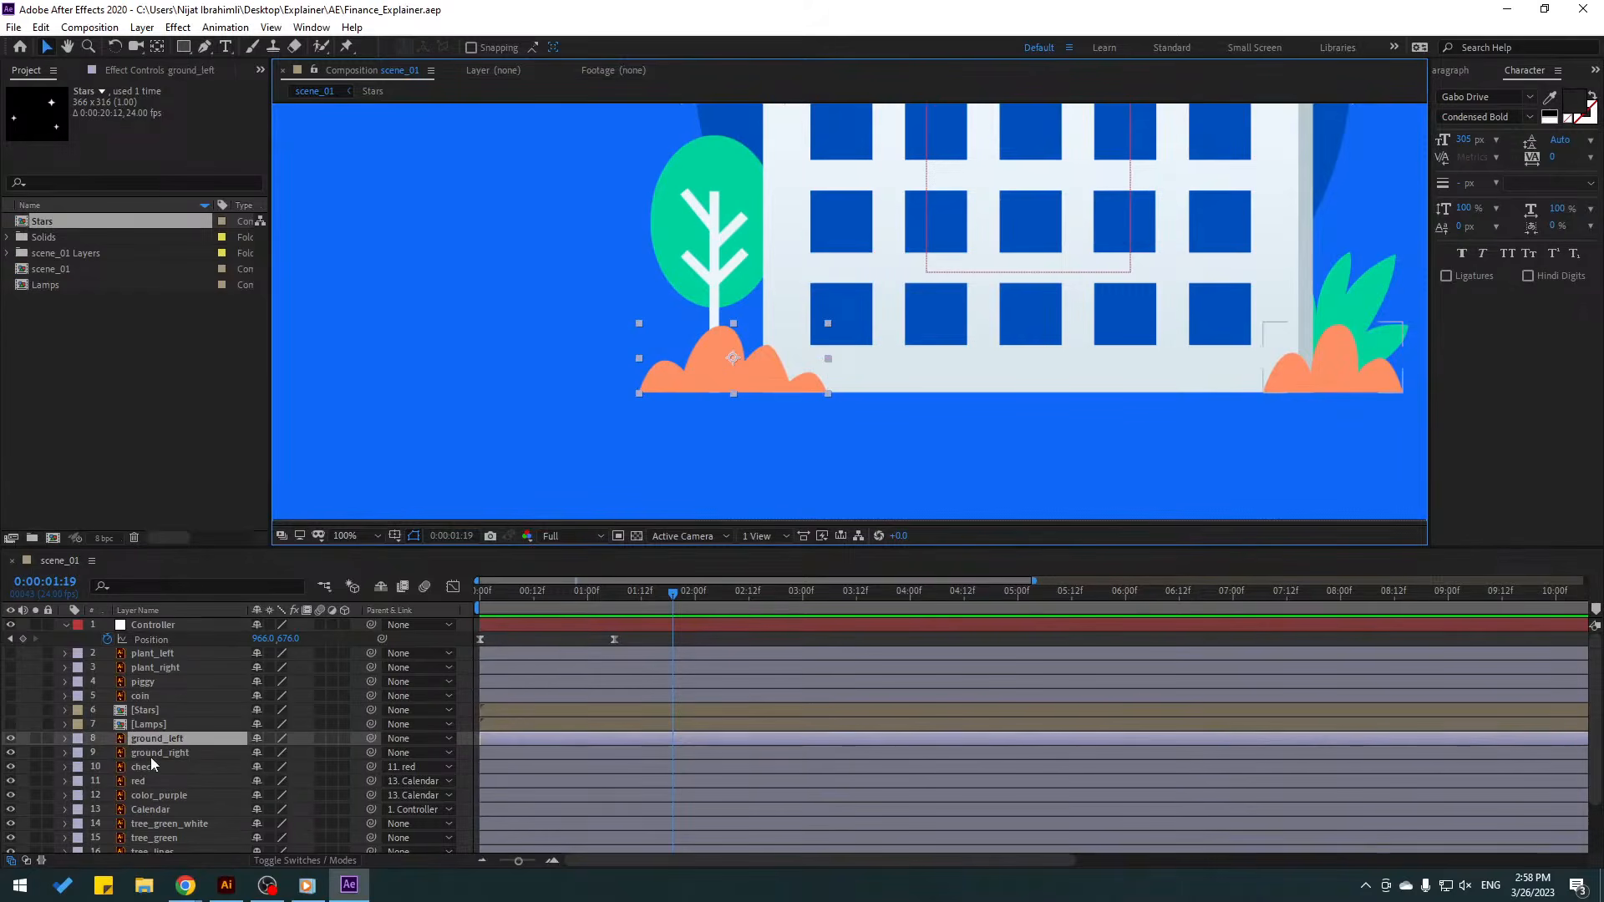
left_click_drag(648, 595, 446, 605)
scroll(850, 366, "down", 2)
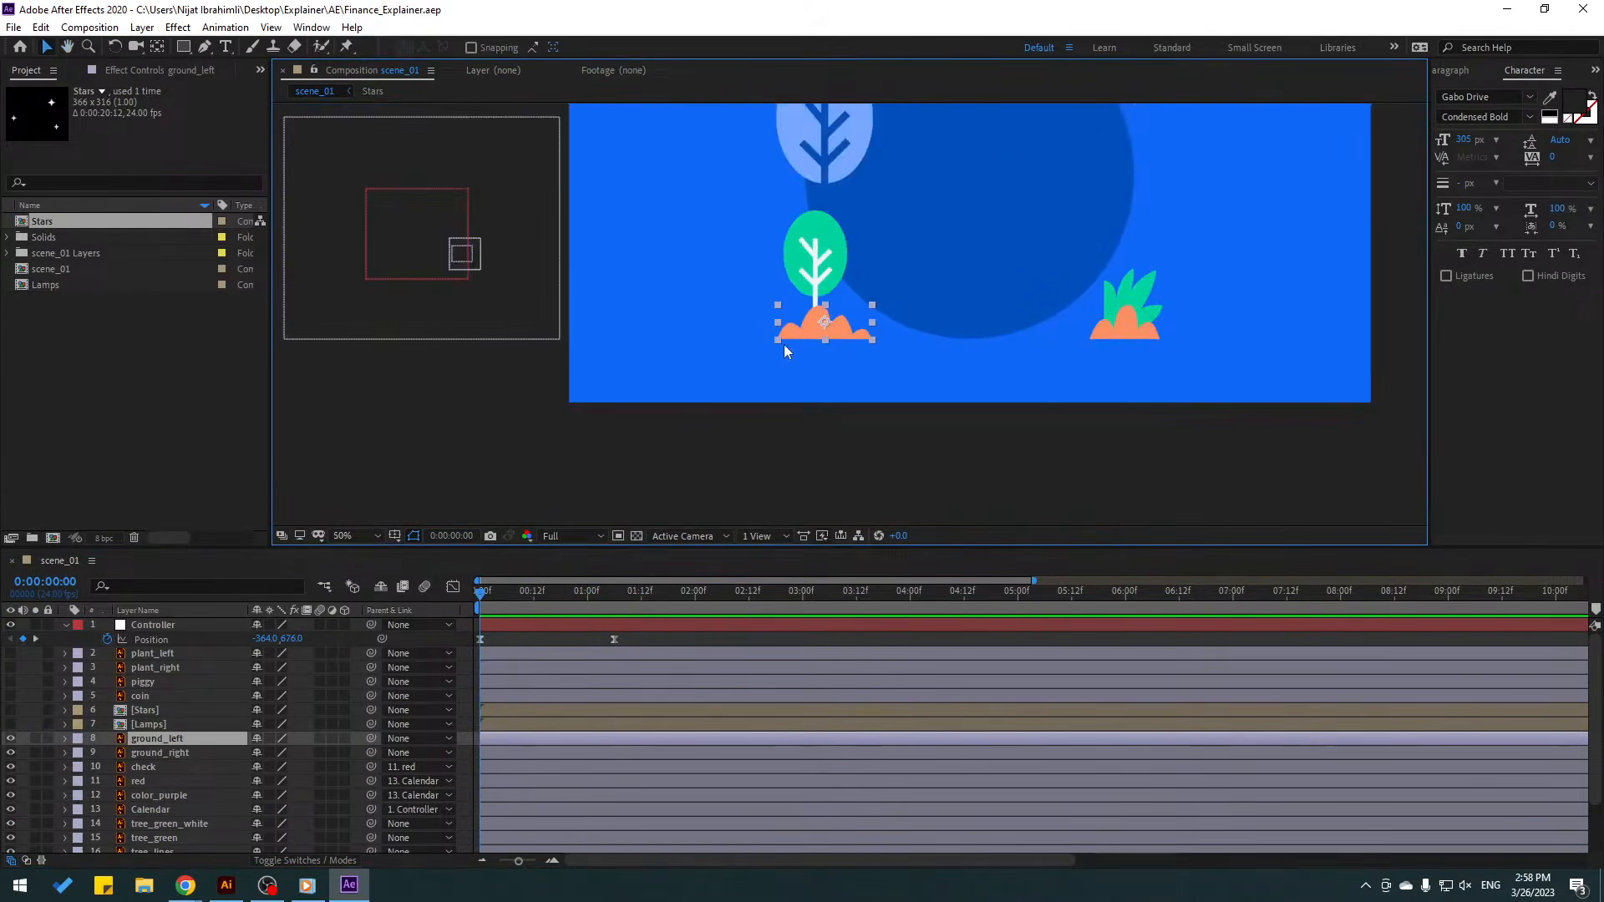
scroll(805, 357, "up", 2)
key("p")
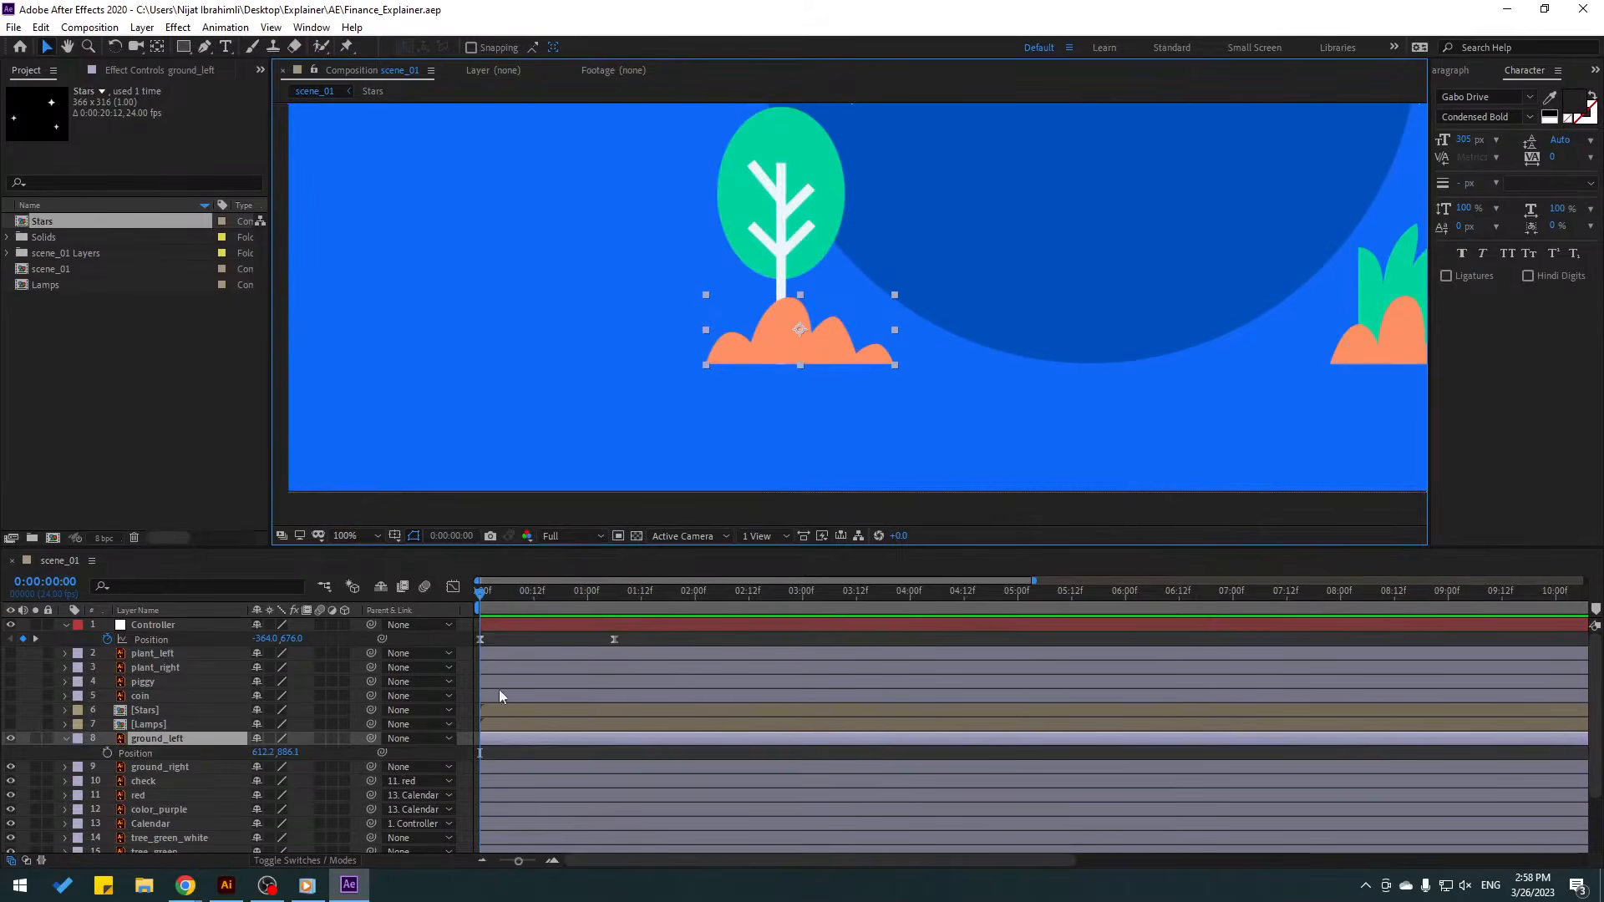
left_click(106, 752)
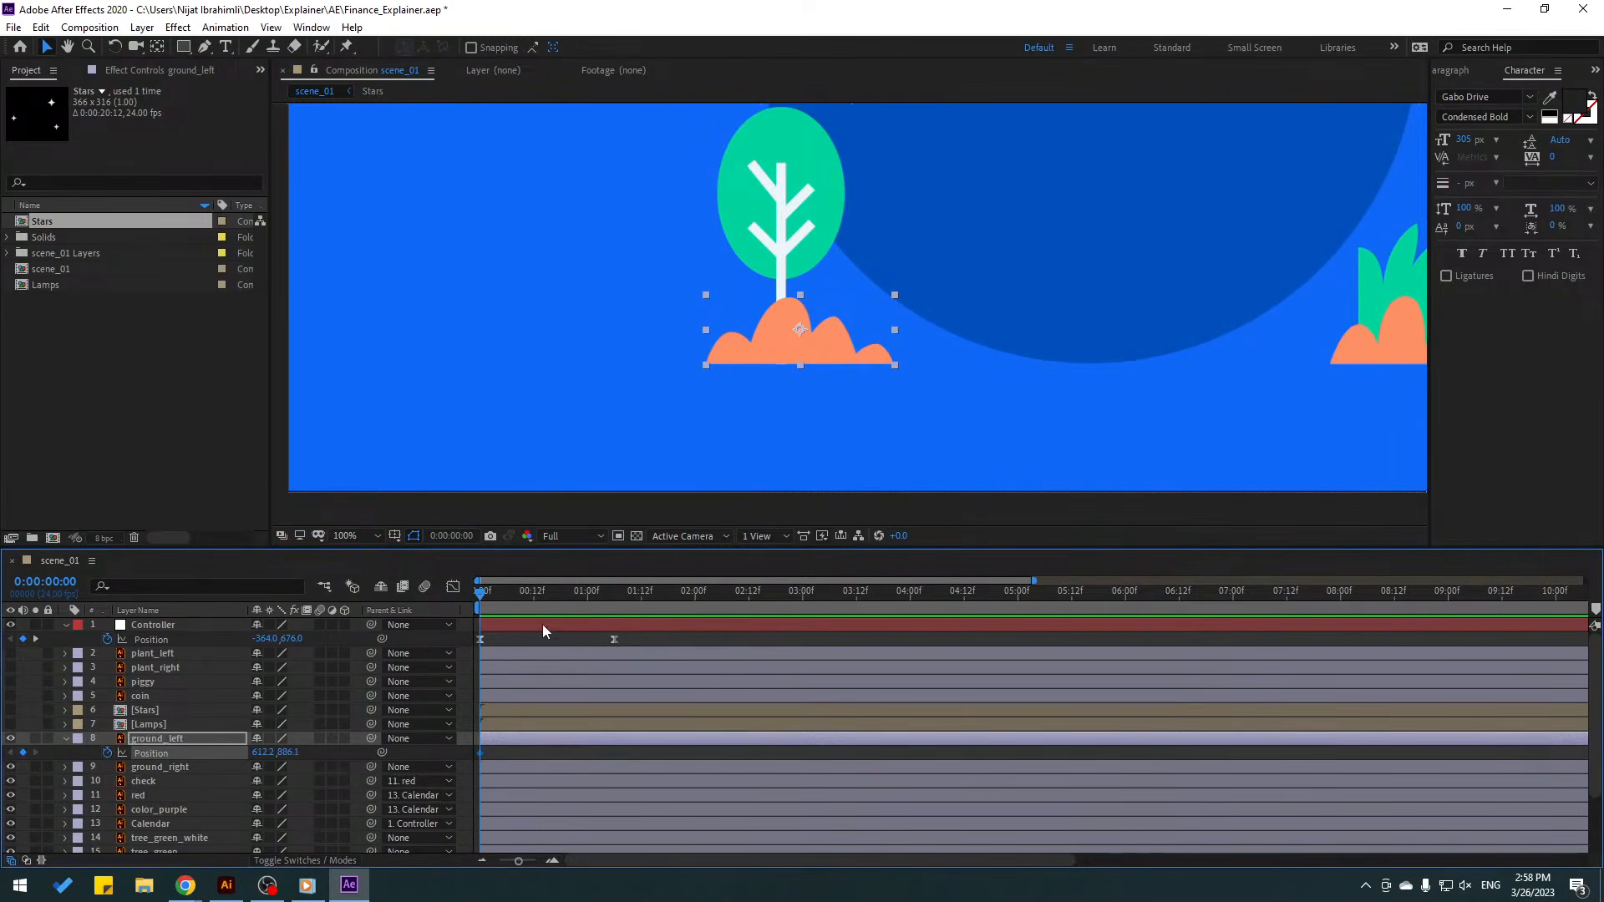
left_click_drag(528, 600, 618, 605)
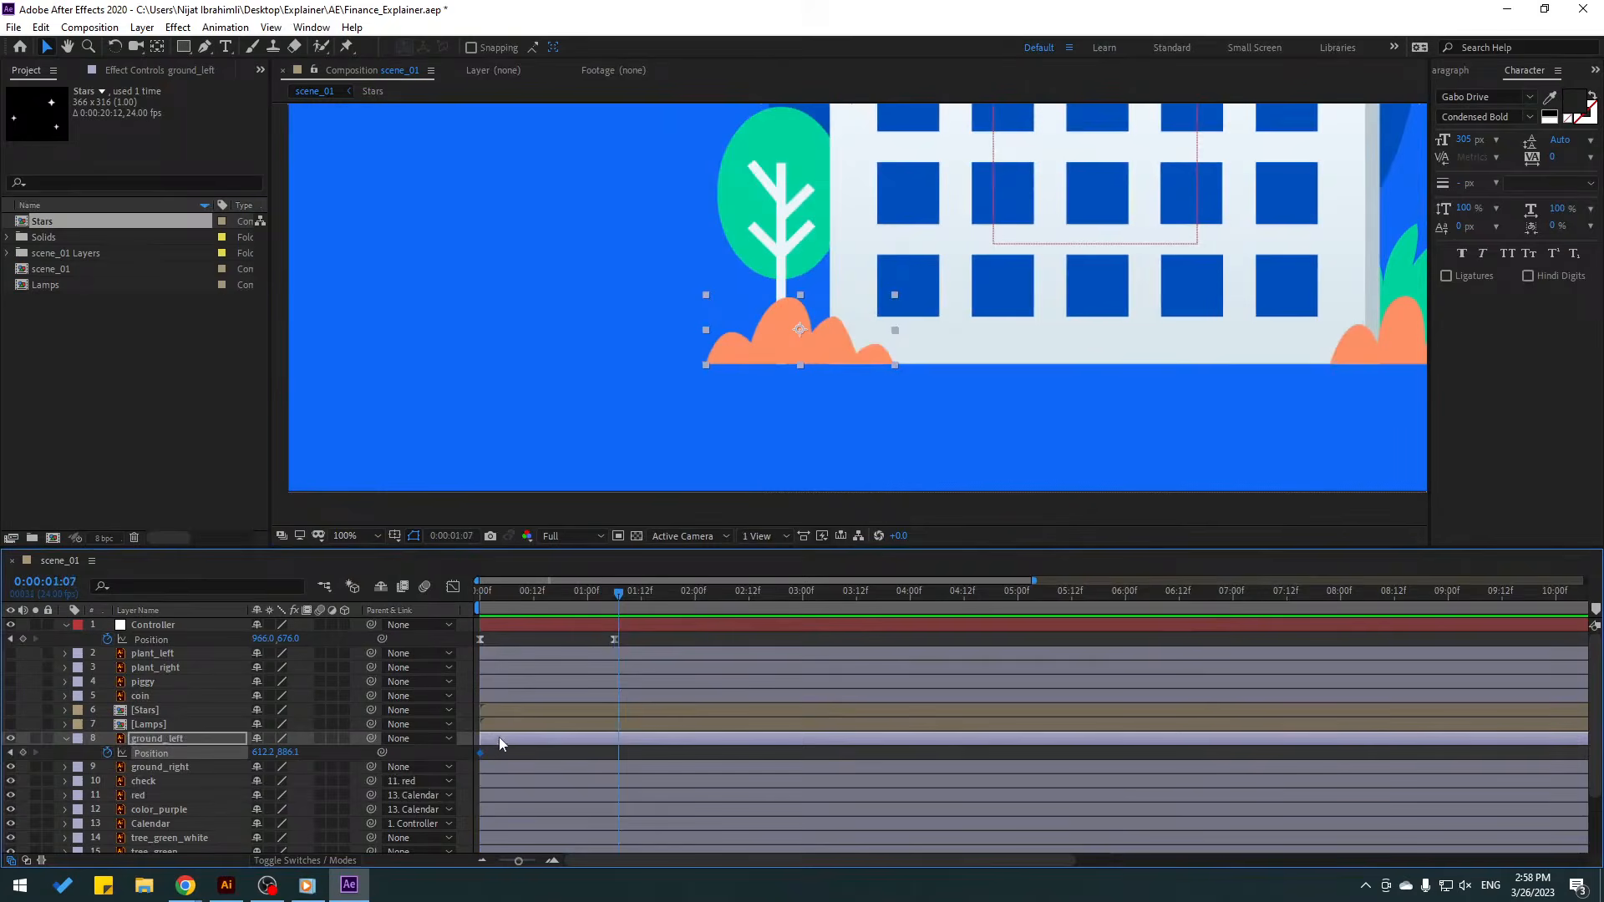
left_click_drag(499, 737, 628, 743)
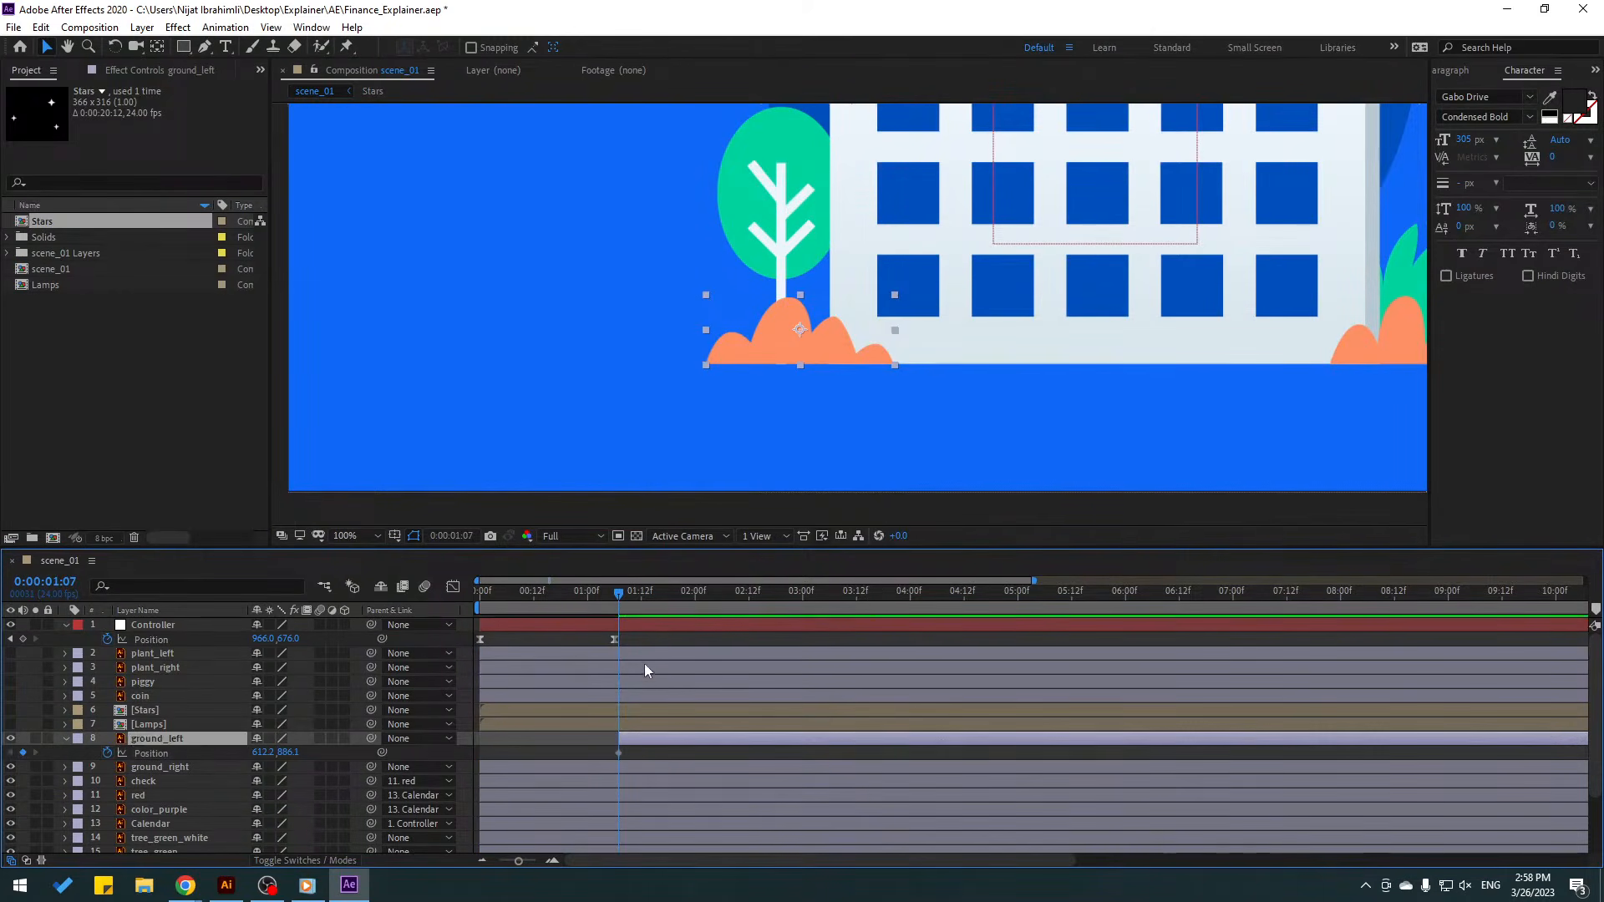
- Animate ground_left's position from Y 983.1 at 0:00:01:07 up to Y 783.1 at 0:00:01:17
left_click_drag(286, 753, 360, 764)
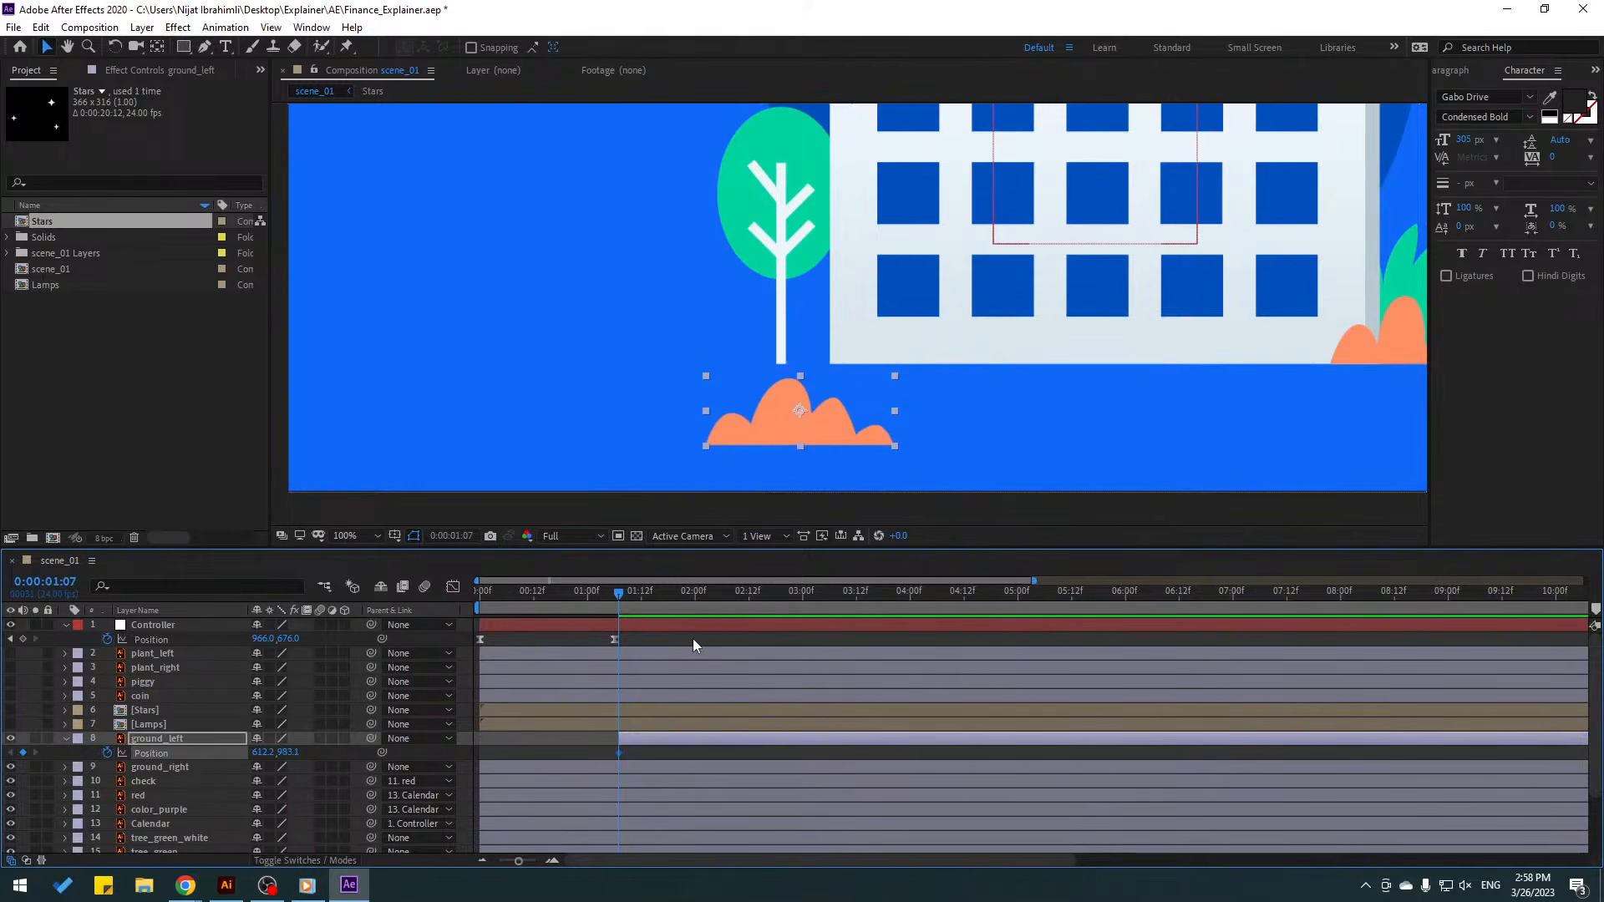
key("shift+Page_Down")
left_click_drag(290, 760, 152, 766)
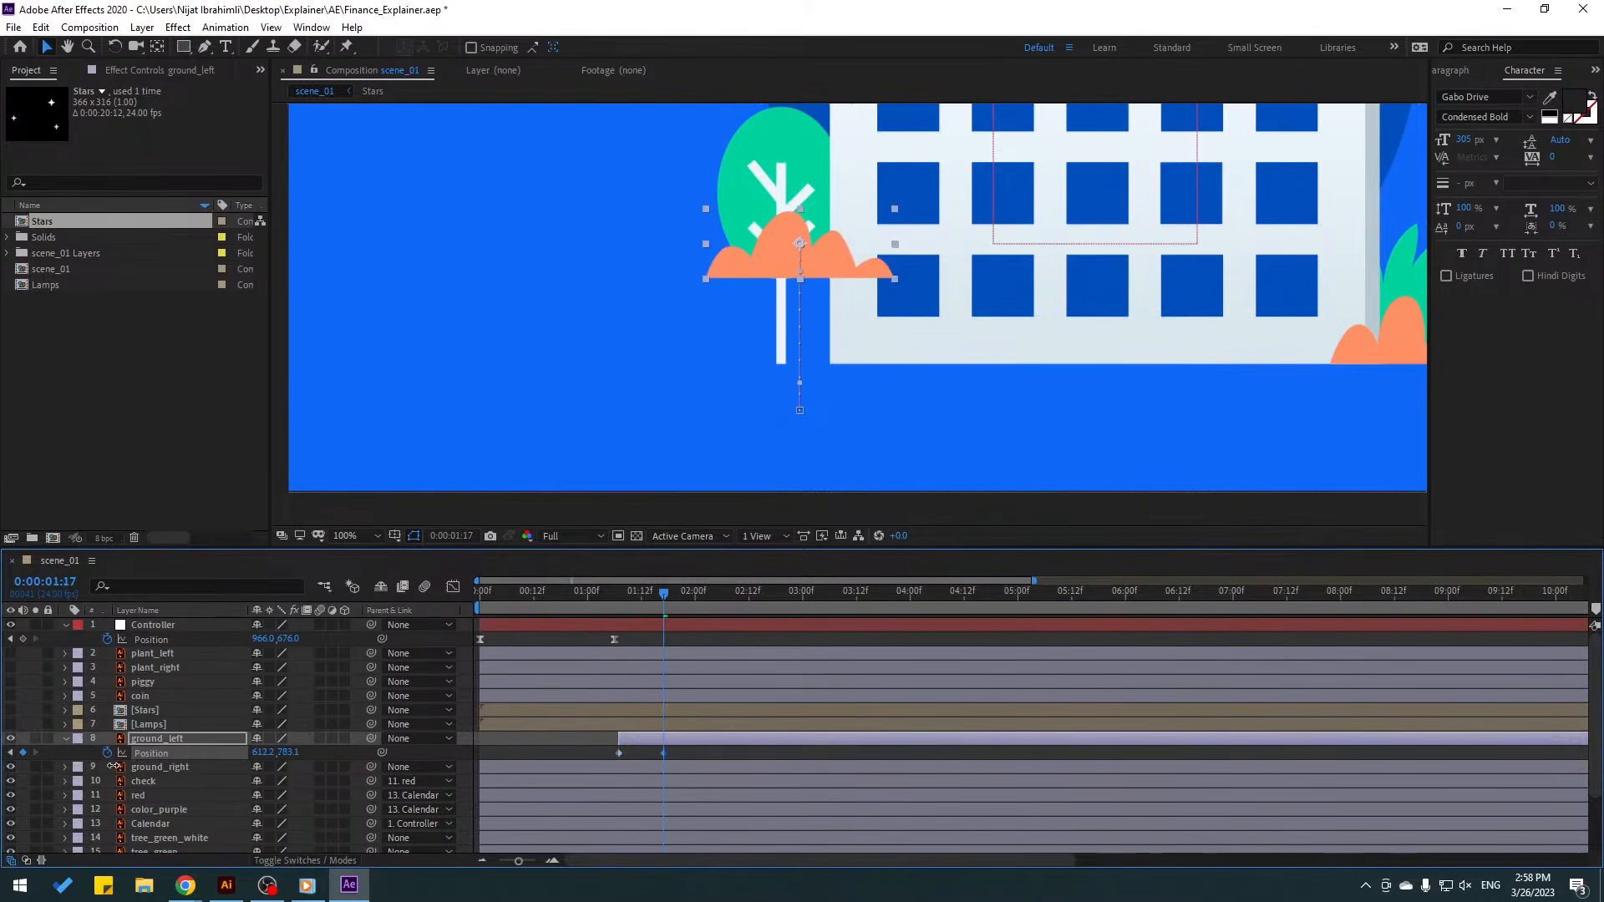
- Copy ground_left's first Position keyframe to 0:00:02:03 and raise it to Y 886.6, aligning the mound with the calendar's base
key("shift+Page_Down")
left_click(619, 752)
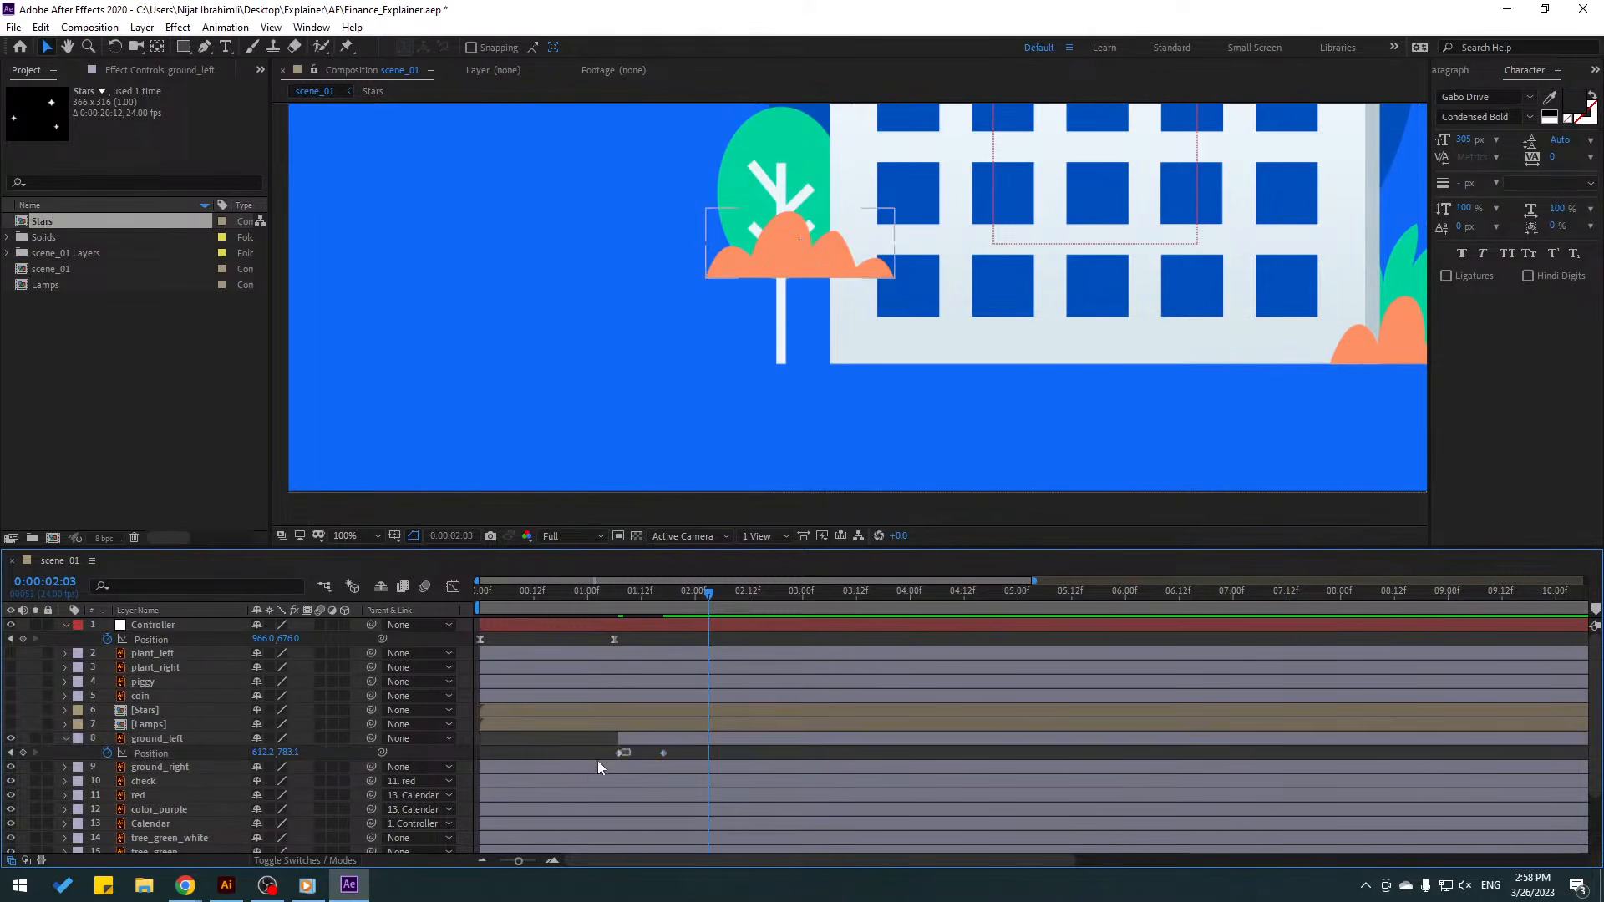
key("ctrl+c")
key("ctrl+v")
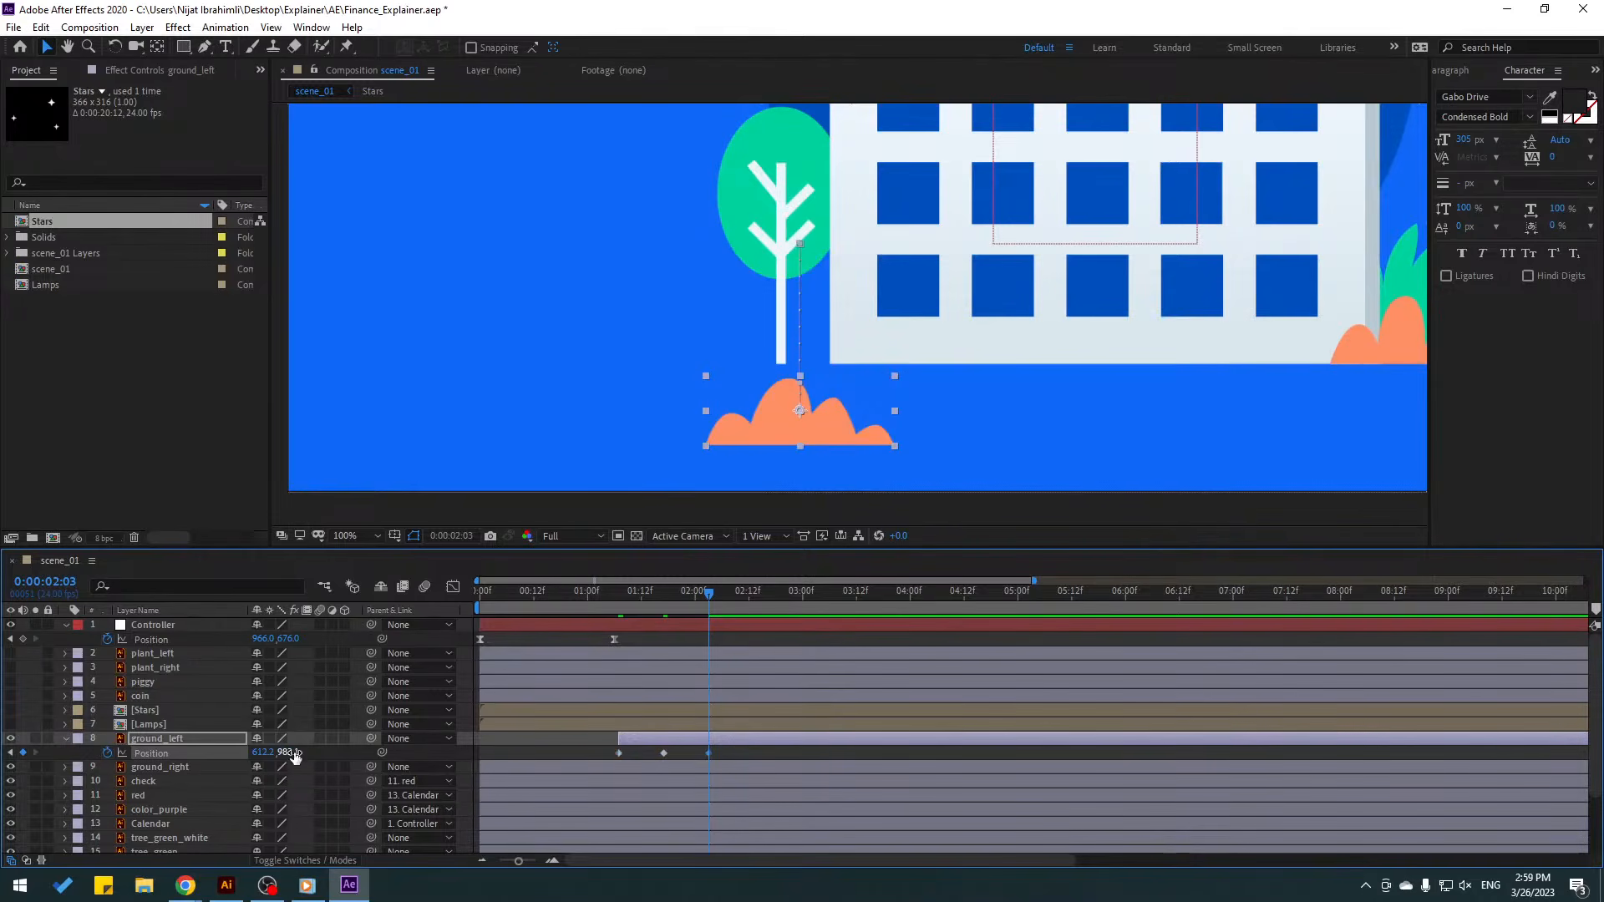
left_click_drag(295, 756, 201, 764)
scroll(920, 364, "up", 3)
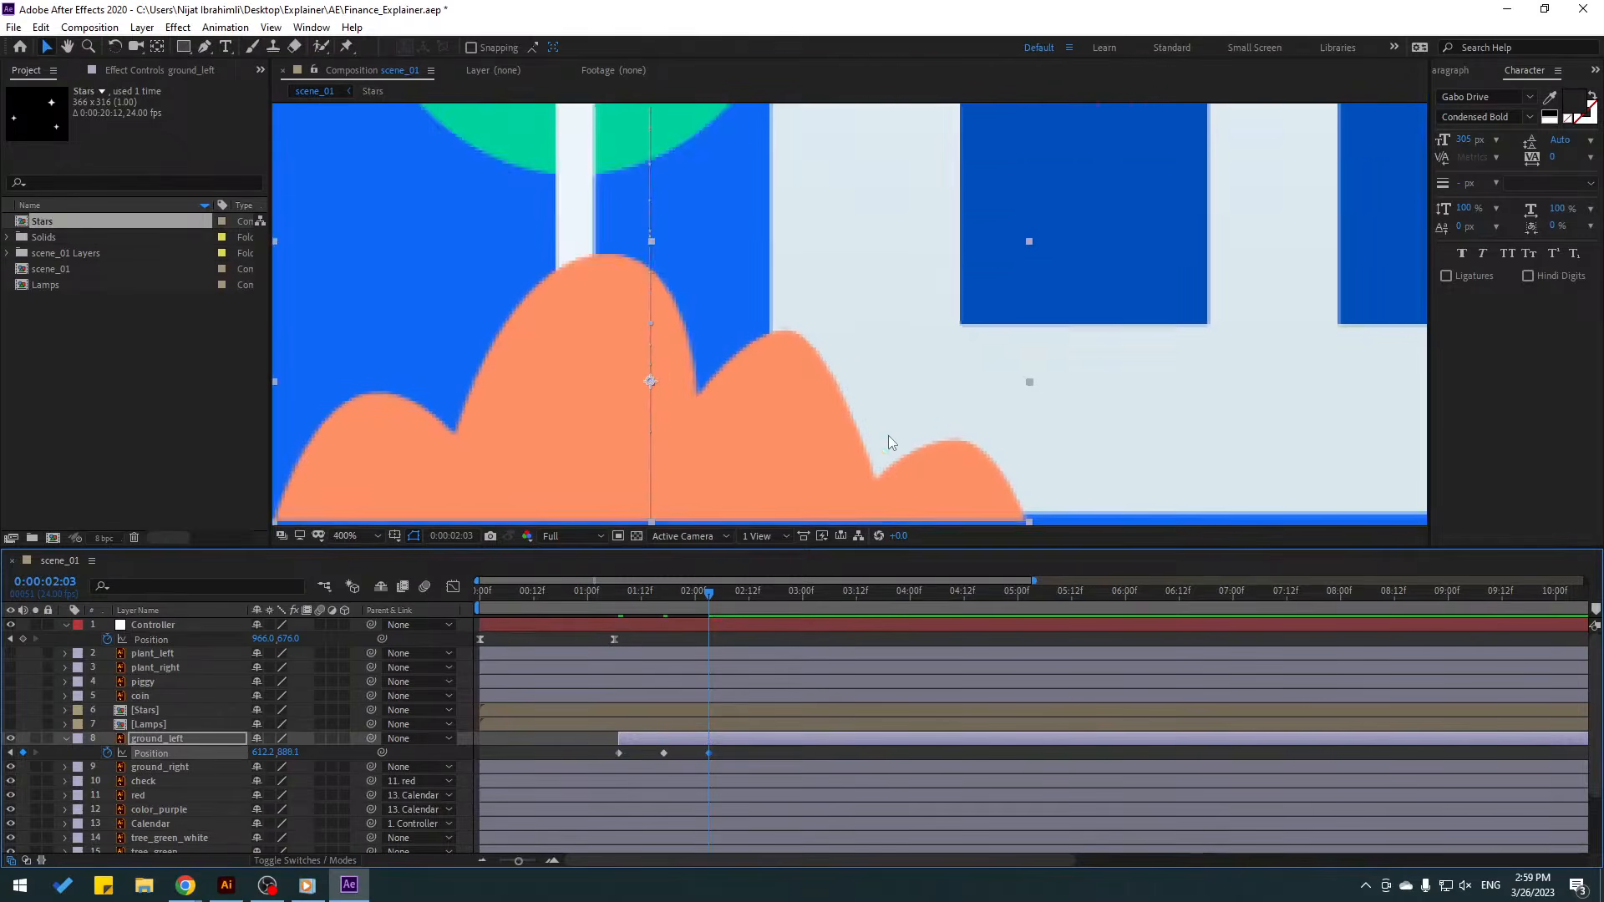
left_click_drag(851, 462, 849, 304)
key("shift+Up")
key("Down")
key("Down")
key("Down")
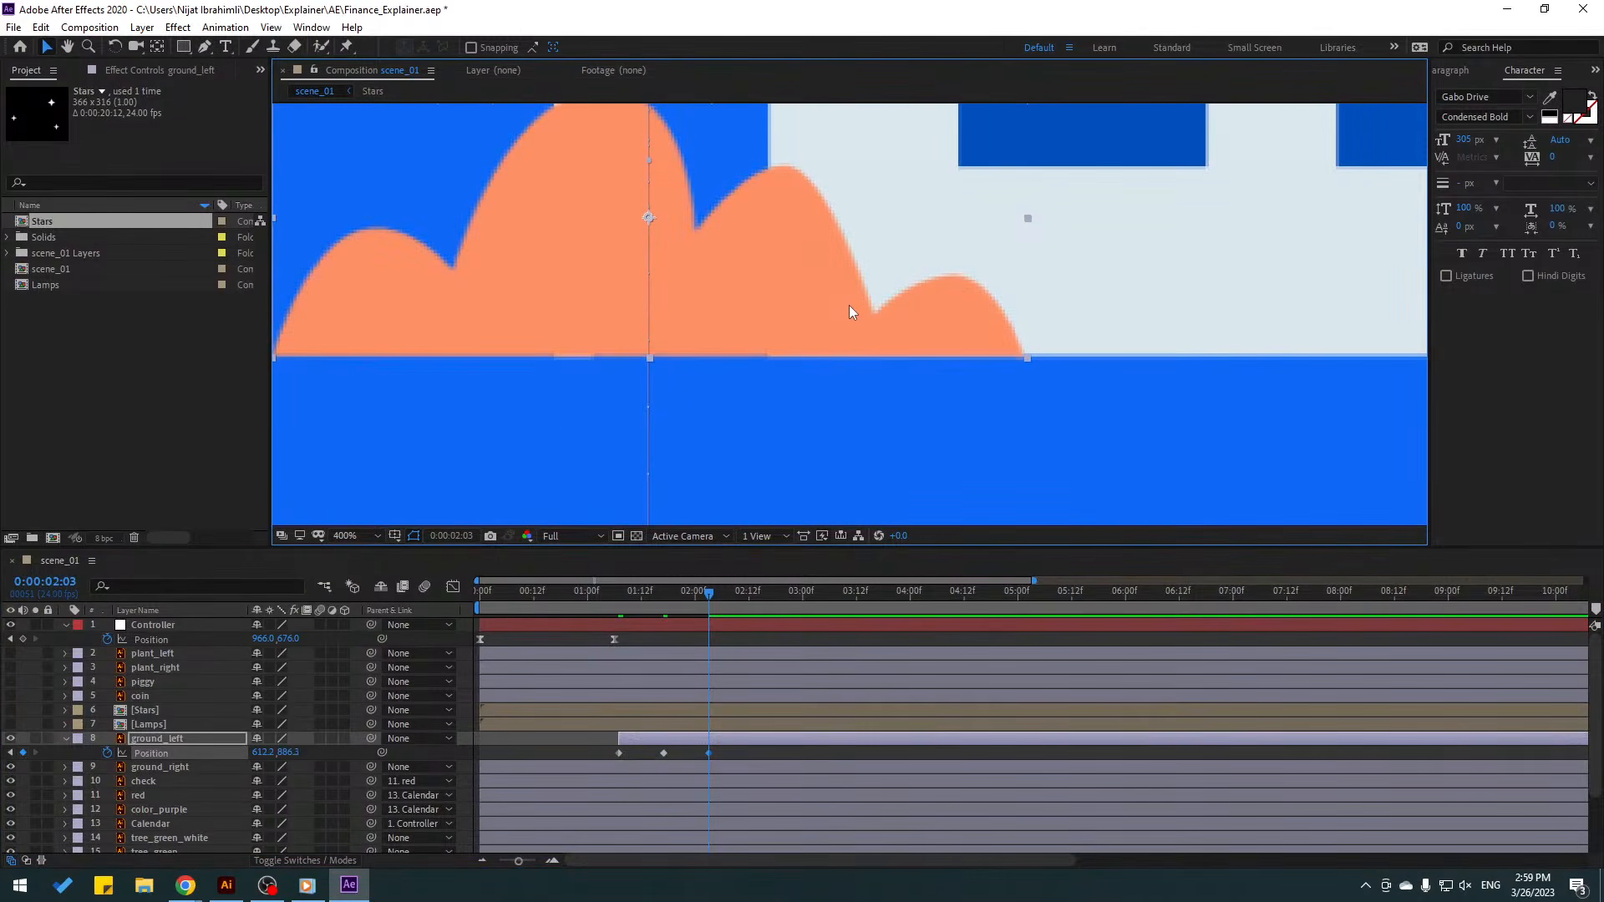
key("Down")
- Key a small rebound for ground_left at 0:00:02:06 by nudging it up to Y 882.6
key("Page_Down")
key("Page_Down")
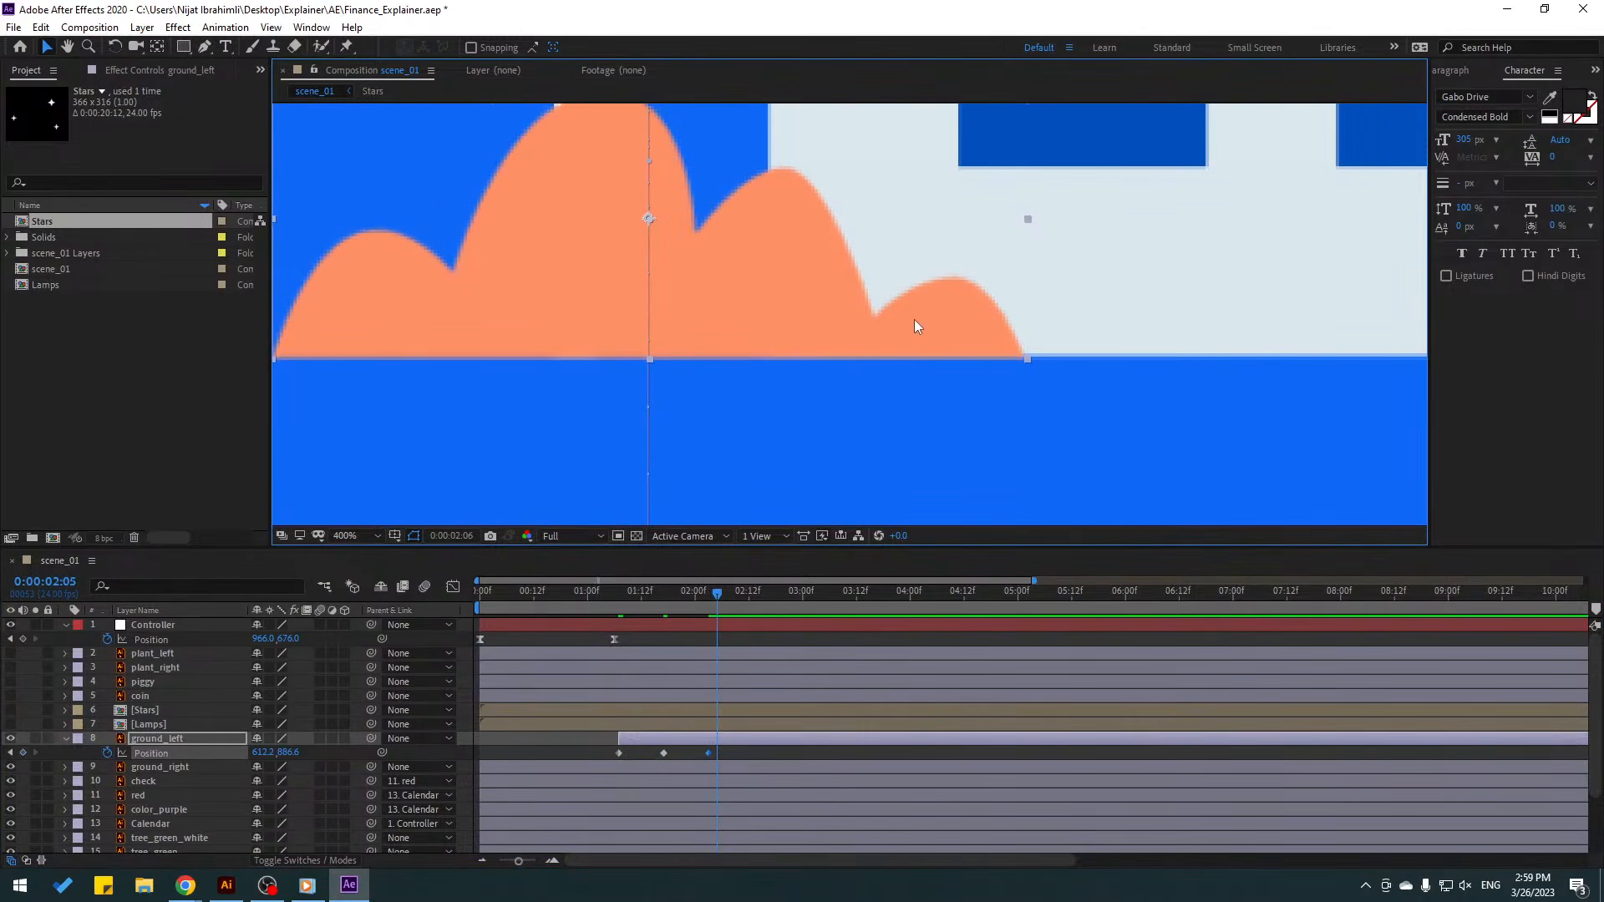
key("Up")
key("Up")
key("Up")
key("Up")
key("Up")
key("Up")
key("Up")
key("Up")
key("Up")
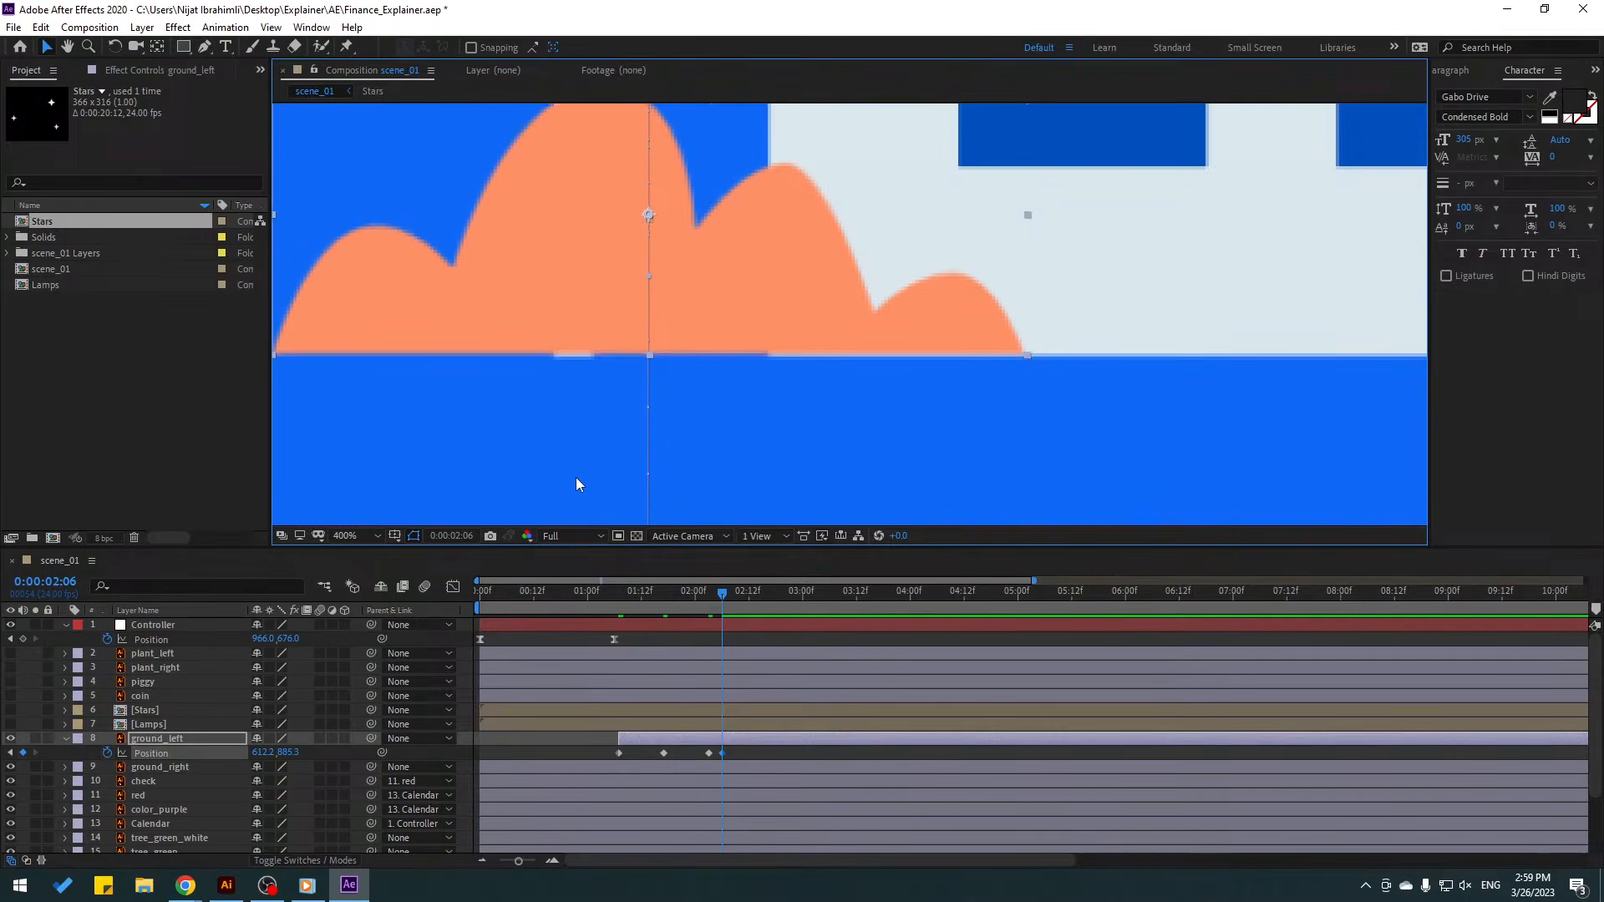
key("Up")
key("Up")
key("Up")
key("Up")
key("Up")
key("Up")
key("Up")
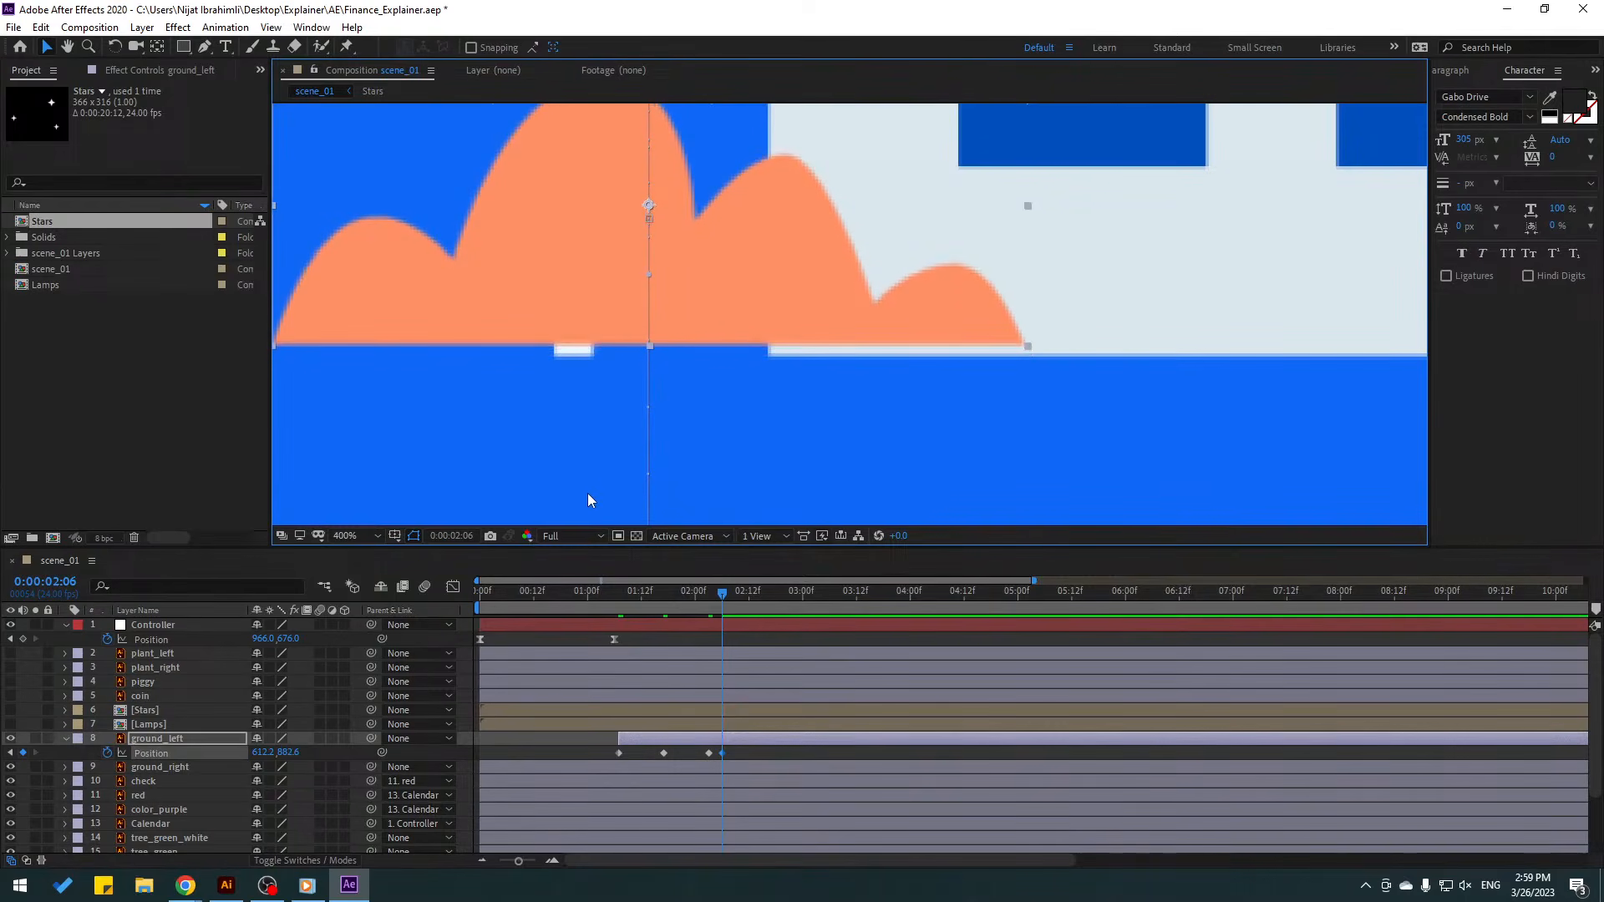
- Key ground_left's settled position at Y 886.6 at 0:00:02:09, matching its 0:00:02:03 keyframe
key("Page_Down")
key("Page_Down")
key("Page_Down")
left_click(709, 754)
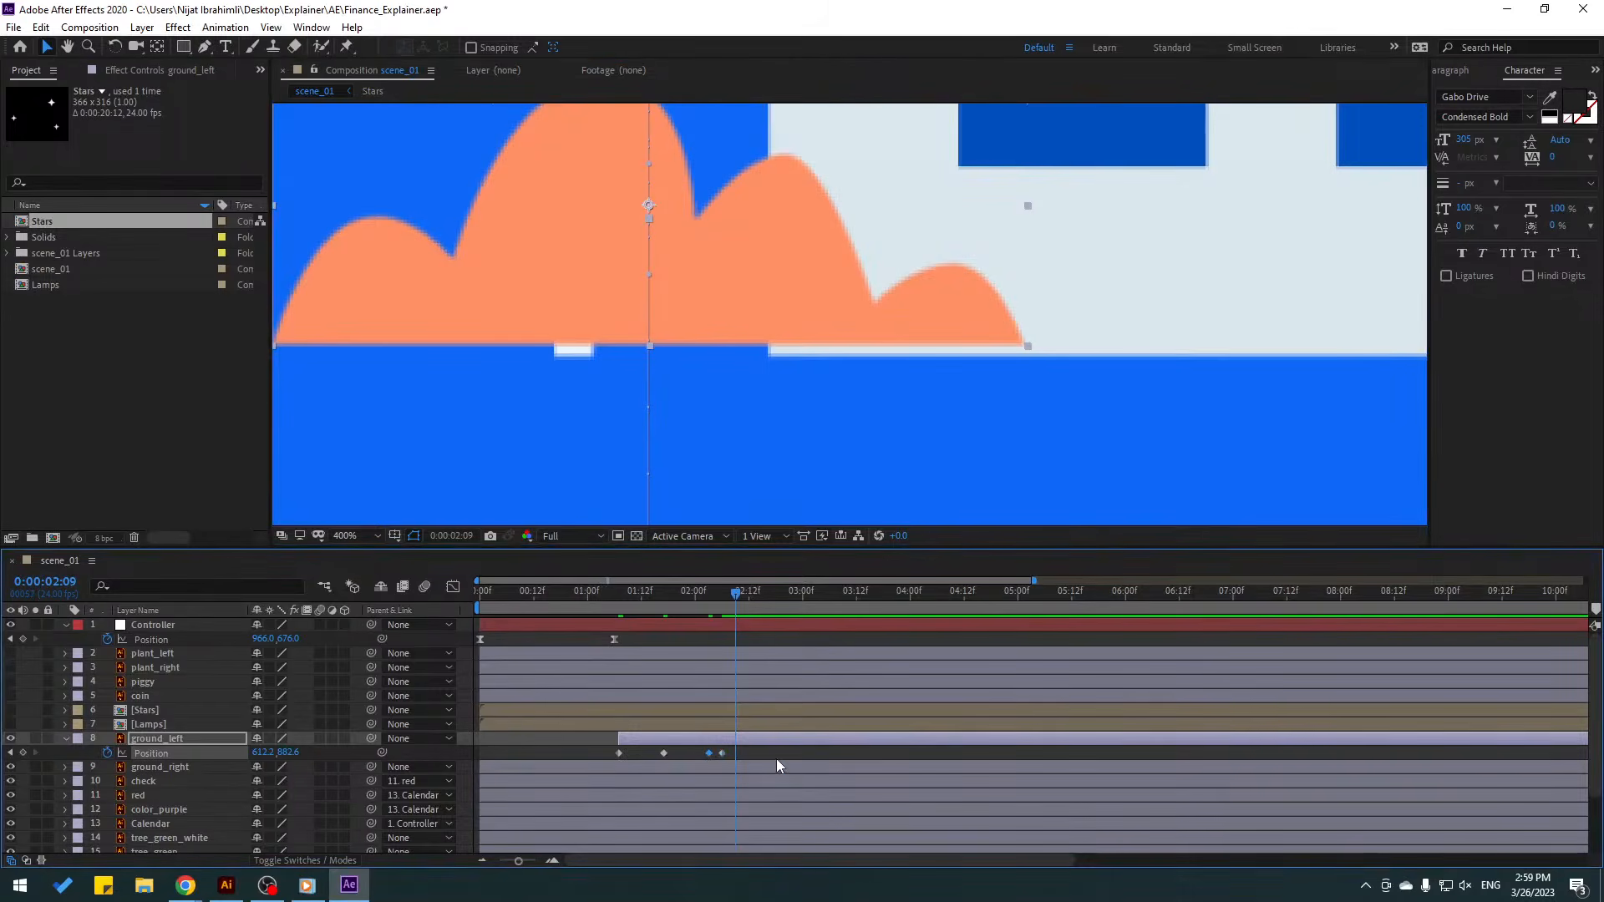
key("Down")
key("Down")
key("Down")
key("Down")
key("comma")
key("comma")
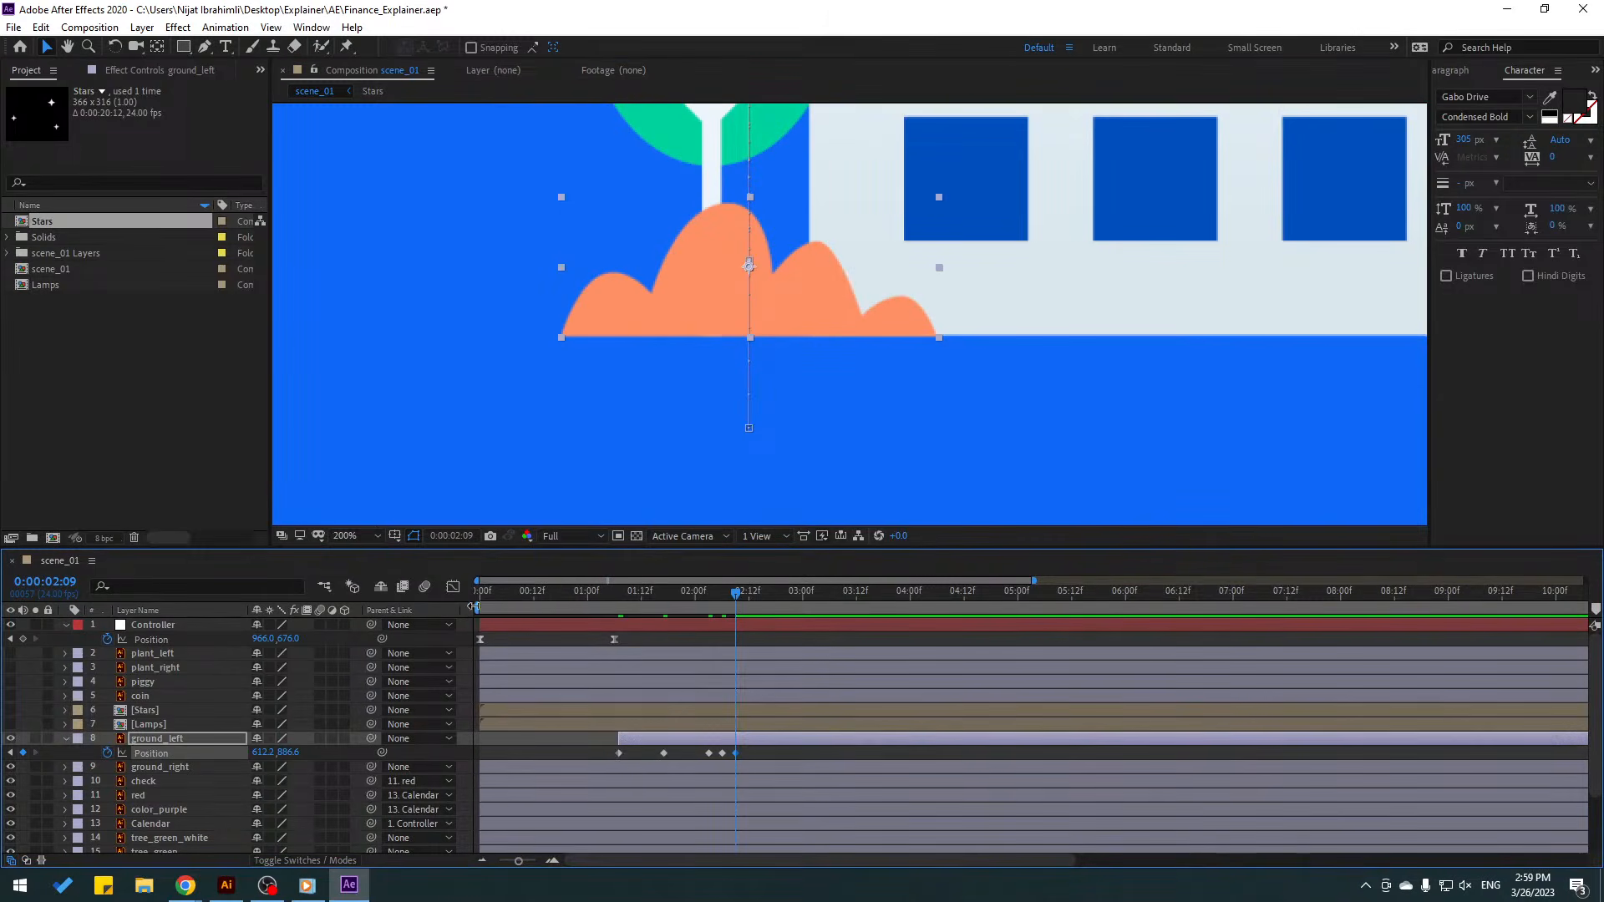
- Start the work area where the ground_left layer begins, and fit the composition view up to 100%
left_click_drag(473, 608, 633, 613)
left_click(351, 536)
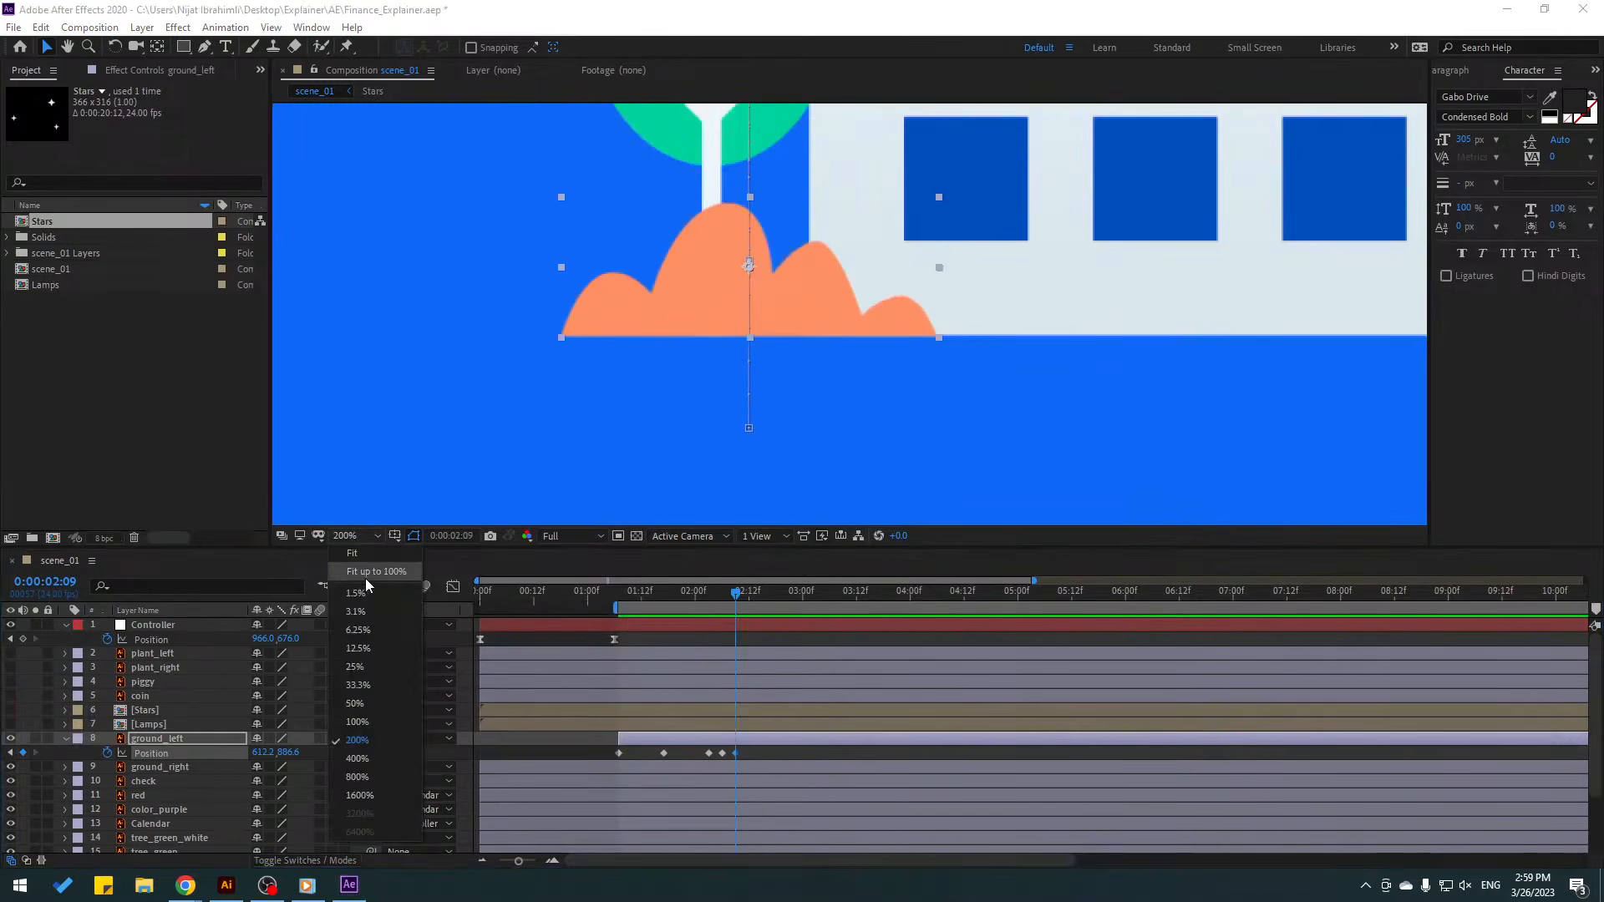
left_click(365, 579)
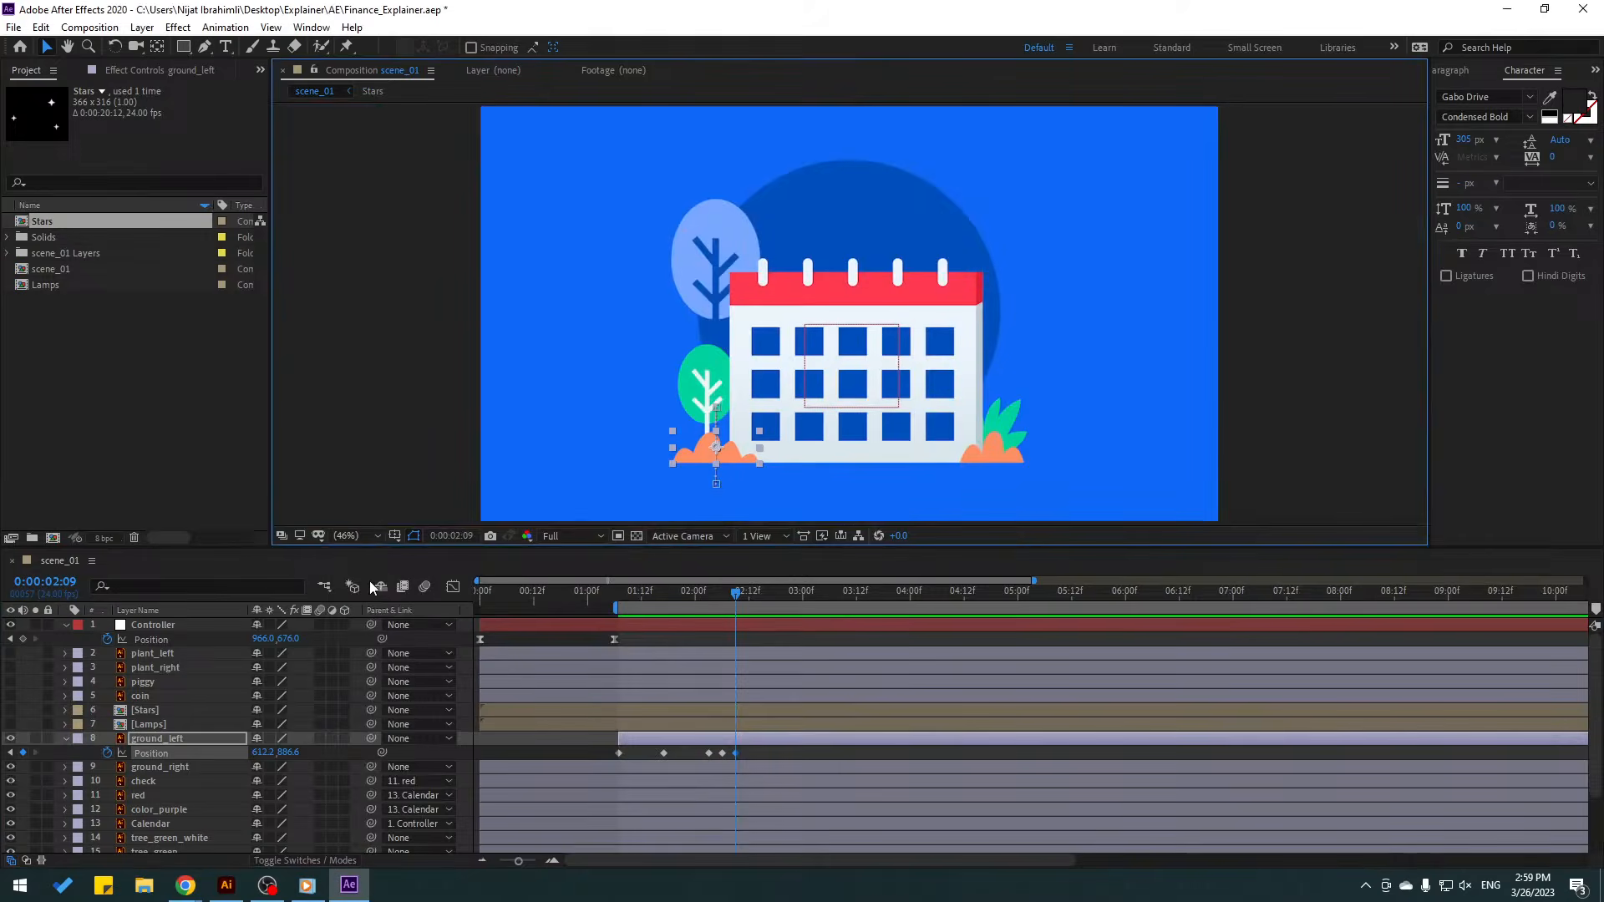
- Apply Easy Ease to all of ground_left's Position keyframes and preview the bounce
right_click(619, 755)
mouse_move(735, 740)
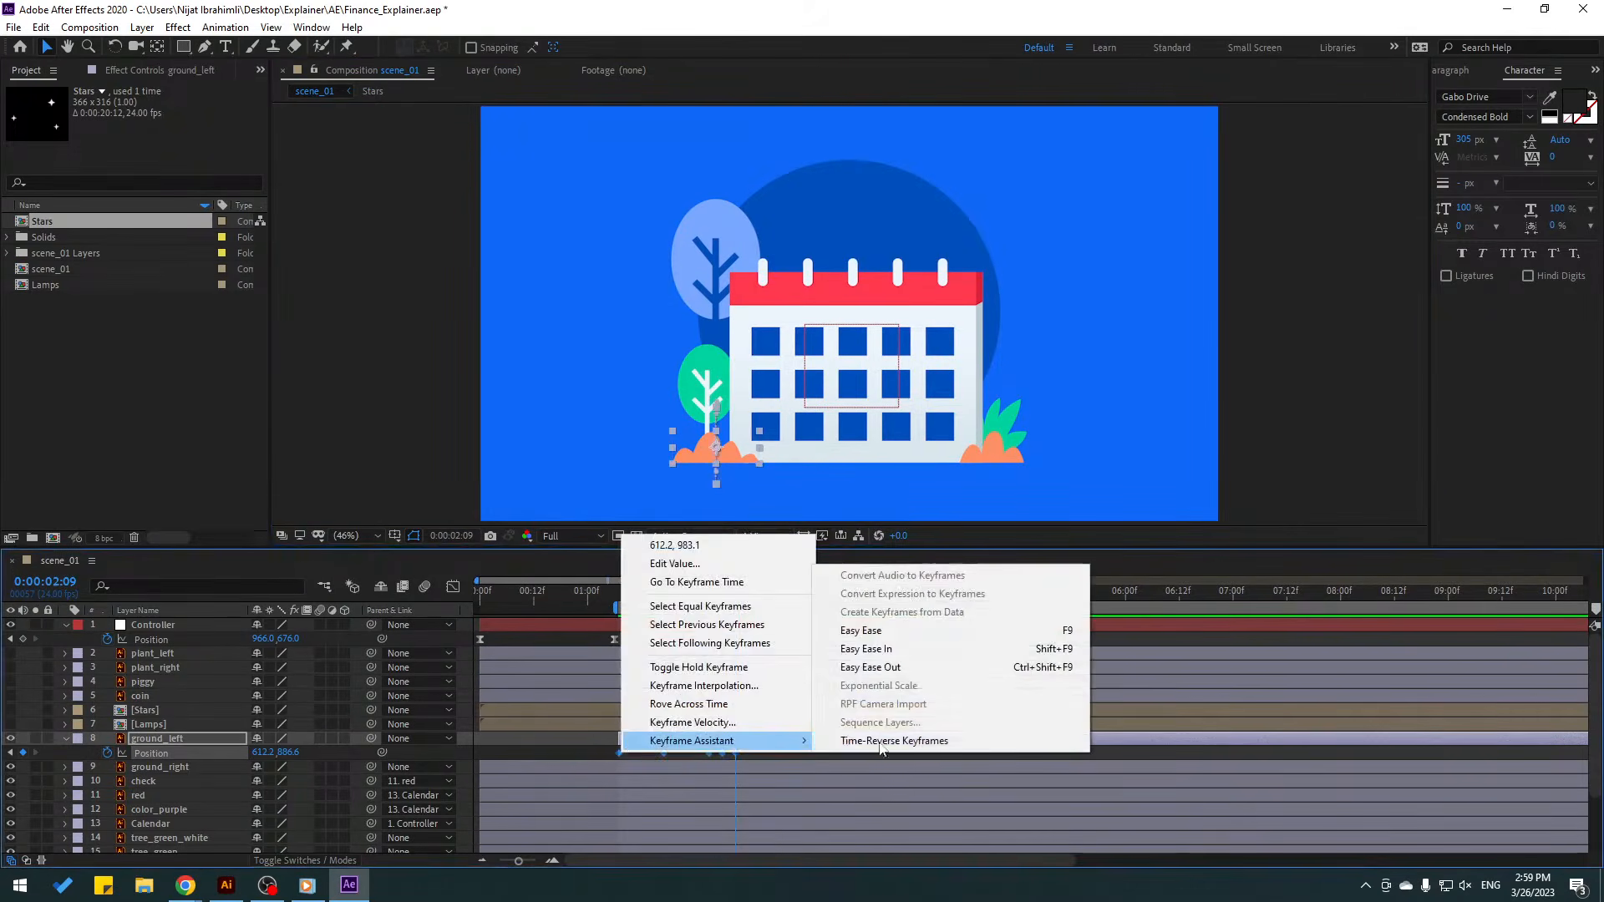
left_click(934, 638)
key("space")
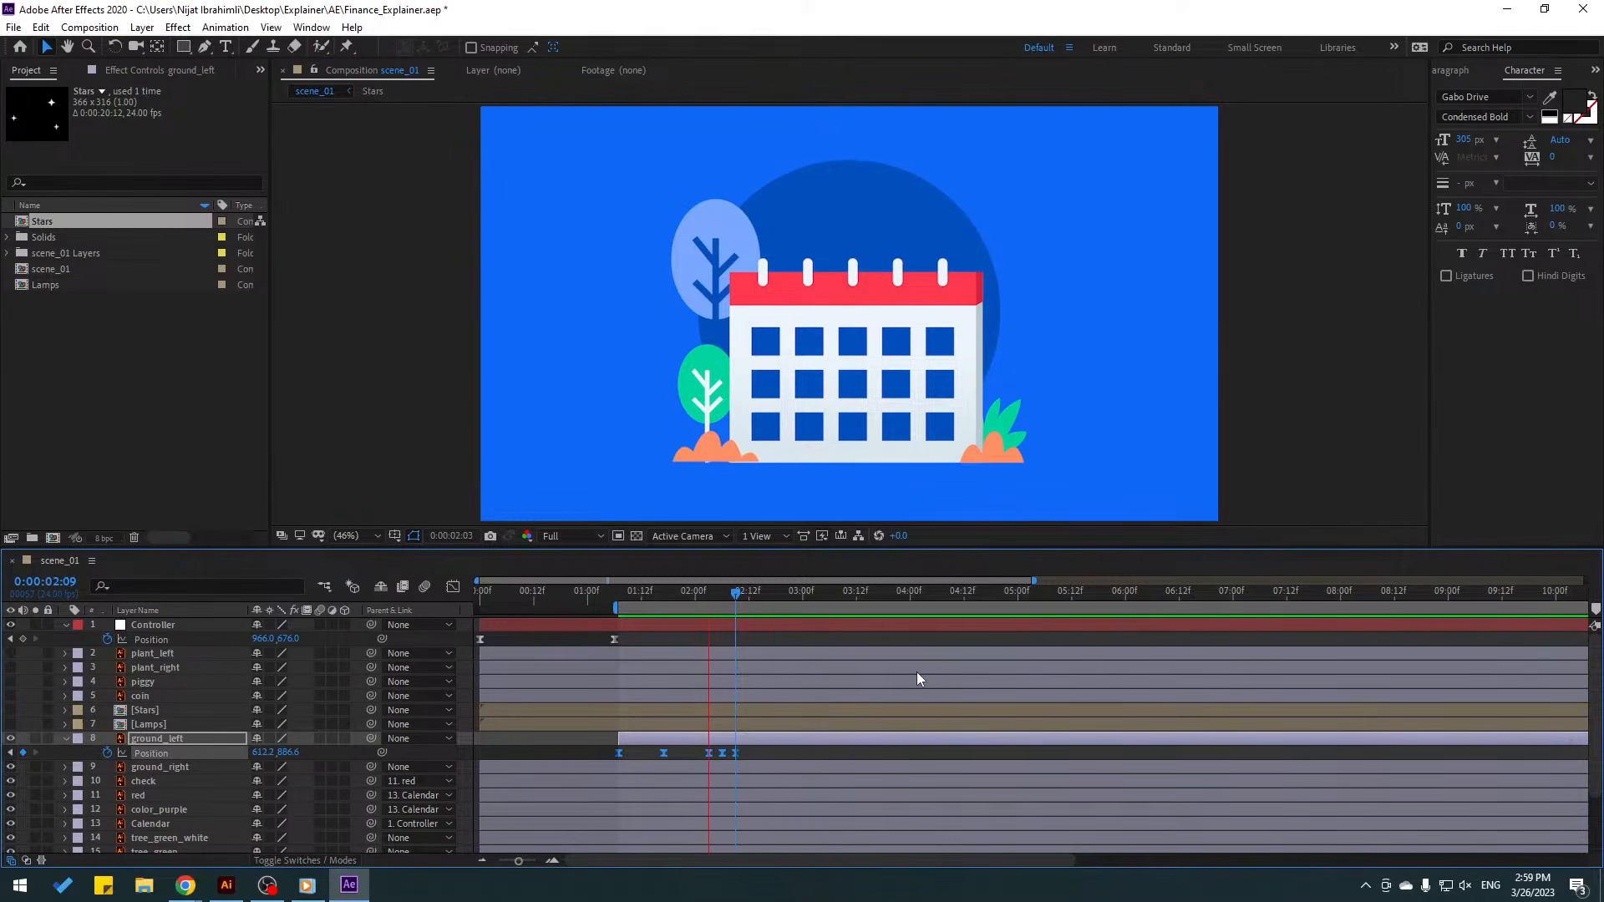
key("space")
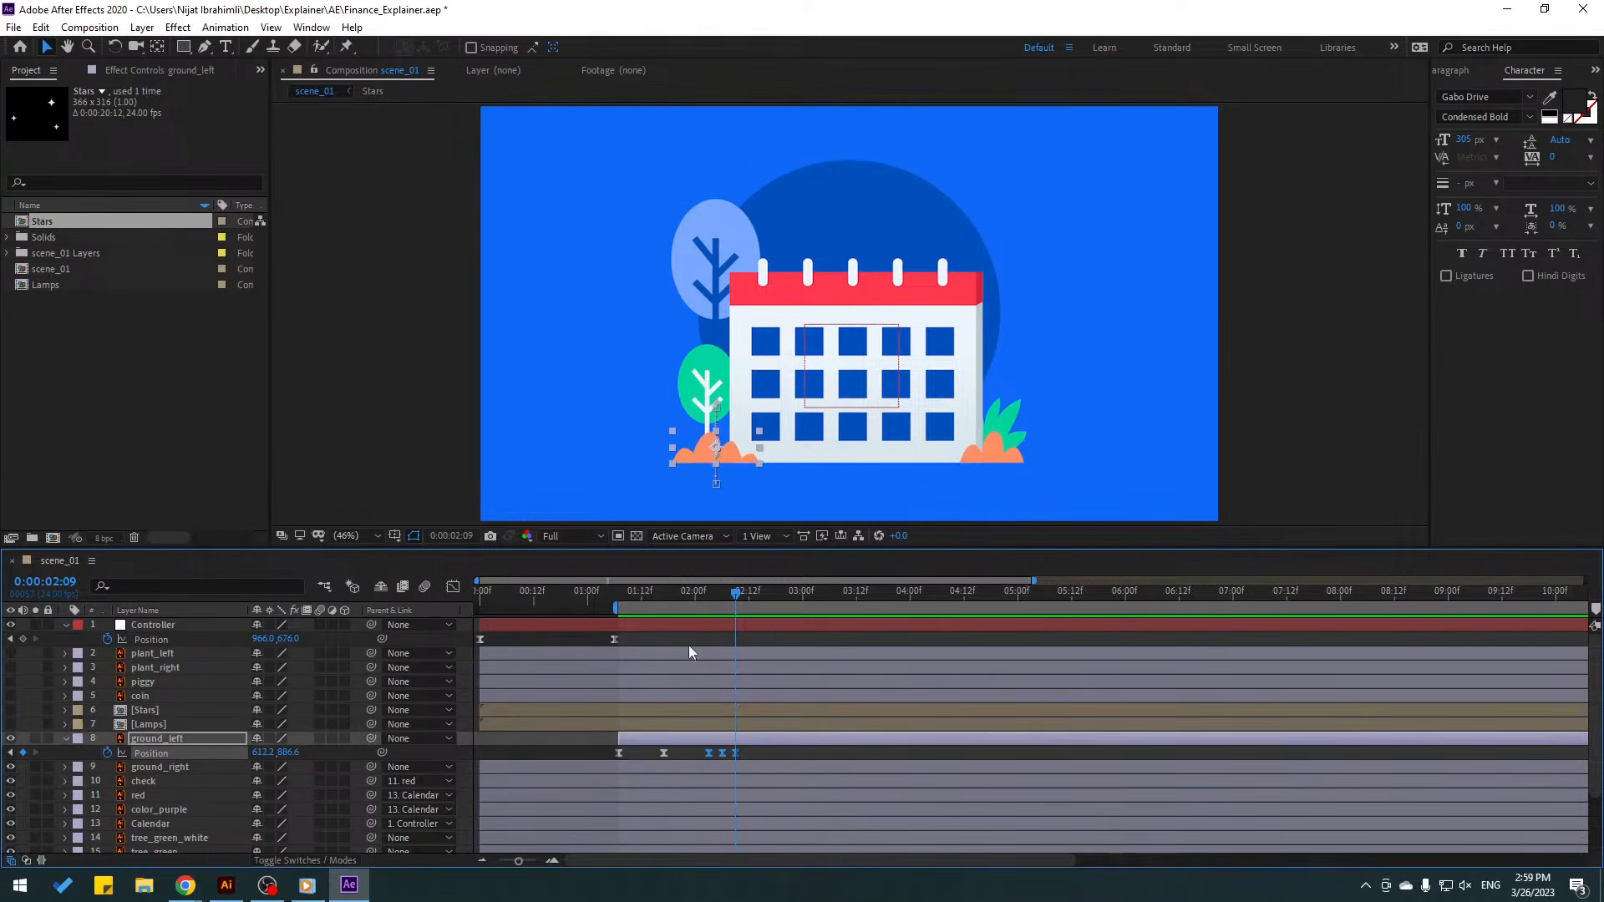
- Set the spatial interpolation of ground_left's last three Position keyframes to Linear
left_click_drag(679, 599, 735, 598)
right_click(724, 754)
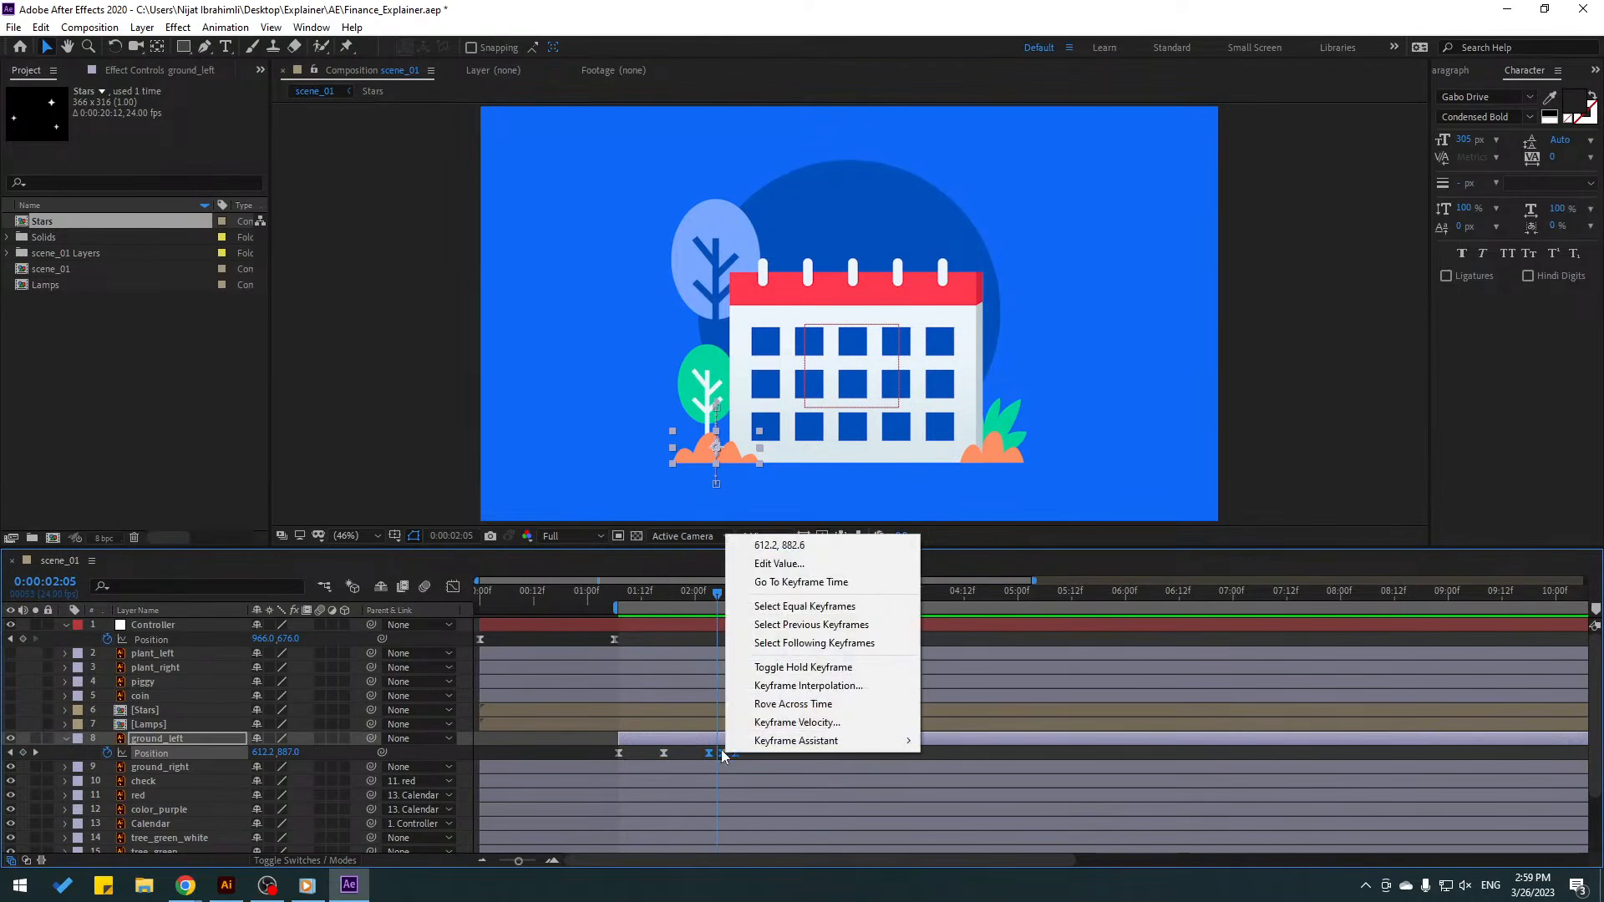
left_click(814, 688)
left_click(896, 568)
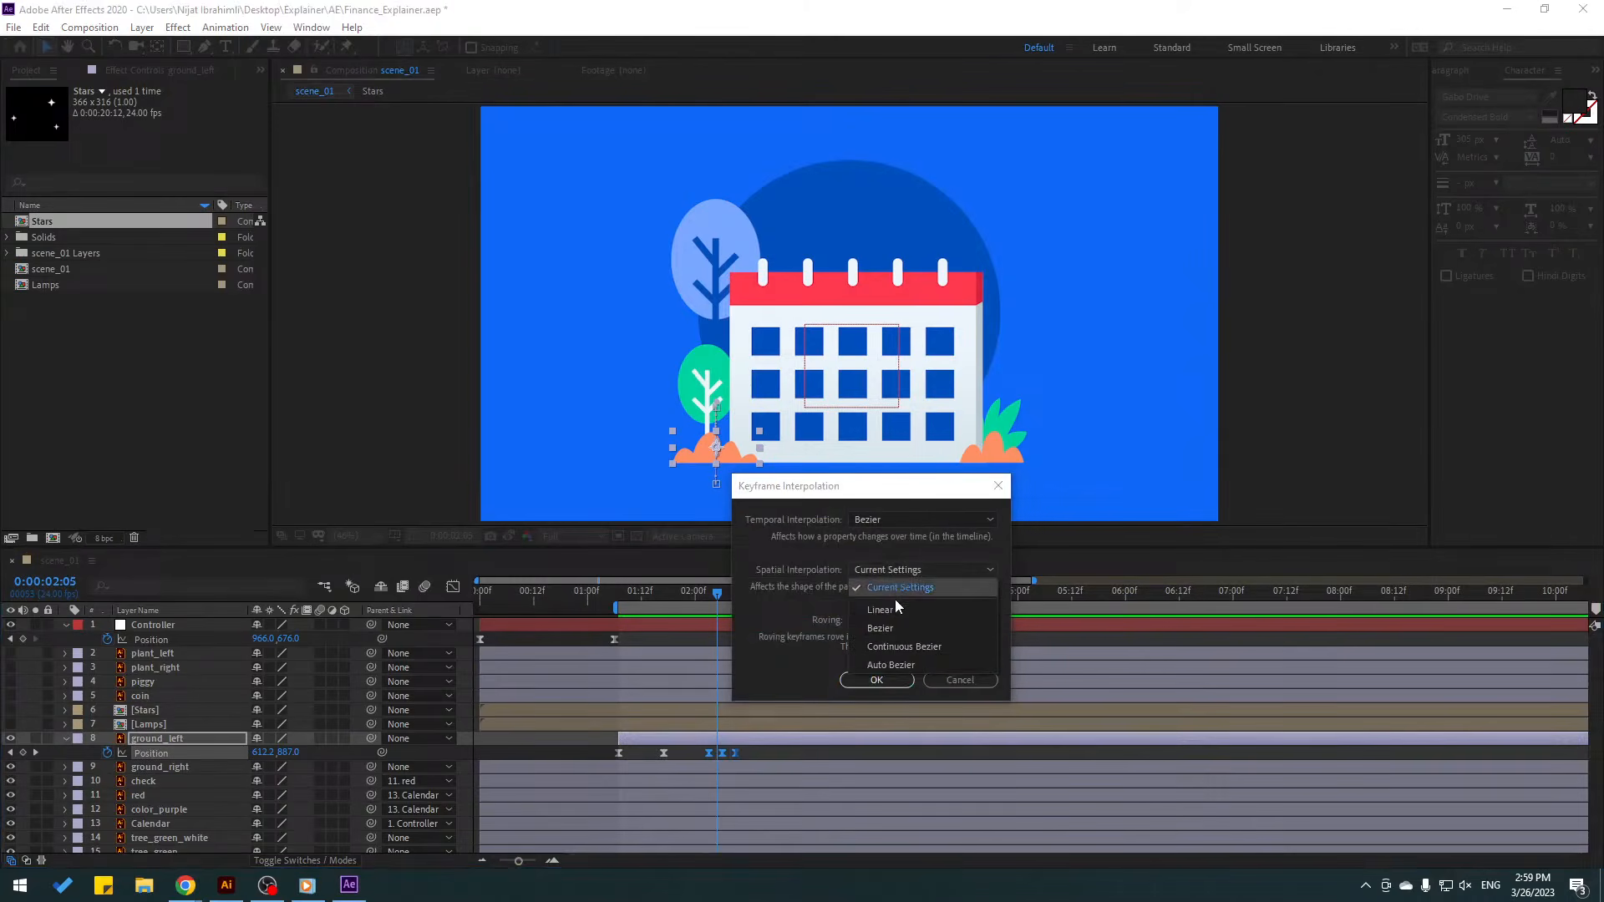
left_click(899, 612)
left_click(871, 680)
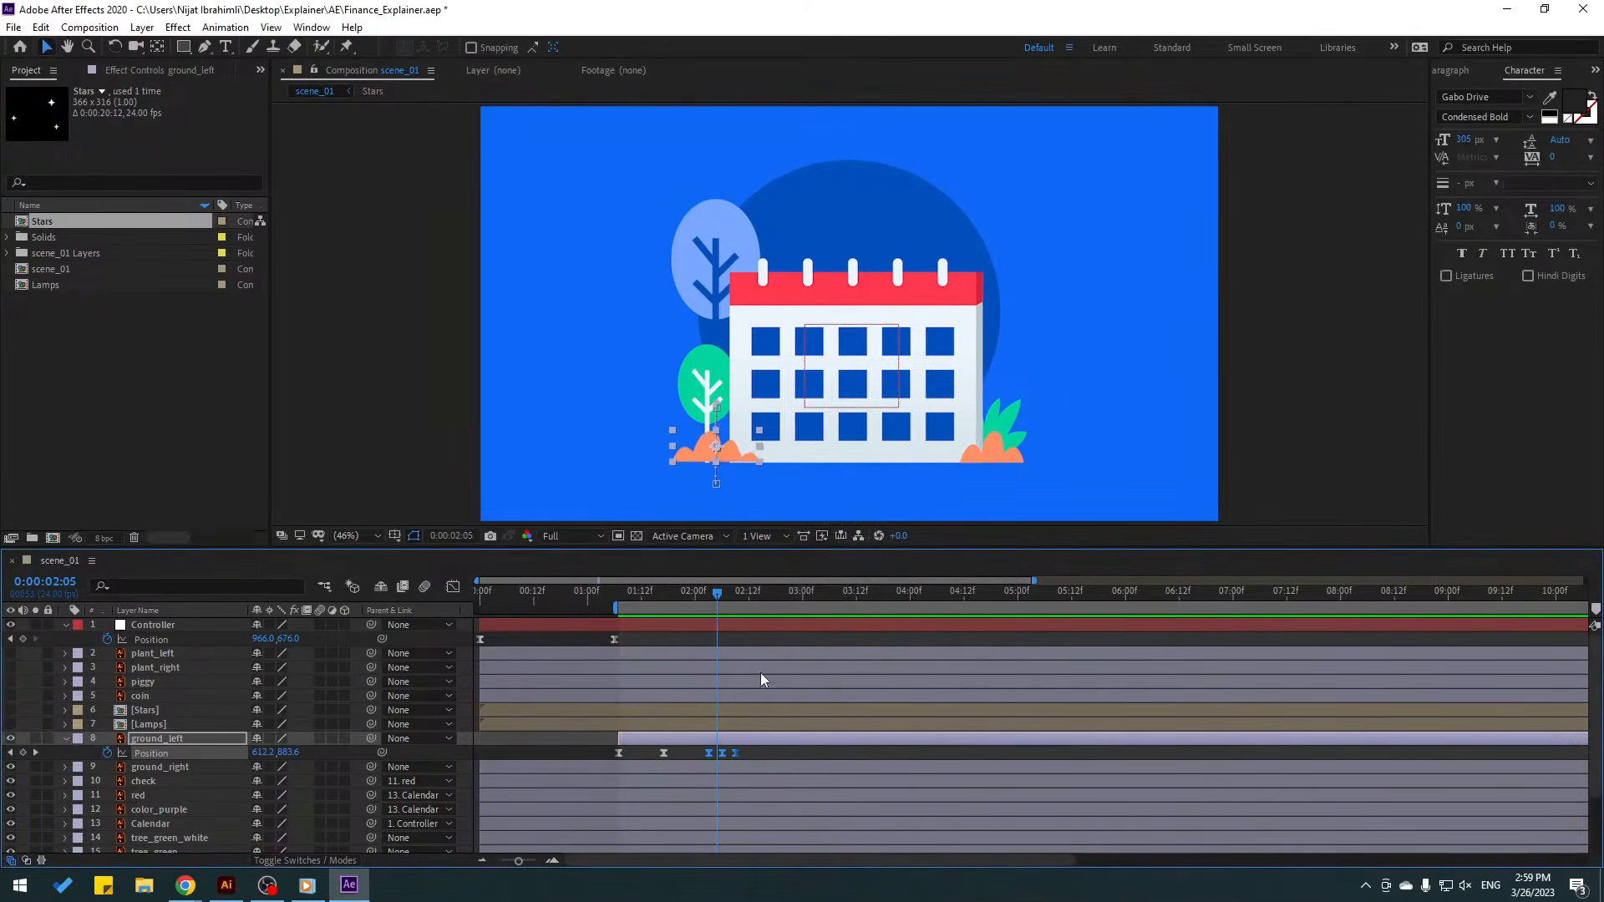
- Reshape ground_left's Position speed curve to peak just after the first keyframe and just before the third, and preview the motion
left_click_drag(751, 747, 608, 759)
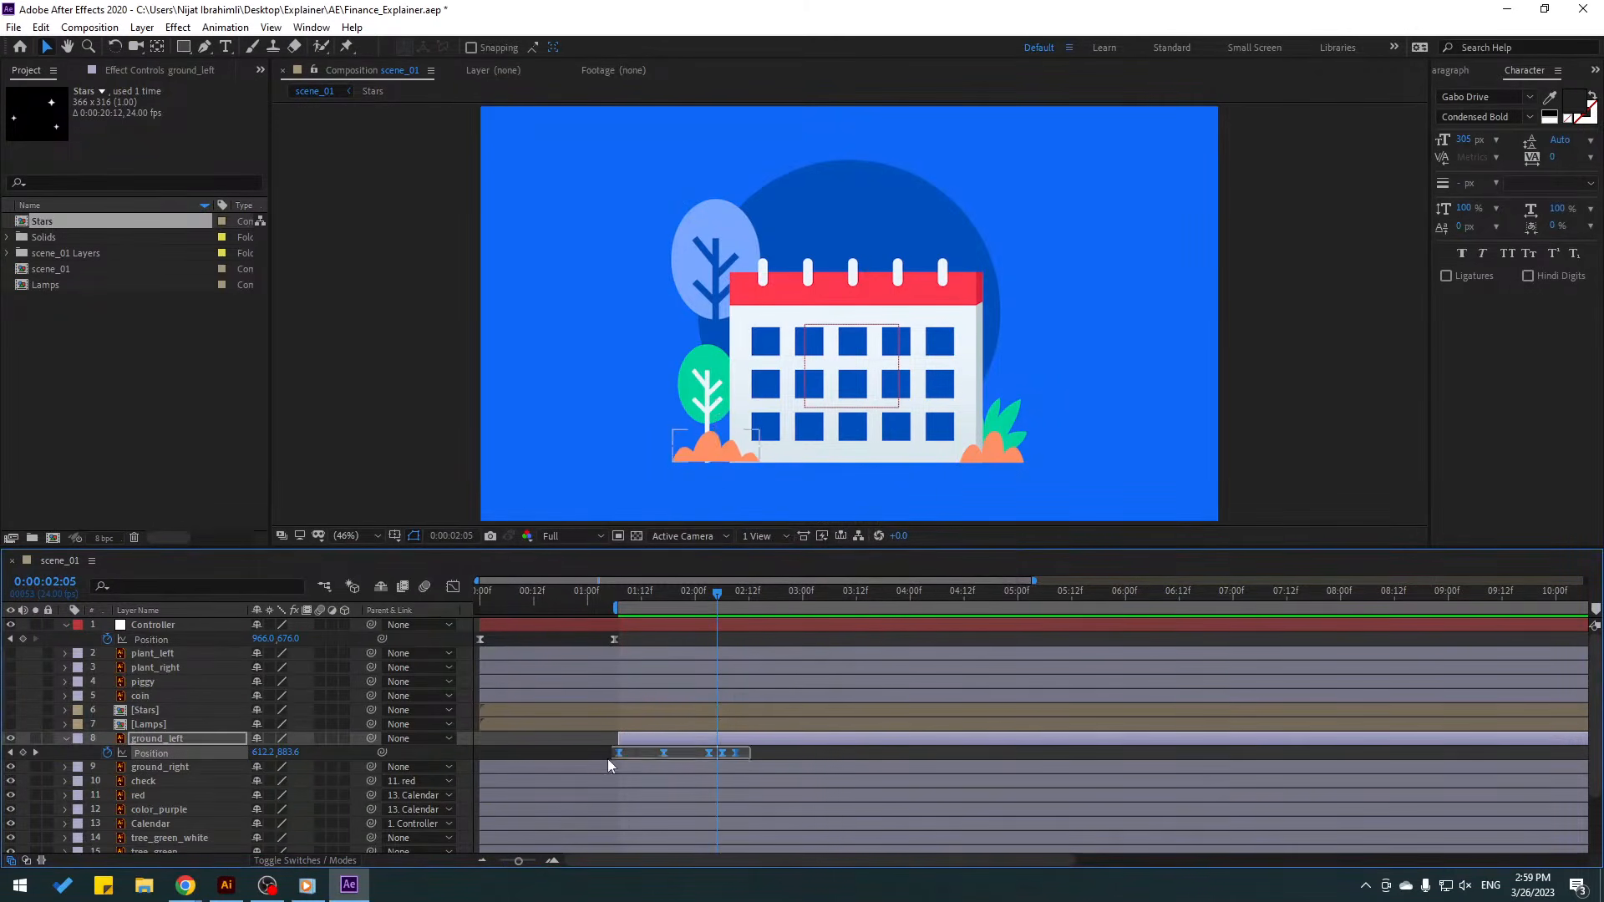
left_click(453, 587)
key("equal")
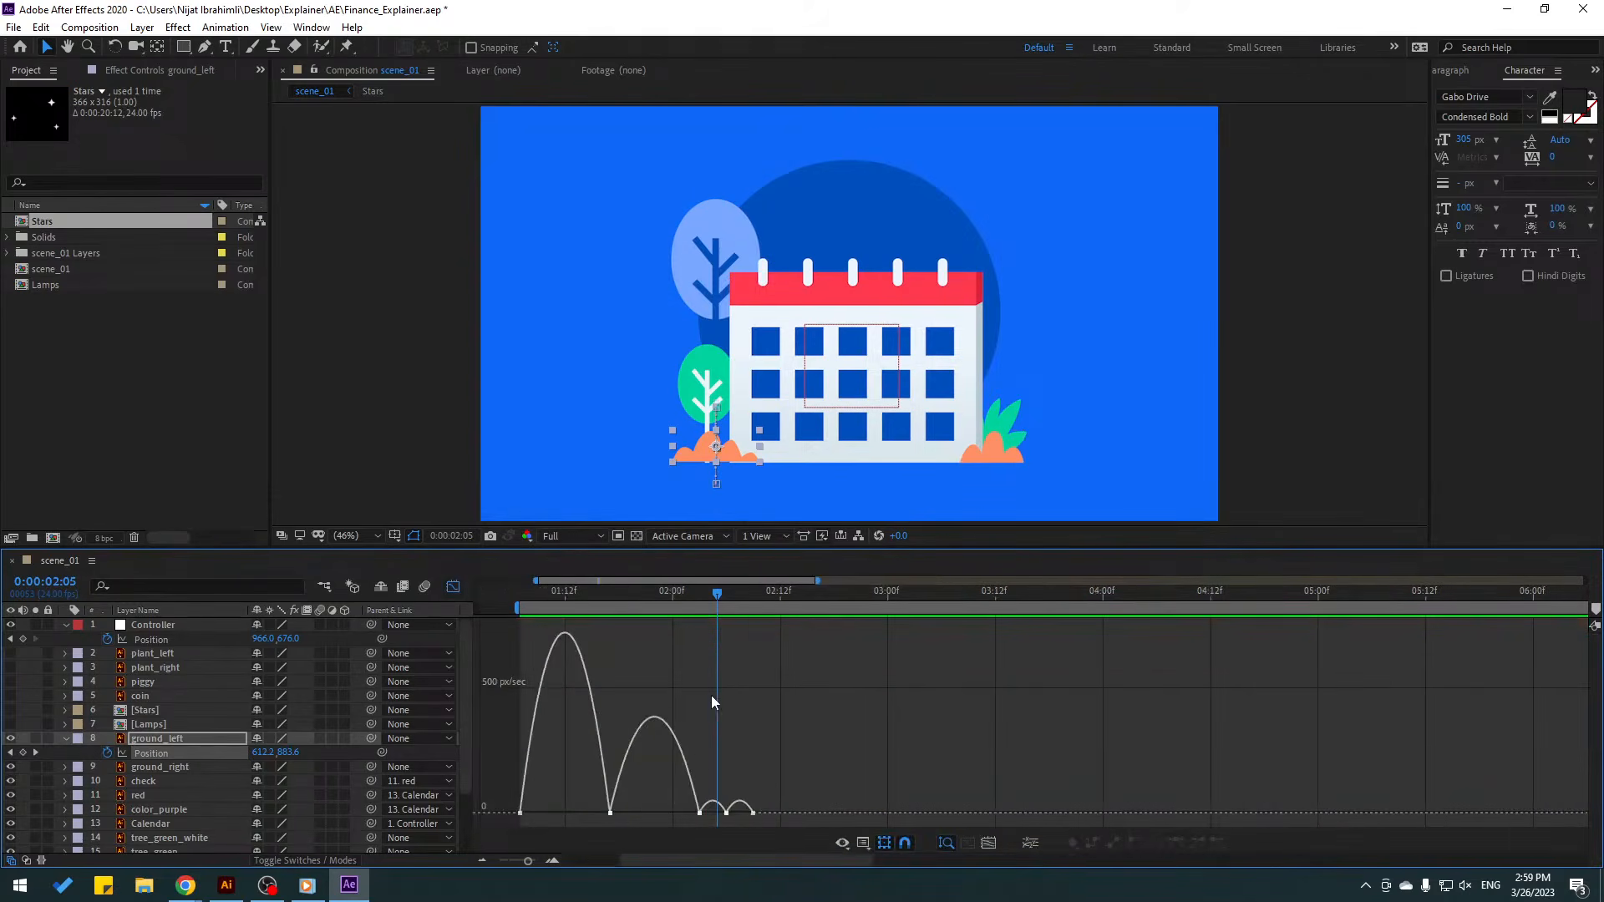
key("equal")
left_click_drag(579, 720, 971, 722)
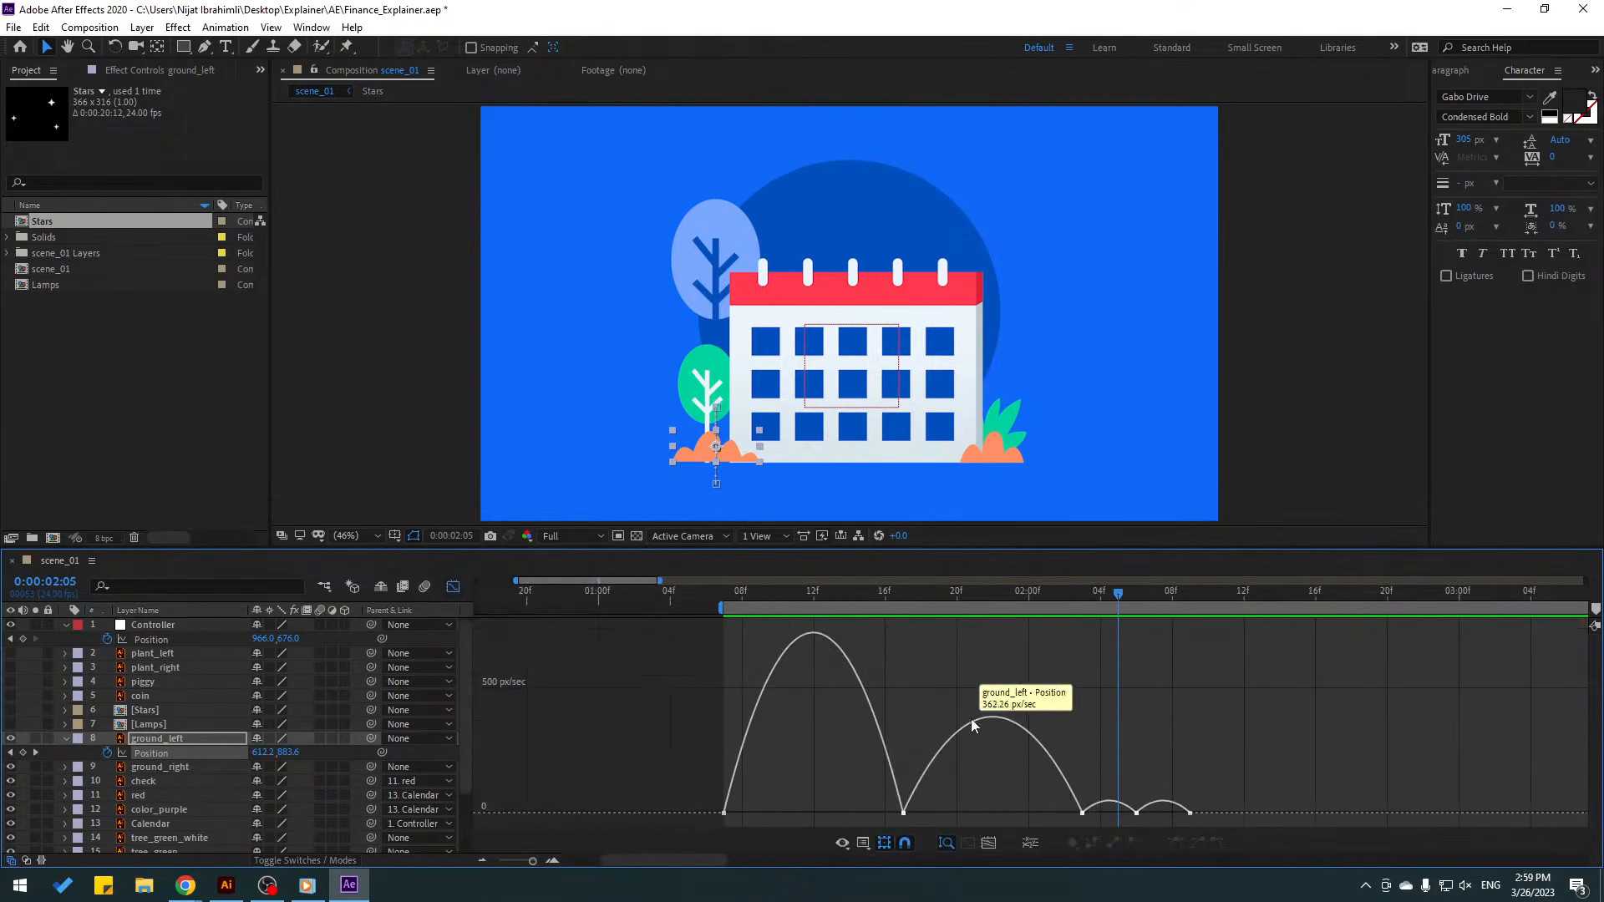
left_click_drag(829, 774, 998, 815)
key("space")
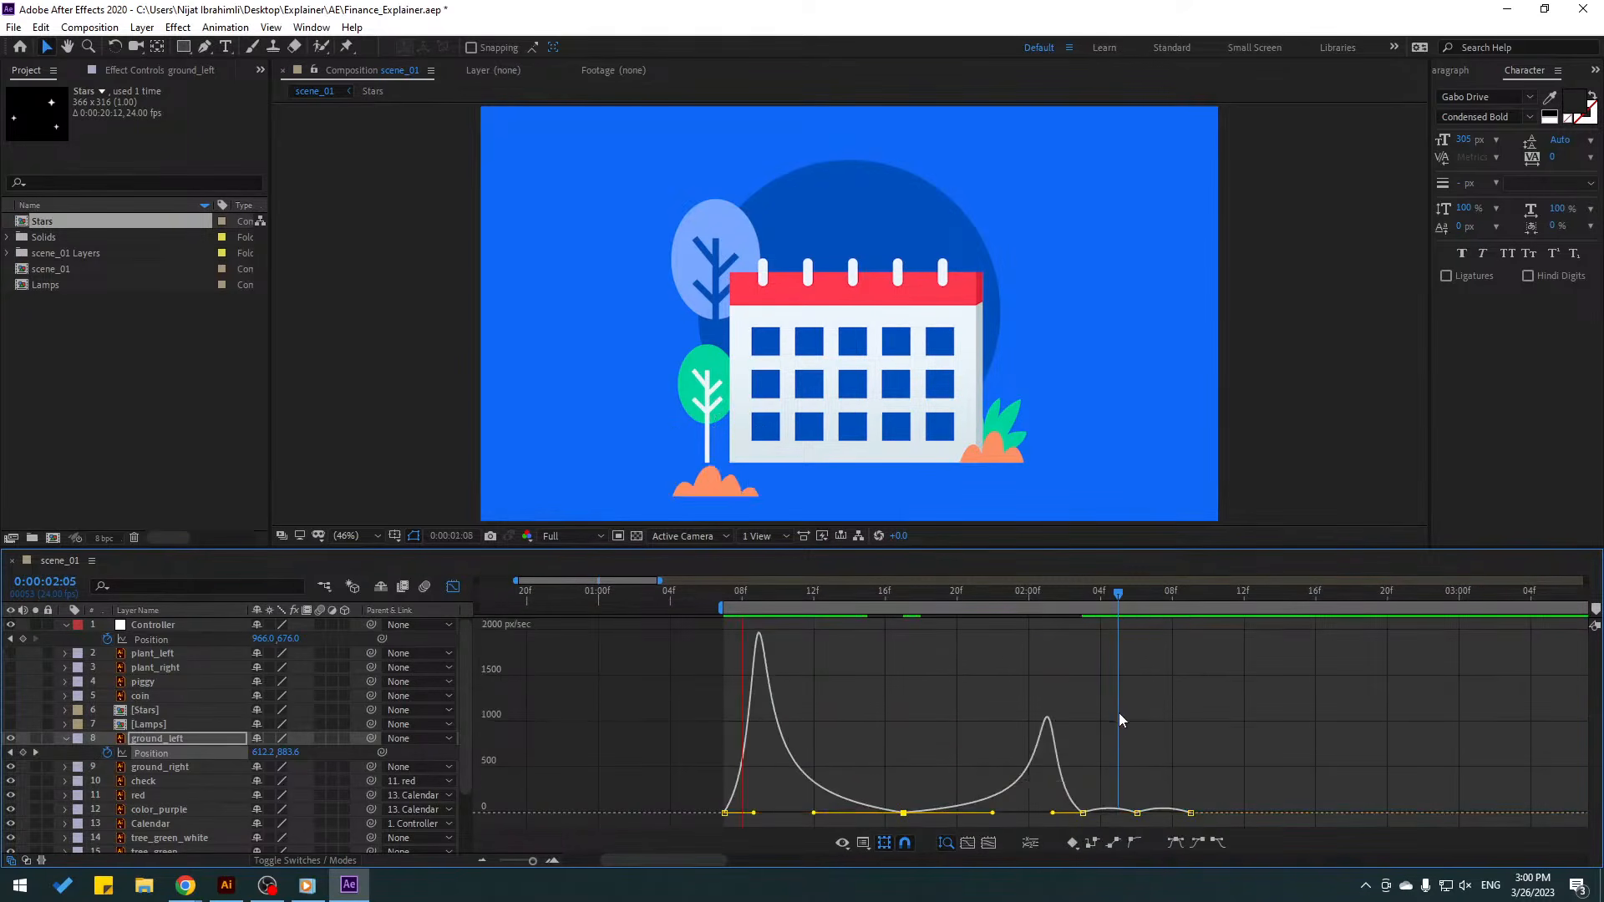
key("space")
scroll(775, 486, "up", 1)
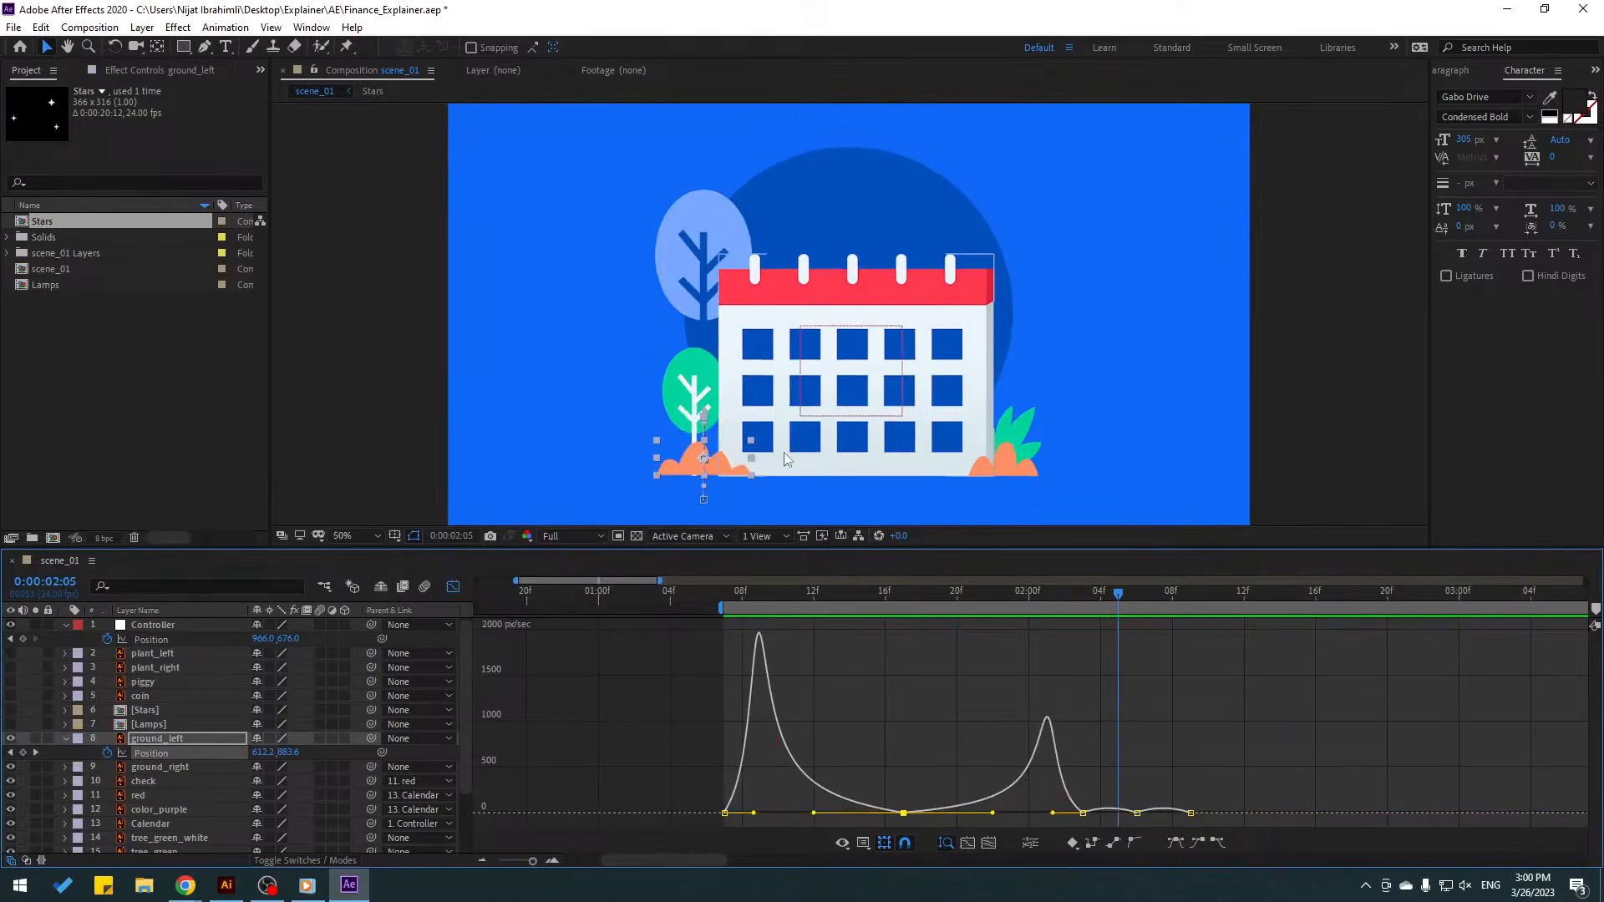
scroll(783, 453, "up", 2)
key("space")
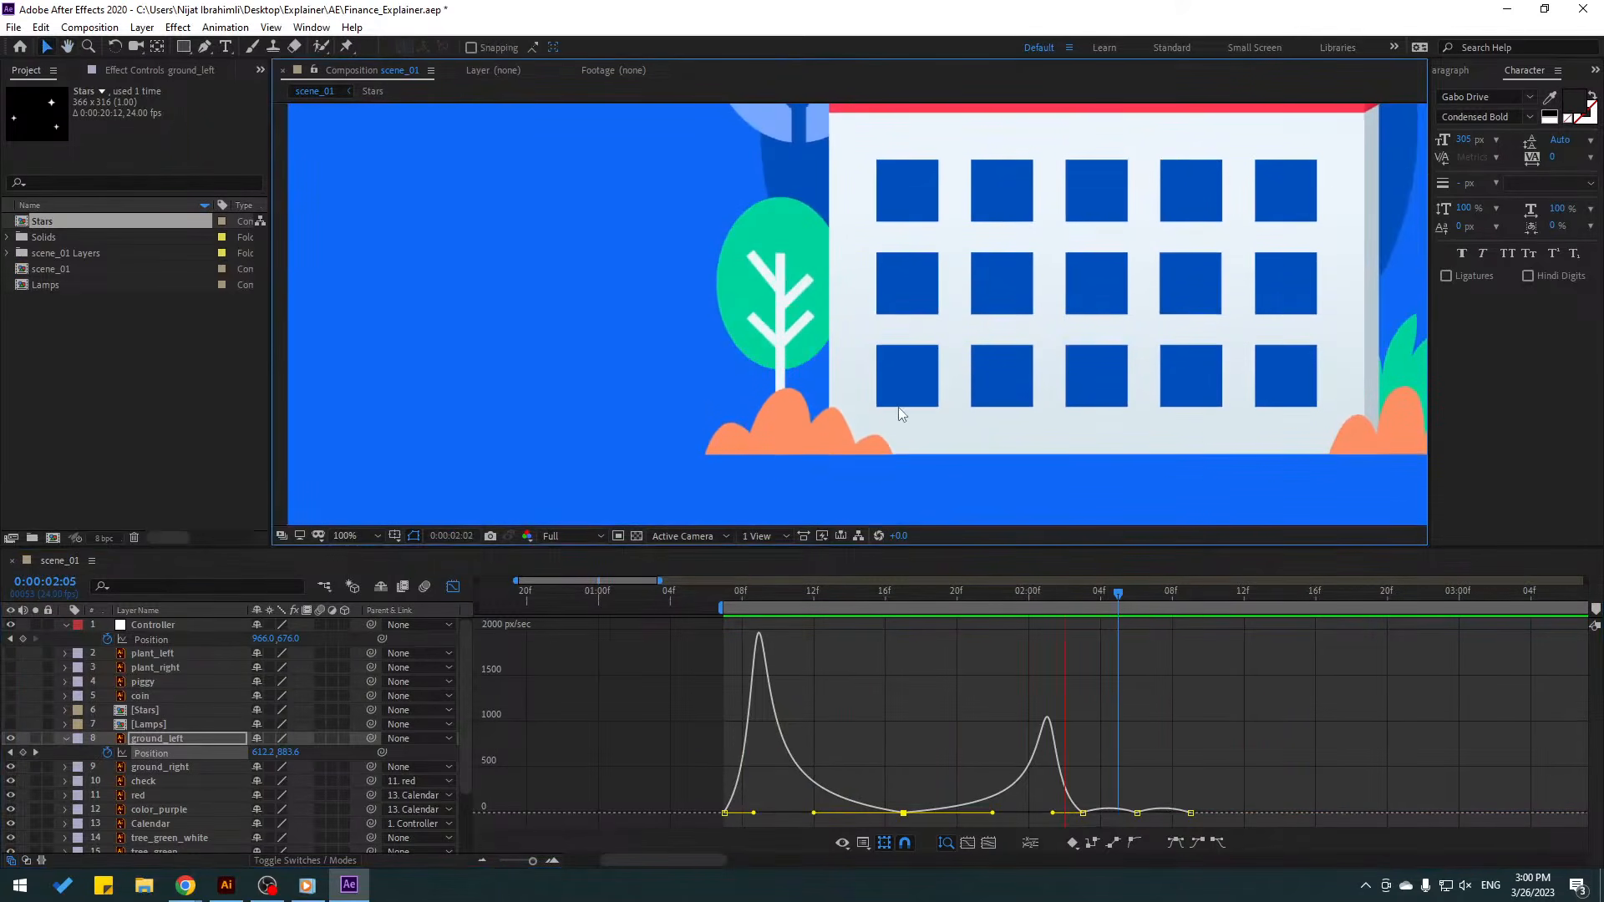
key("space")
- Move ground_left's second Position keyframe to about 0:00:01:14 and the last three to start at about 0:00:01:20, then preview the tighter bounce
left_click(453, 586)
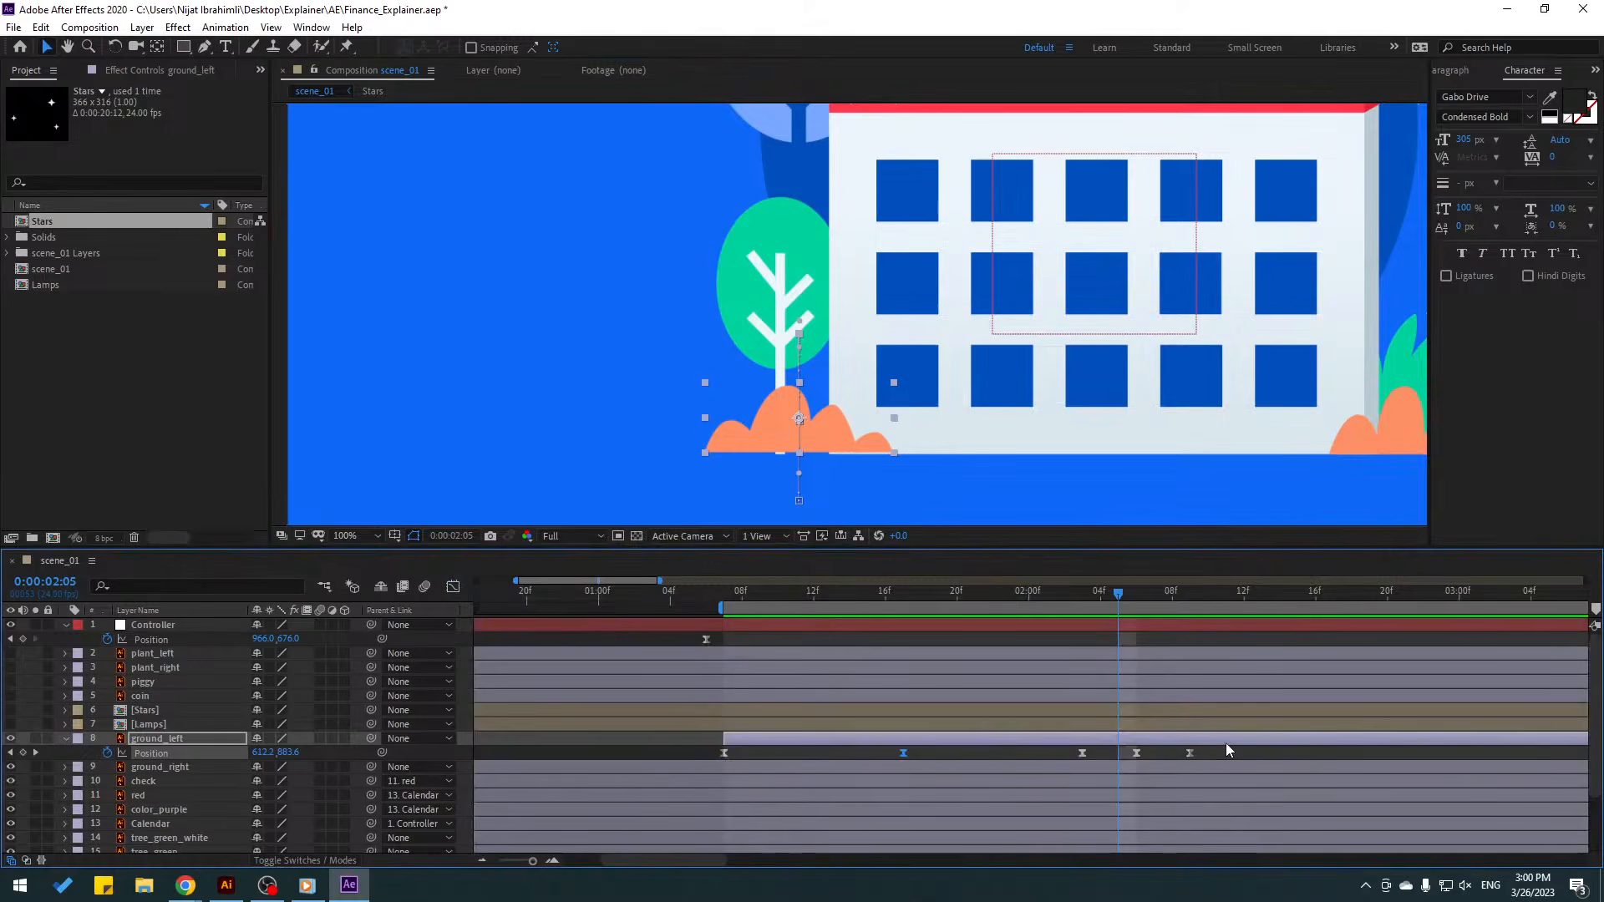
left_click_drag(1237, 748, 852, 759)
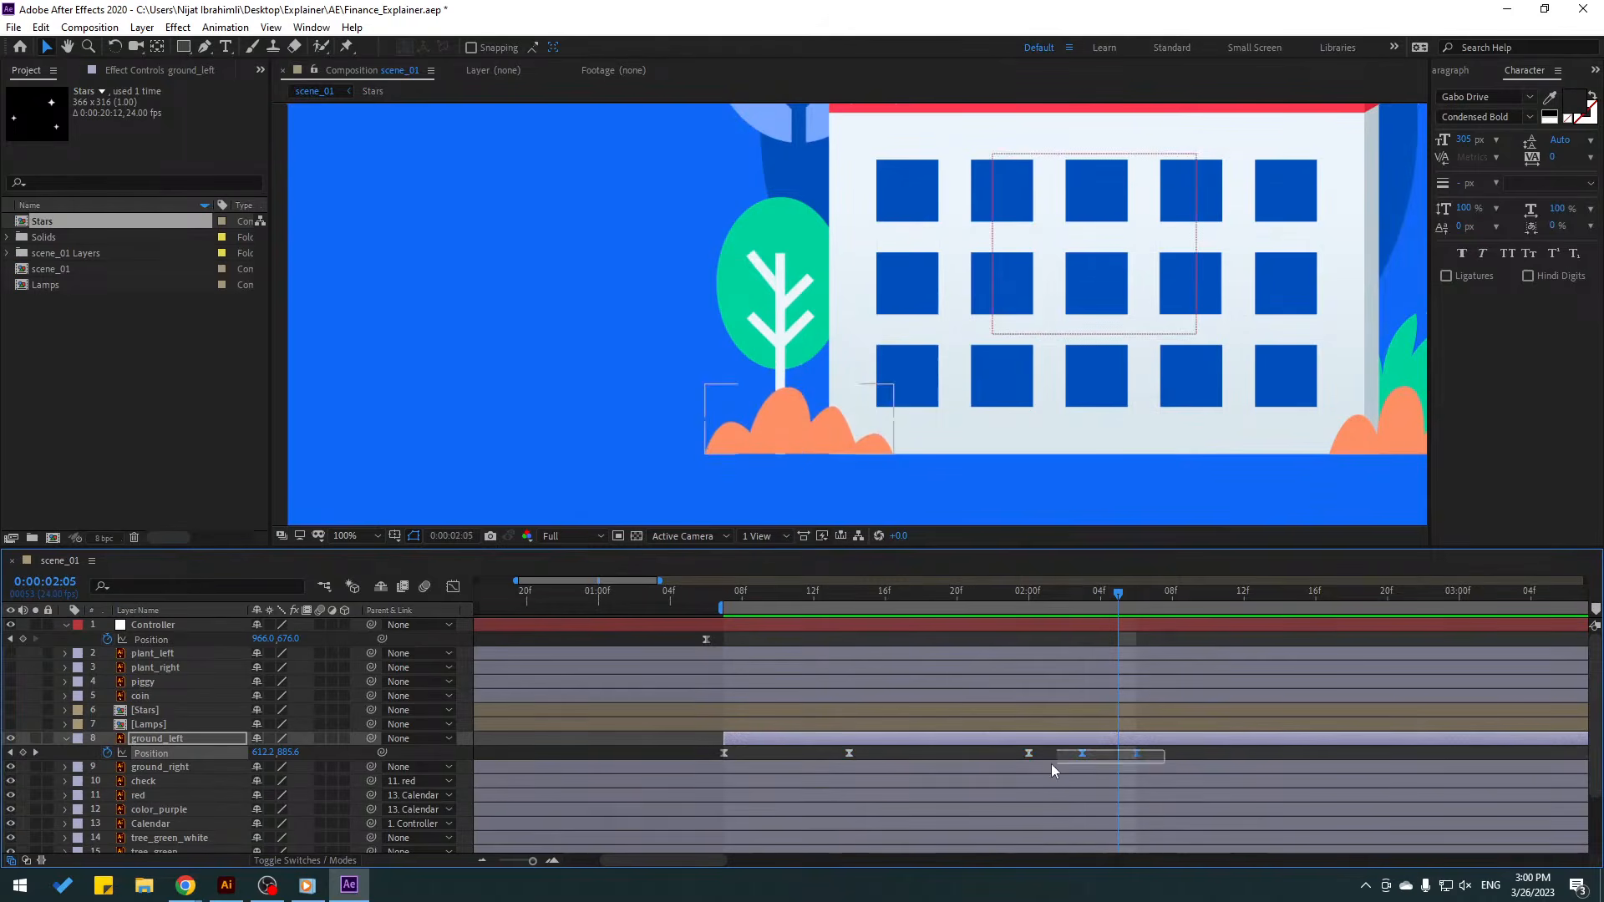
left_click_drag(1030, 758, 960, 757)
key("space")
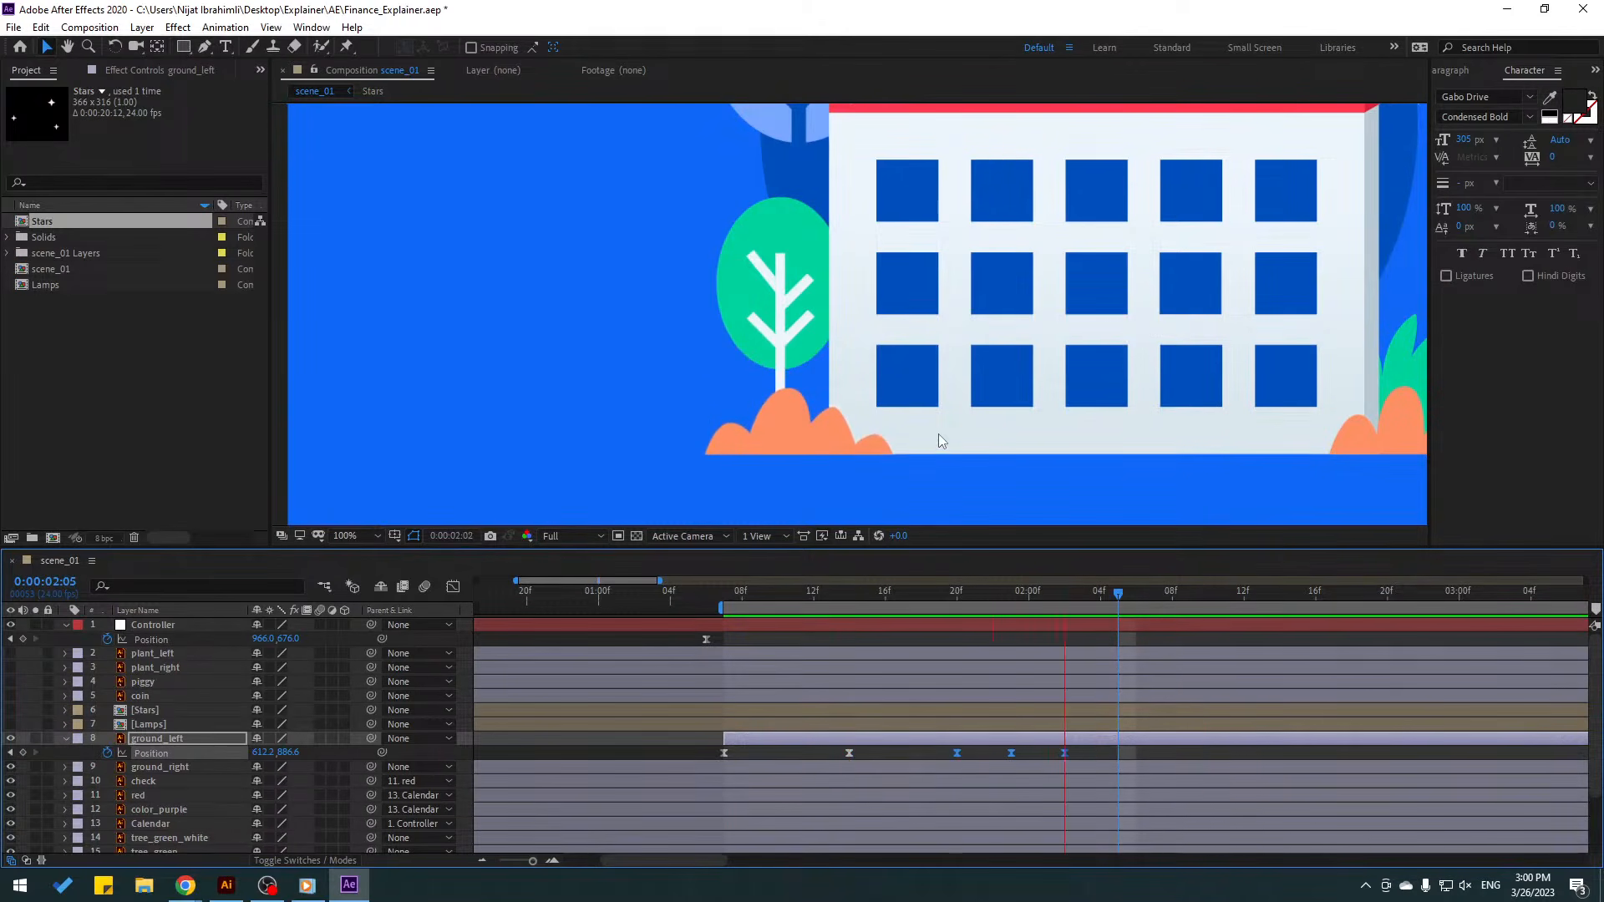
key("space")
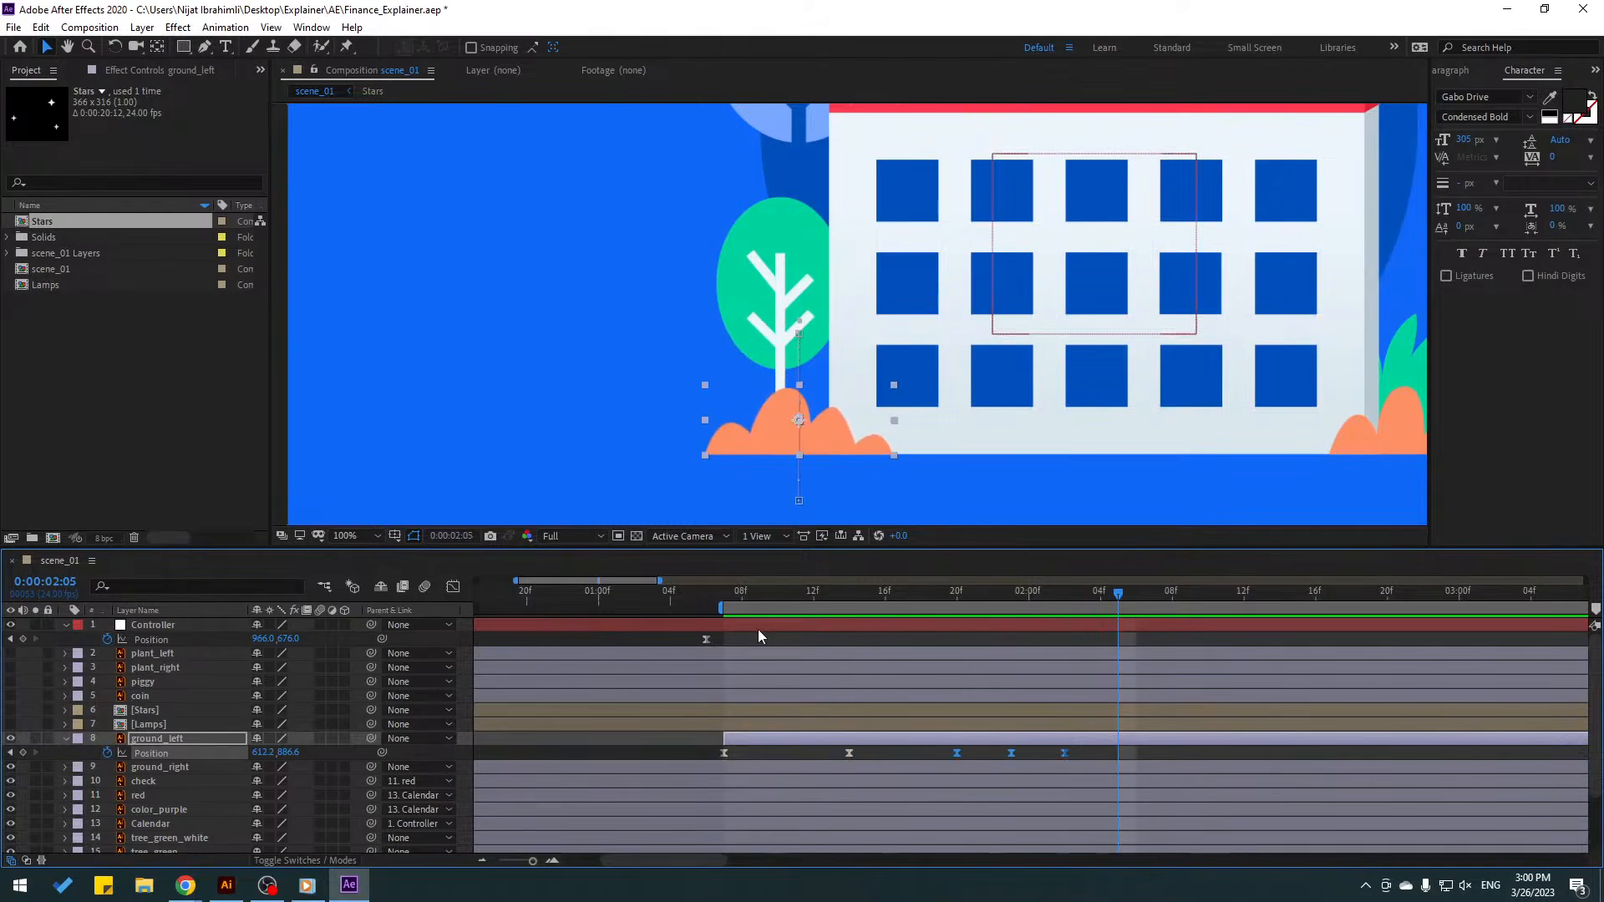
- Move all of ground_left's Position keyframes three frames later, so that the first falls at 0:00:01:10
left_click_drag(1083, 757, 777, 756)
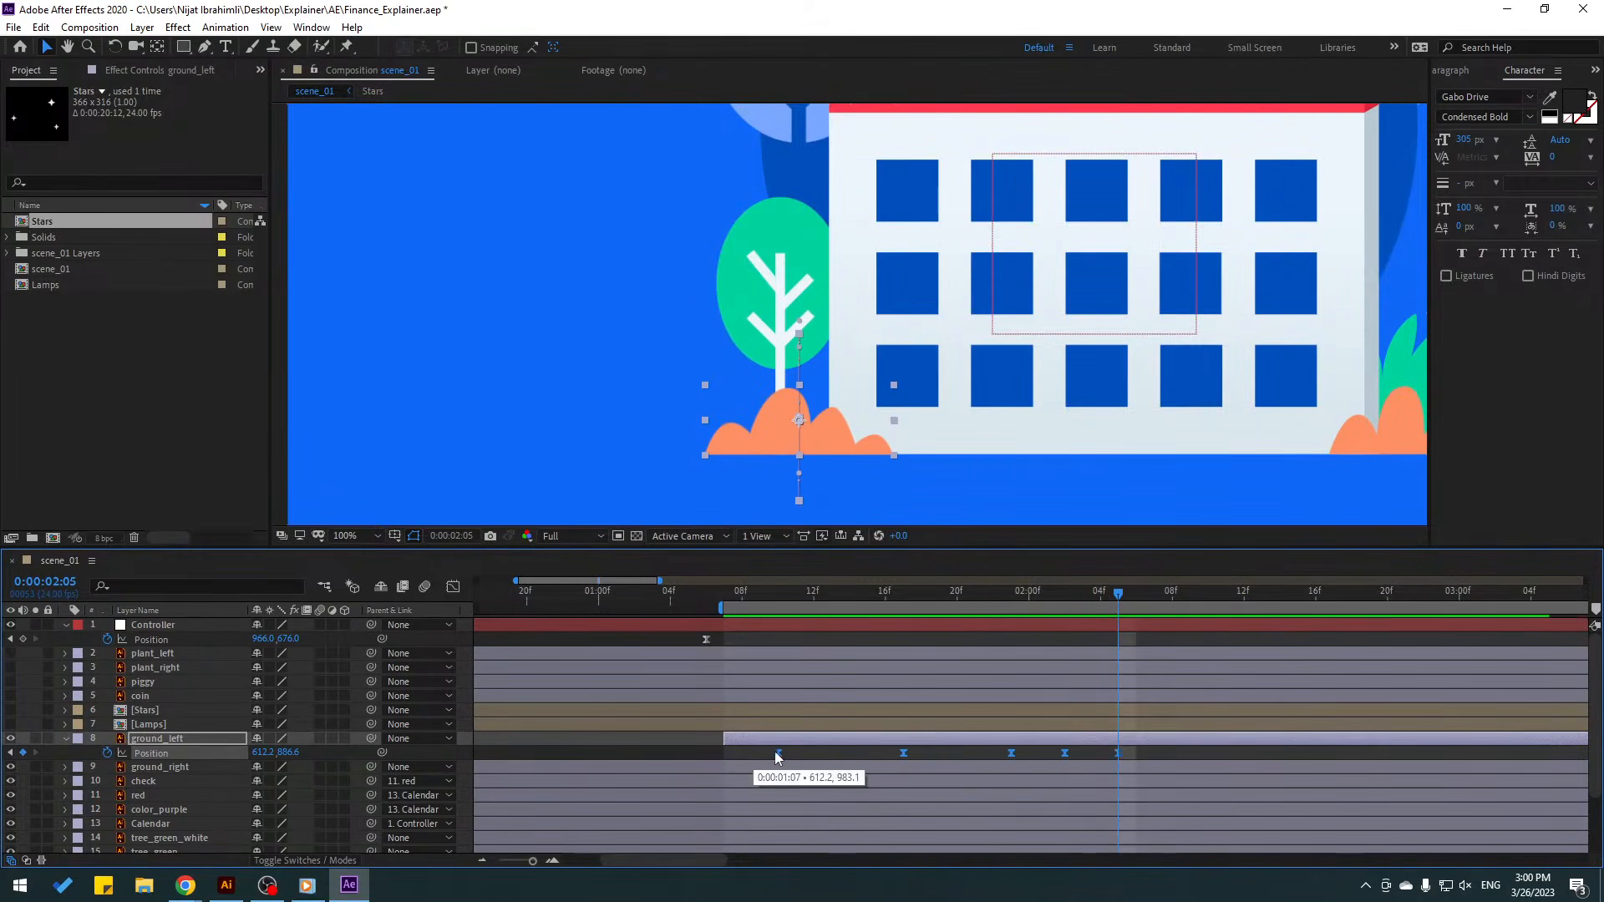
left_click(824, 754)
left_click(725, 595)
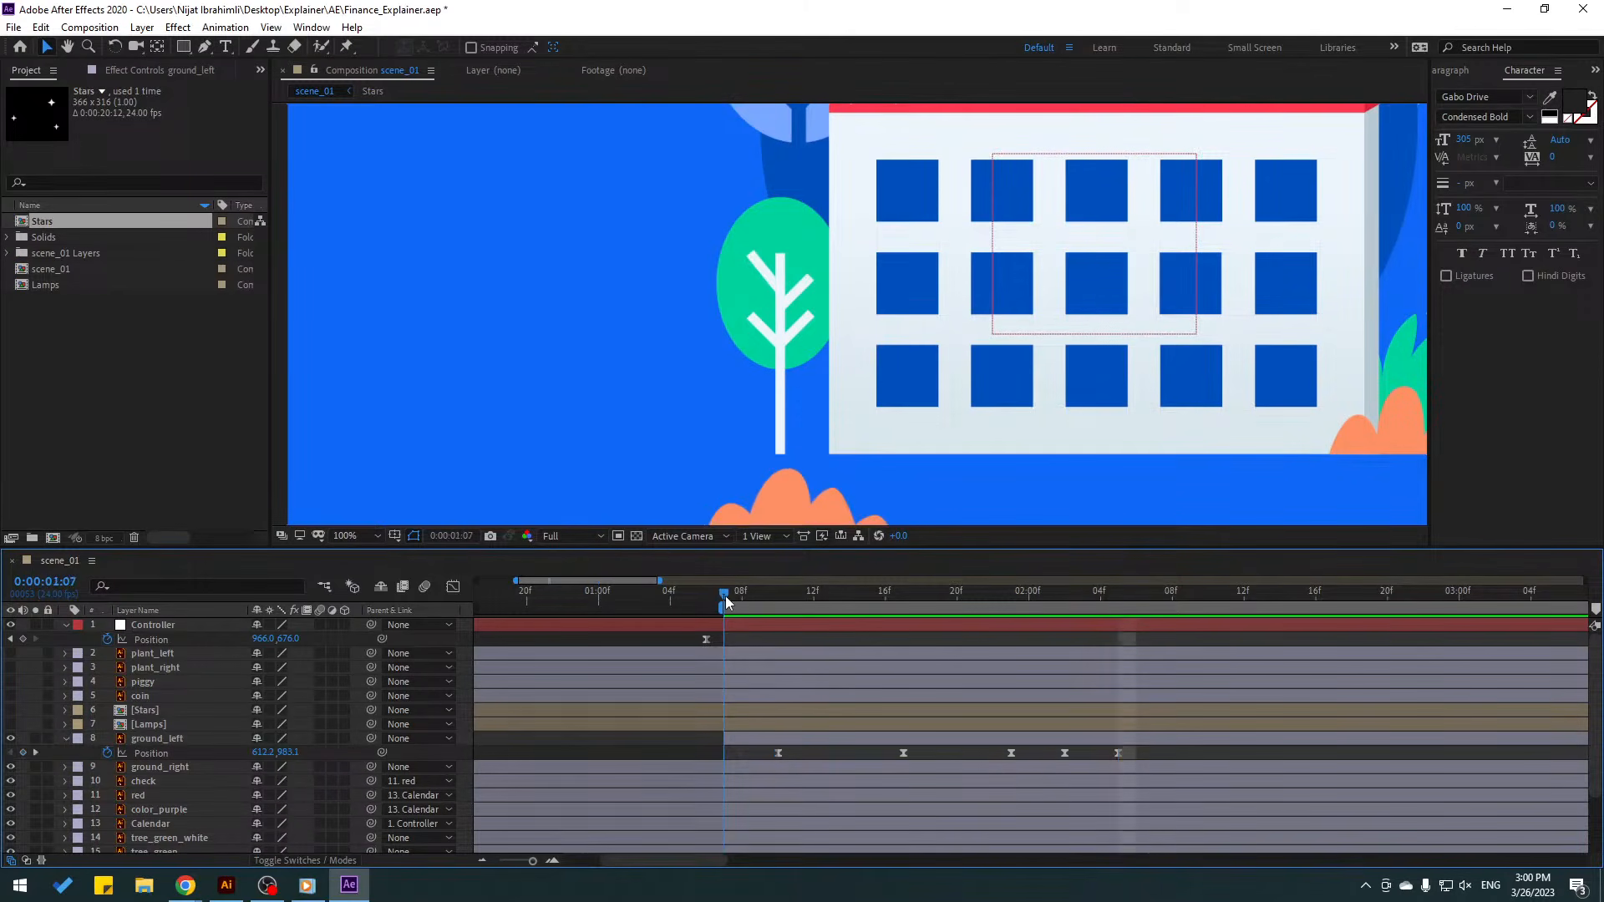
- Animate ground_left's Scale from 0% at 0:00:01:07 to 100% at 0:00:01:10
left_click(153, 739)
left_click(153, 740)
key("shift+s")
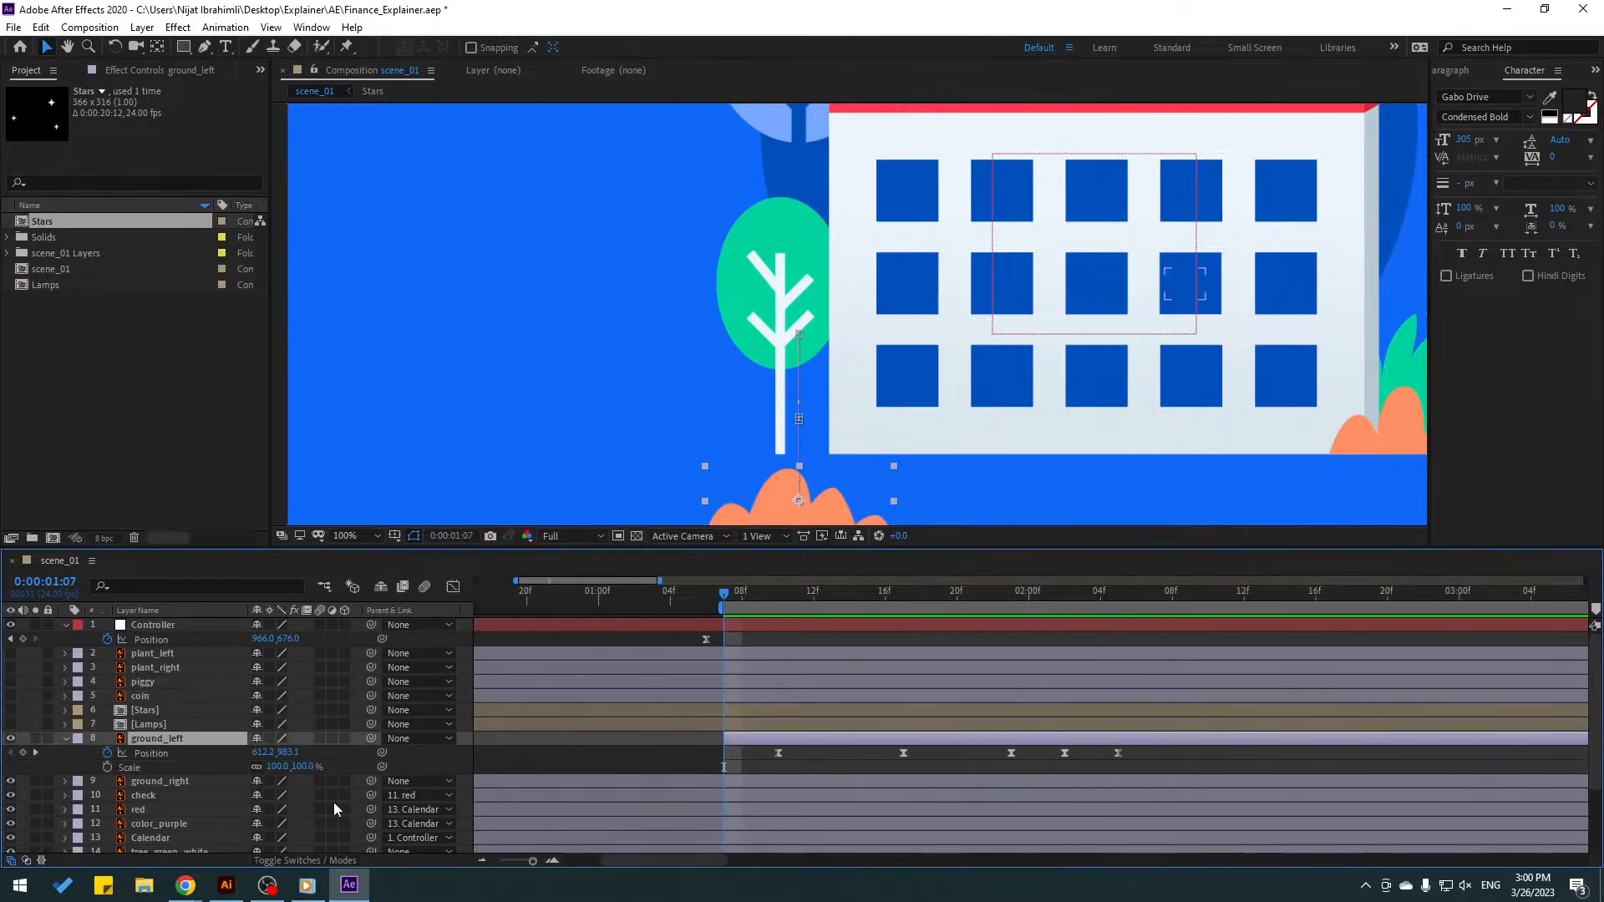
left_click(107, 767)
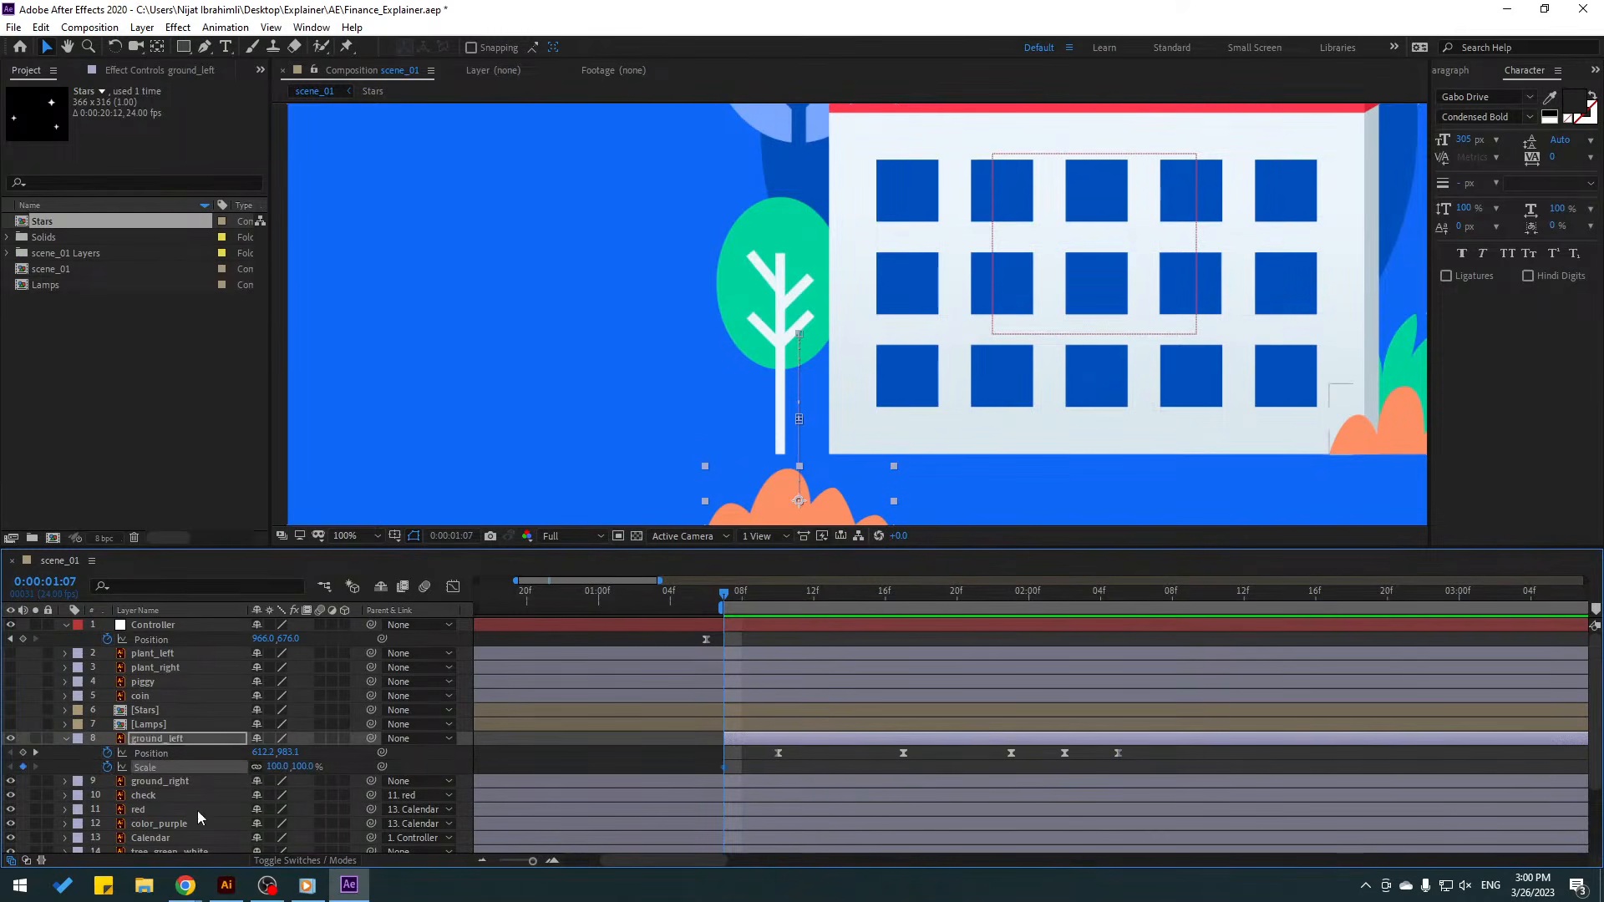
left_click_drag(739, 767, 778, 767)
left_click(275, 766)
type("0")
key("Return")
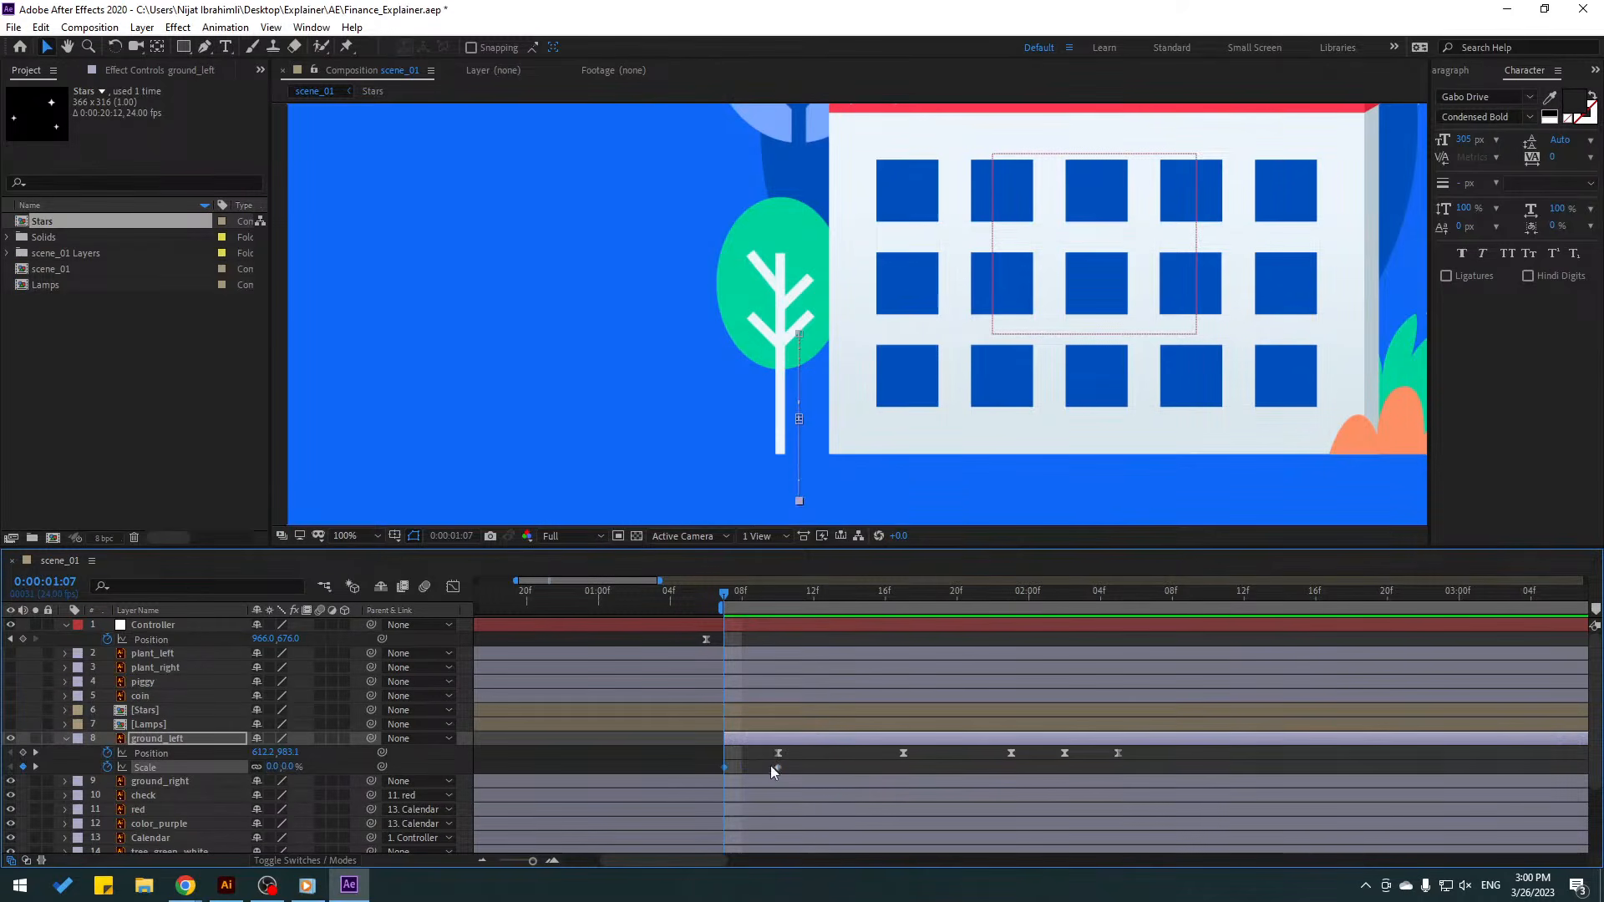
- Apply Easy Ease to both of ground_left's Scale keyframes and preview the pop-in
right_click(724, 767)
mouse_move(802, 753)
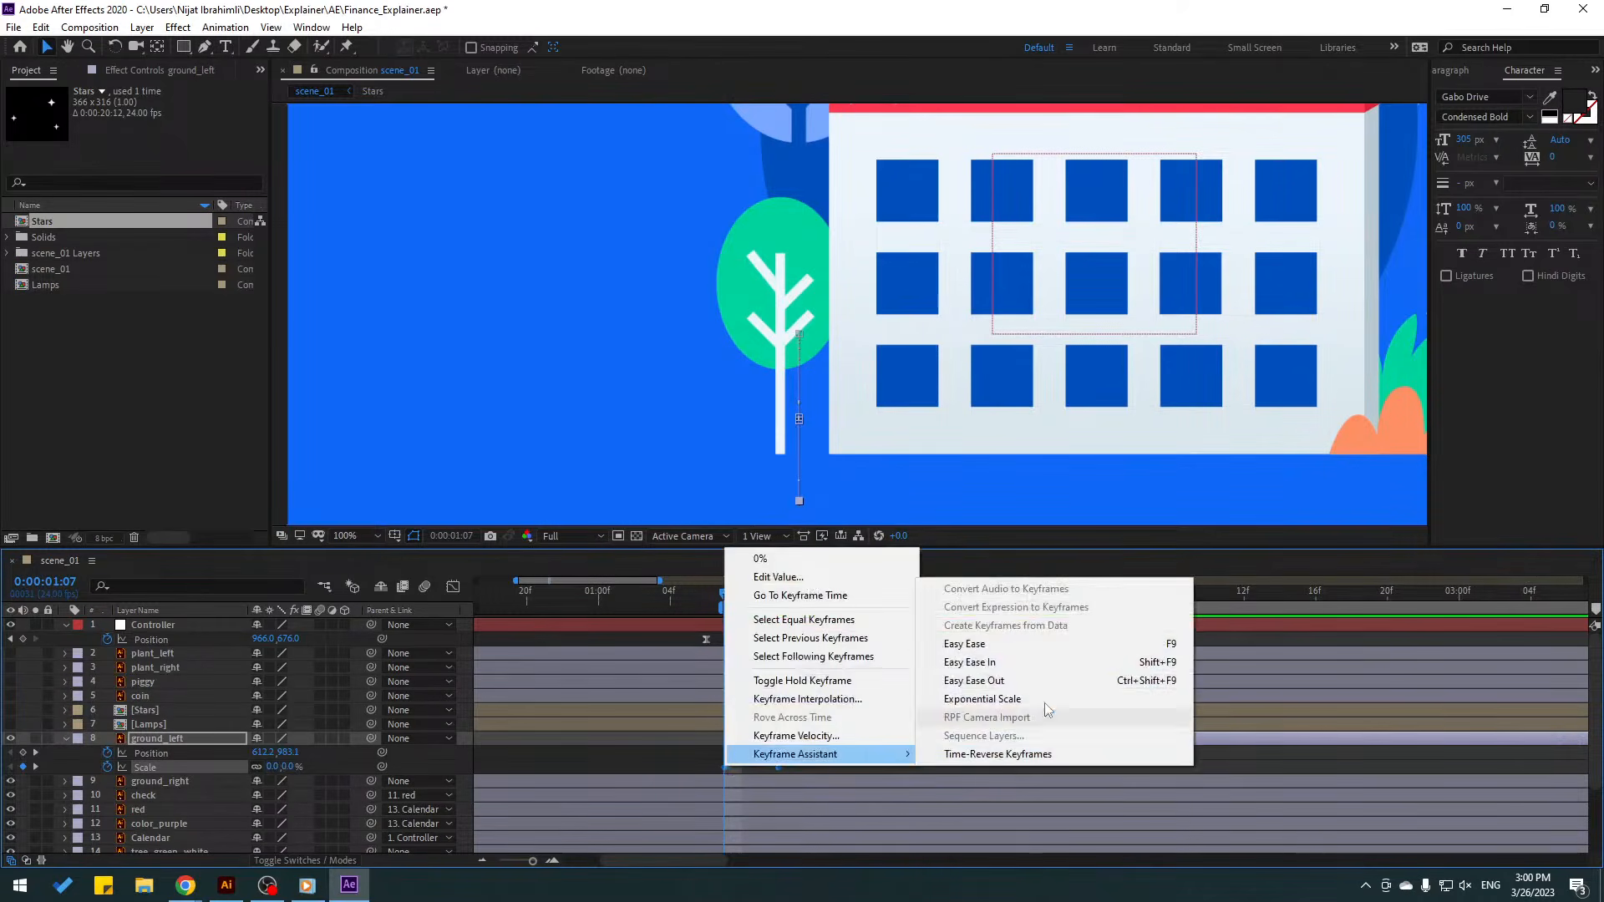
left_click(970, 644)
scroll(819, 404, "down", 2)
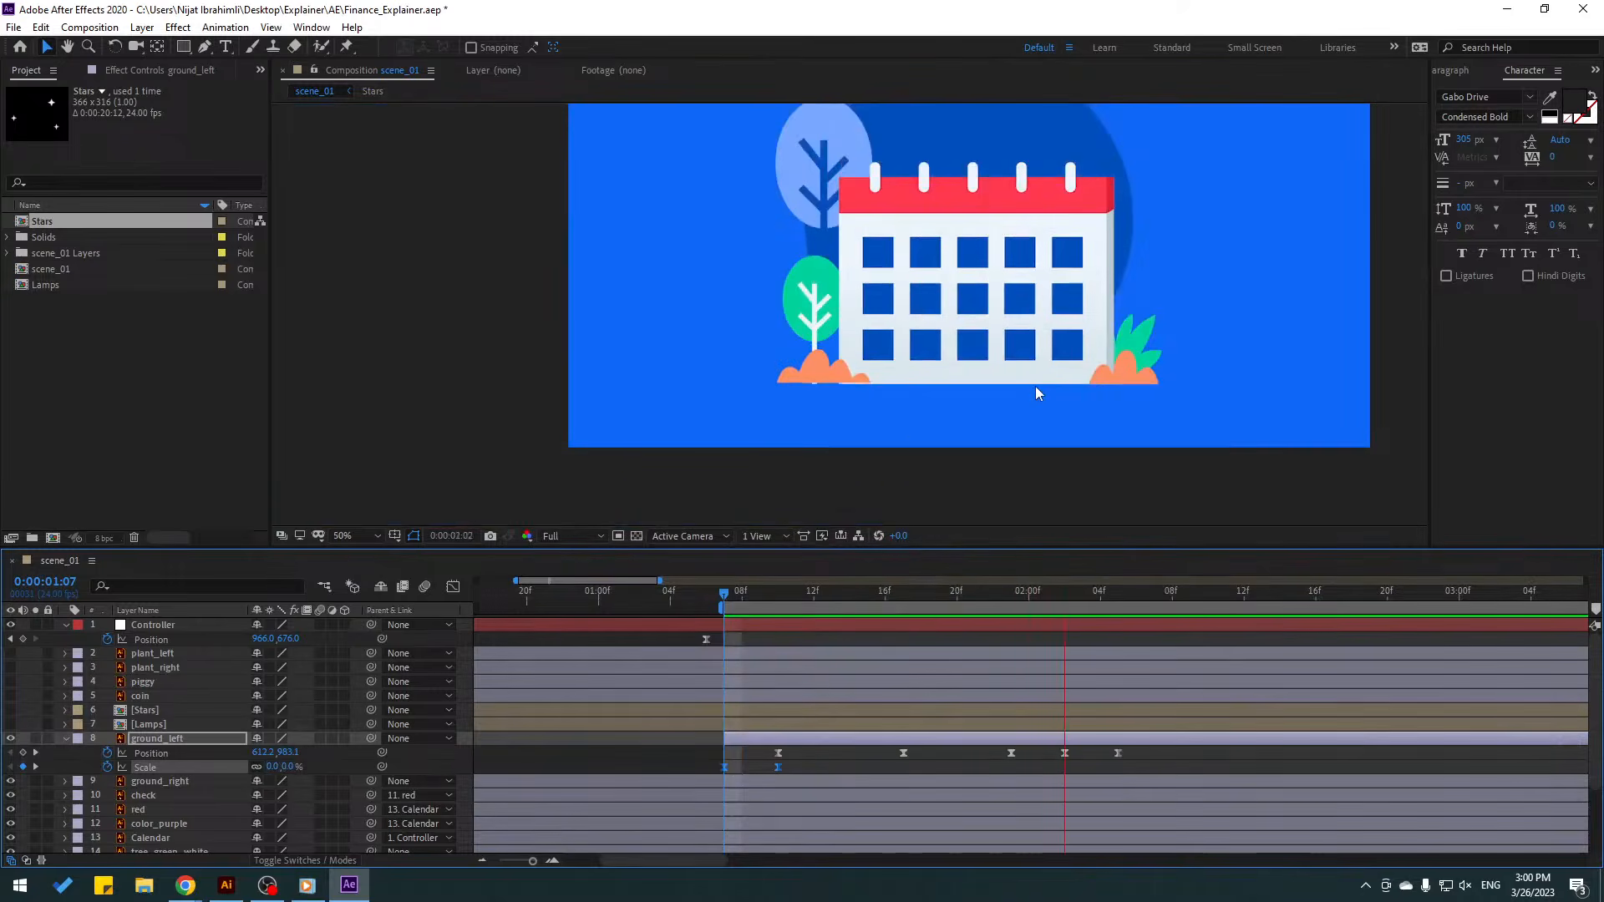
scroll(908, 438, "up", 1)
key("space")
- Move all of ground_left's Position keyframes two frames earlier, starting at 0:00:01:08, and preview the animation
left_click_drag(1137, 758, 778, 756)
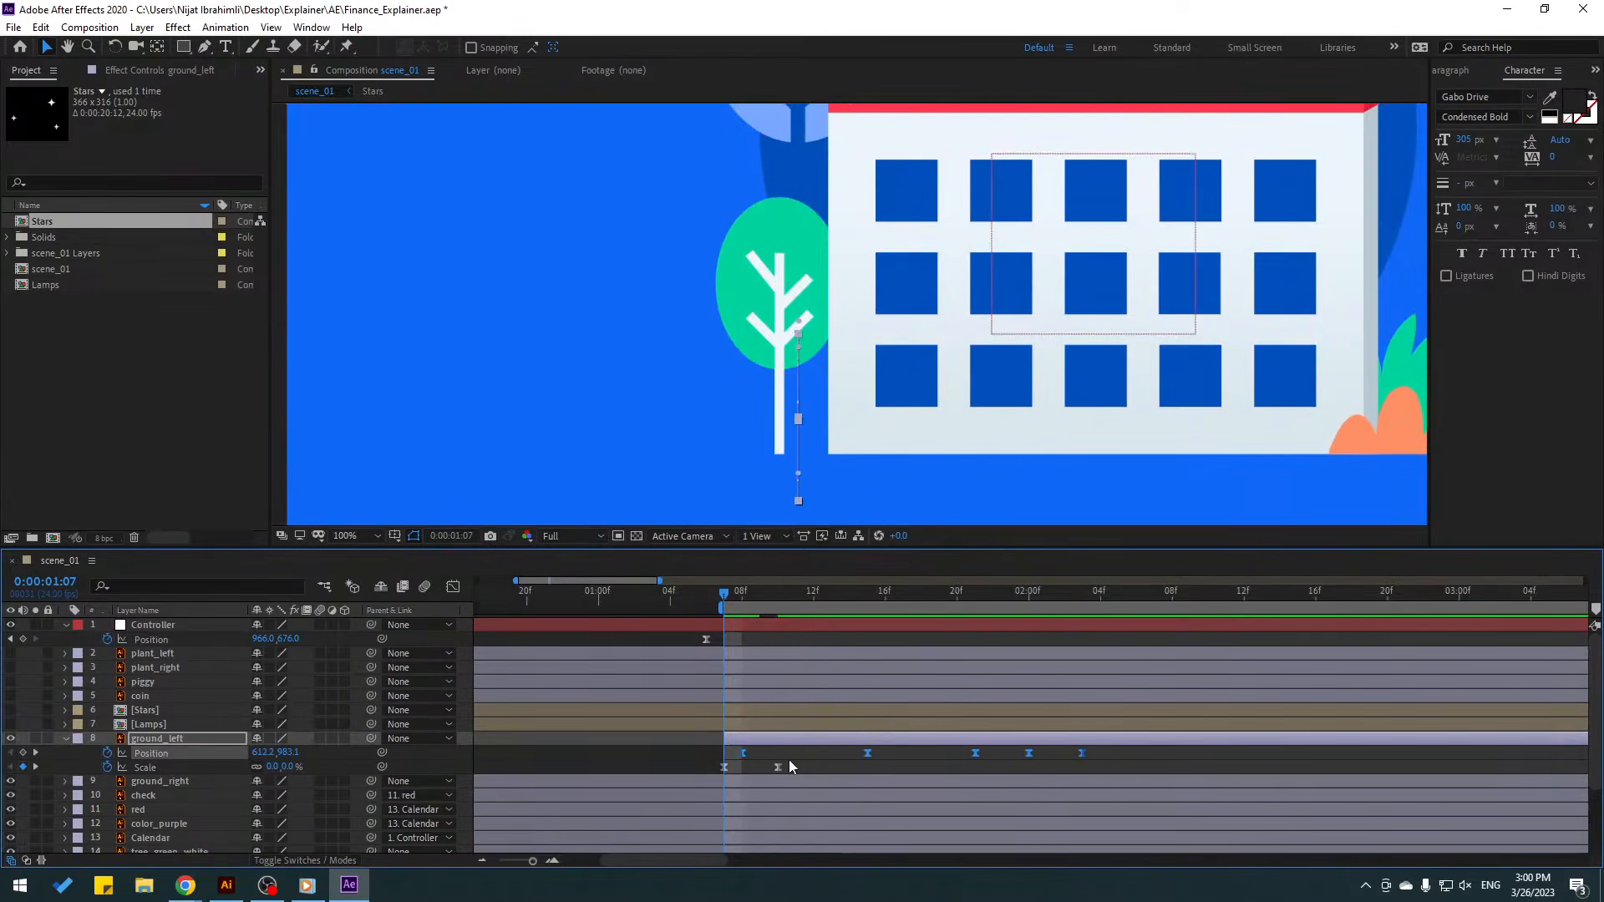
key("space")
key("space")
key("space")
key("space")
- Add a Rotation keyframe of -10° to ground_left at 0:00:01:07
left_click(183, 741)
key("shift+r")
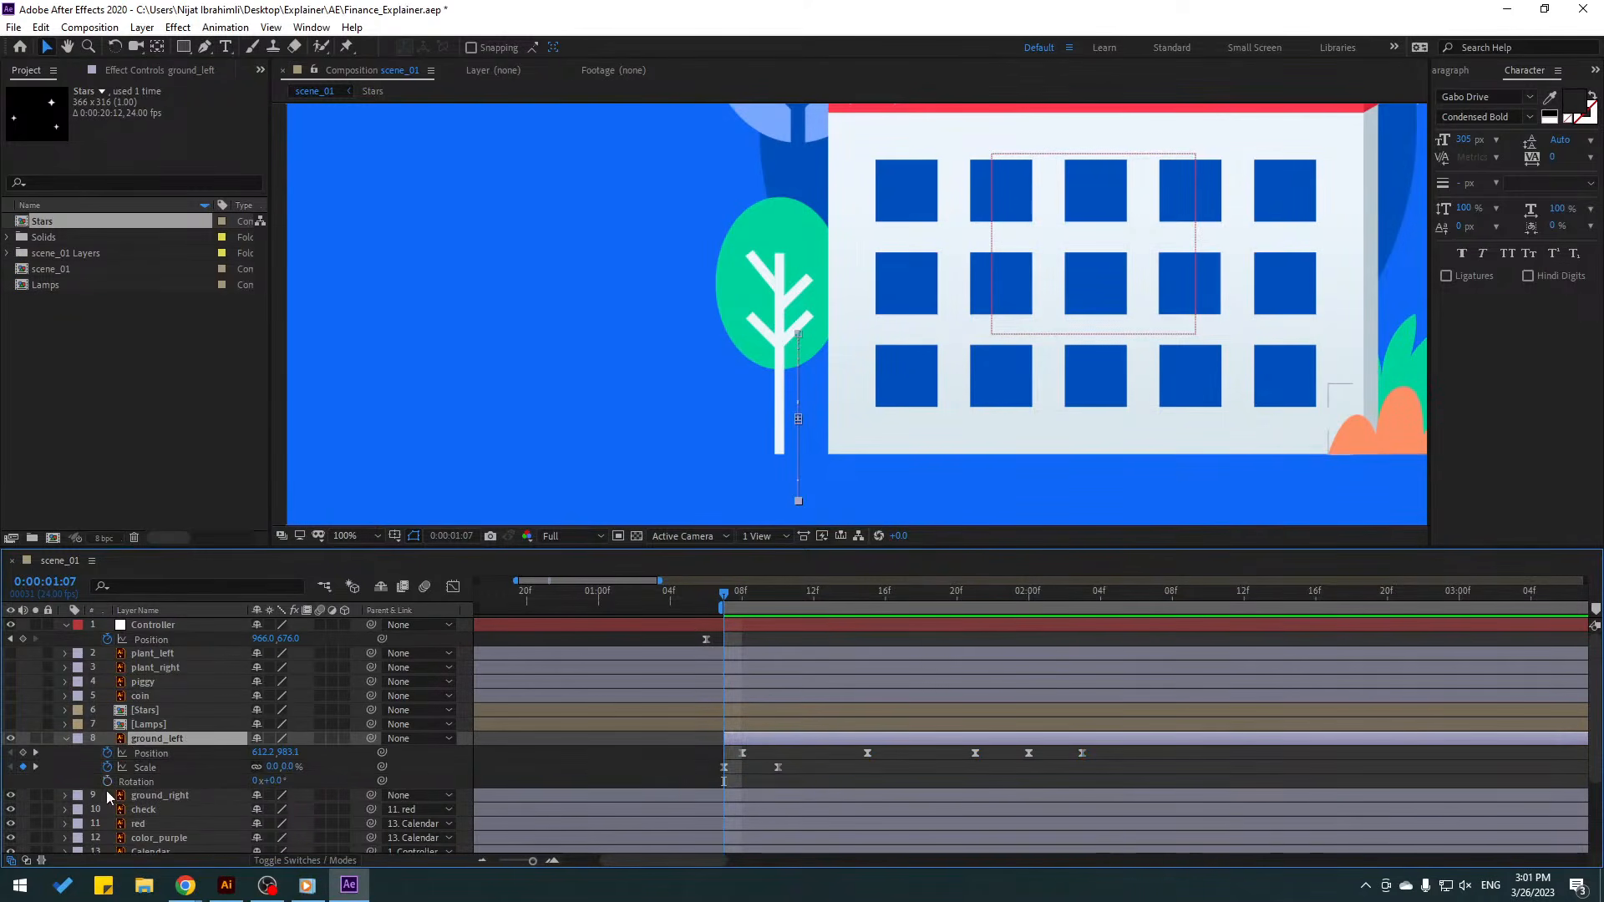
left_click(107, 782)
left_click(283, 782)
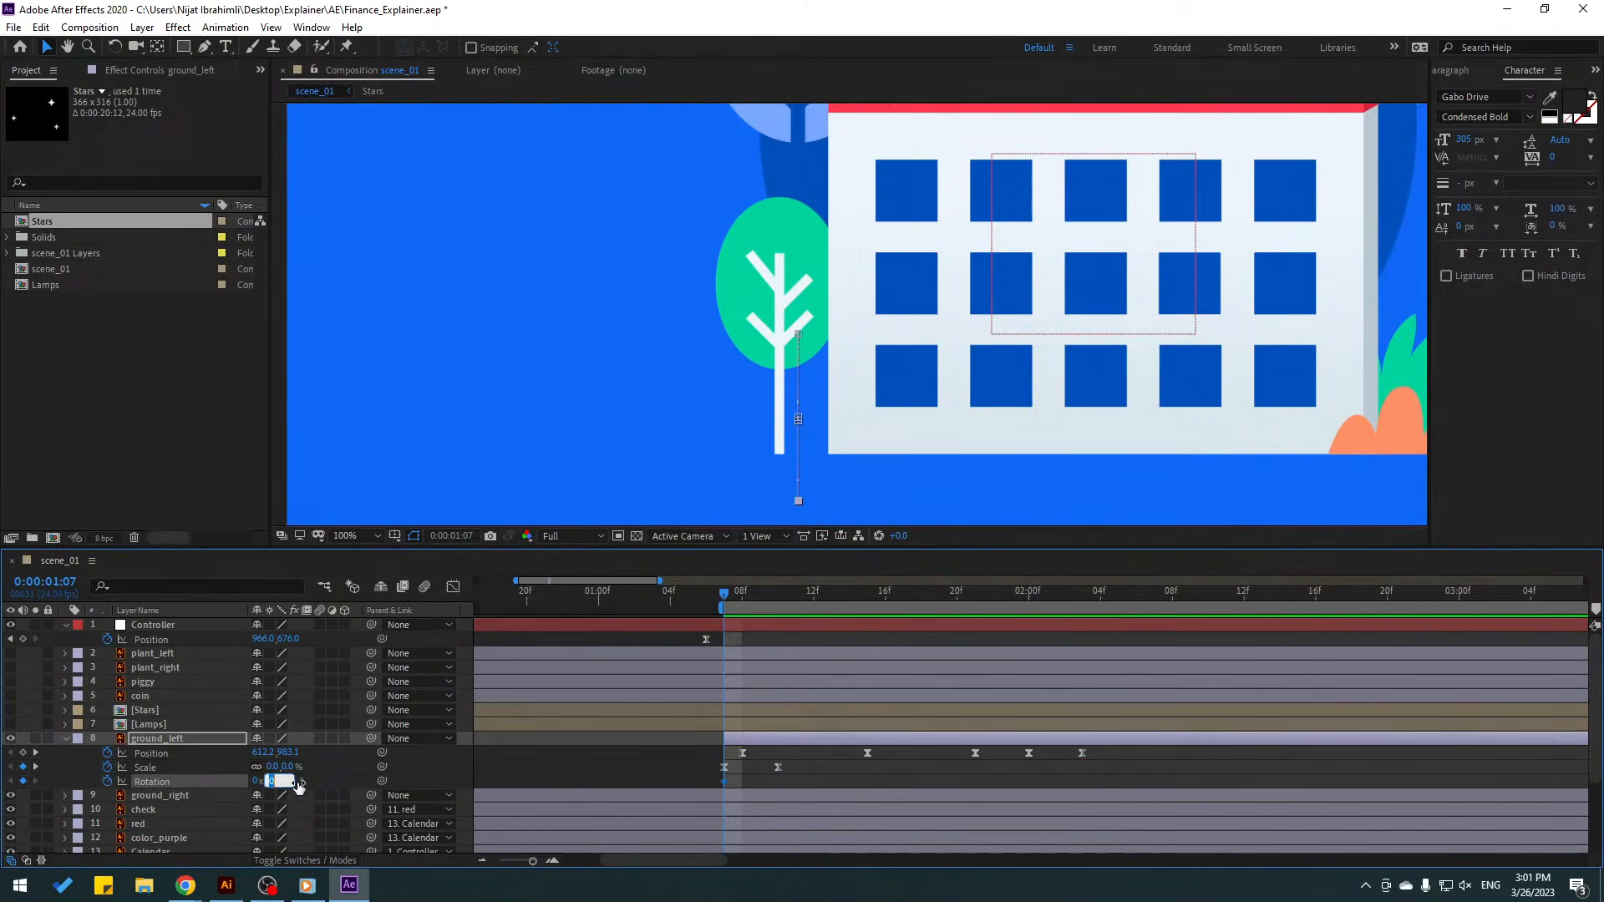
type("-10")
key("Return")
- Set ground_left's Rotation to 5° at 0:00:01:13 and -2.5° at 0:00:01:19
left_click_drag(729, 601, 940, 600)
type("5")
key("Return")
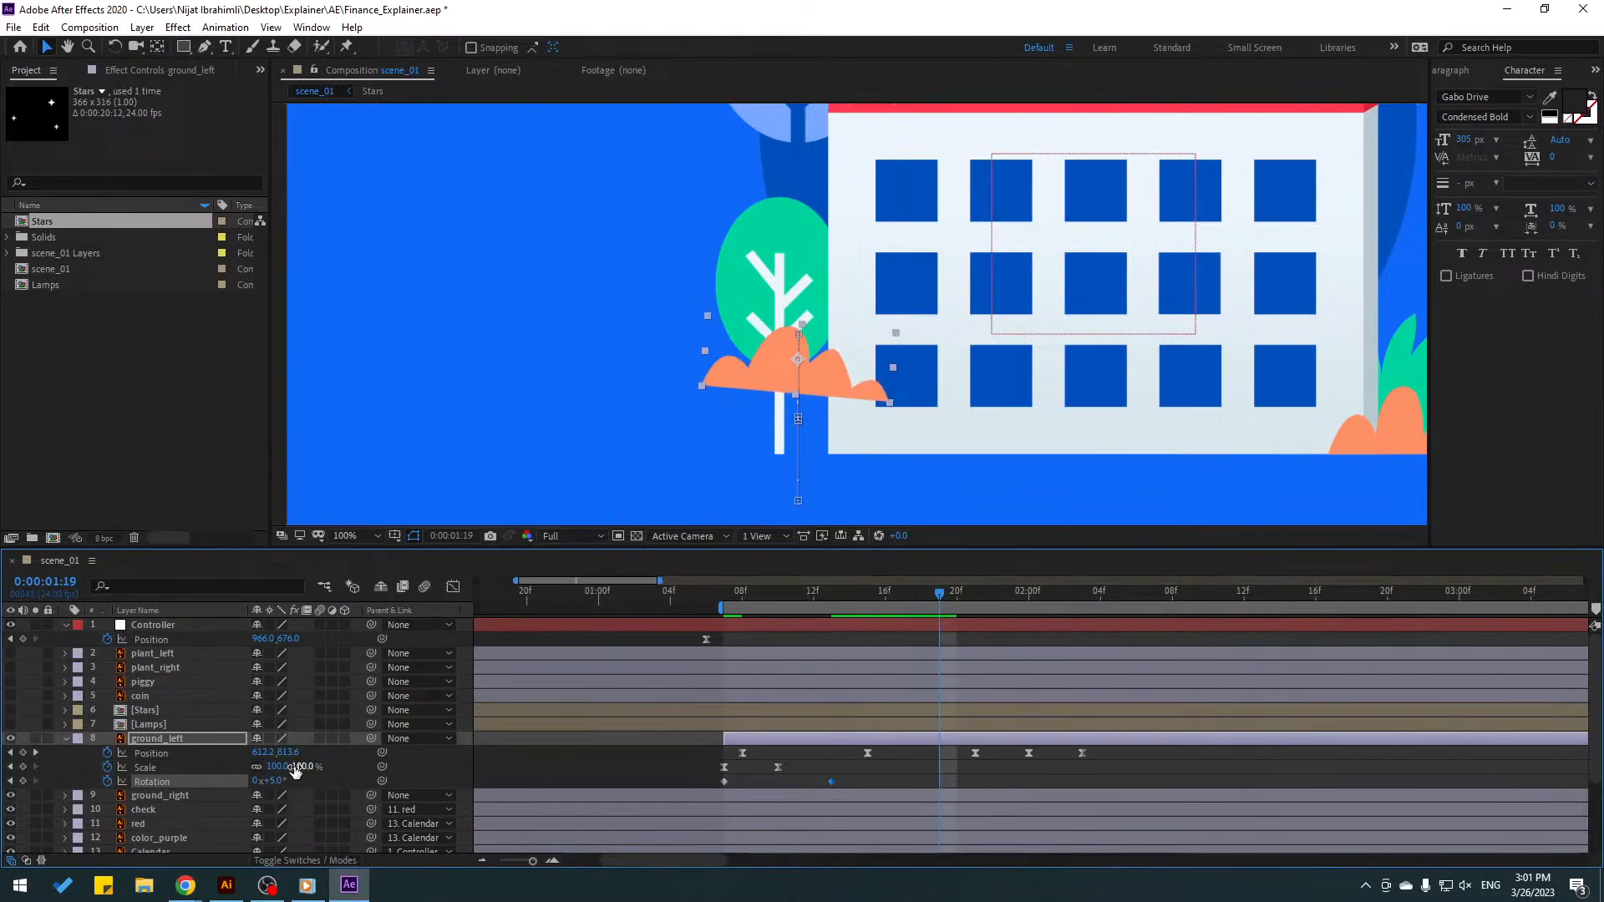
left_click(280, 782)
type("-2.5")
key("Return")
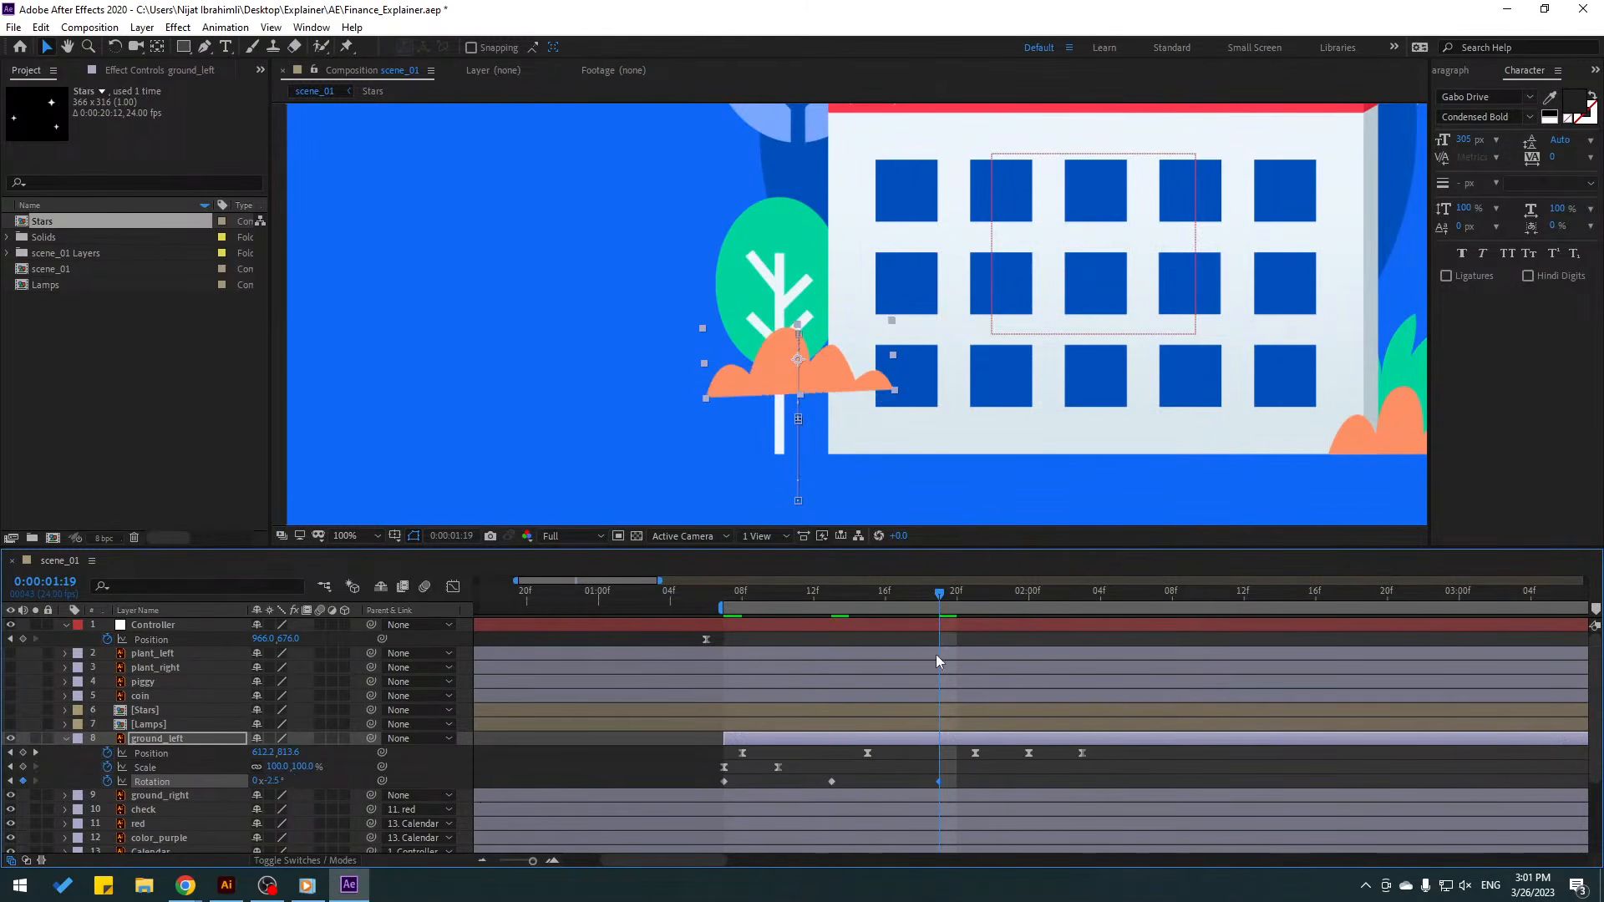
- Set ground_left's Rotation to 1° at 0:00:01:23 and 0° at 0:00:02:03
left_click_drag(962, 595, 1010, 591)
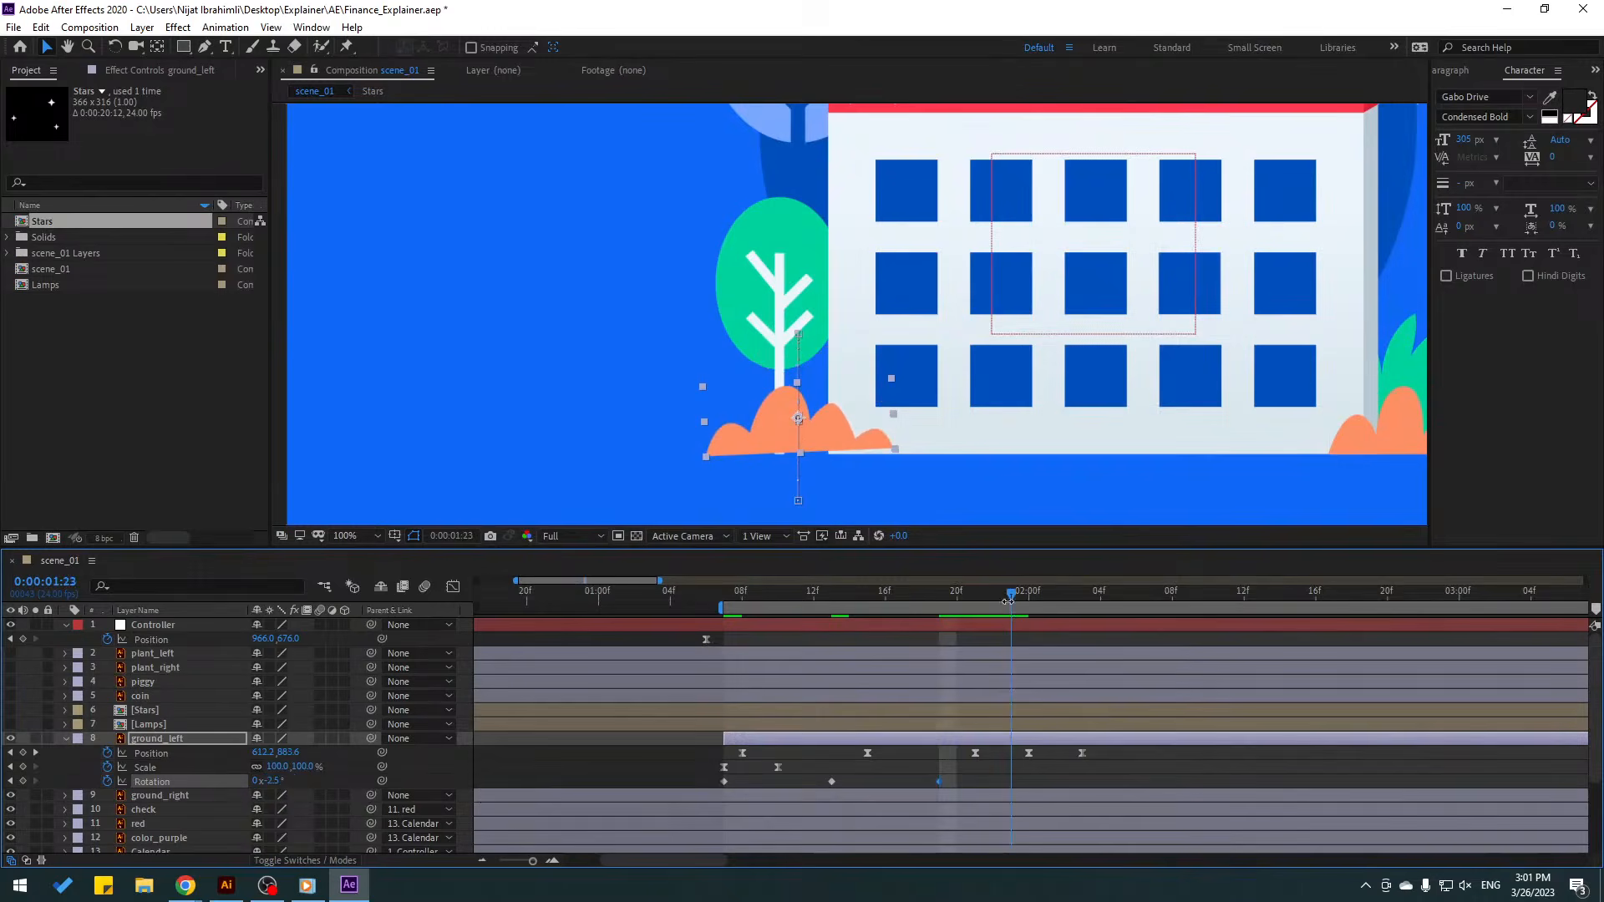
left_click(275, 782)
type("1")
key("Return")
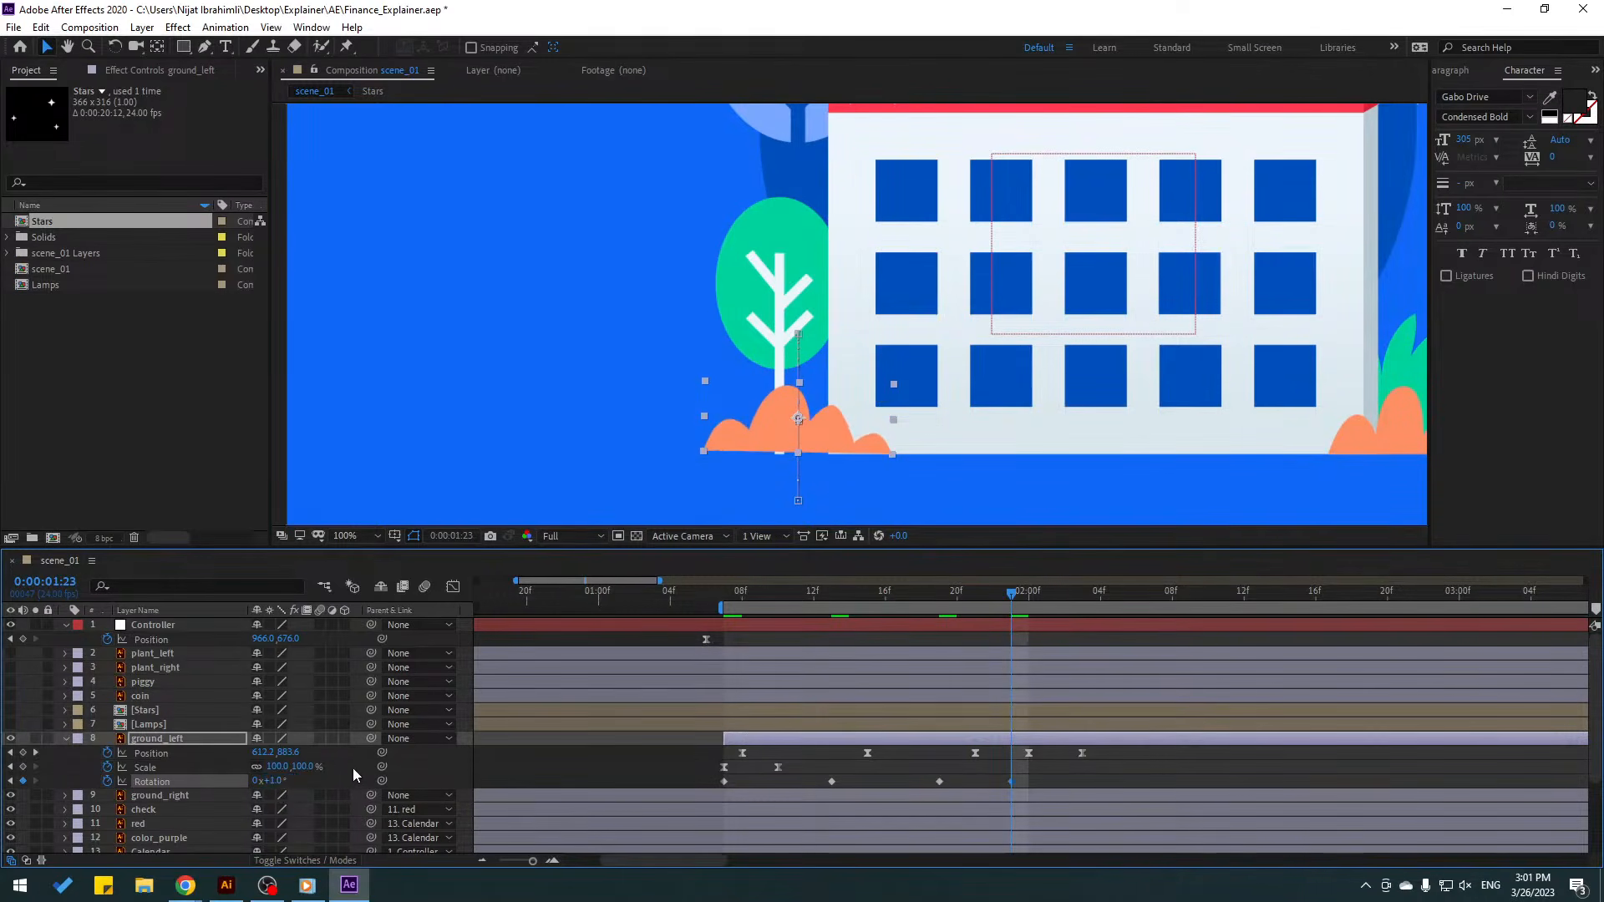
left_click(1076, 603)
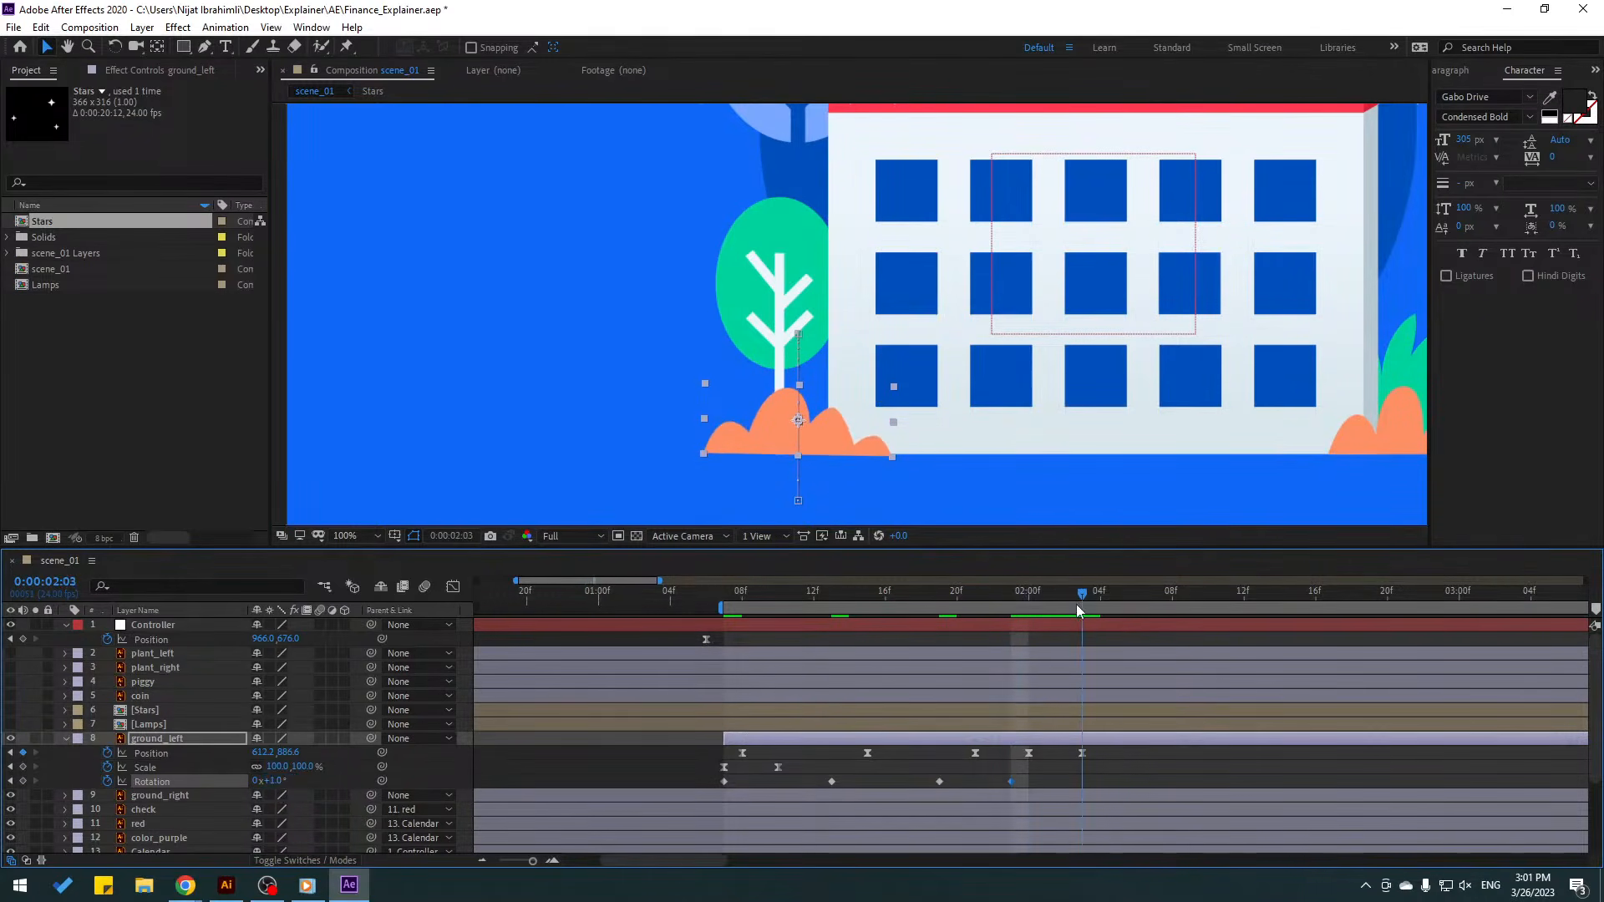
left_click(275, 782)
type("0")
key("Return")
- Apply Easy Ease to all of ground_left's Rotation keyframes and preview the wobble
left_click_drag(1071, 794, 695, 799)
right_click(724, 782)
mouse_move(795, 769)
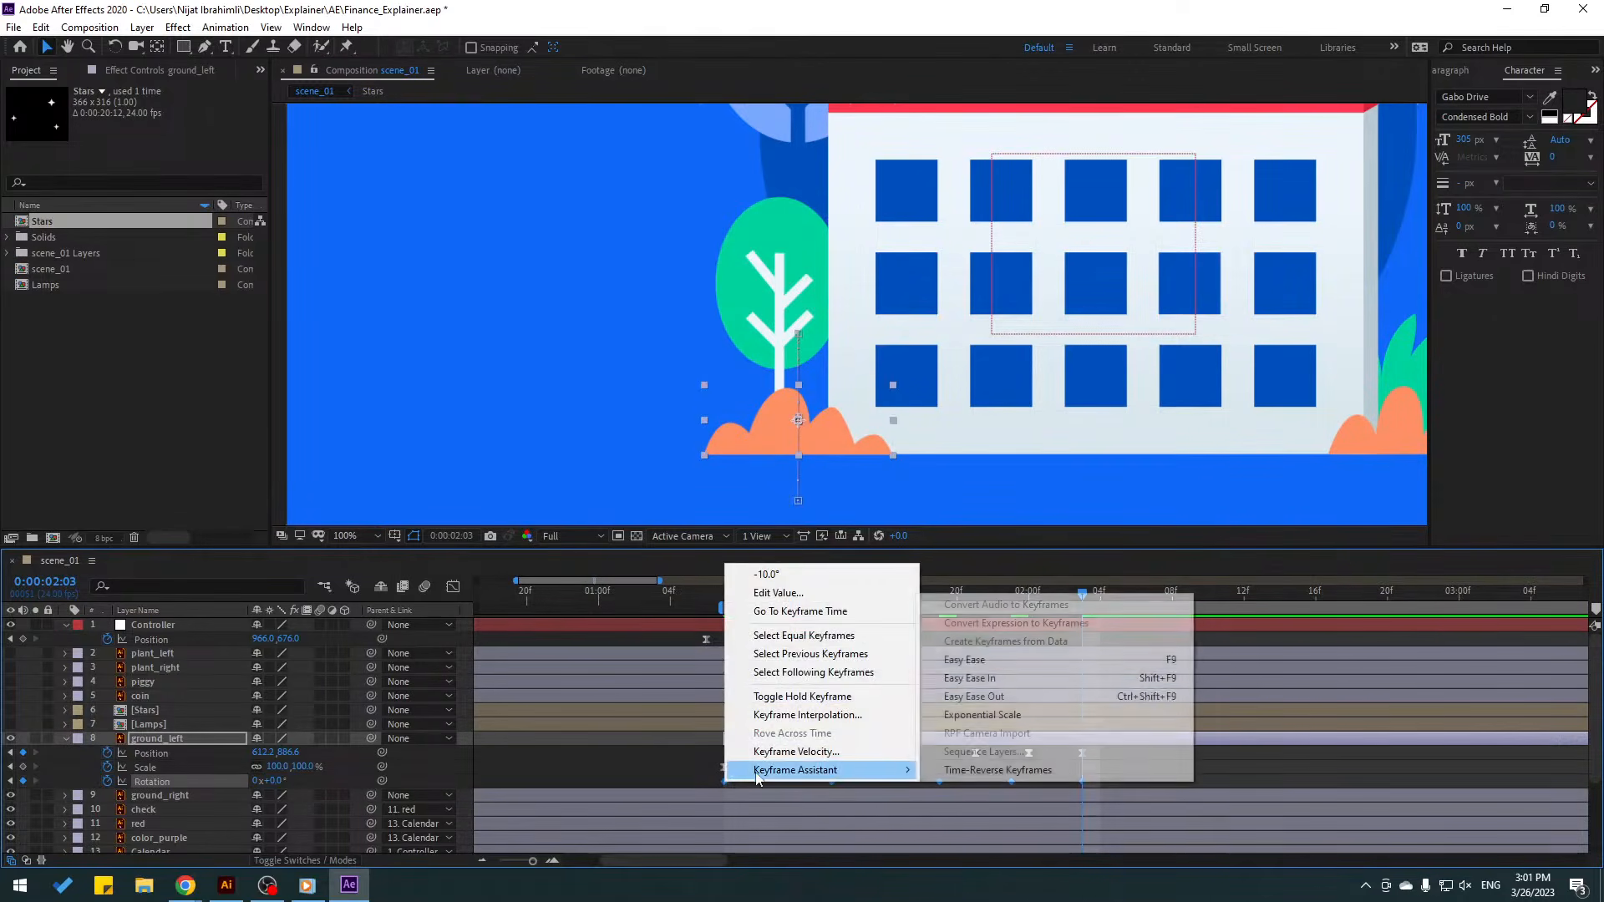
left_click(961, 640)
left_click(1245, 764)
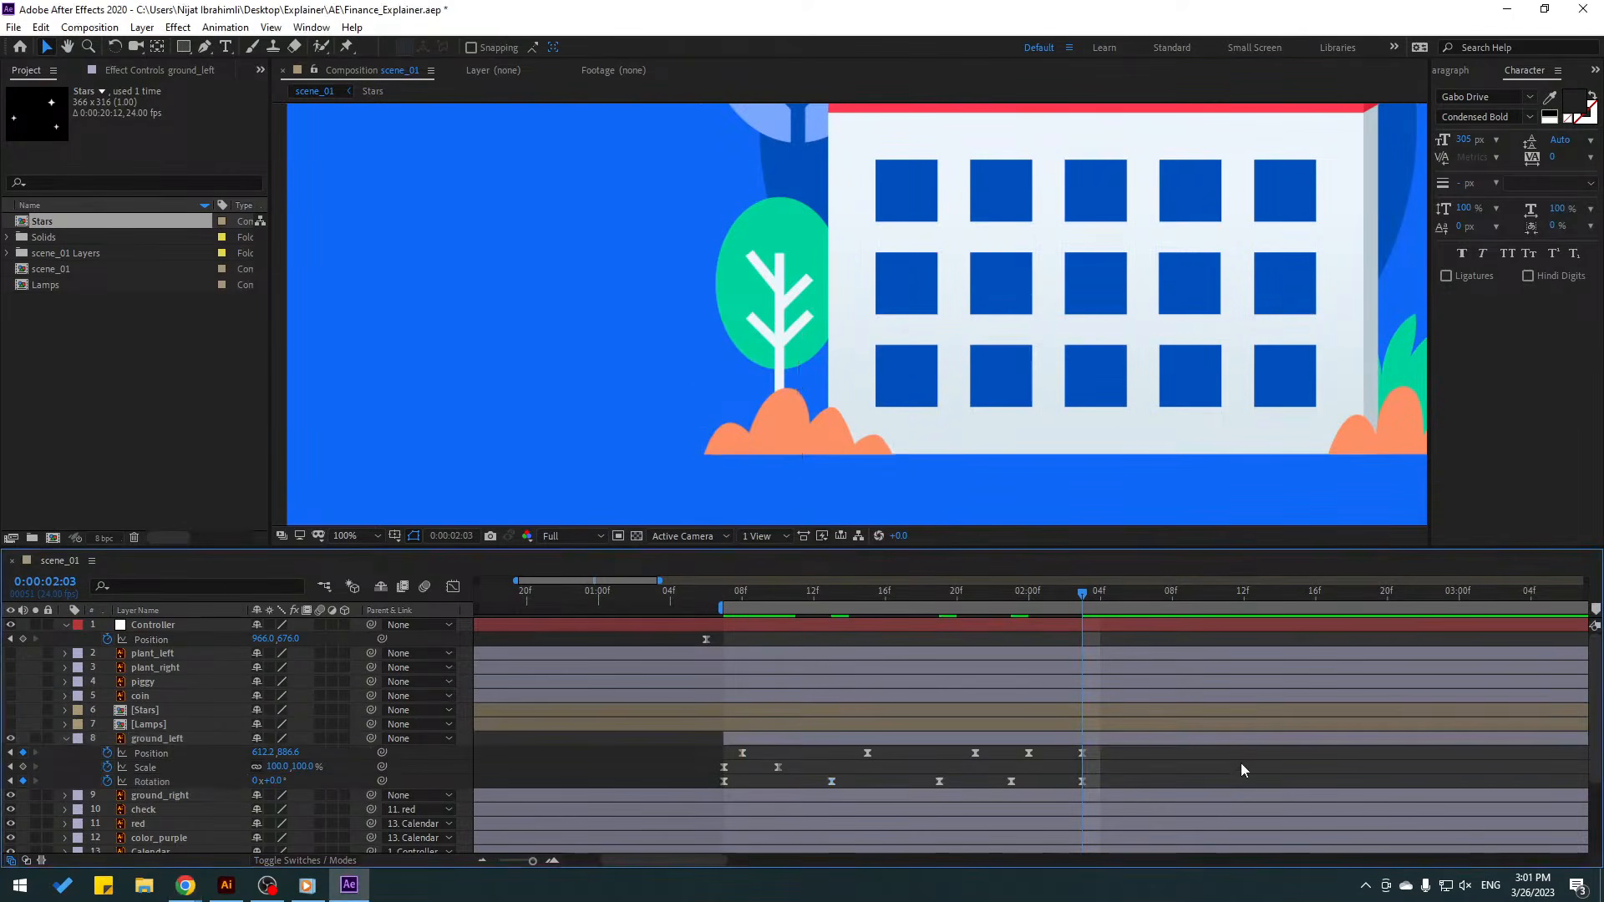
key("space")
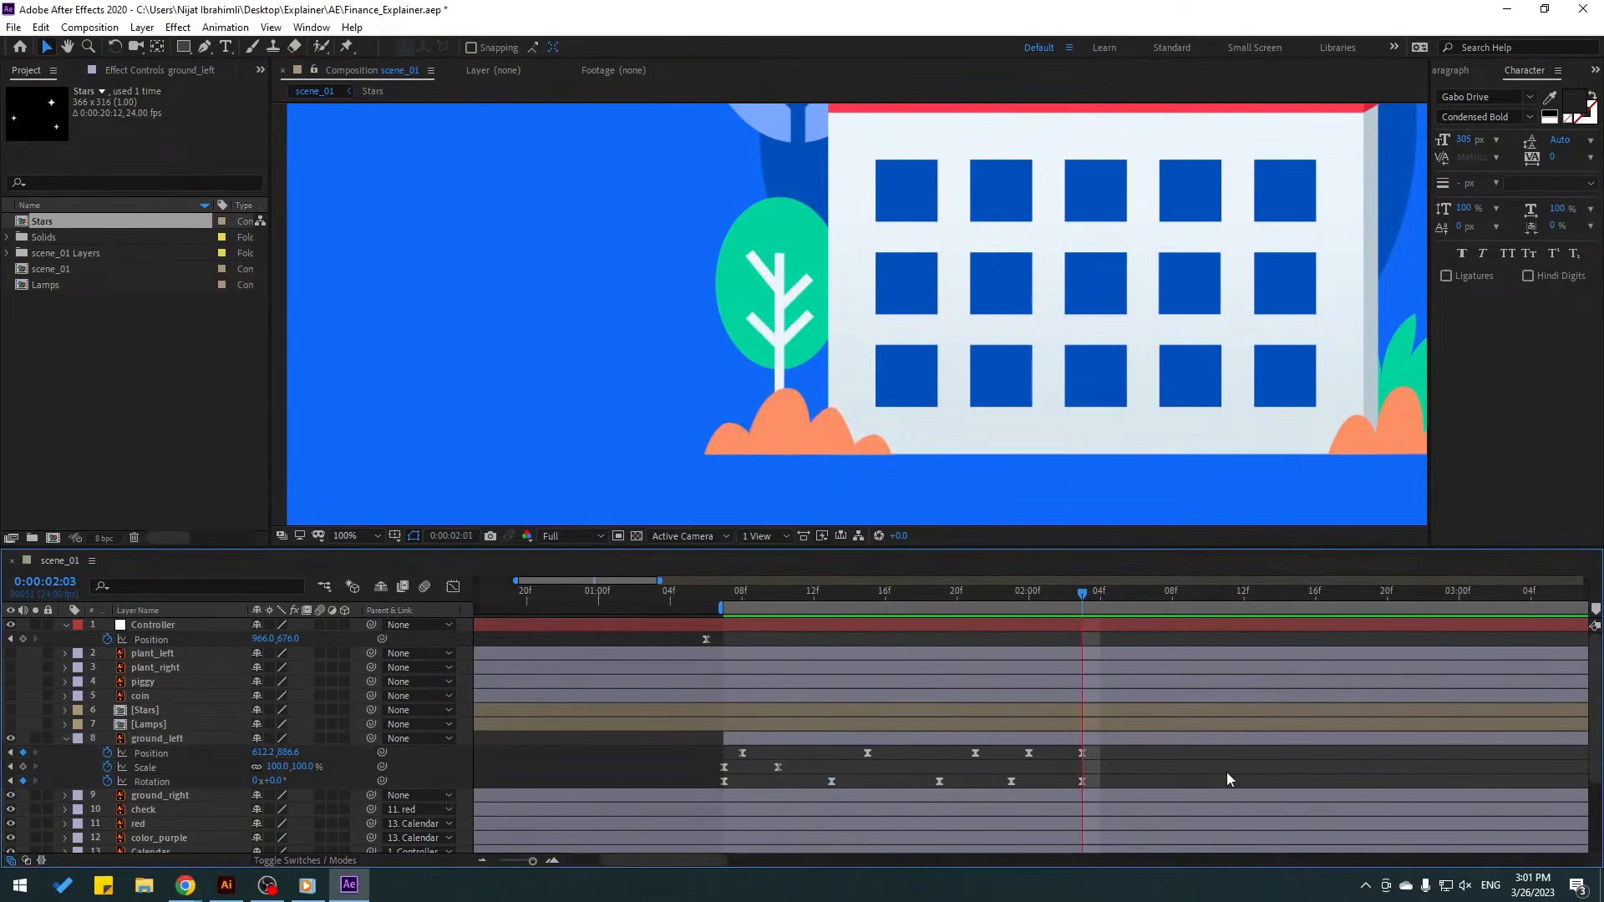
key("space")
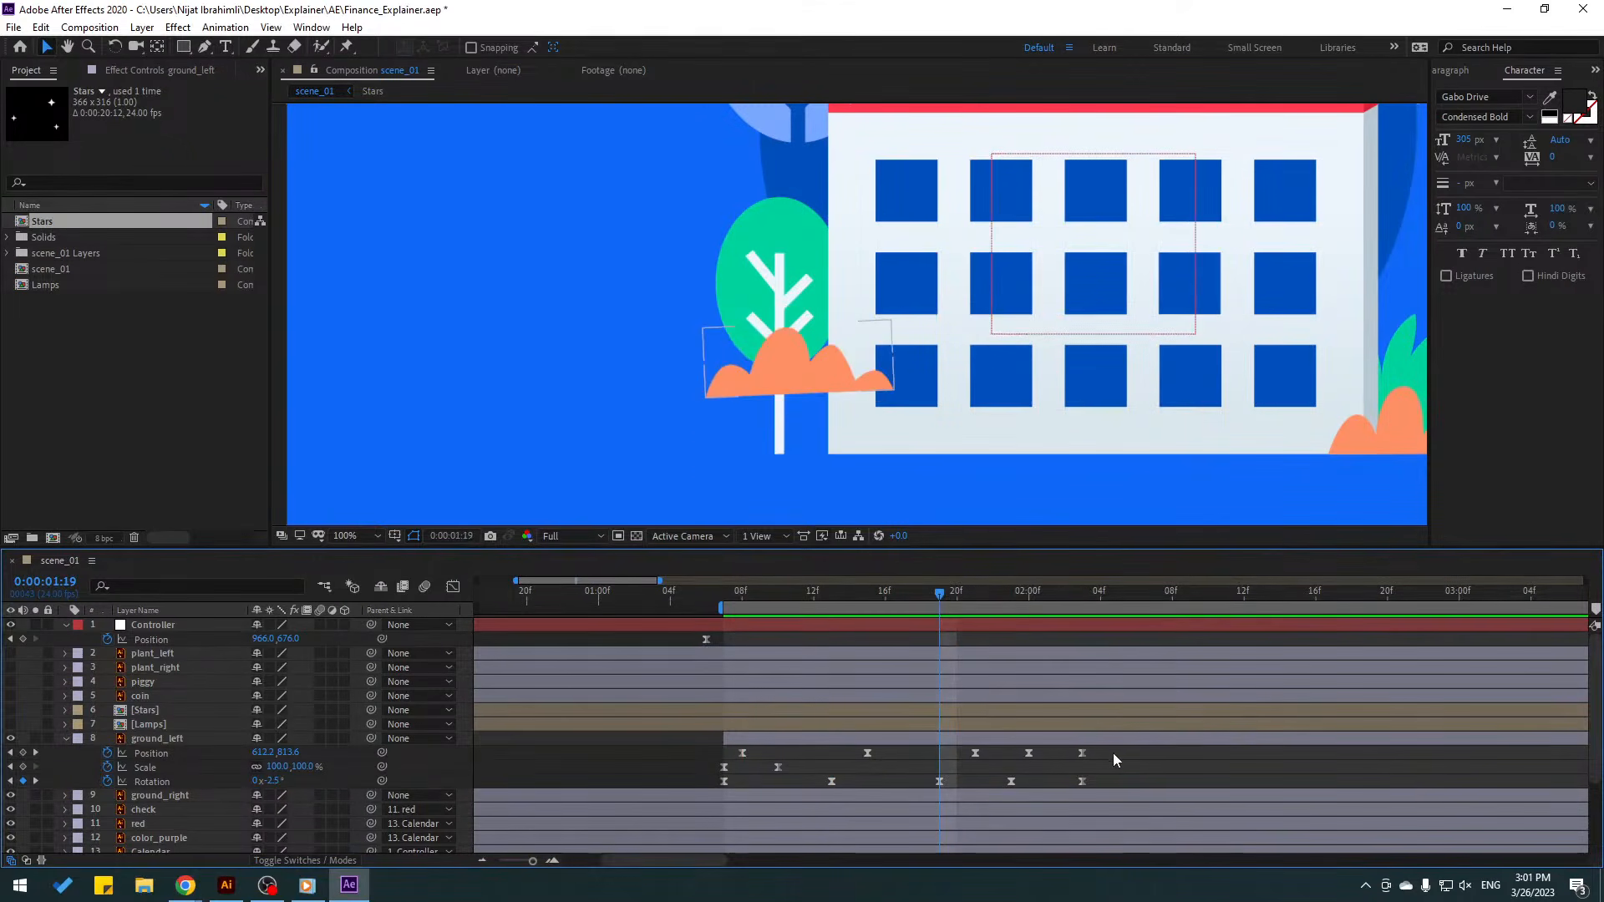
- Start the ground_right layer at 0:00:01:07 and copy ground_left's Position, Scale and Rotation keyframes onto it, with Position starting at 0:00:01:08
left_click_drag(1119, 750, 685, 806)
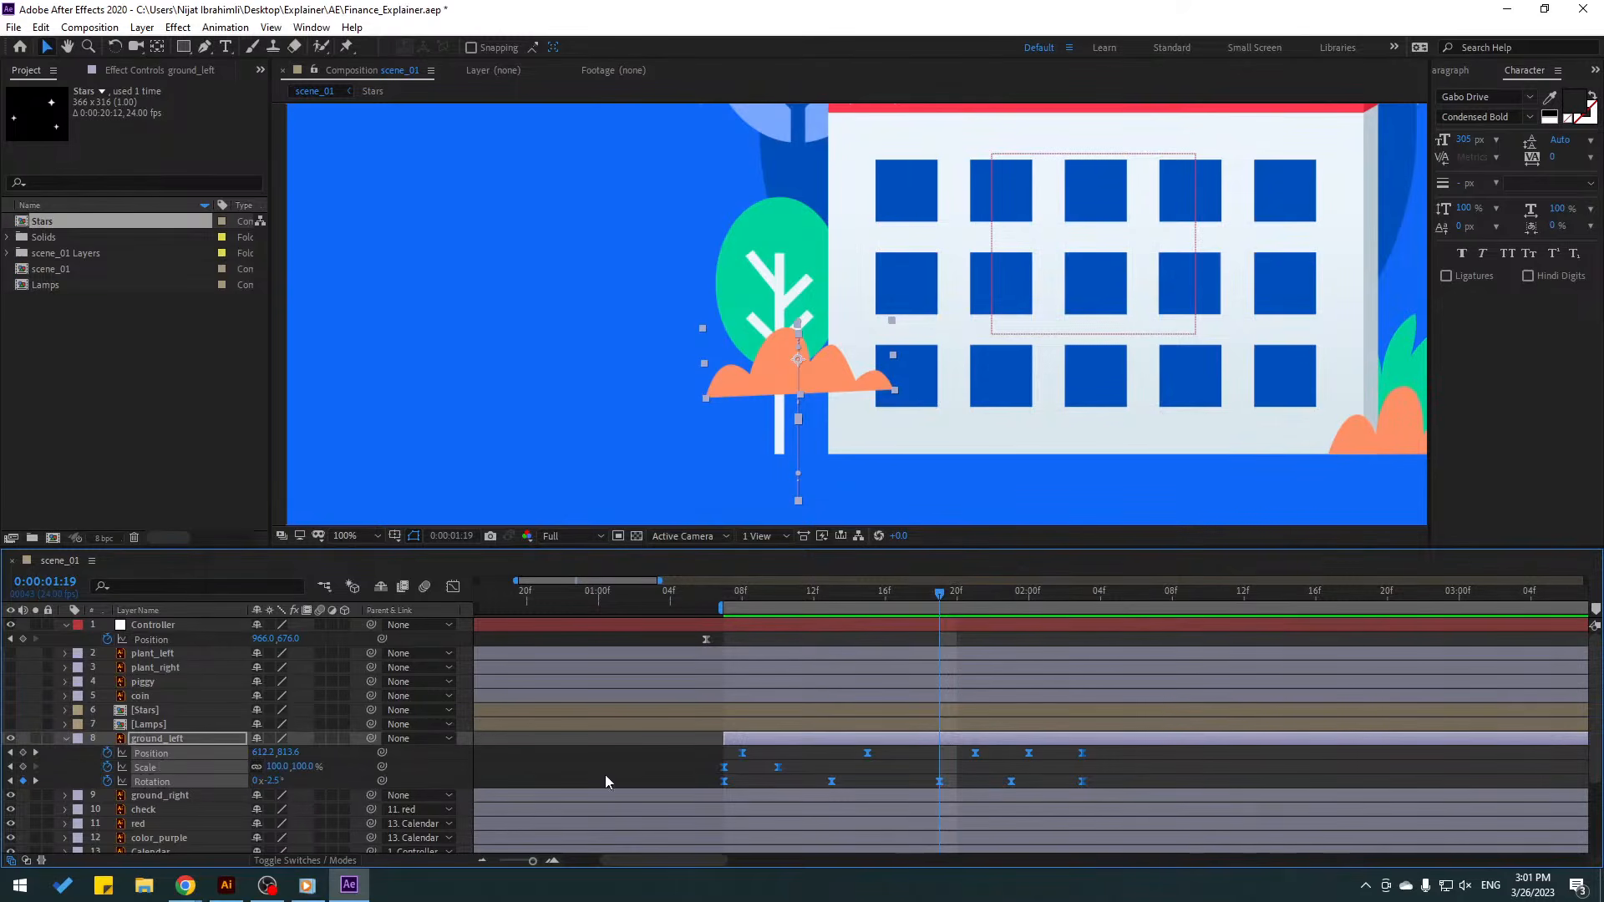
left_click(66, 742)
scroll(1160, 390, "down", 1)
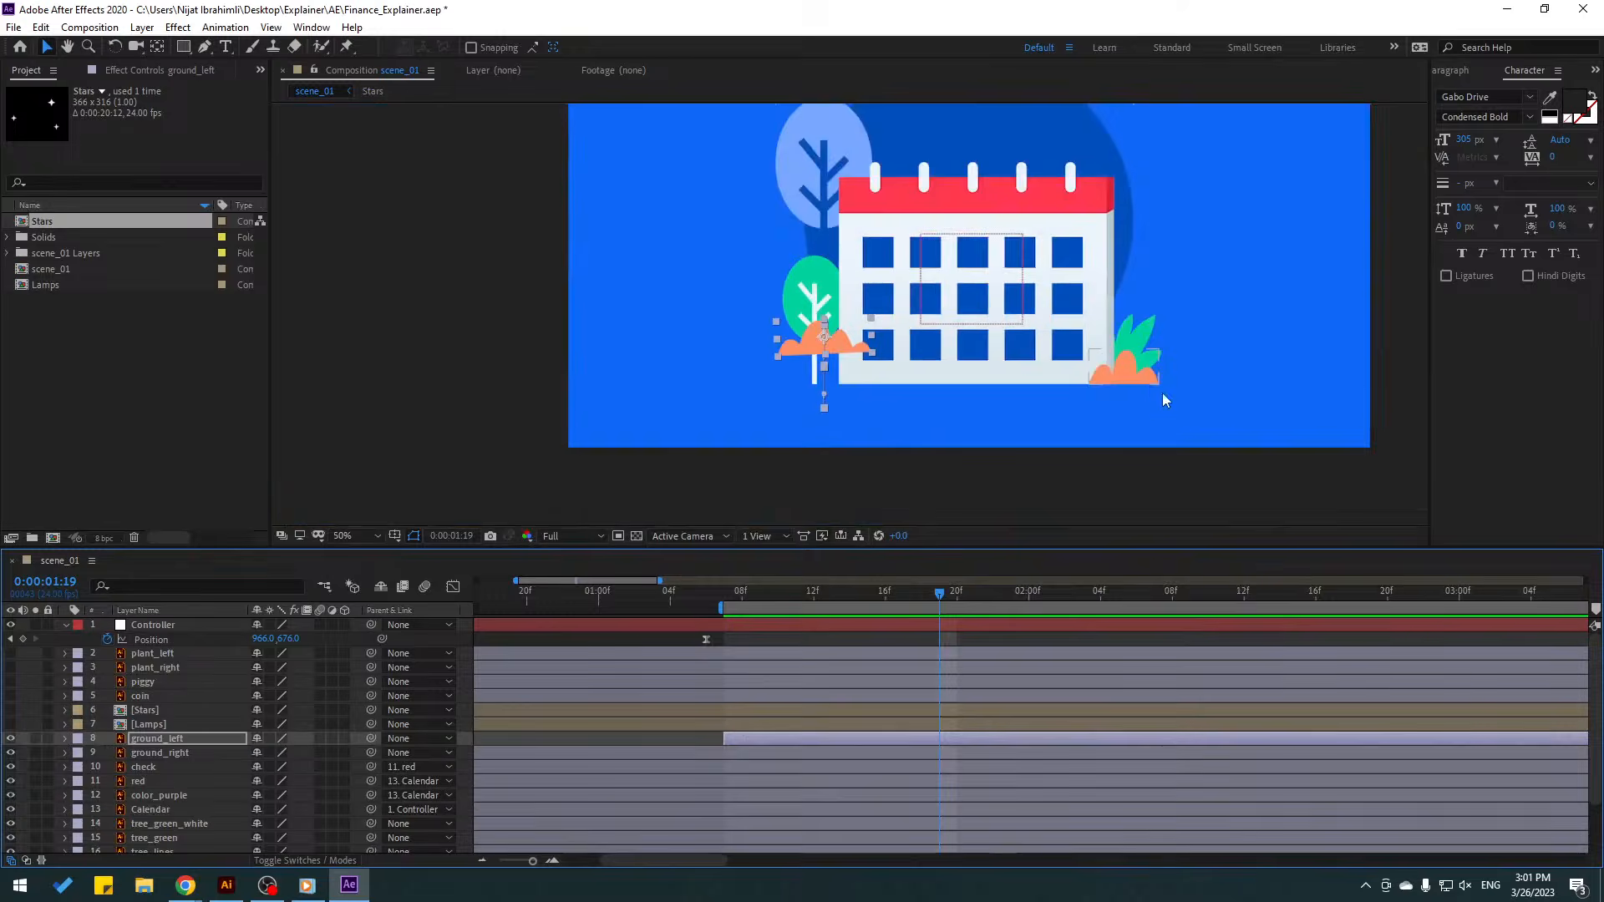
left_click_drag(1191, 426, 930, 396)
scroll(1112, 447, "up", 1)
left_click(933, 401)
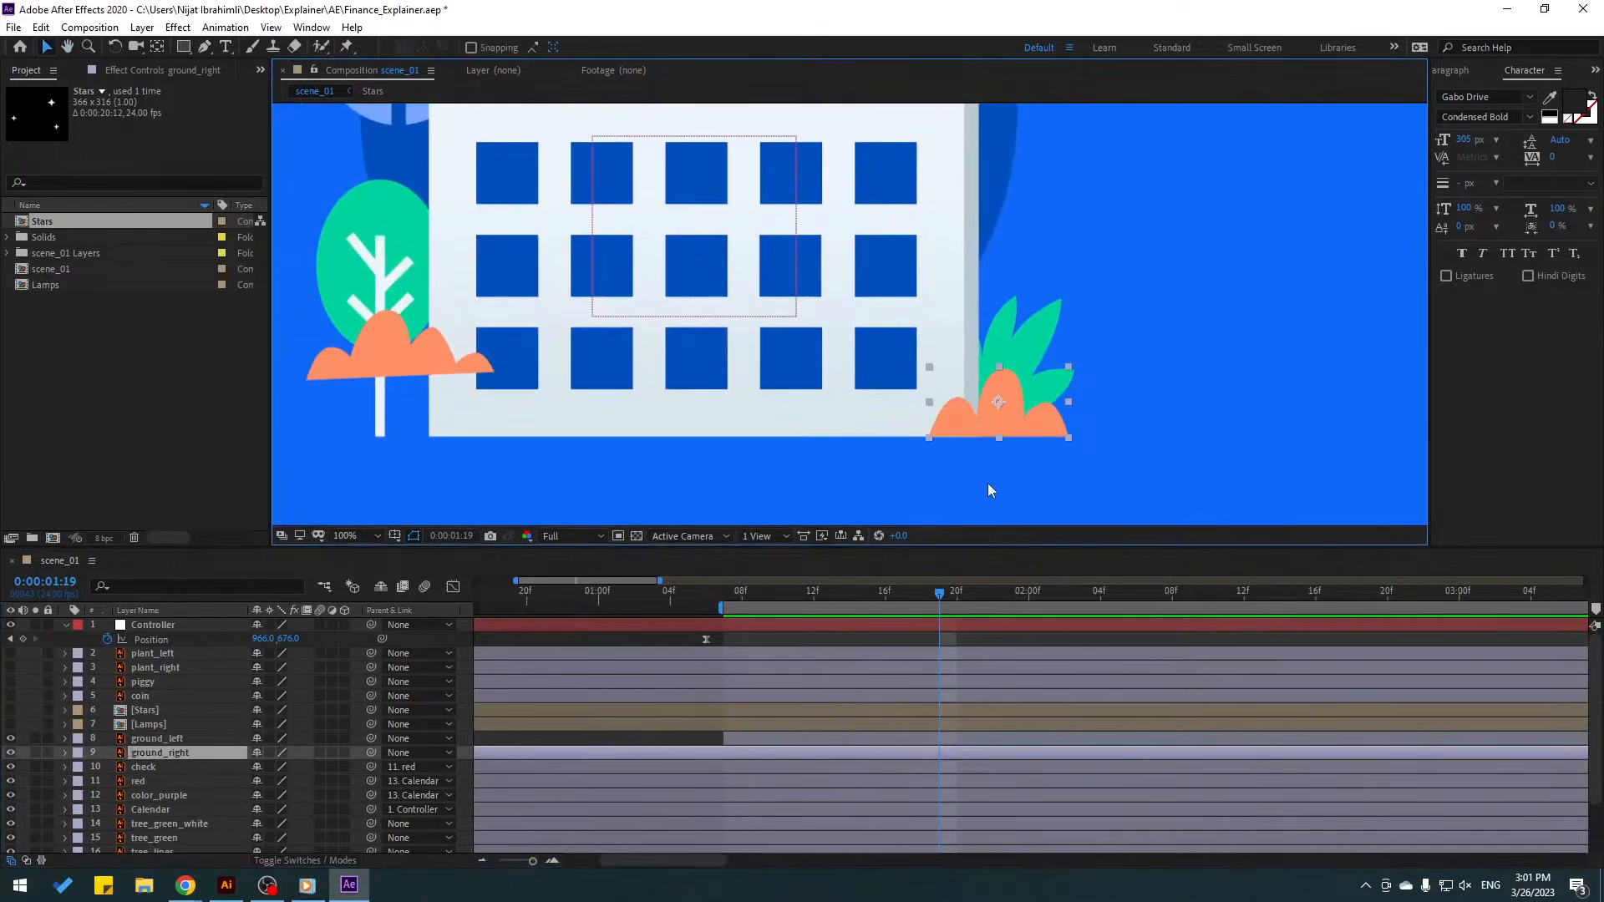
left_click_drag(492, 756, 1049, 756)
mouse_move(828, 611)
left_mouse_down()
mouse_move(727, 600)
mouse_move(845, 600)
mouse_move(745, 594)
mouse_move(831, 593)
left_mouse_up()
key("p")
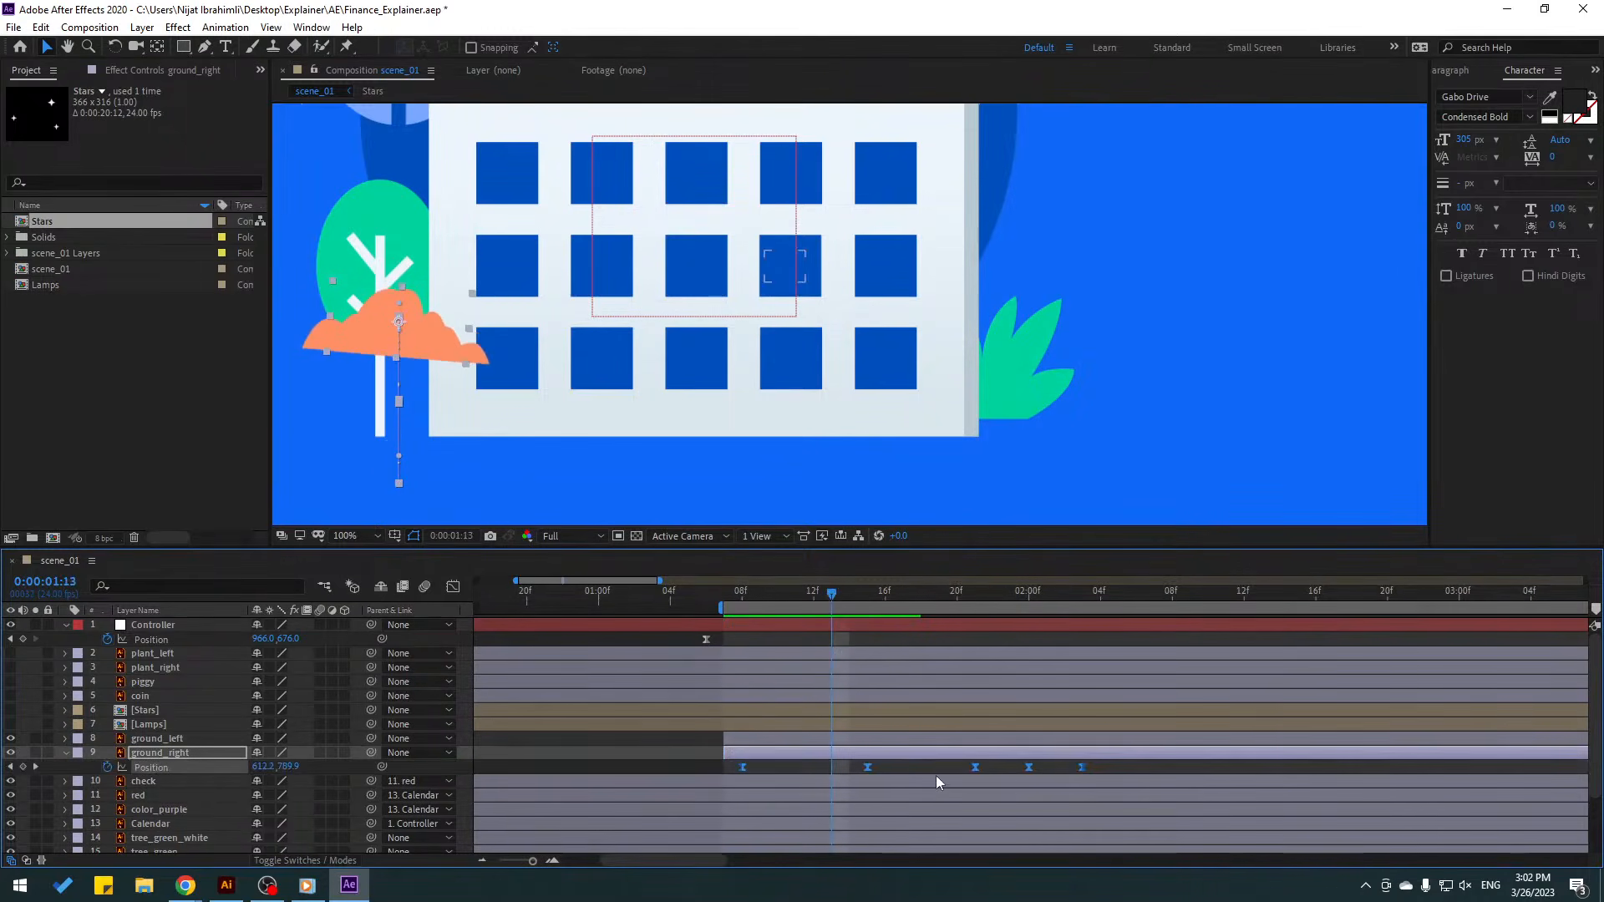
- Shift all of ground_right's Position keyframes horizontally to X 1321.2, delay the layer to start at 0:00:01:10, and preview
left_click_drag(1091, 771, 735, 781)
left_click_drag(838, 600, 1081, 620)
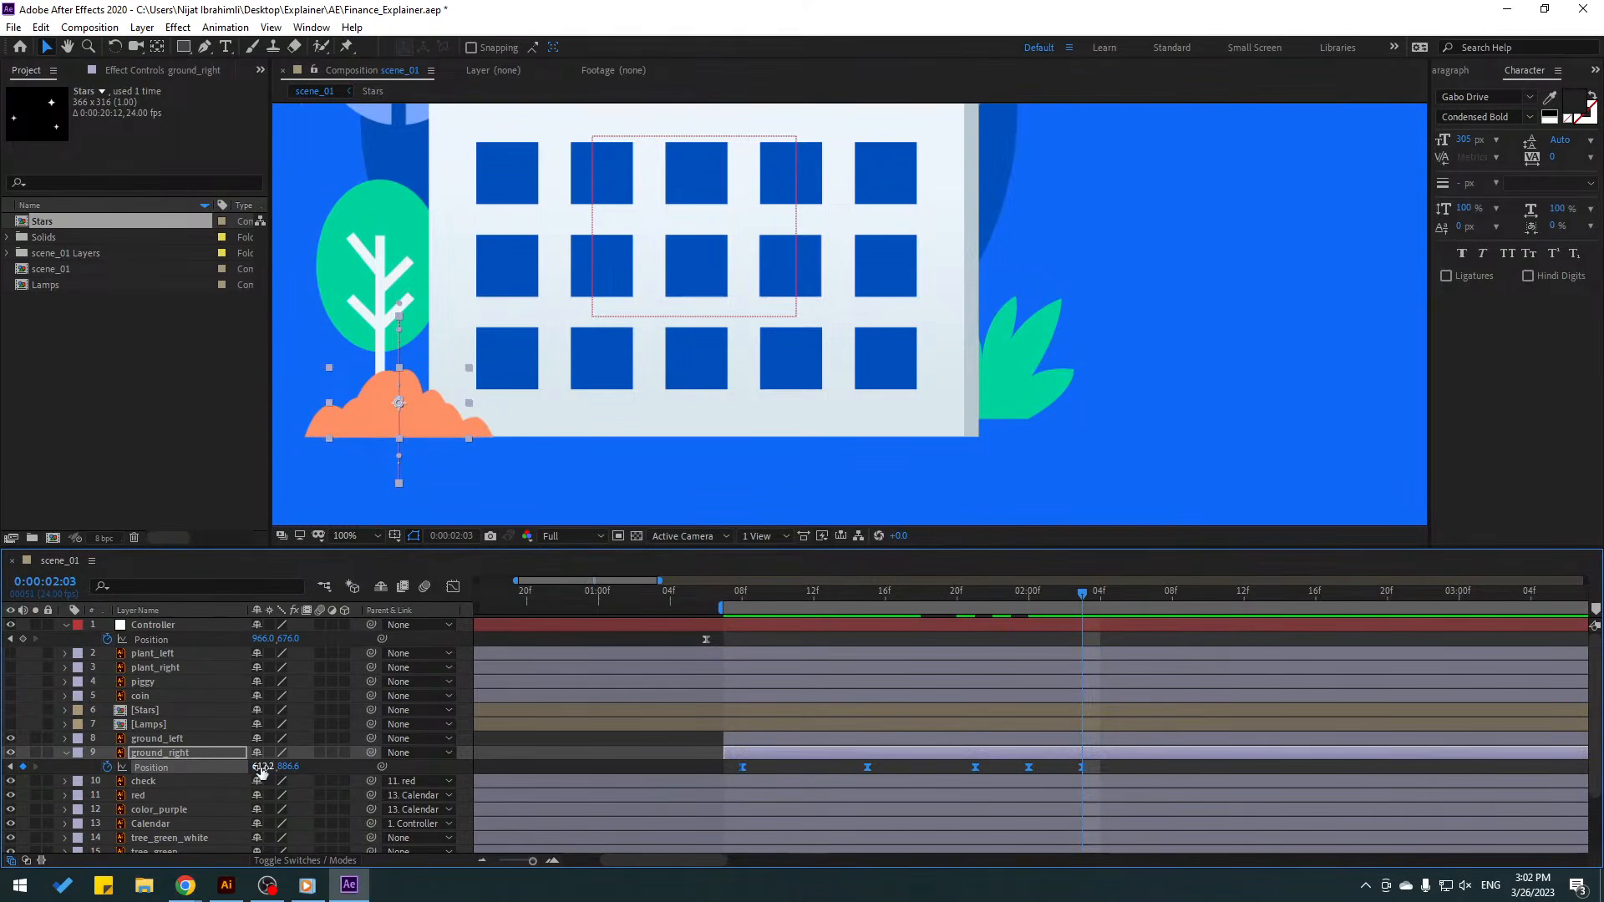
left_click_drag(260, 770, 831, 745)
key("space")
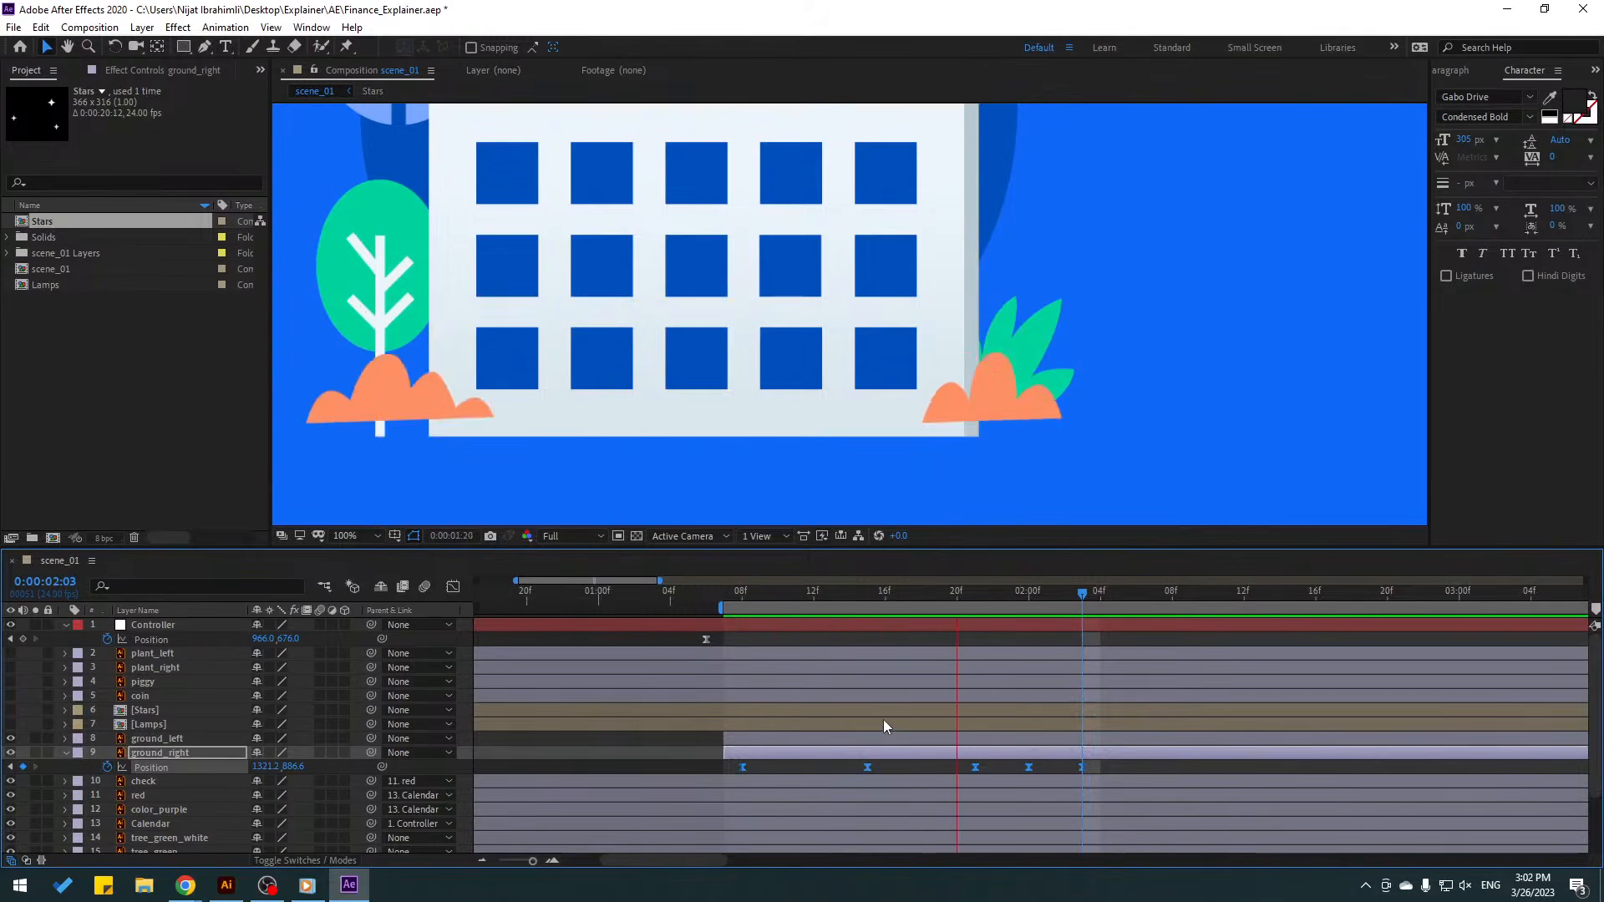
key("space")
left_click_drag(735, 755, 802, 758)
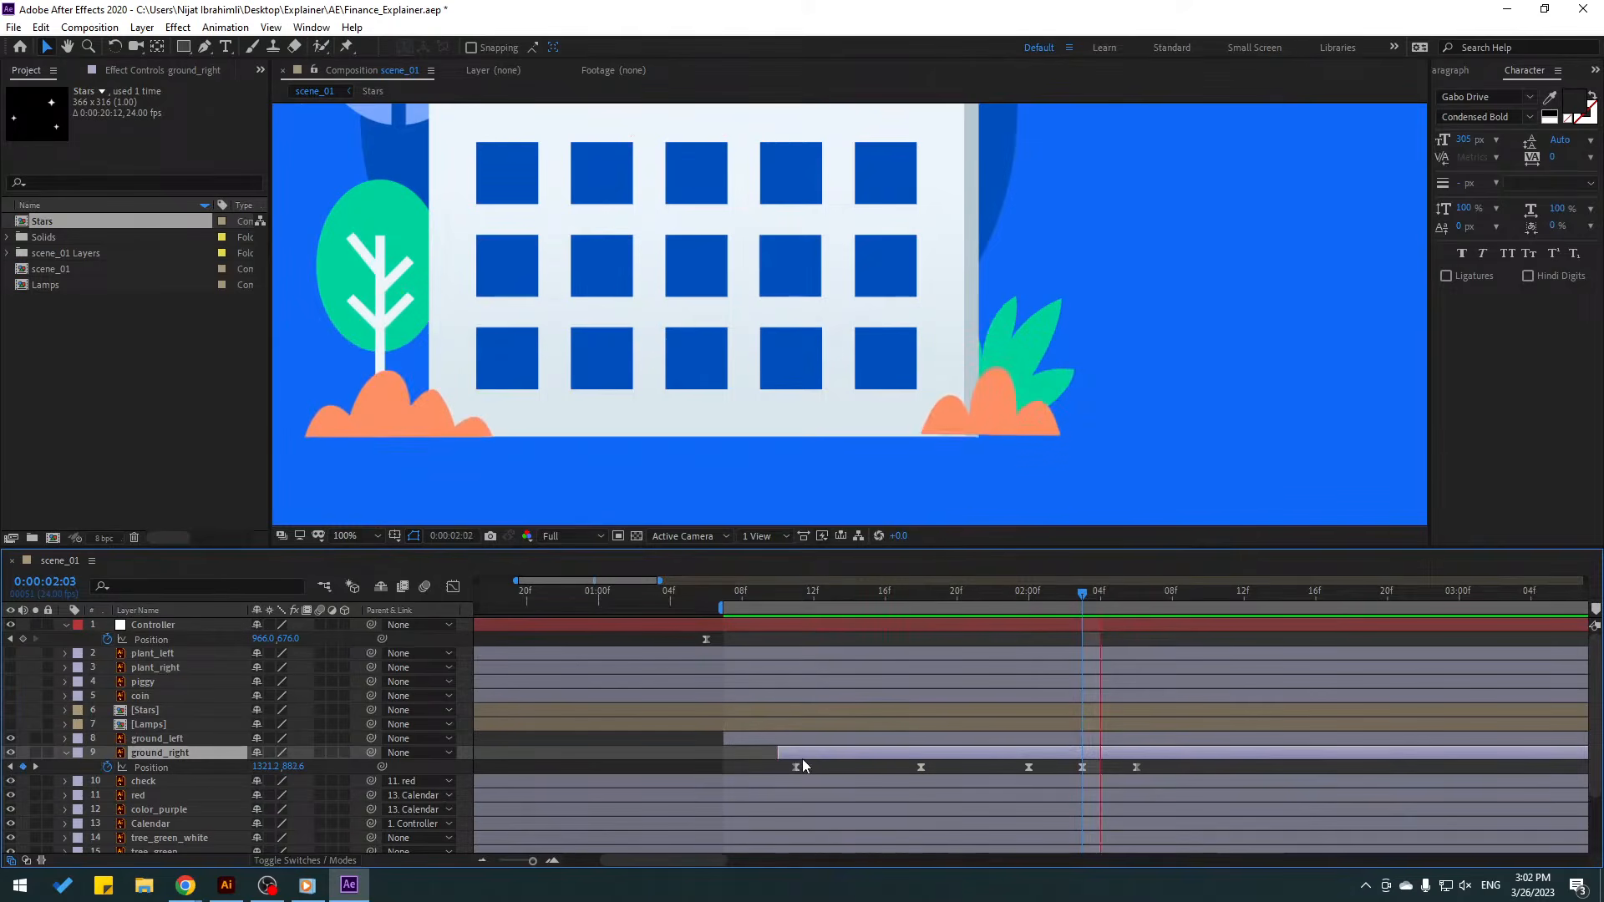
key("space")
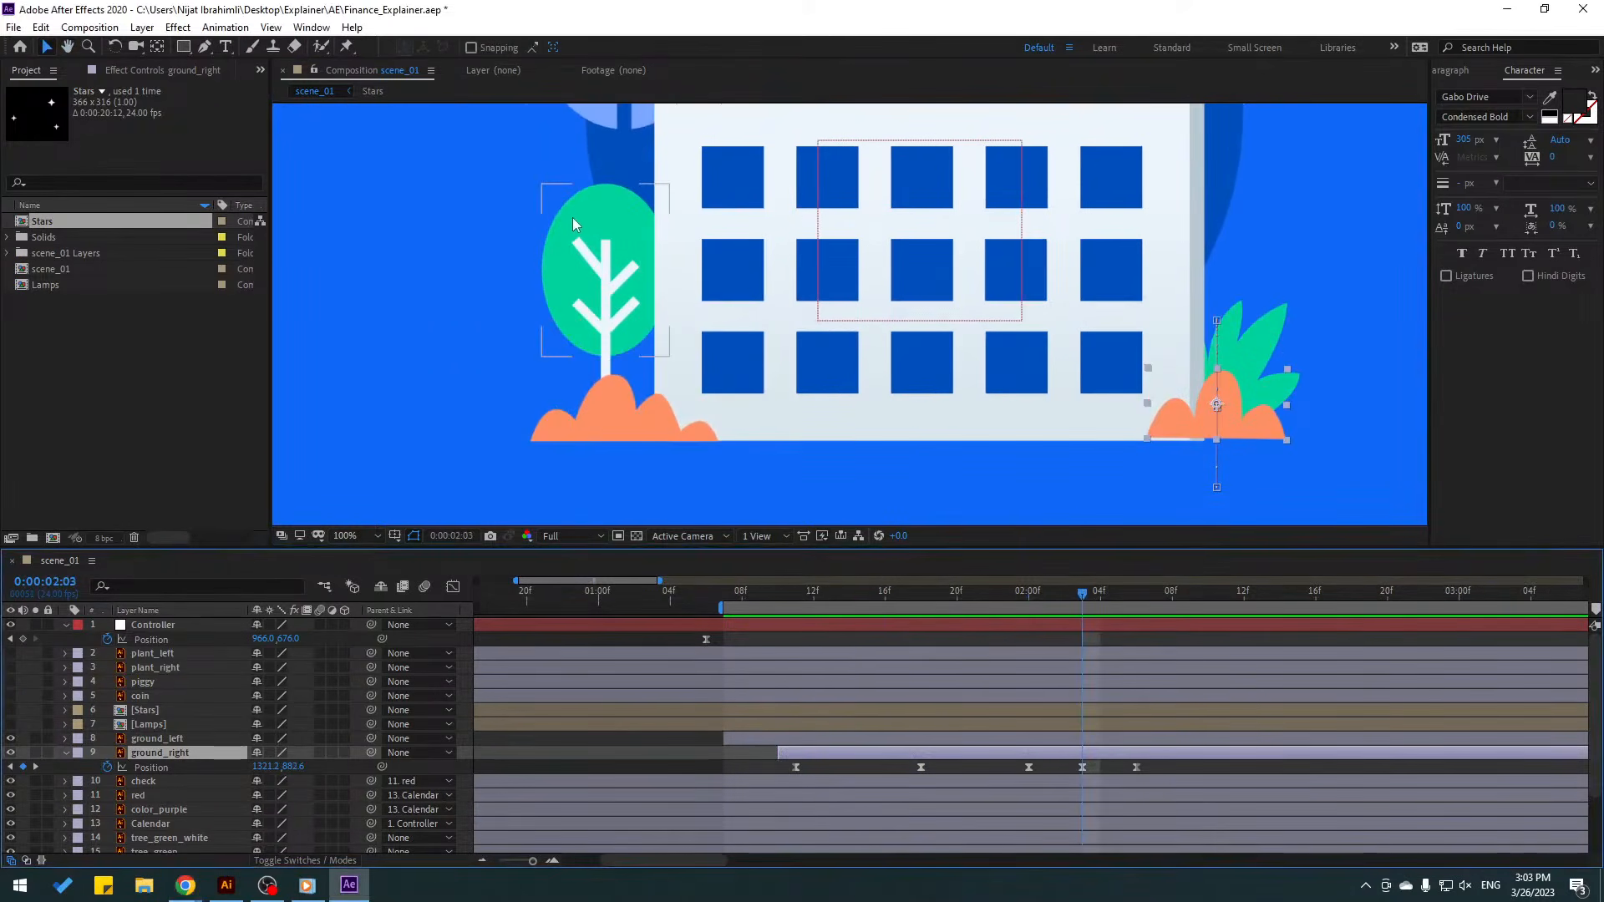
- Start the tree_green layer at 0:00:01:10 and paste the copied bounce keyframes onto it, with Position starting at 0:00:01:11
left_click(583, 209)
scroll(159, 786, "down", 3)
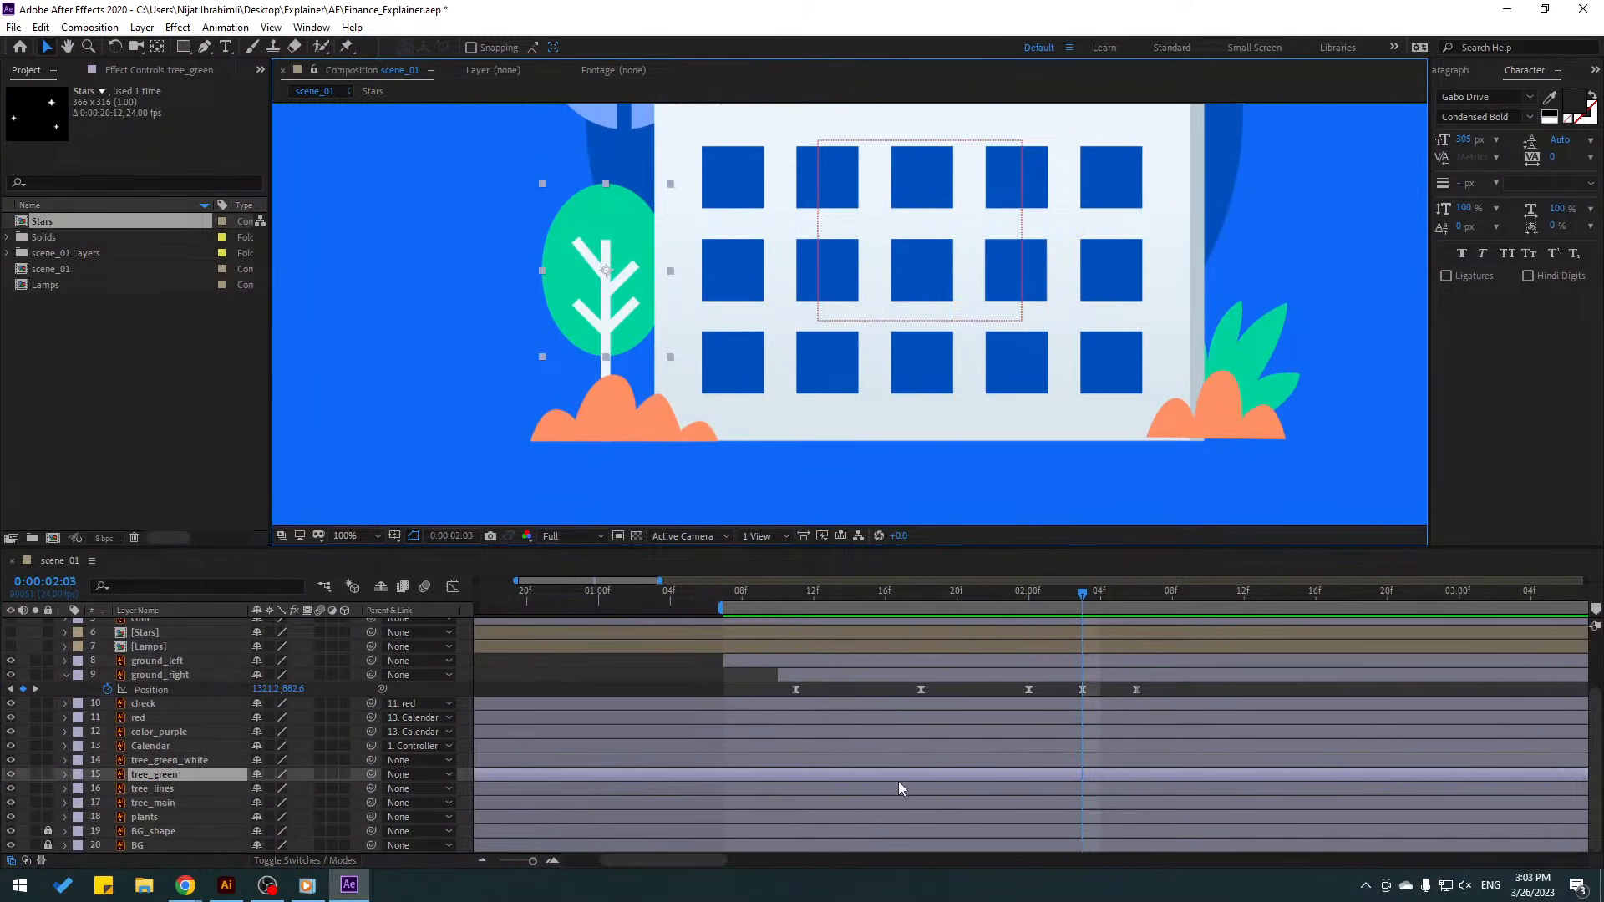
left_click_drag(495, 773, 1009, 704)
left_click_drag(880, 595, 778, 595)
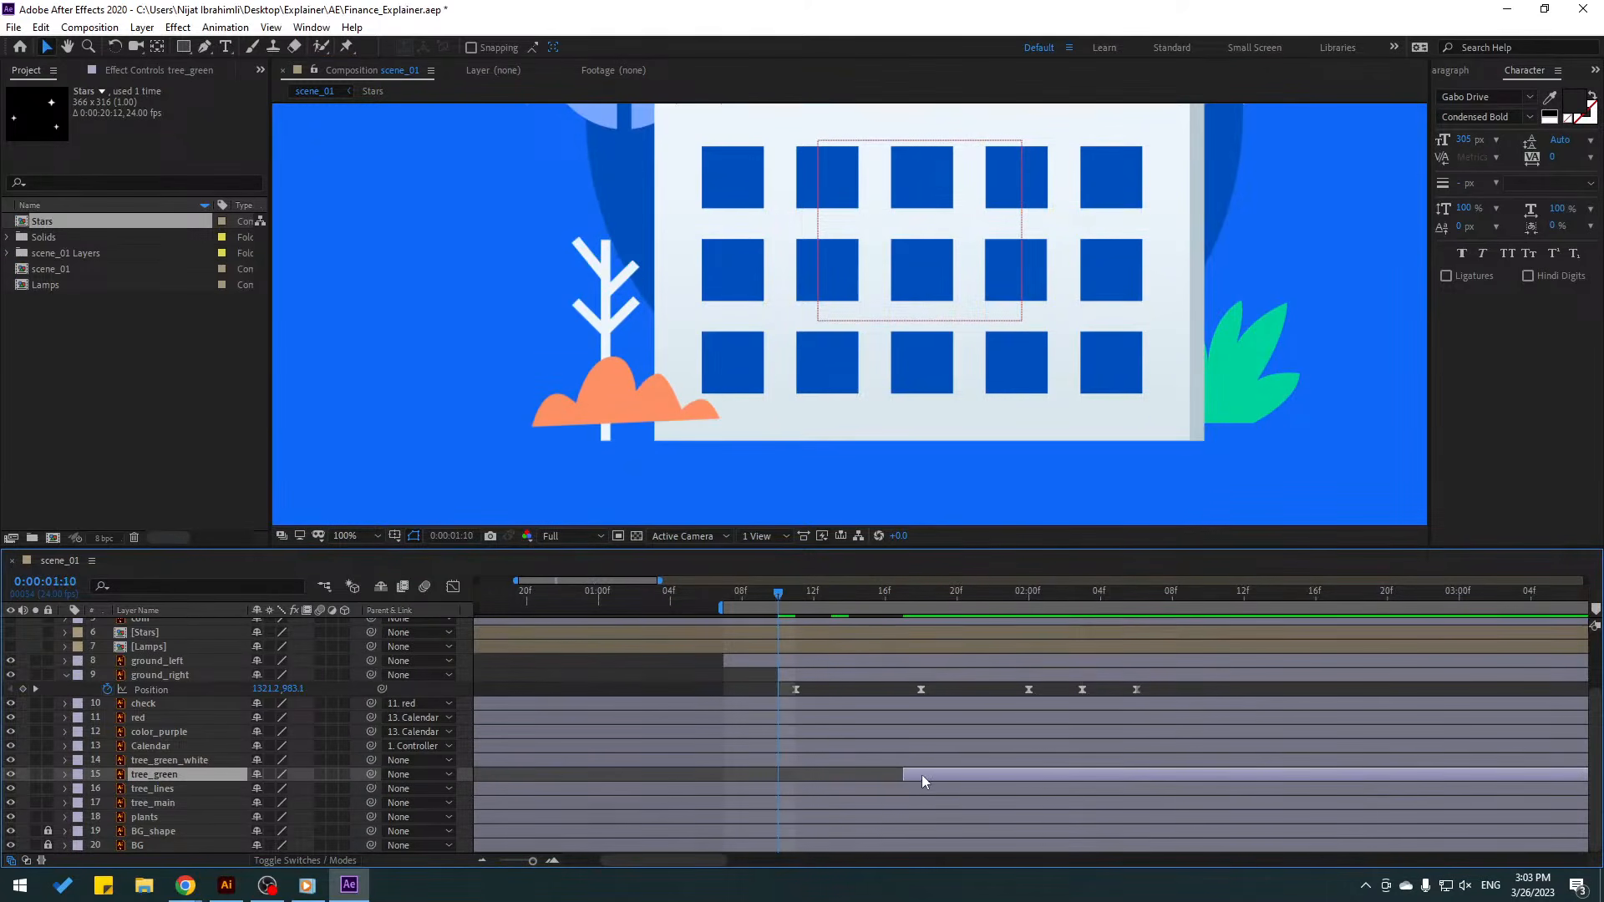
left_click_drag(919, 775, 804, 773)
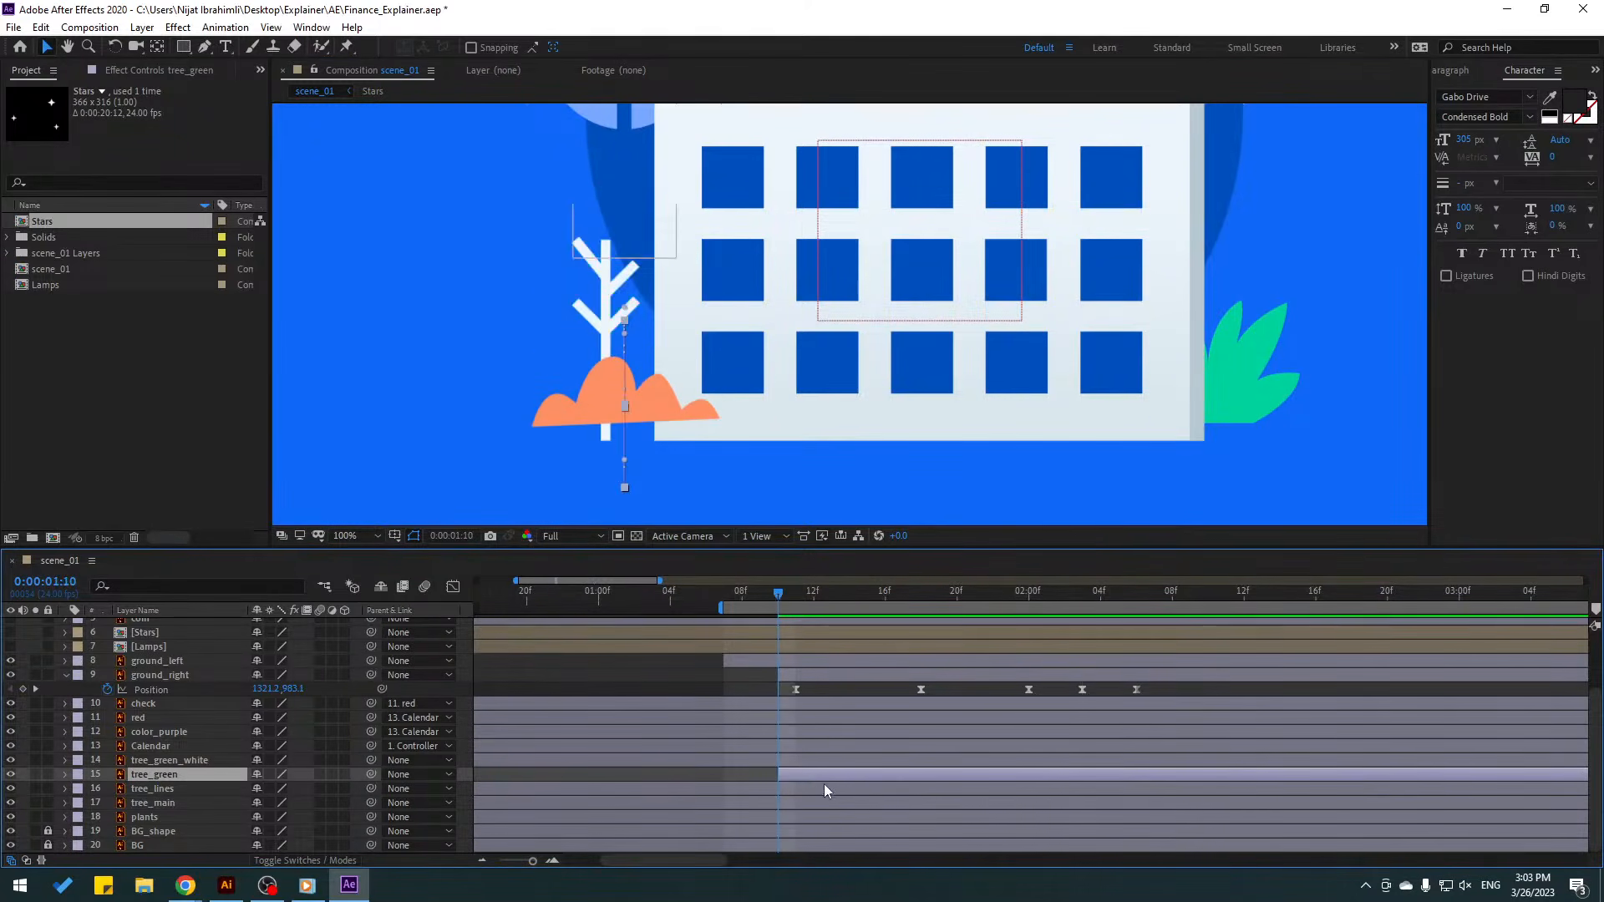
left_click_drag(794, 595, 1138, 596)
key("u")
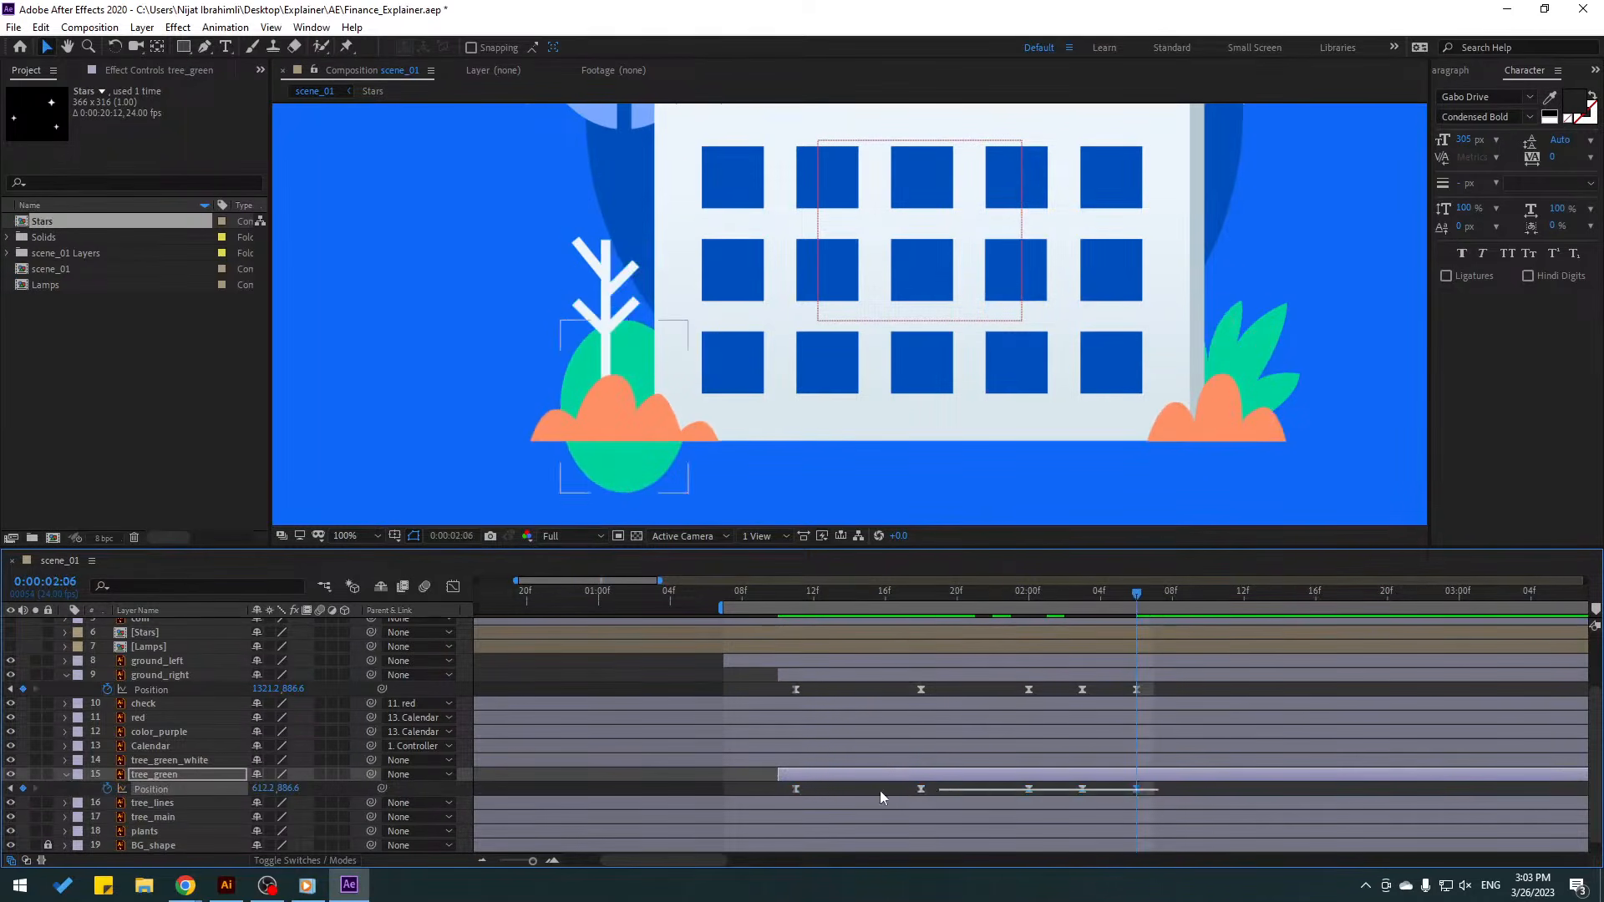
- Offset all of tree_green's Position keyframes so the layer settles at 591.2, 714.6 at 0:00:02:06, and preview the bounce
left_click_drag(289, 789, 144, 778)
left_click_drag(259, 788, 234, 787)
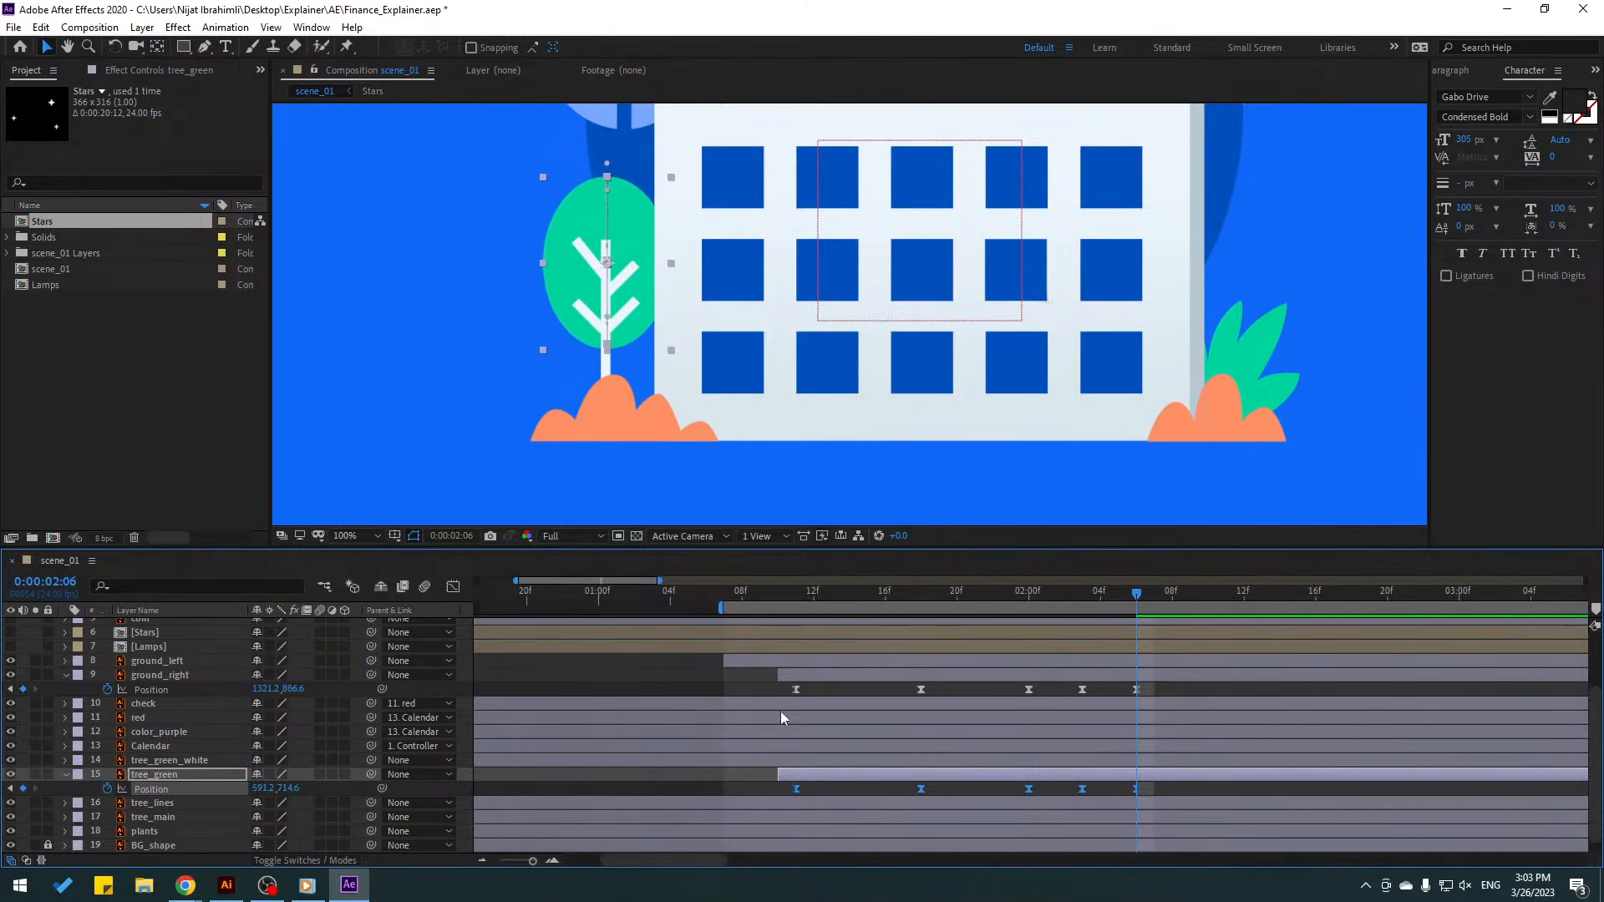
key("space")
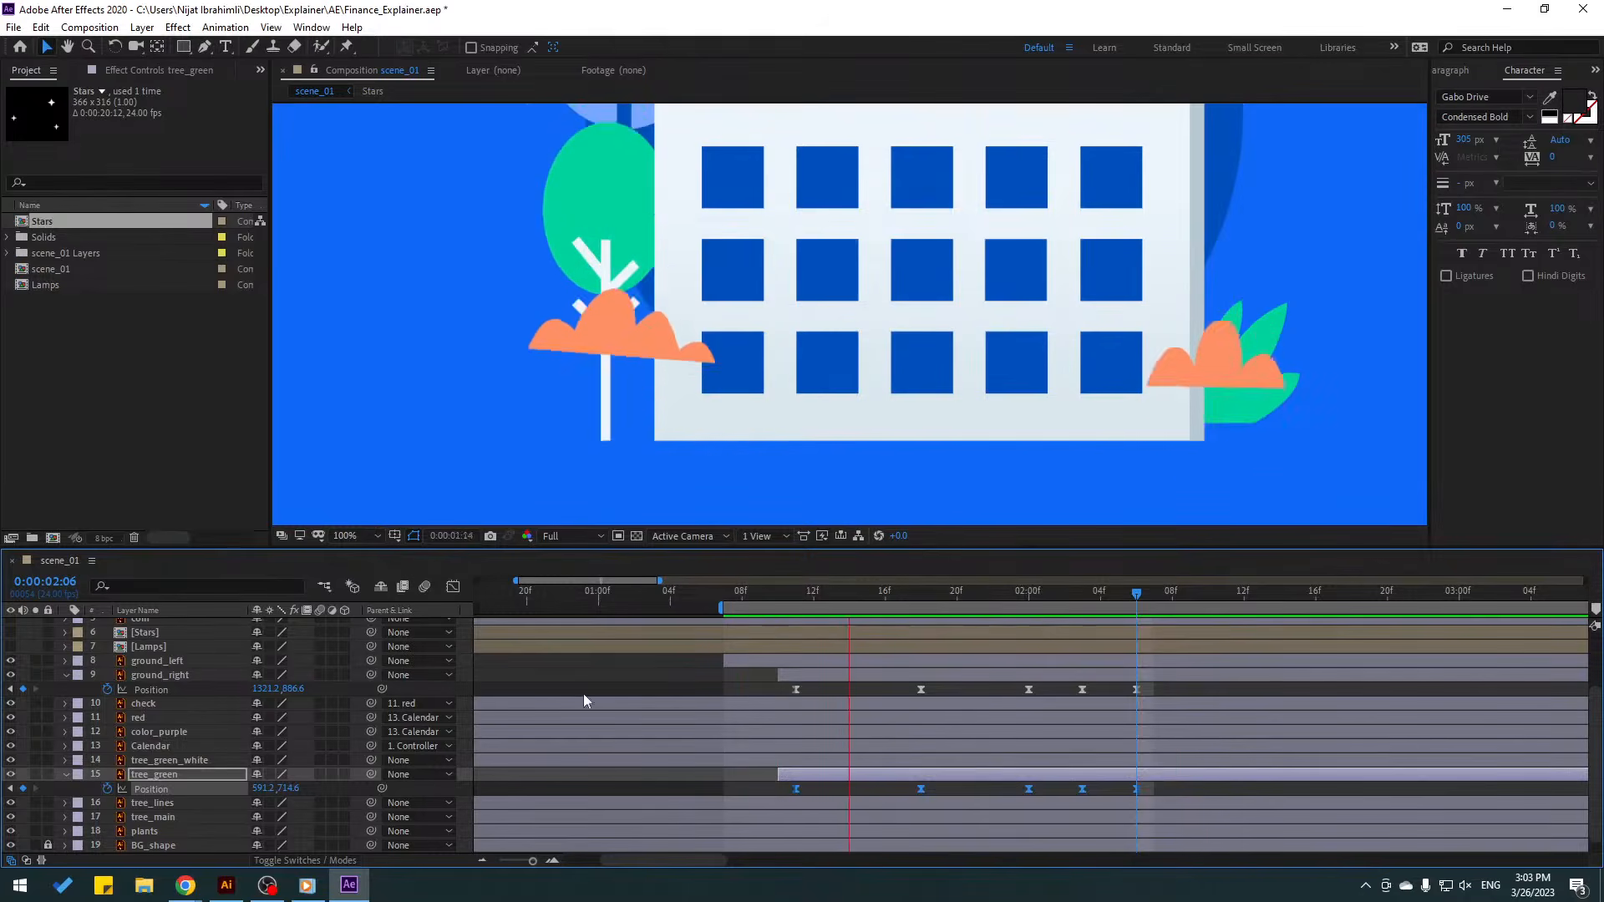
key("space")
- Solo tree_green to preview its motion alone, then restore the full scene
left_click(34, 775)
key("space")
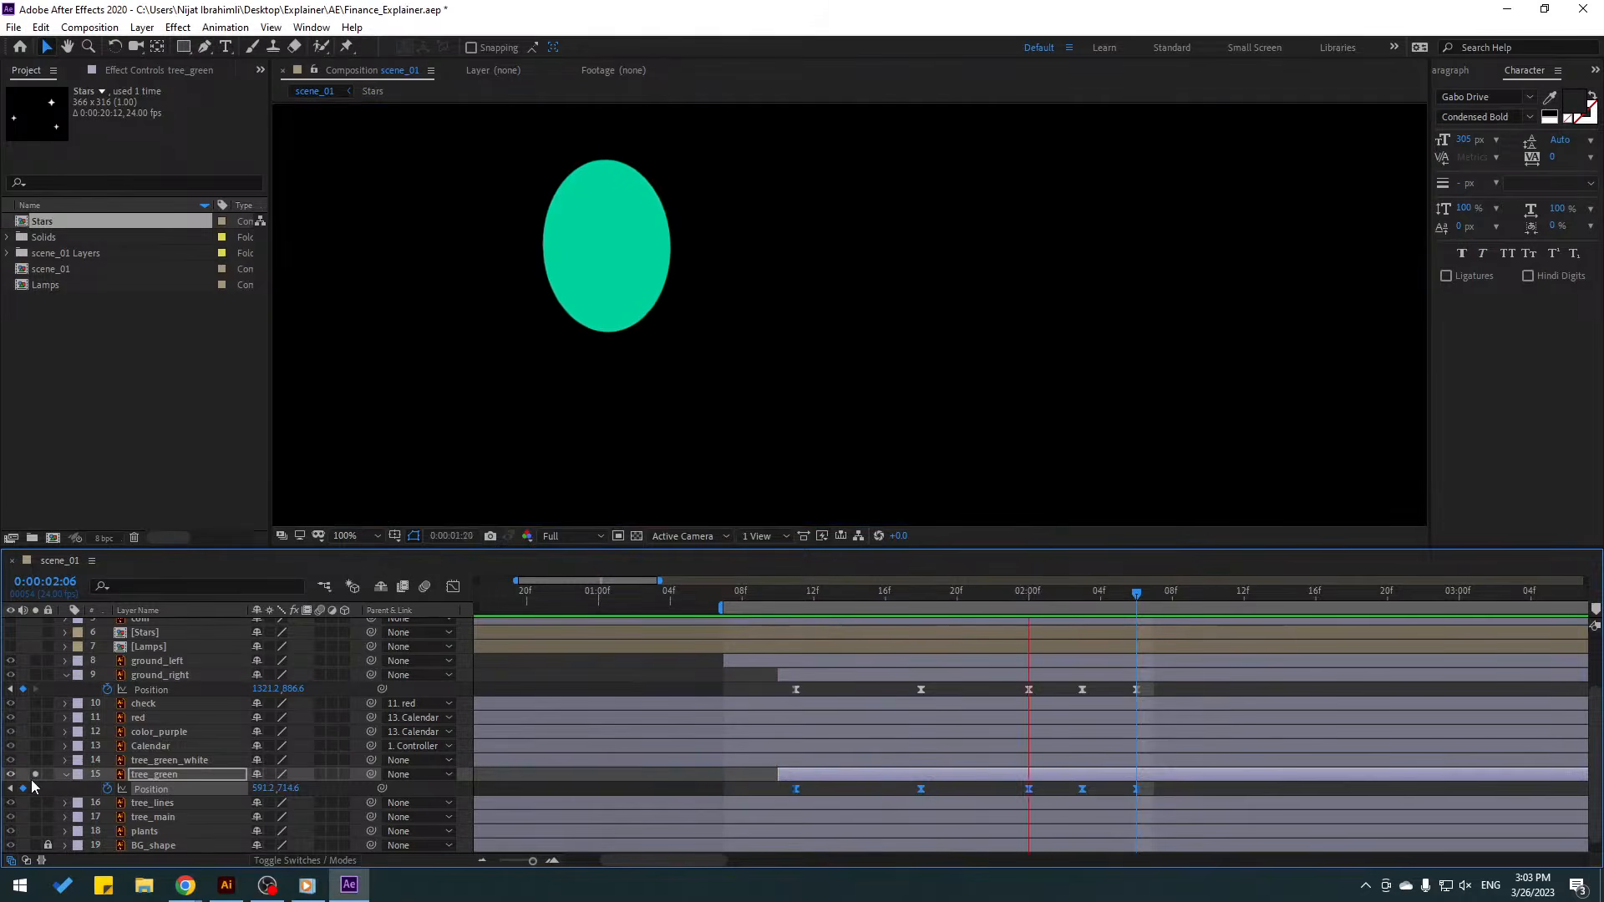
key("space")
left_click(33, 776)
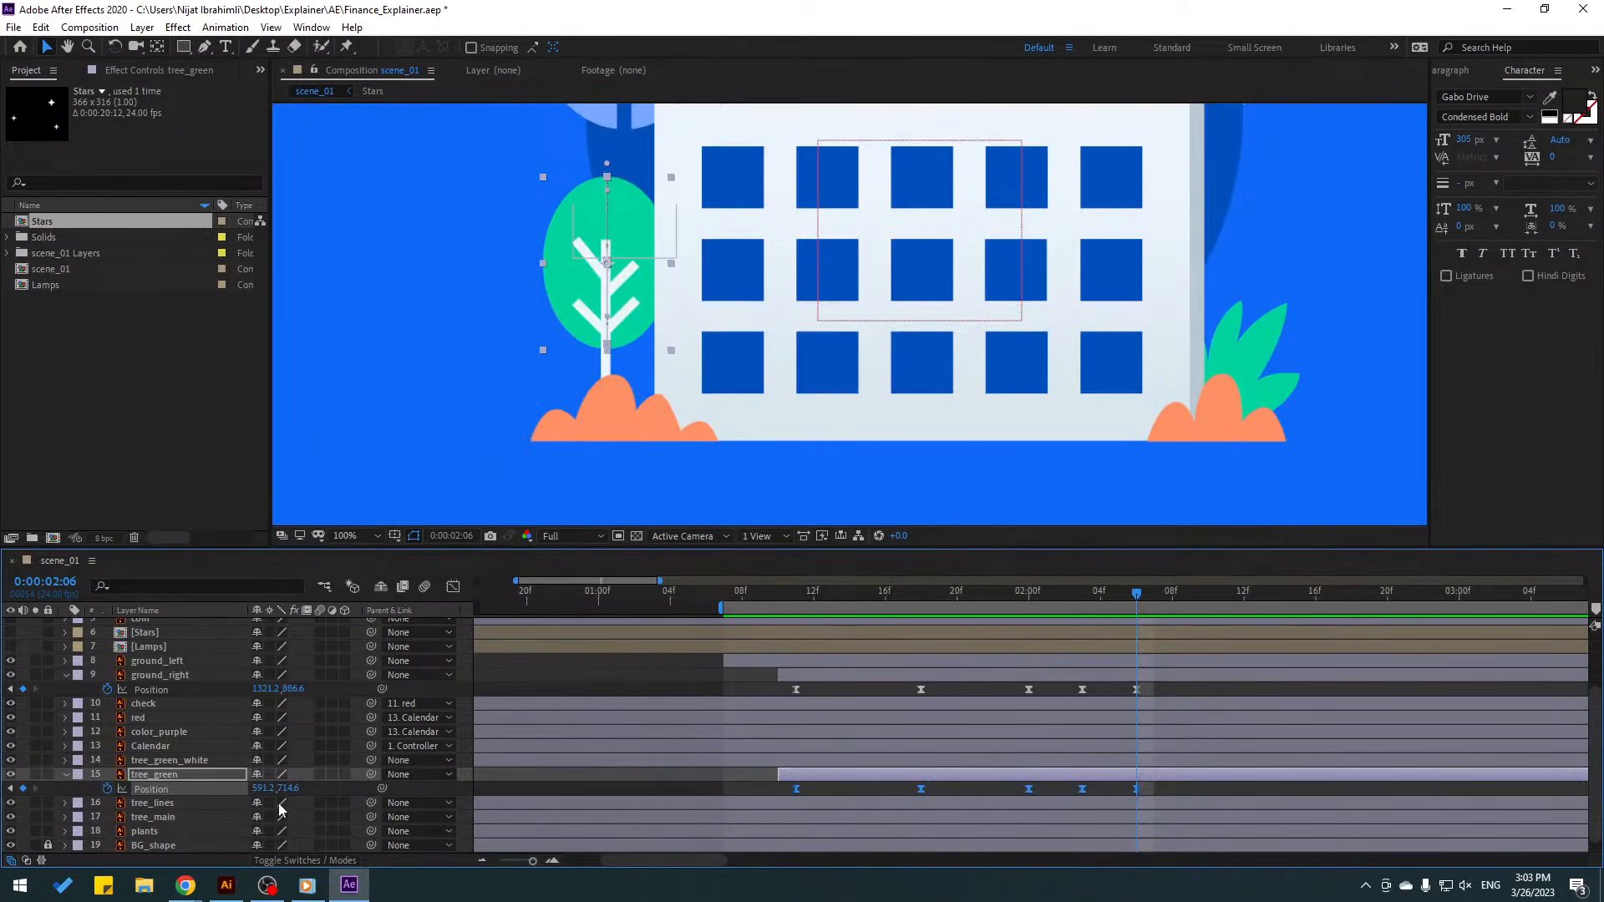
- Move tree_green_white's anchor point to the base of its trunk while soloing the layer, then restore the full scene
left_click(143, 805)
left_click(166, 762)
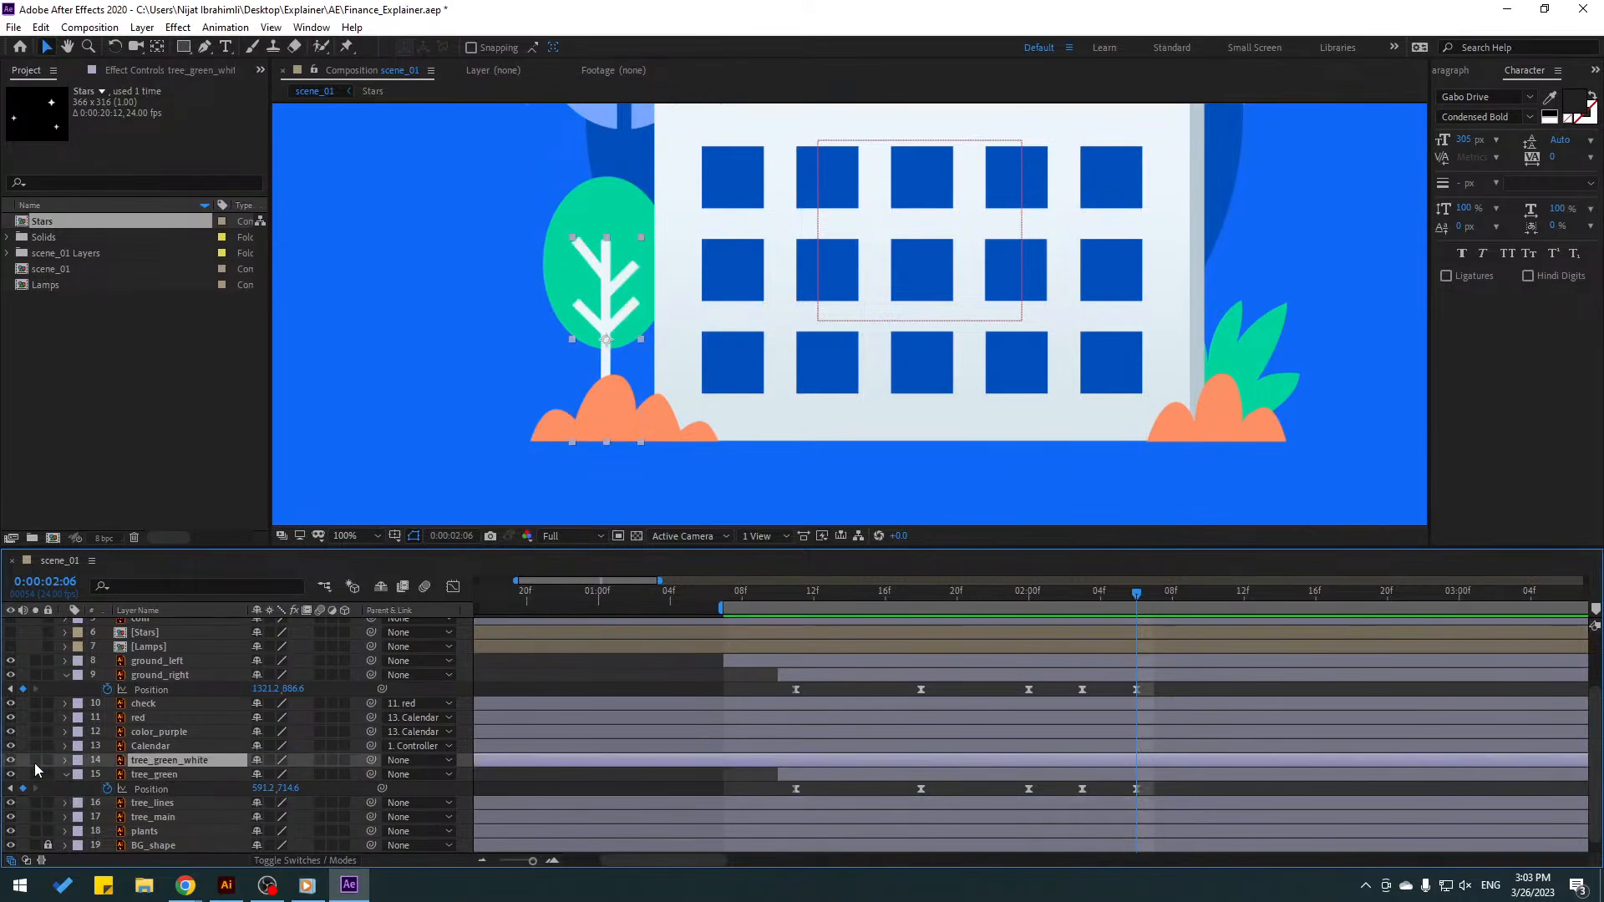
left_click(36, 760)
scroll(1014, 275, "up", 1)
left_click_drag(1014, 276, 837, 444)
left_click(161, 48)
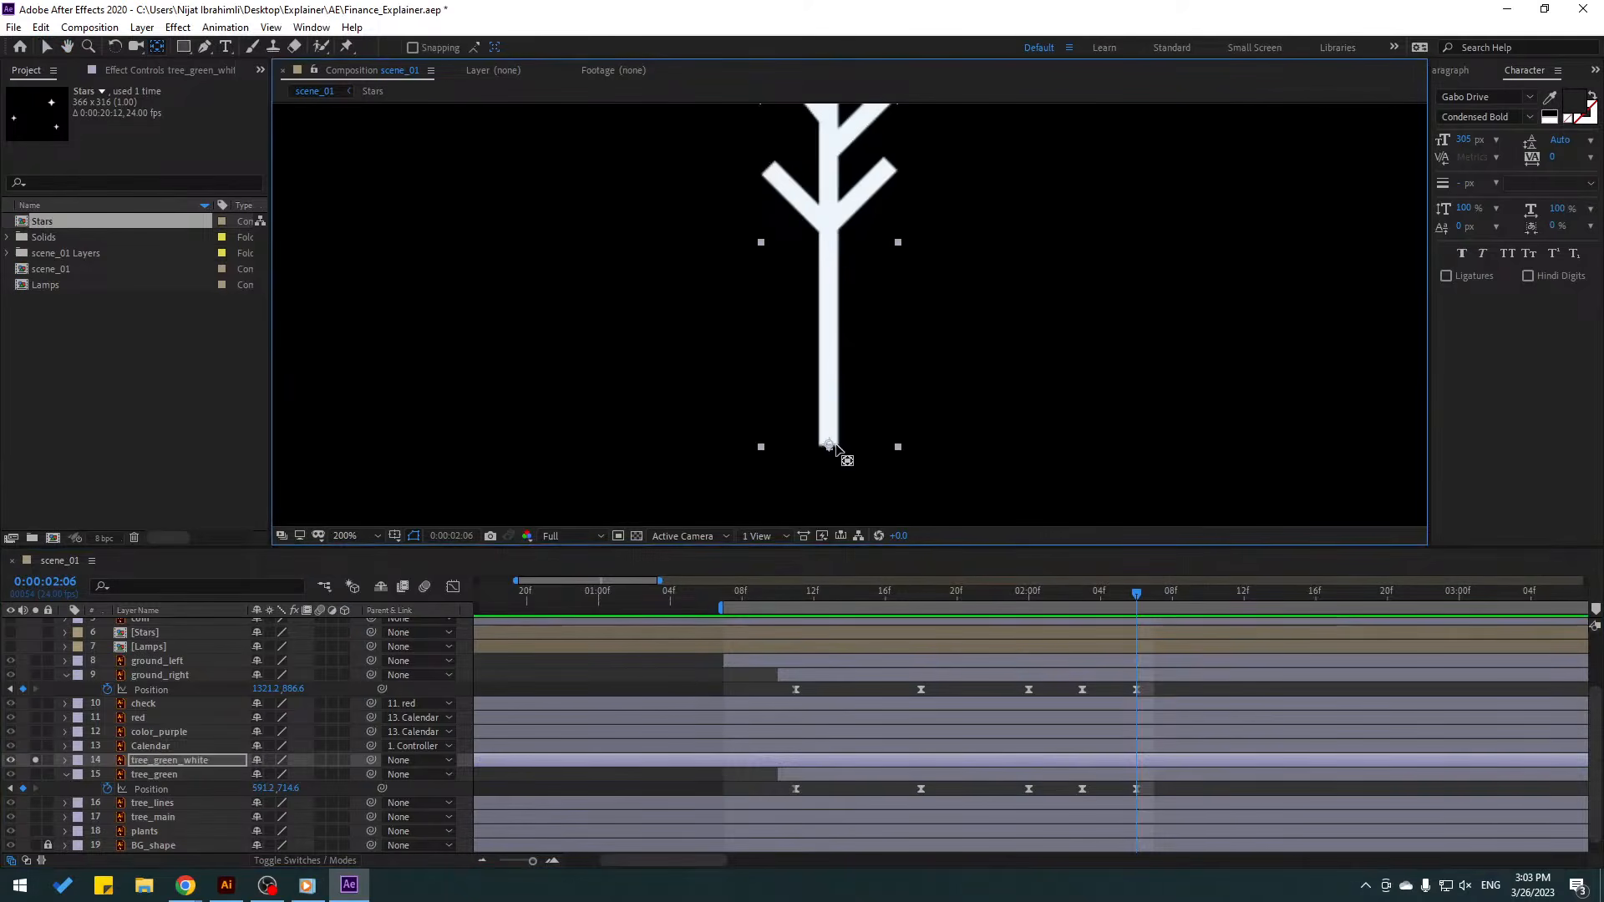
left_click(48, 47)
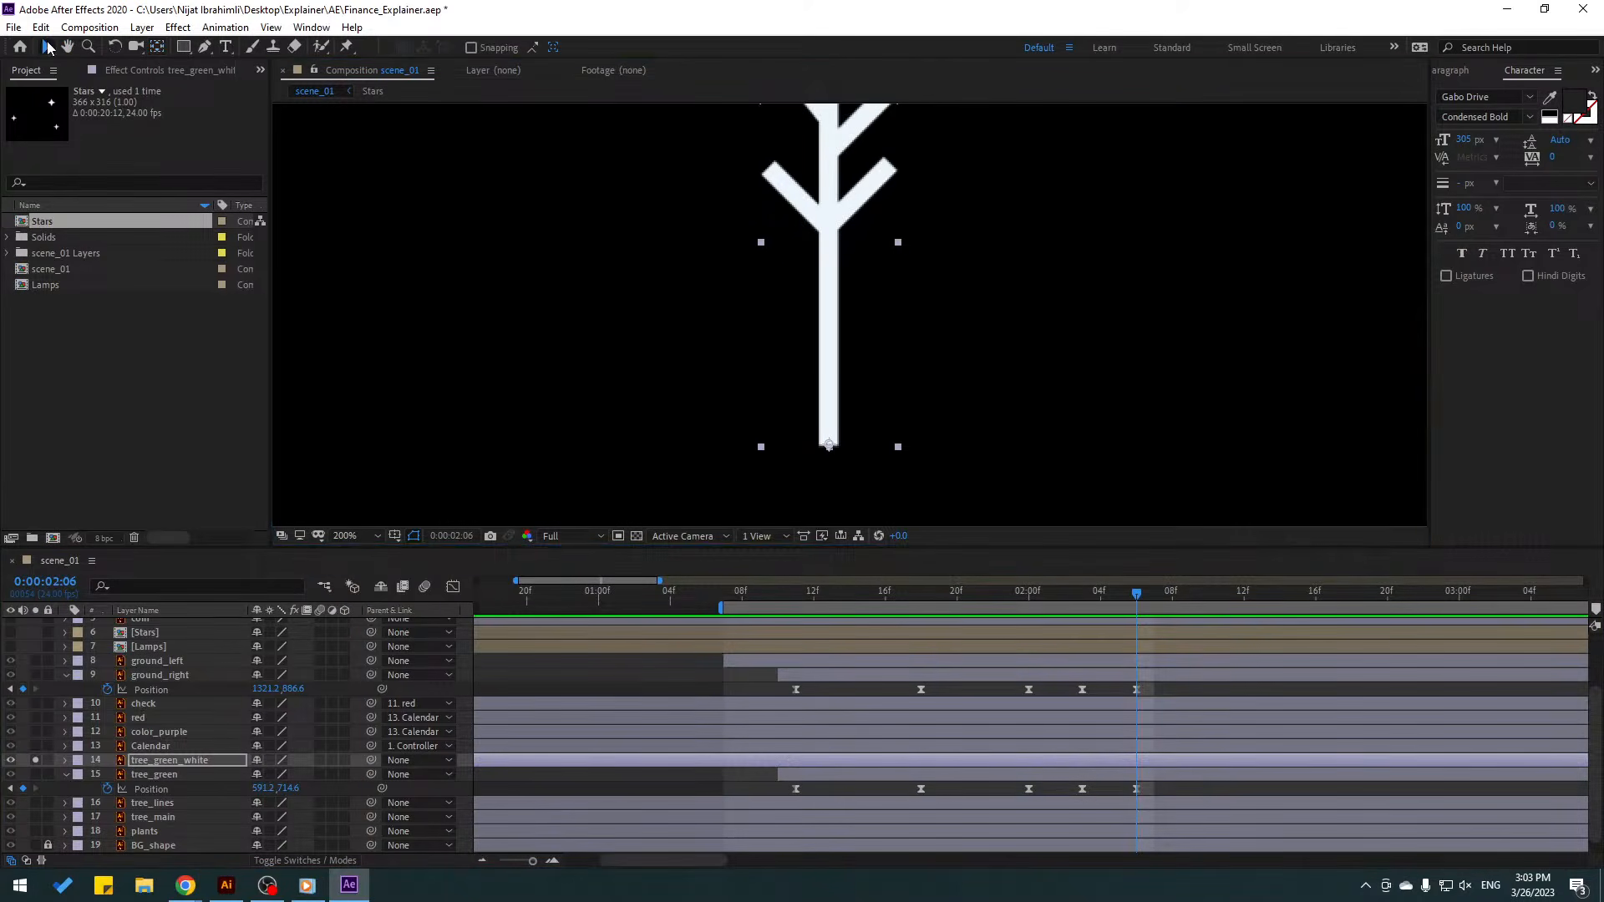
left_click(35, 760)
scroll(923, 343, "down", 4)
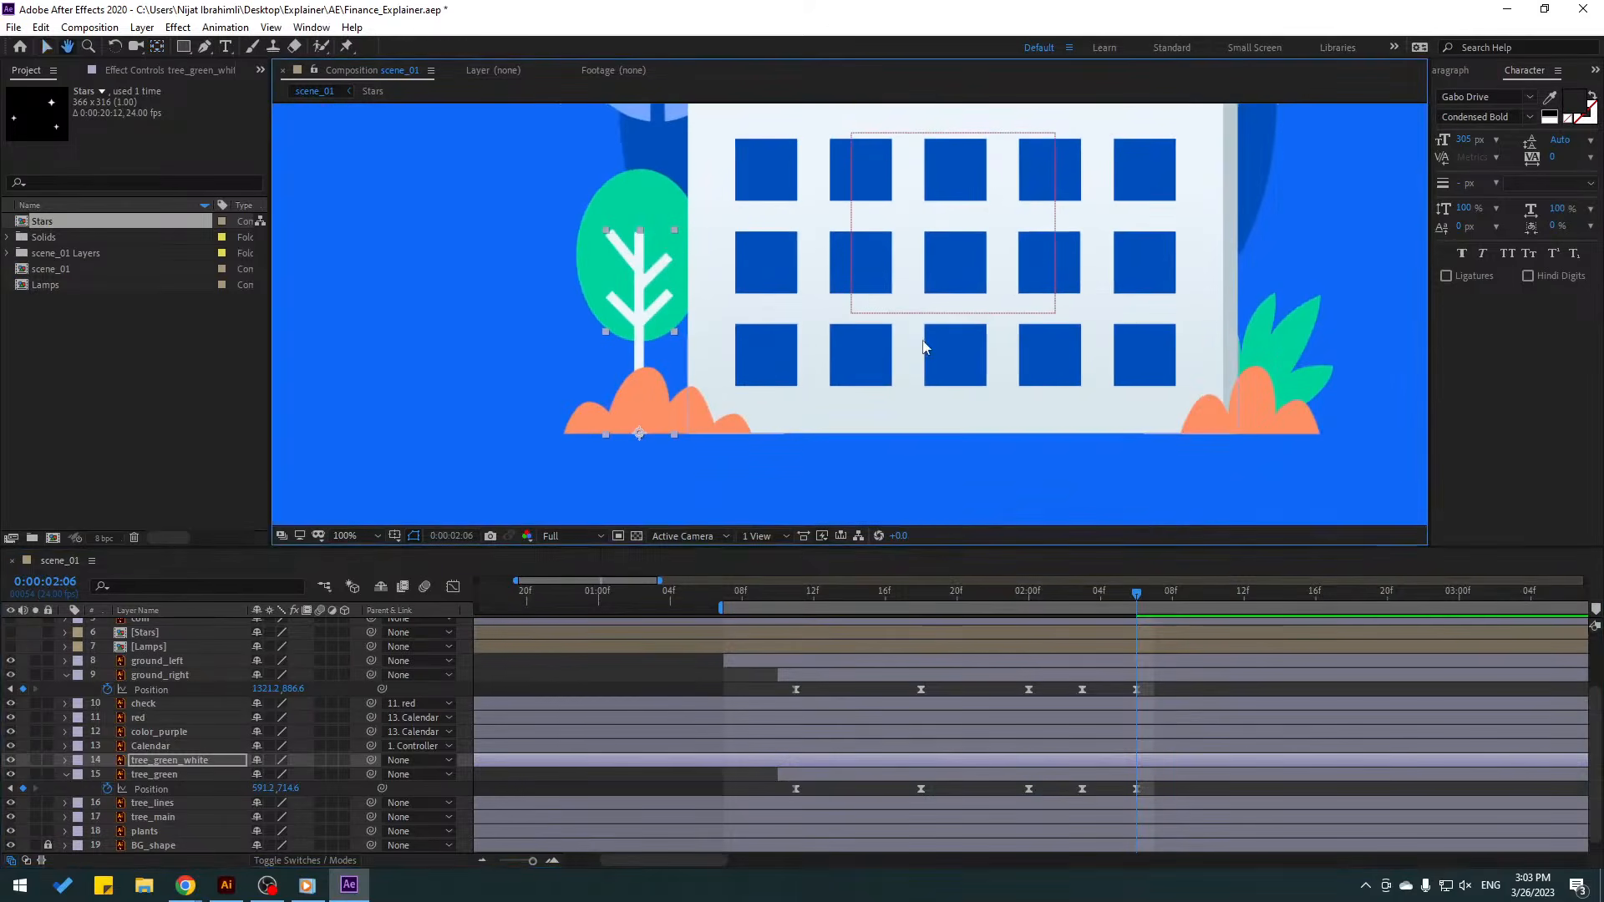
- Start the tree_green_white layer at 0:00:01:13 and keyframe its unlinked Scale there at 100, 0%
left_click(525, 767)
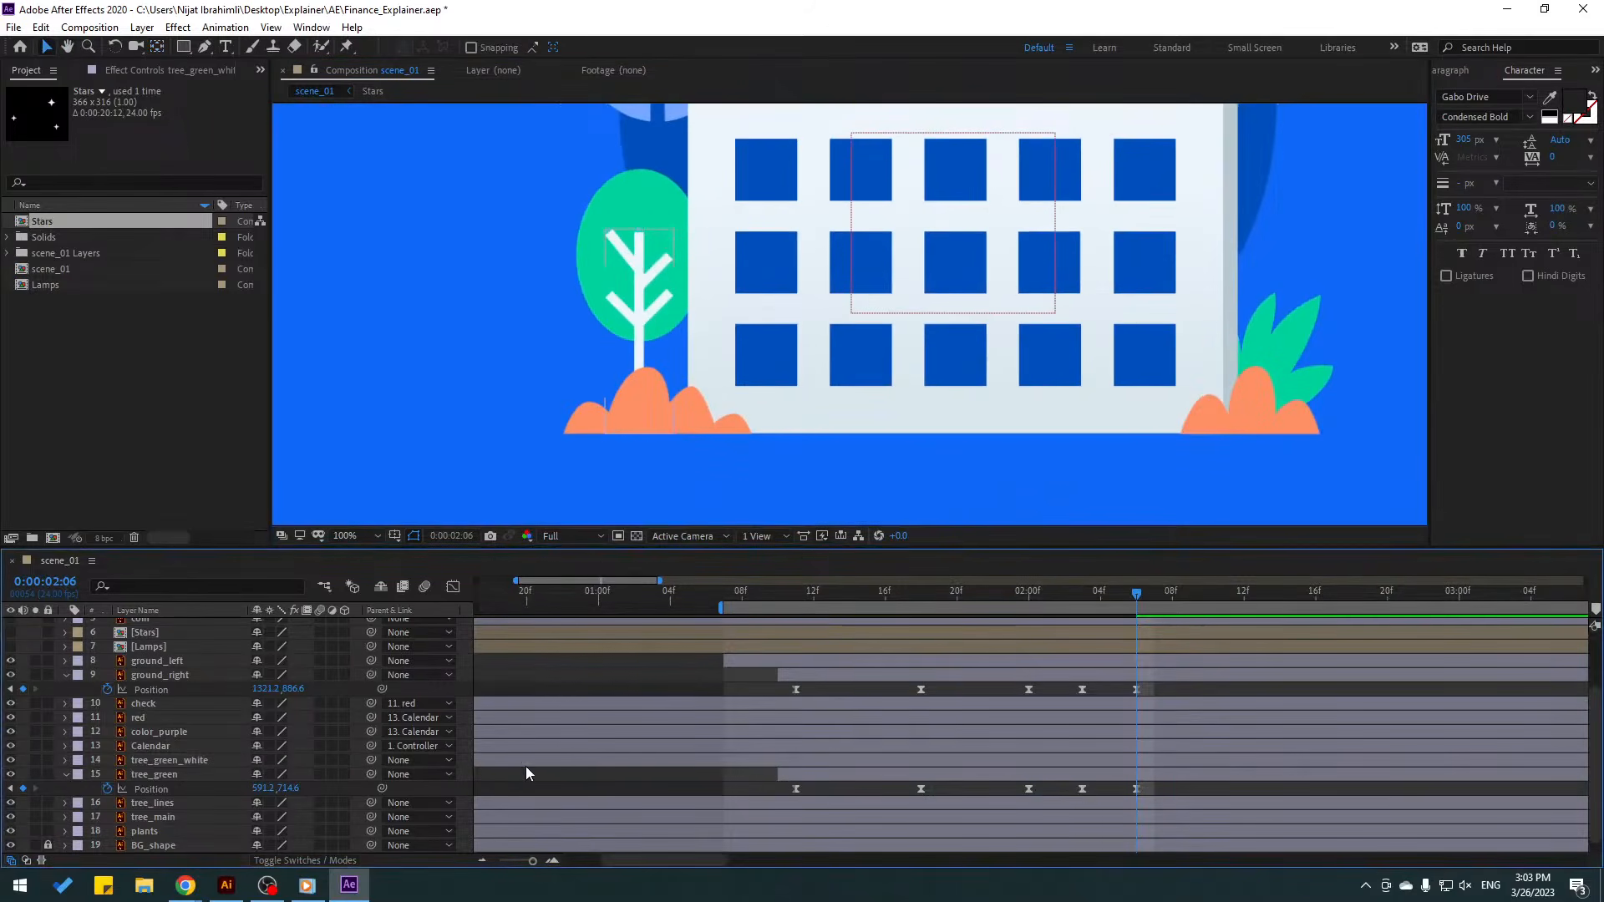
left_click_drag(525, 765, 1103, 767)
left_click_drag(789, 595, 834, 603)
key("s")
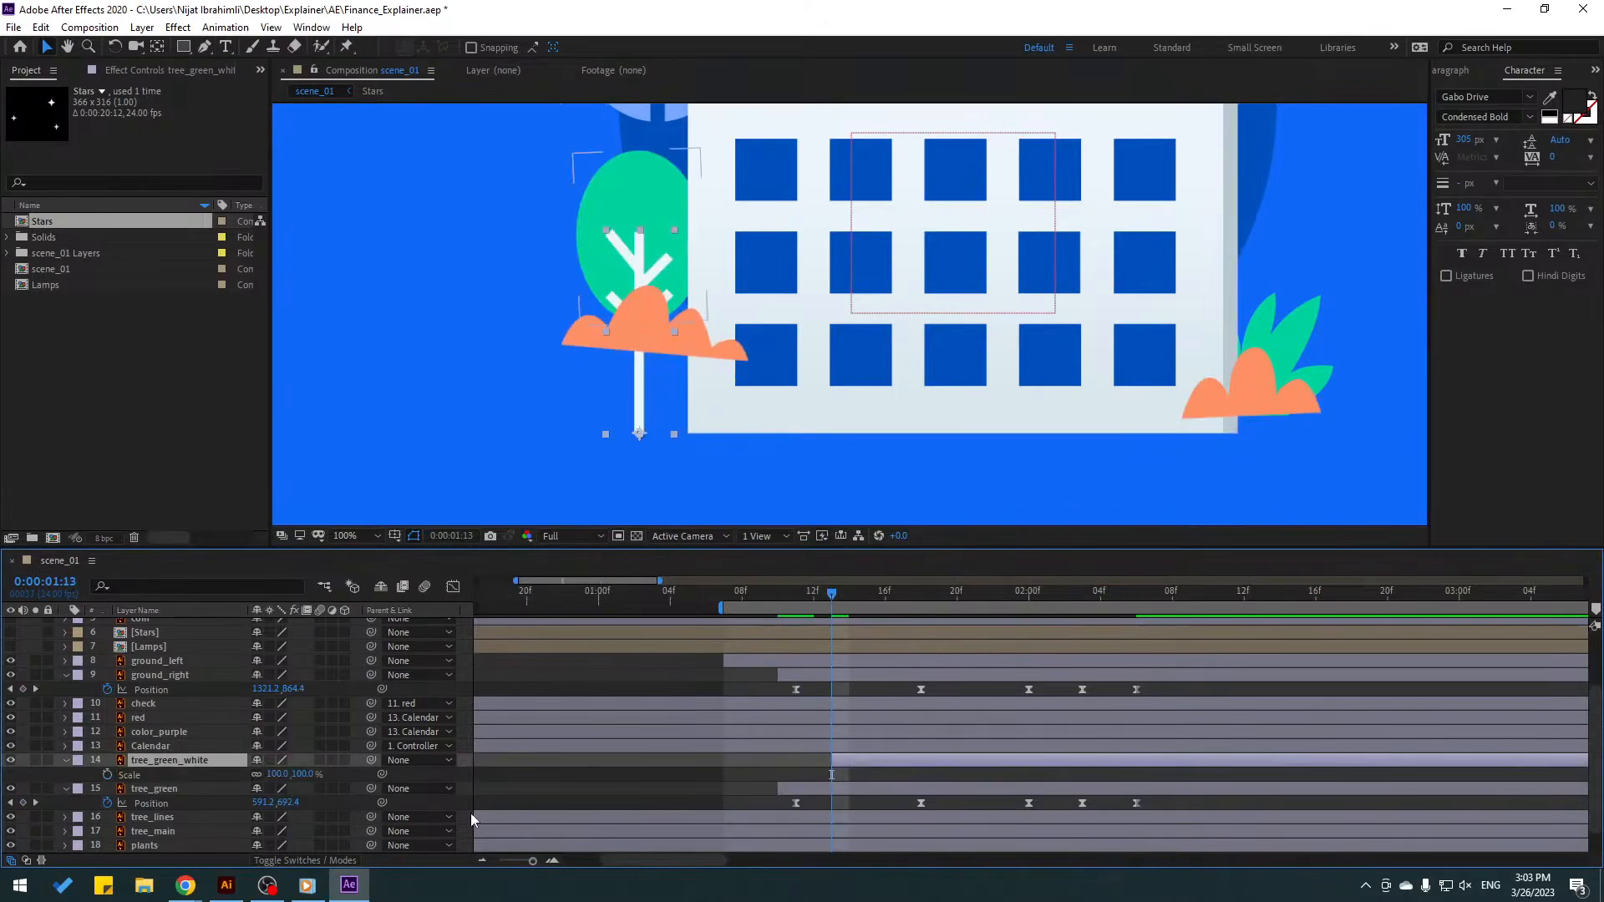
left_click_drag(301, 777, 282, 777)
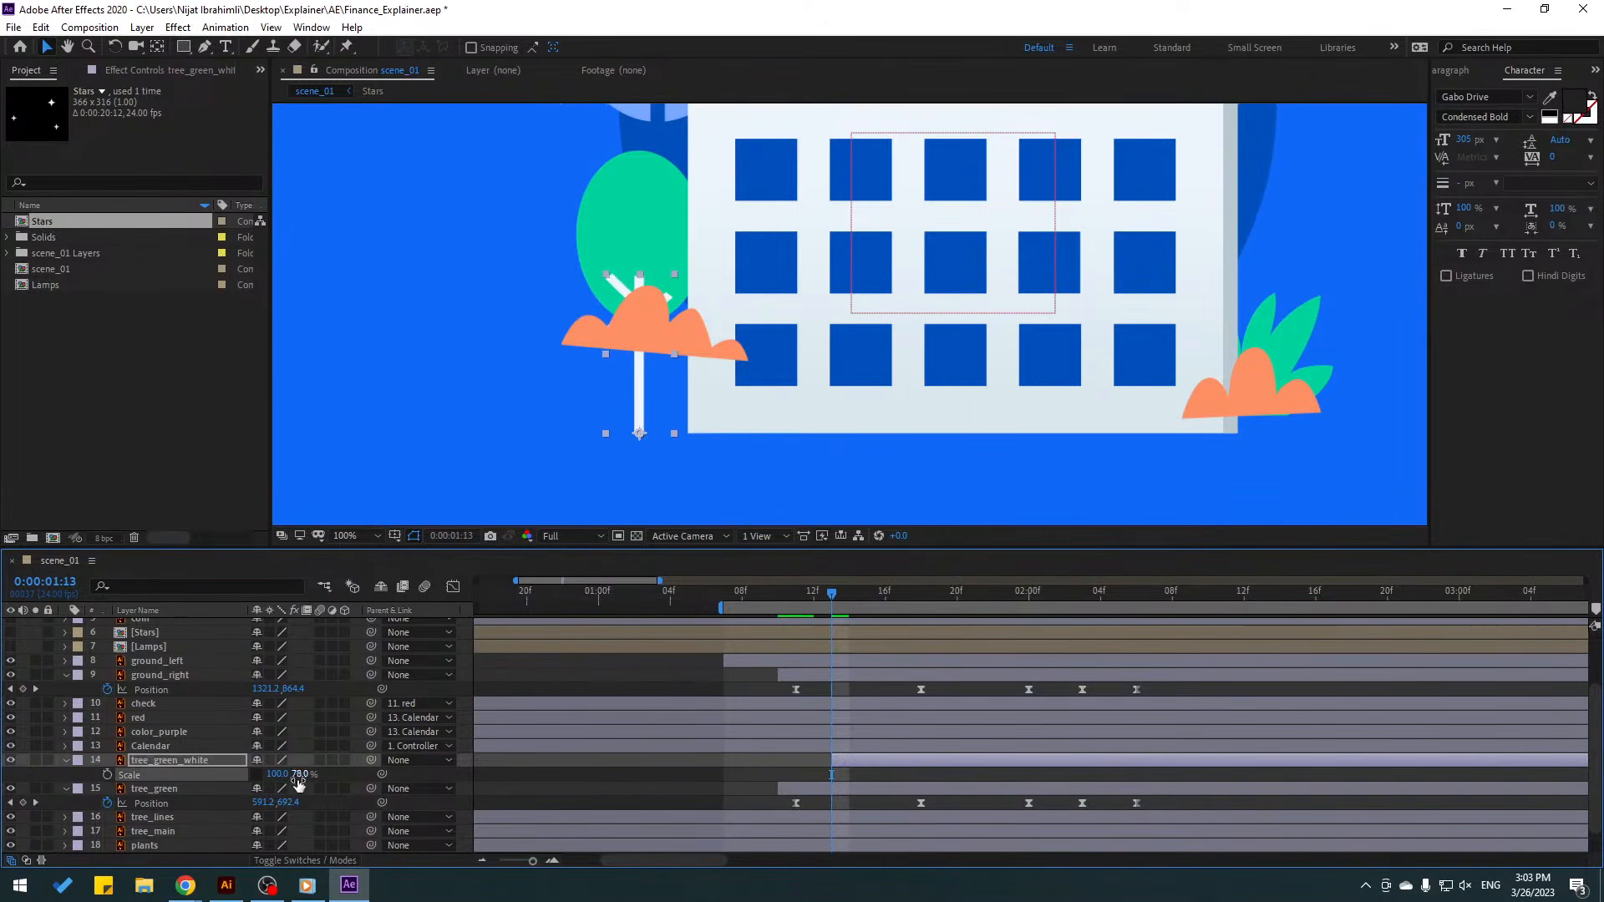
key("Return")
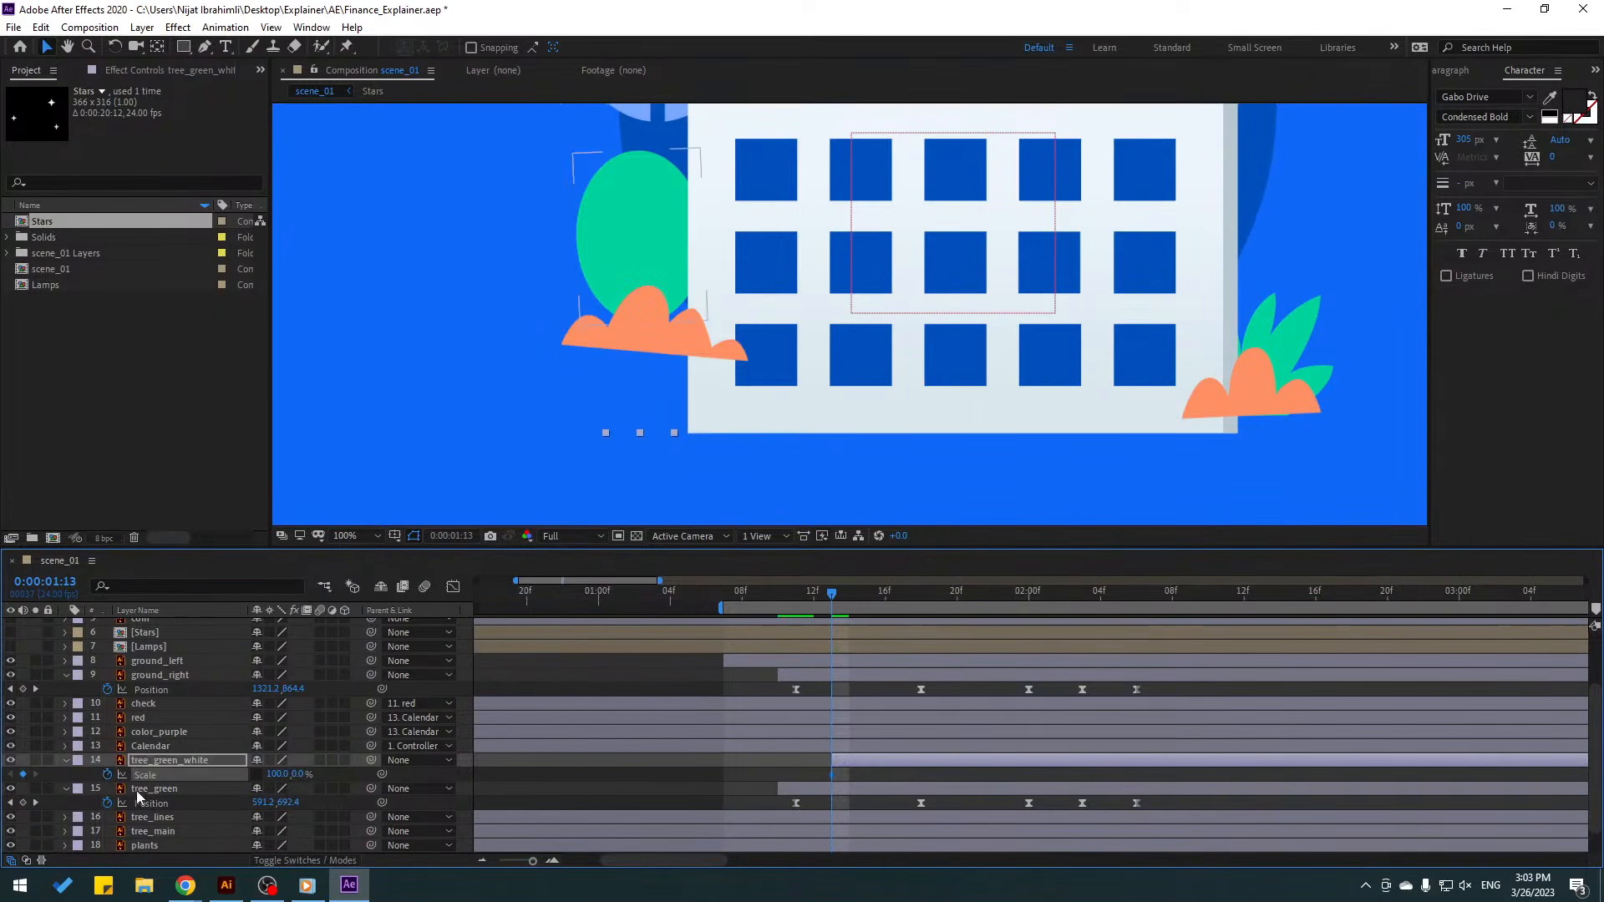
- Keyframe tree_green_white's vertical Scale at 110% at 0:00:01:23 and at 95% at 0:00:02:05
key("space")
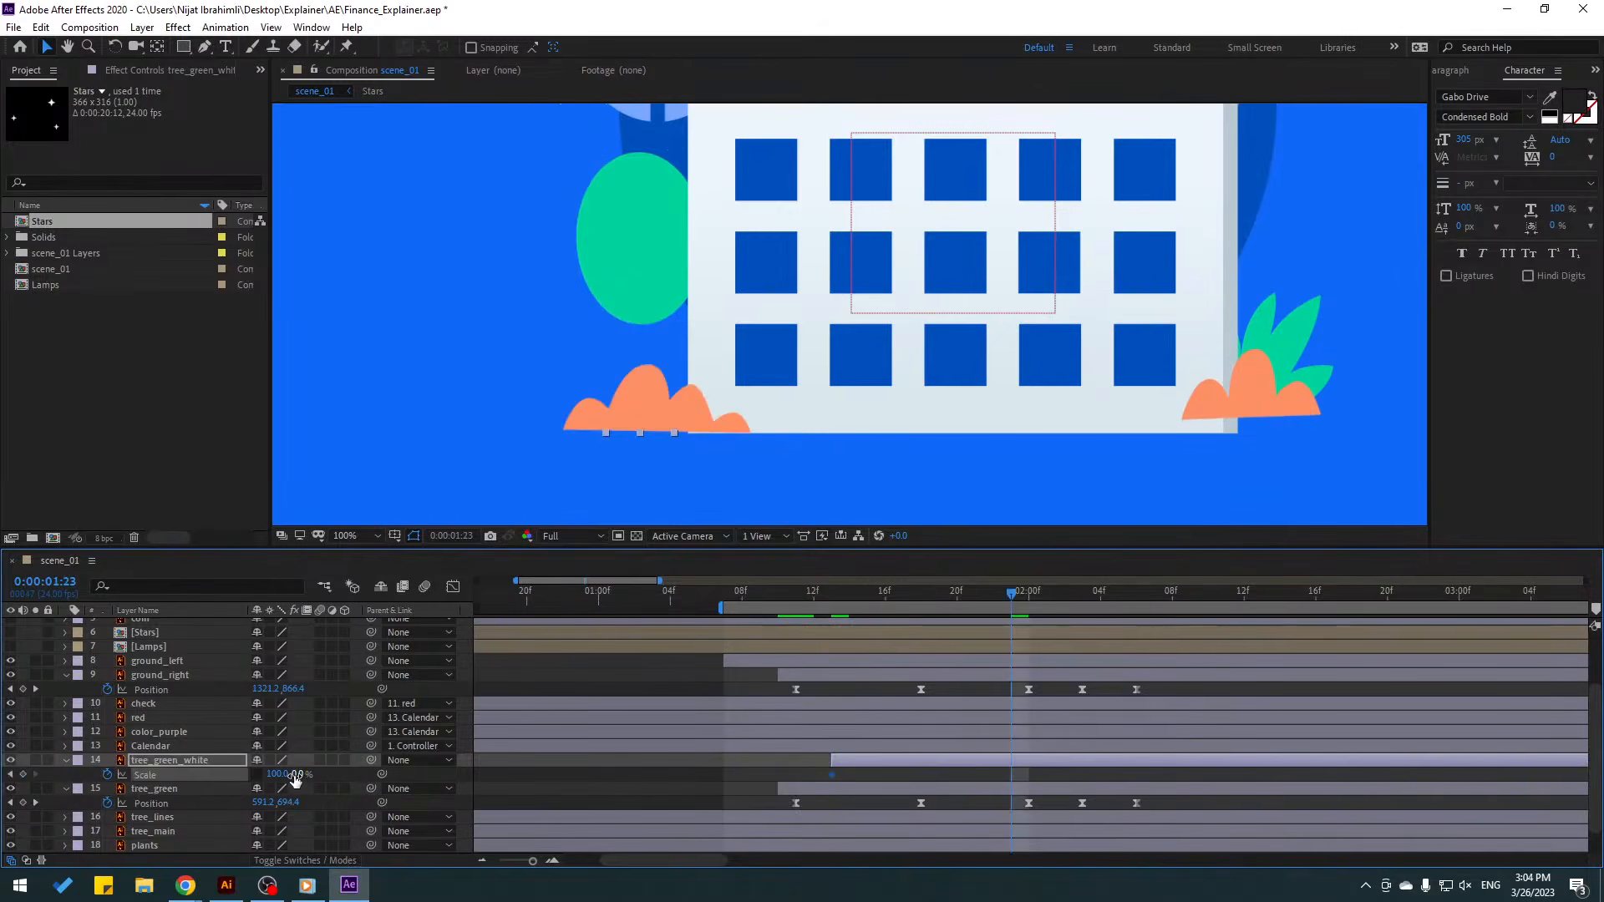
left_click(296, 775)
type("110")
key("Return")
left_click_drag(1011, 593, 1118, 603)
left_click(304, 774)
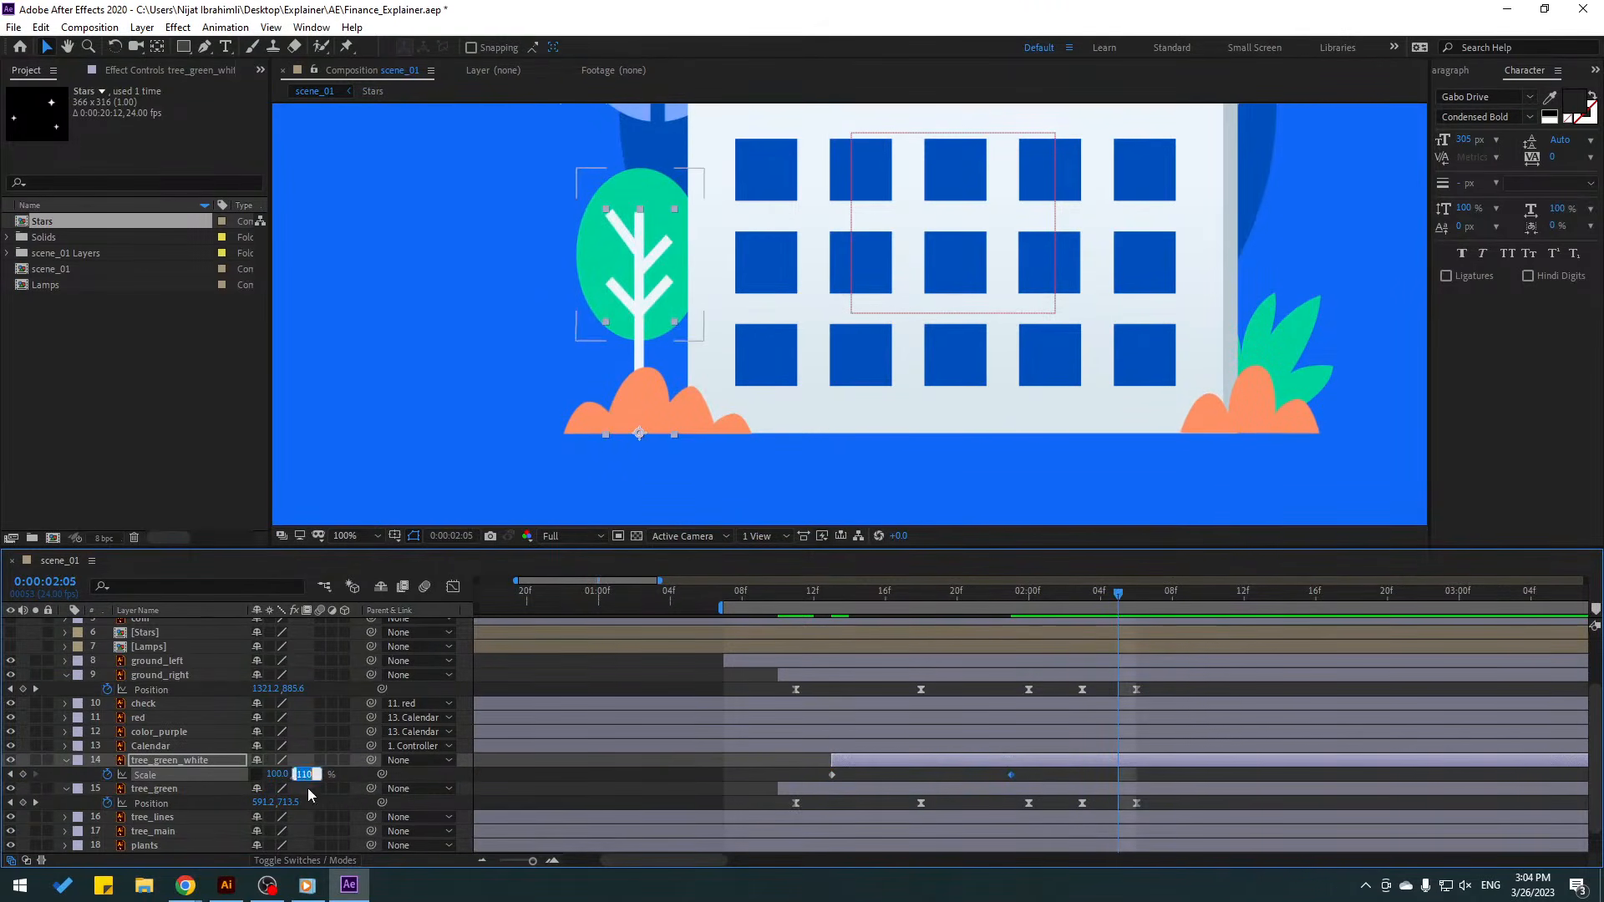
type("95")
key("Return")
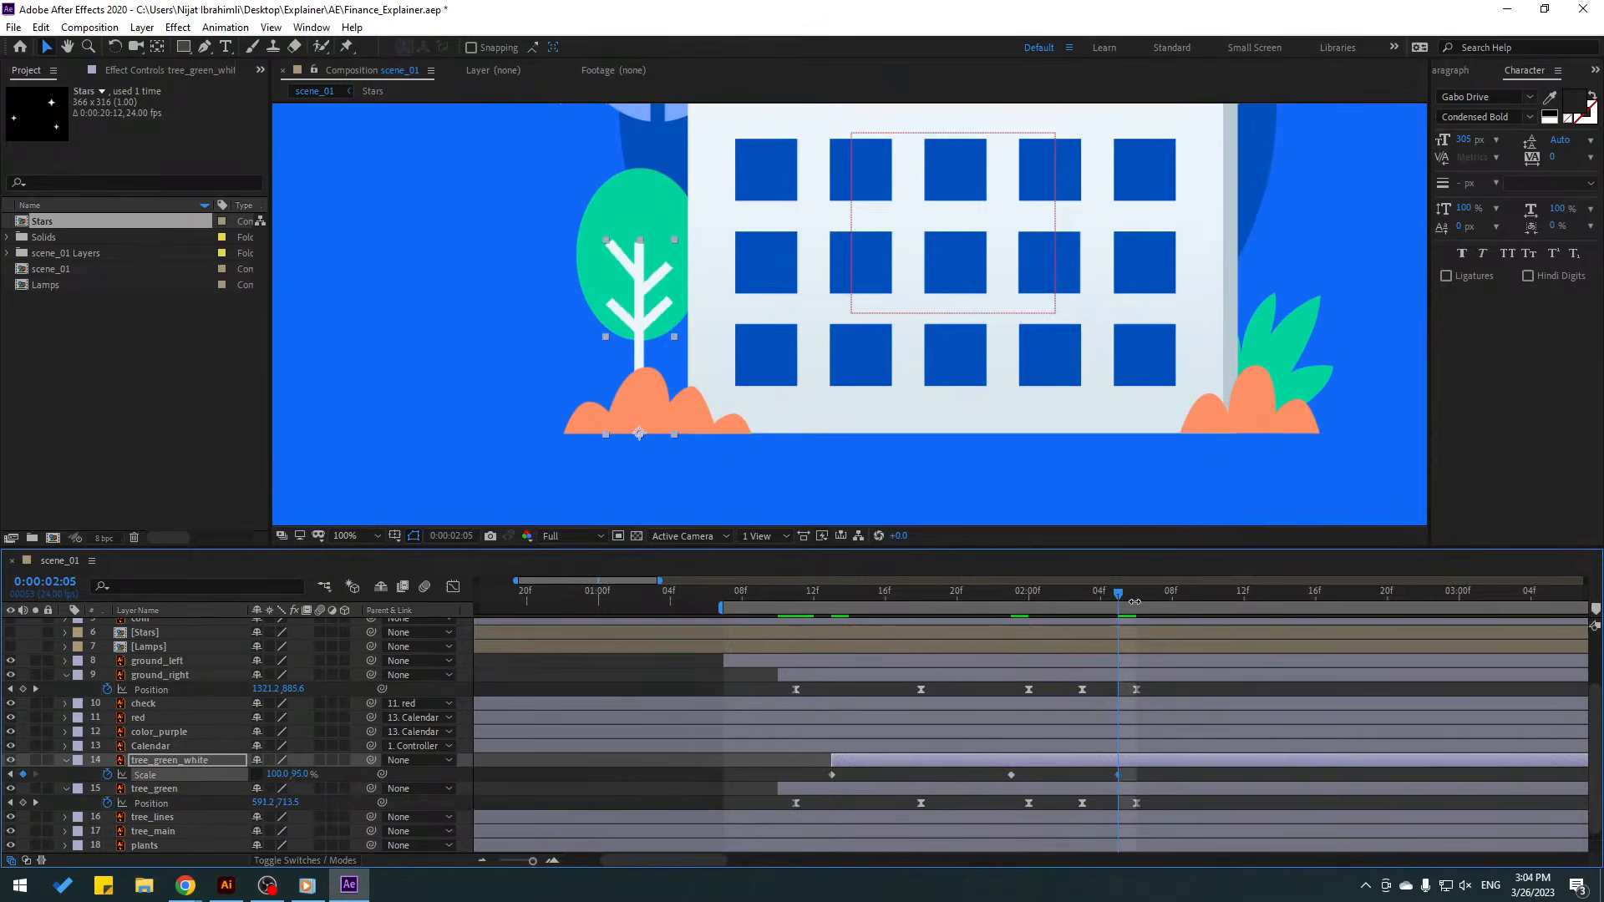
- Add a final tree_green_white Scale keyframe of 100, 100% at 0:00:02:11
left_click_drag(1147, 594, 1225, 594)
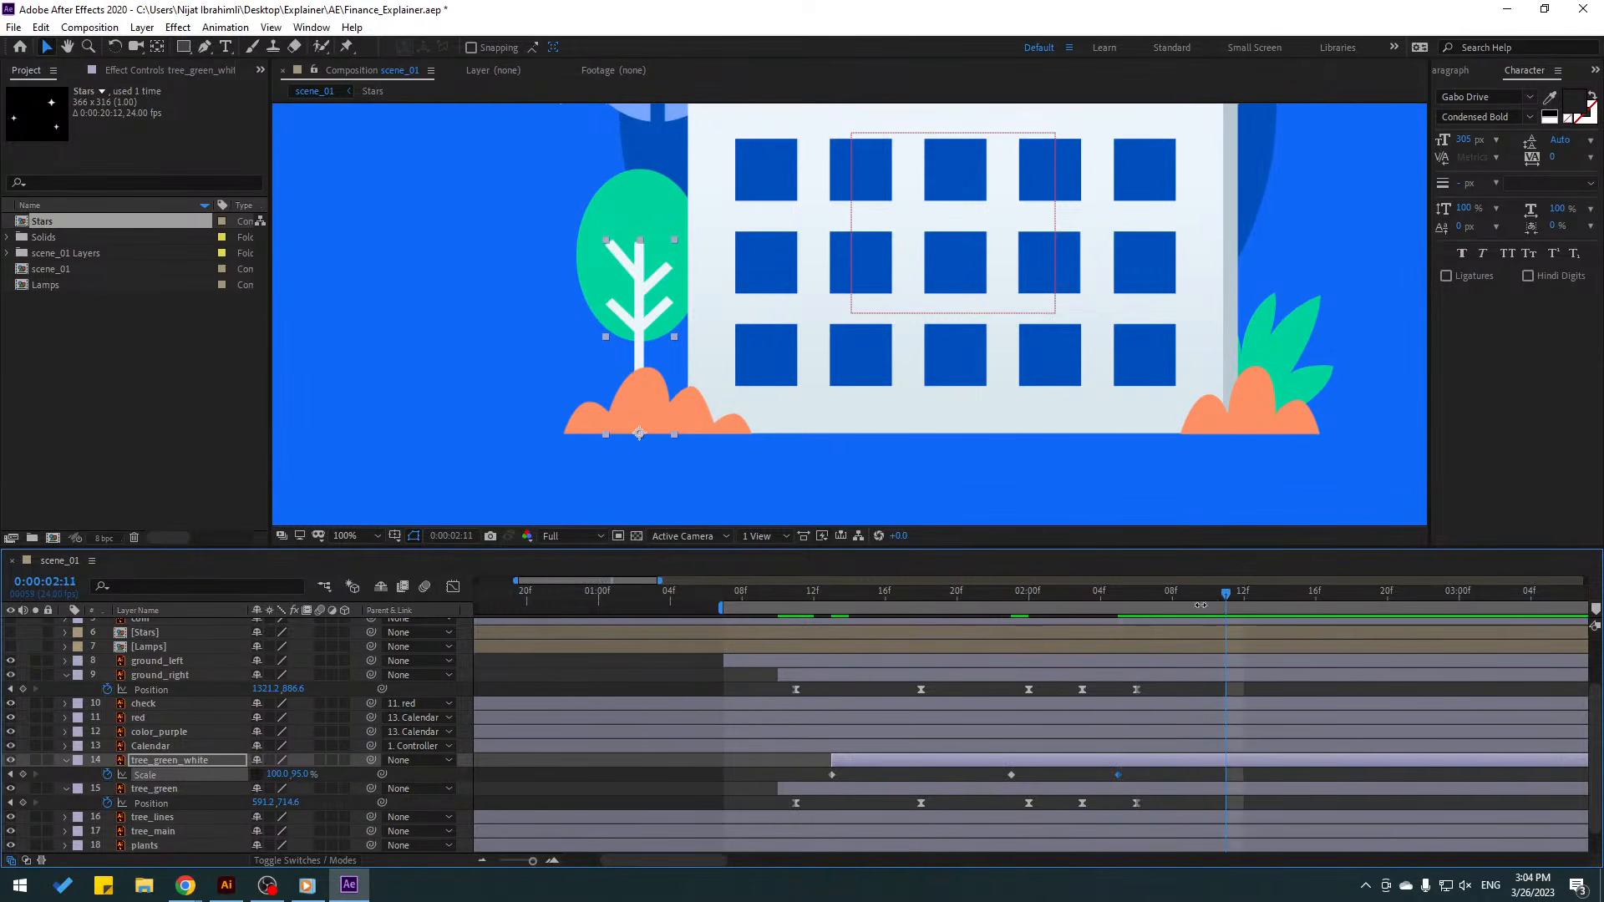
left_click(304, 774)
type("100")
key("Return")
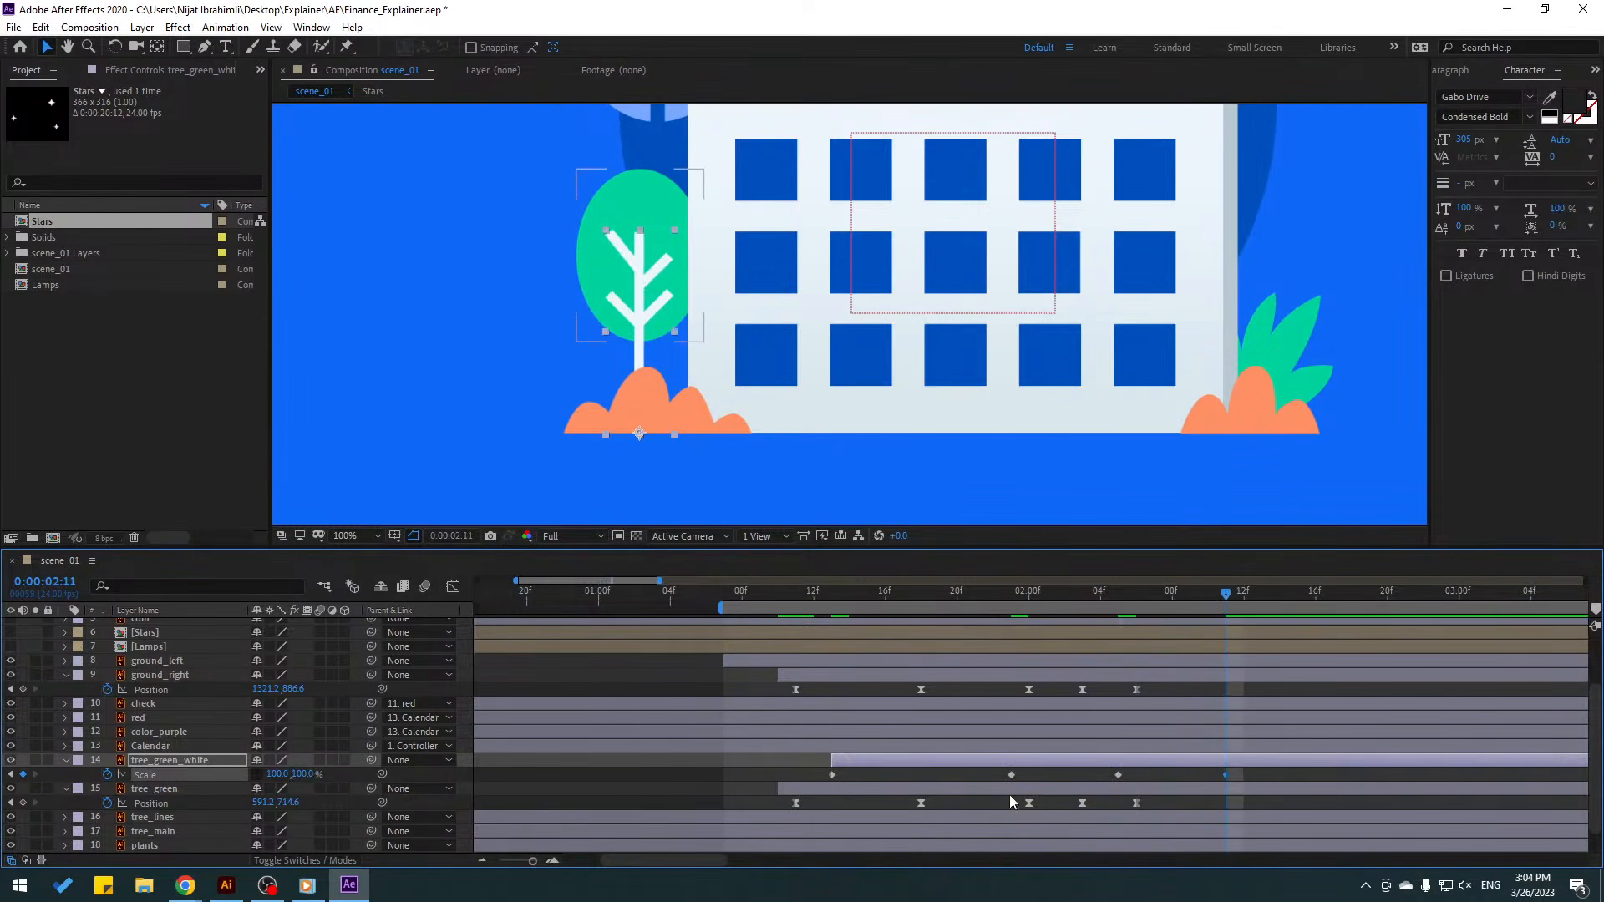
- Apply Easy Ease to all four tree_green_white Scale keyframes and preview the growth
left_click_drag(1245, 775, 823, 779)
right_click(833, 775)
mouse_move(919, 762)
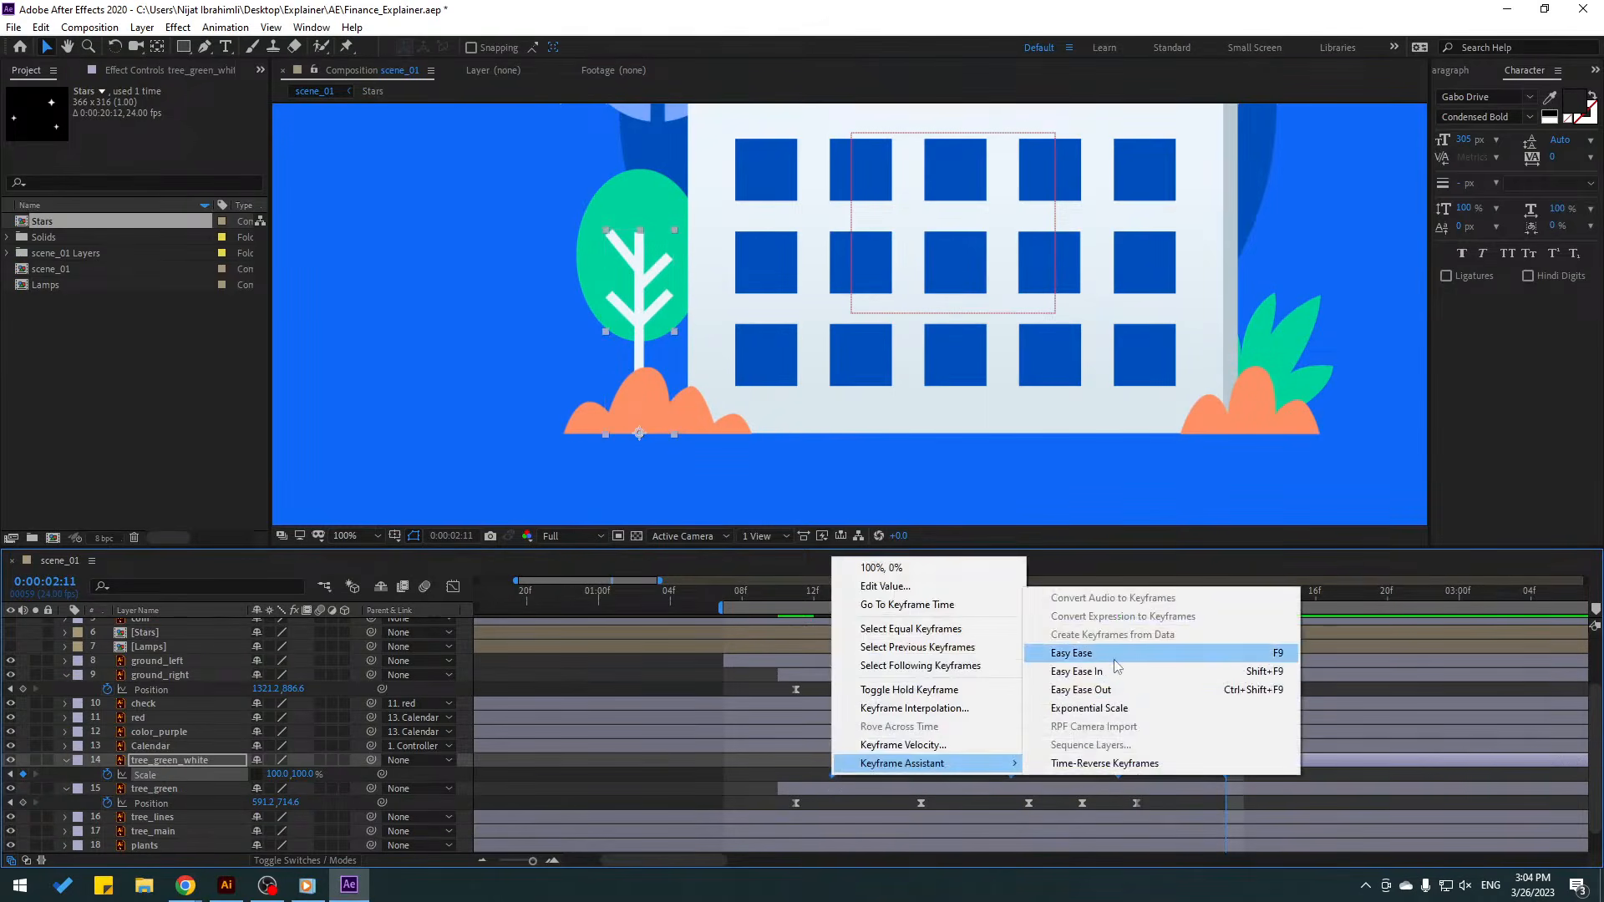
left_click(1077, 649)
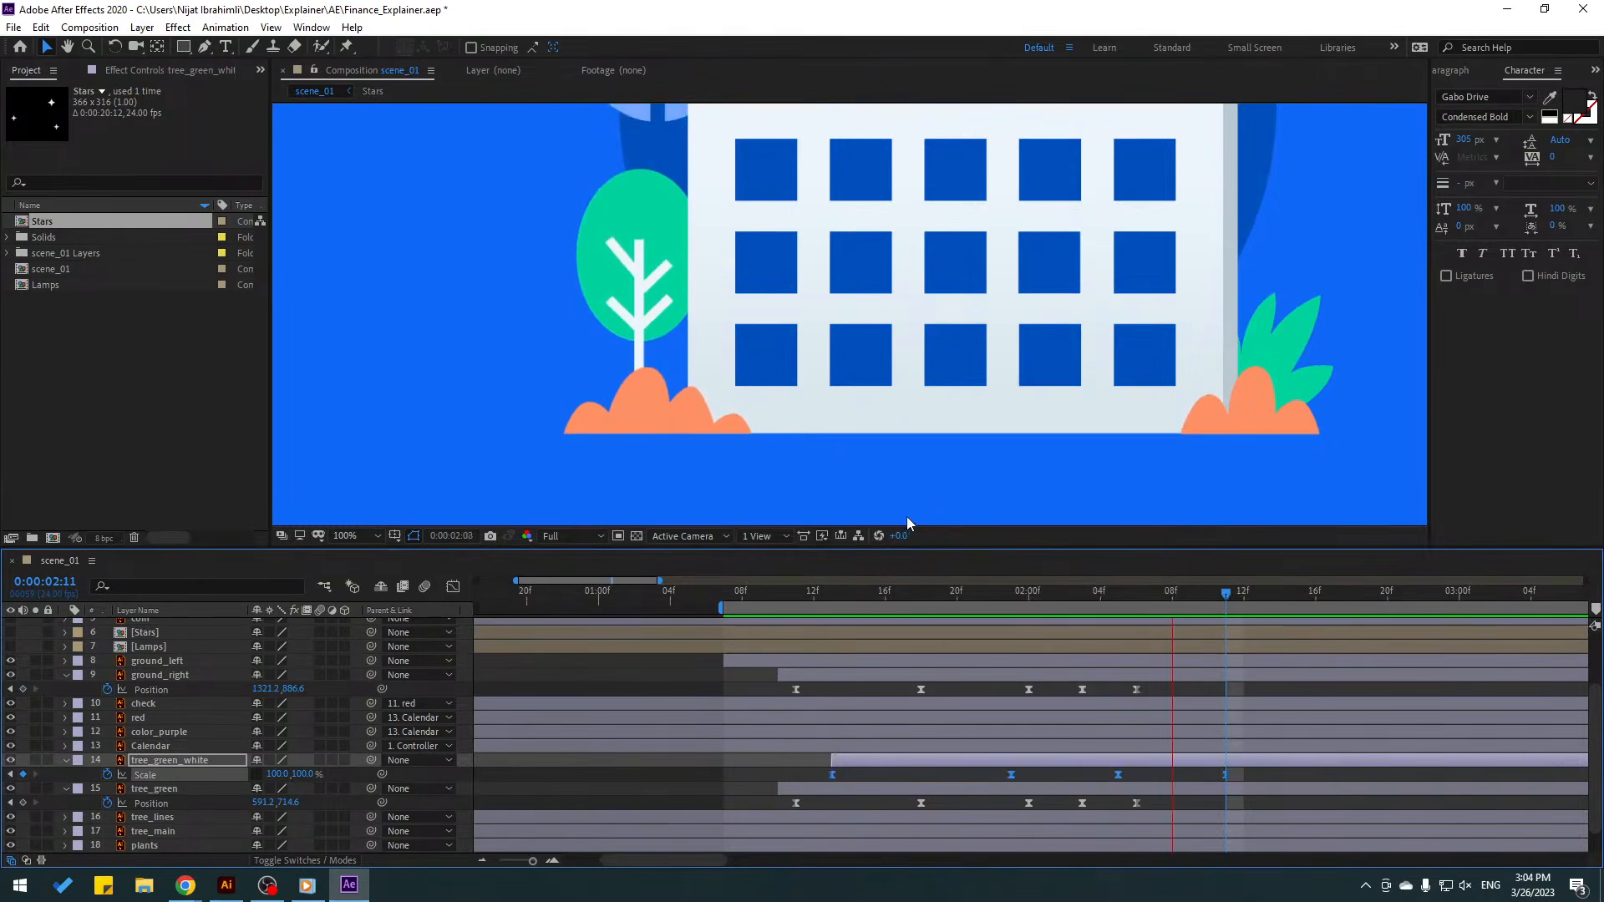
key("space")
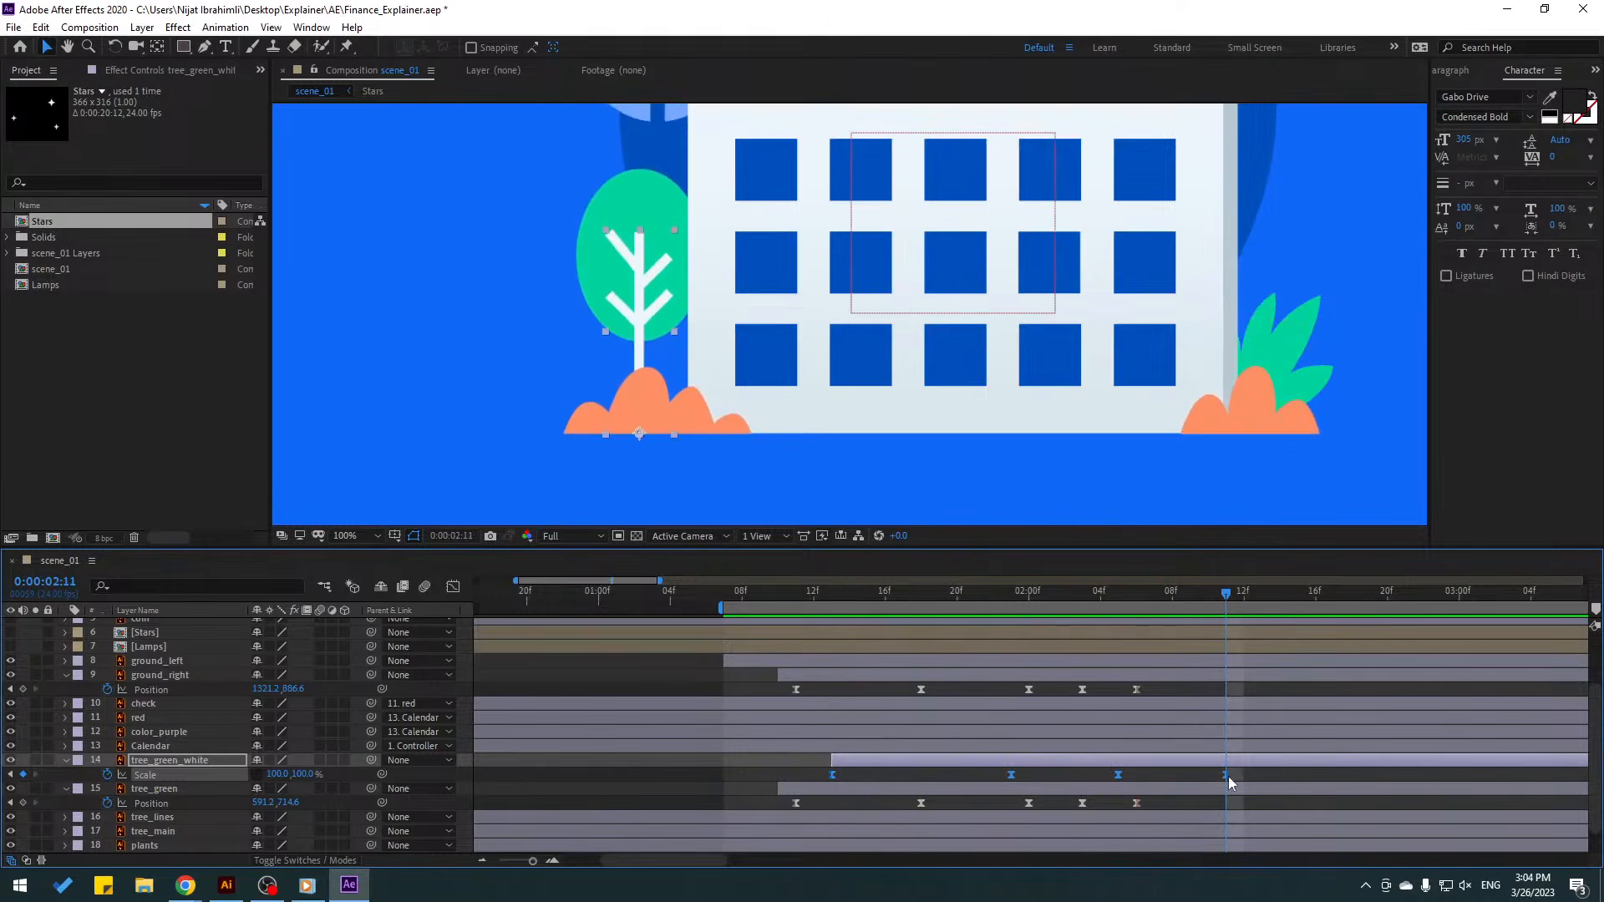
- Bring tree_green_white's last three Scale keyframes 5 frames closer to the first, start the layer at 0:00:01:11, and preview
left_click_drag(1011, 775, 828, 757)
key("space")
key("space")
key("space")
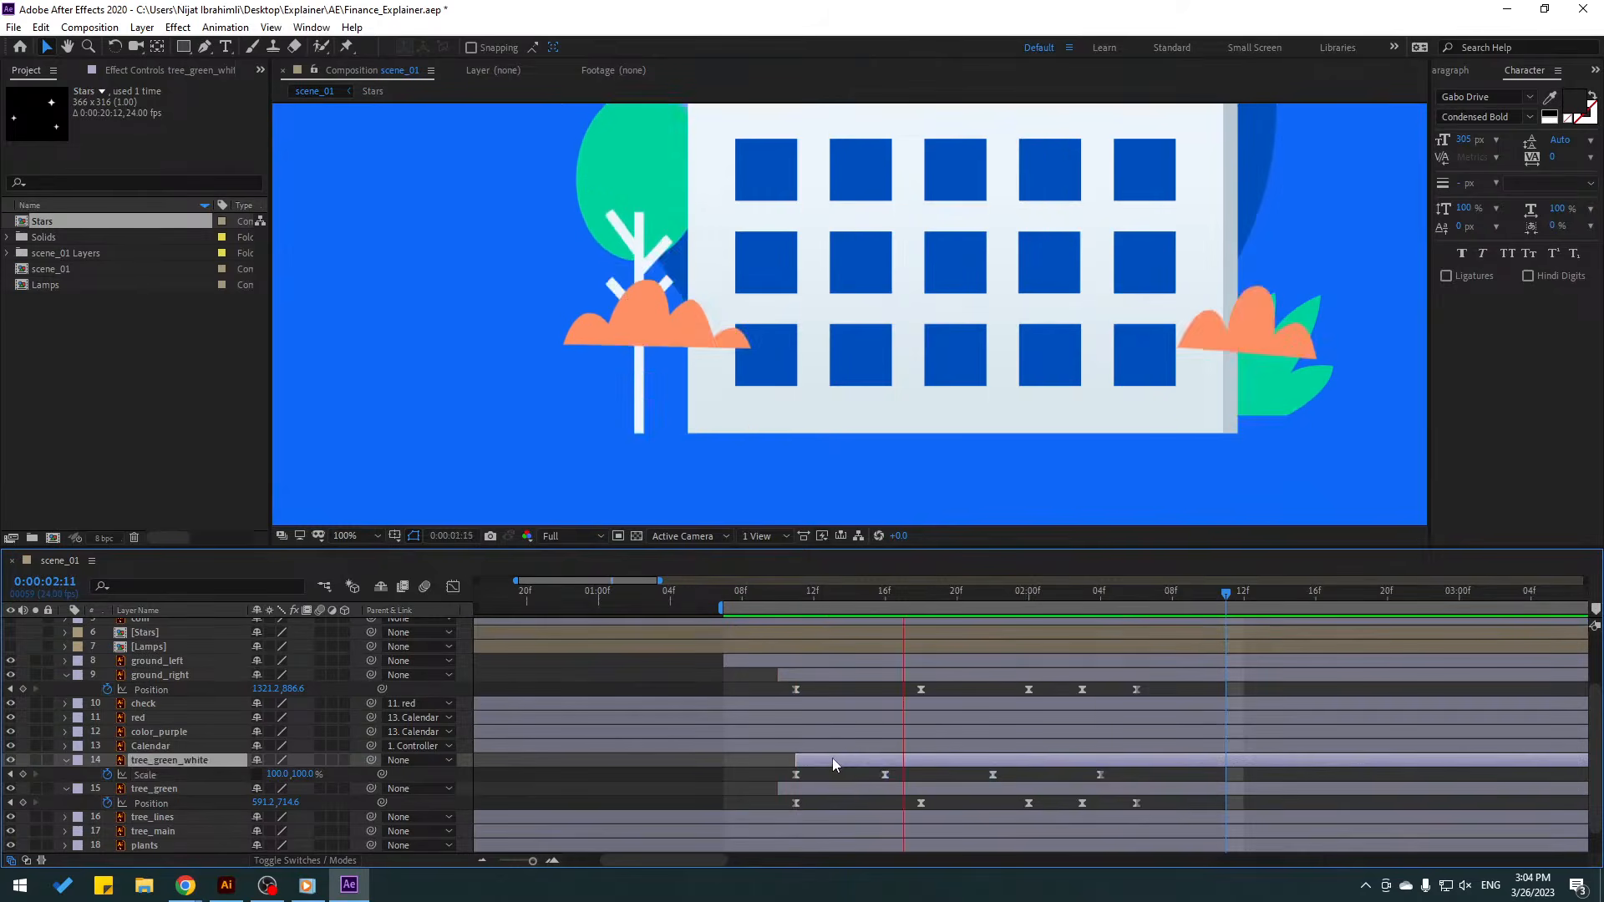
scroll(784, 379, "down", 2)
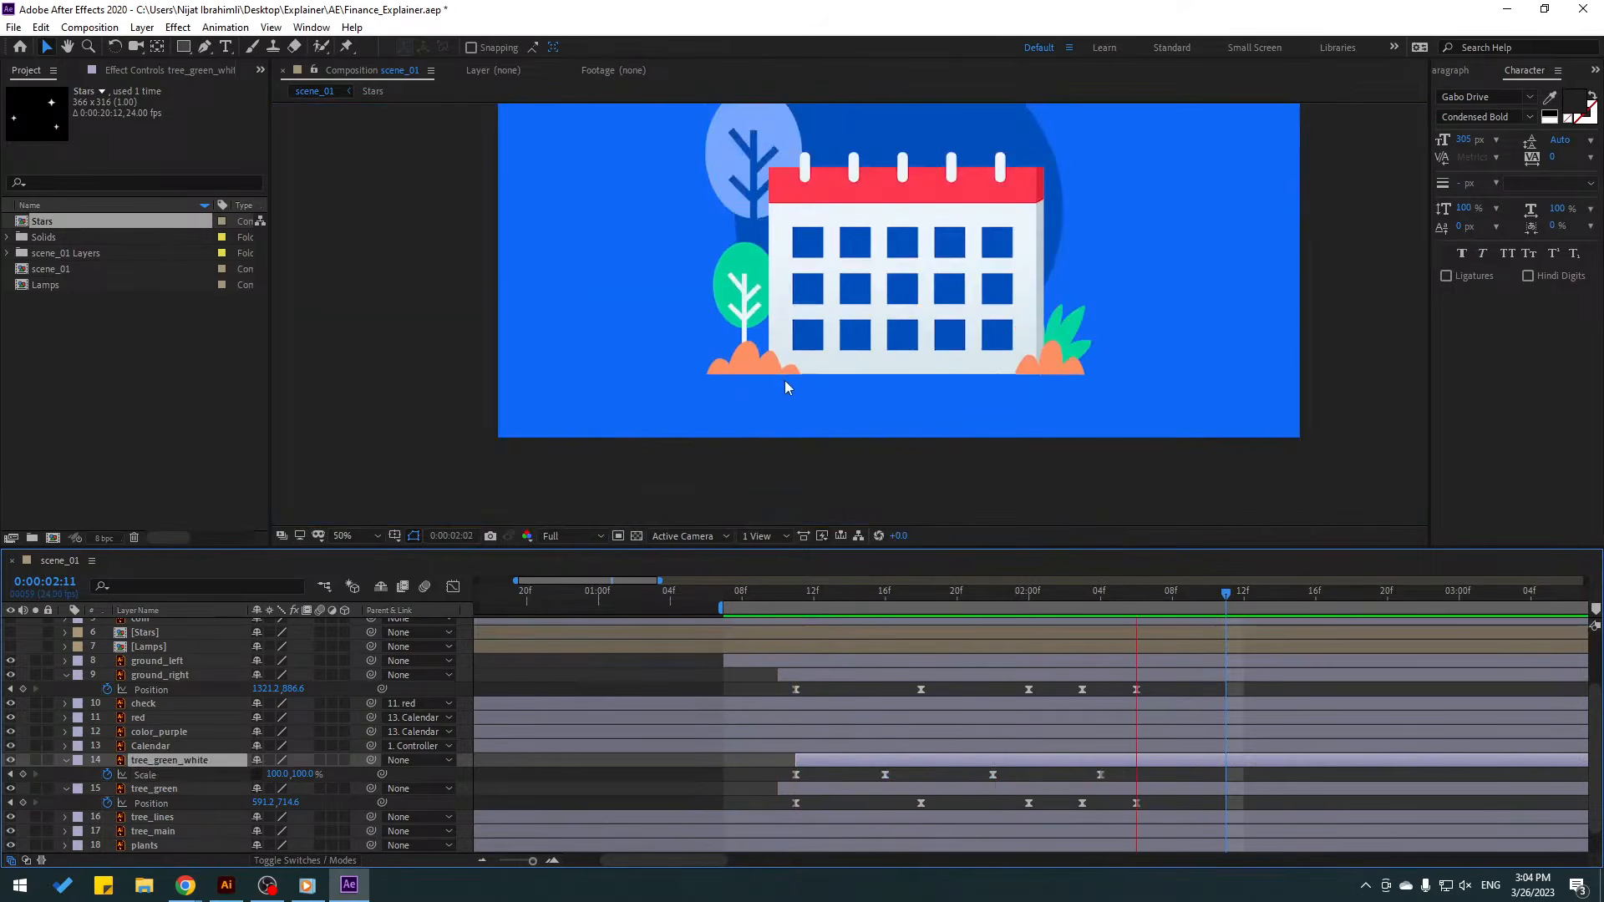
- Start the tree_main layer at 0:00:01:11 and paste the copied bounce keyframes onto it, with Position starting at 0:00:01:12
left_click_drag(983, 589, 782, 589)
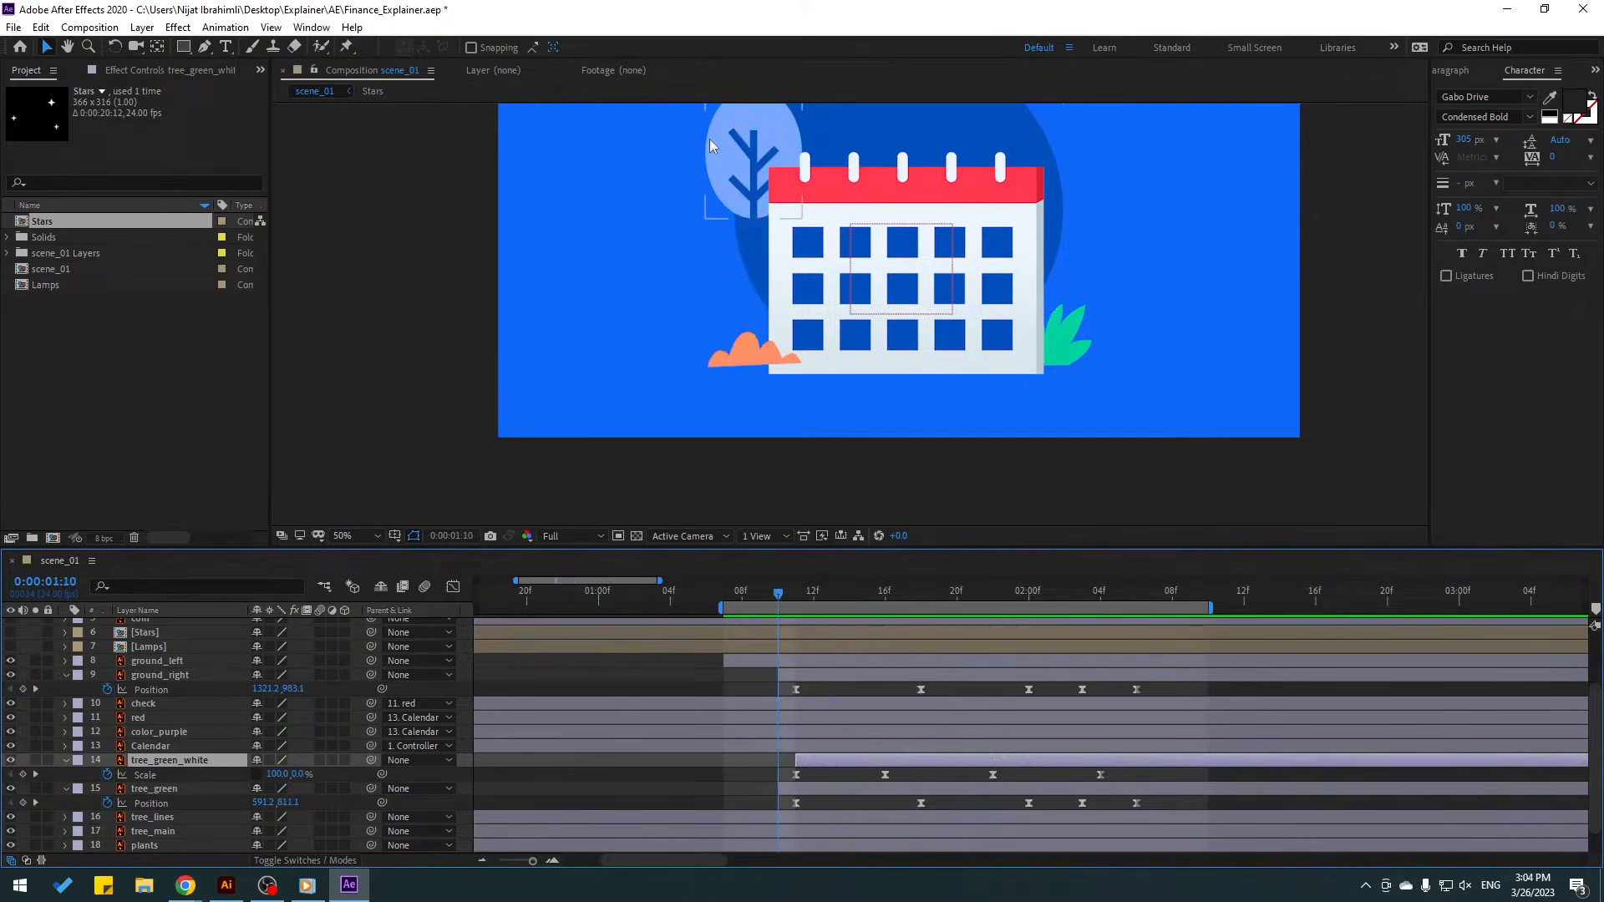
scroll(217, 793, "down", 1)
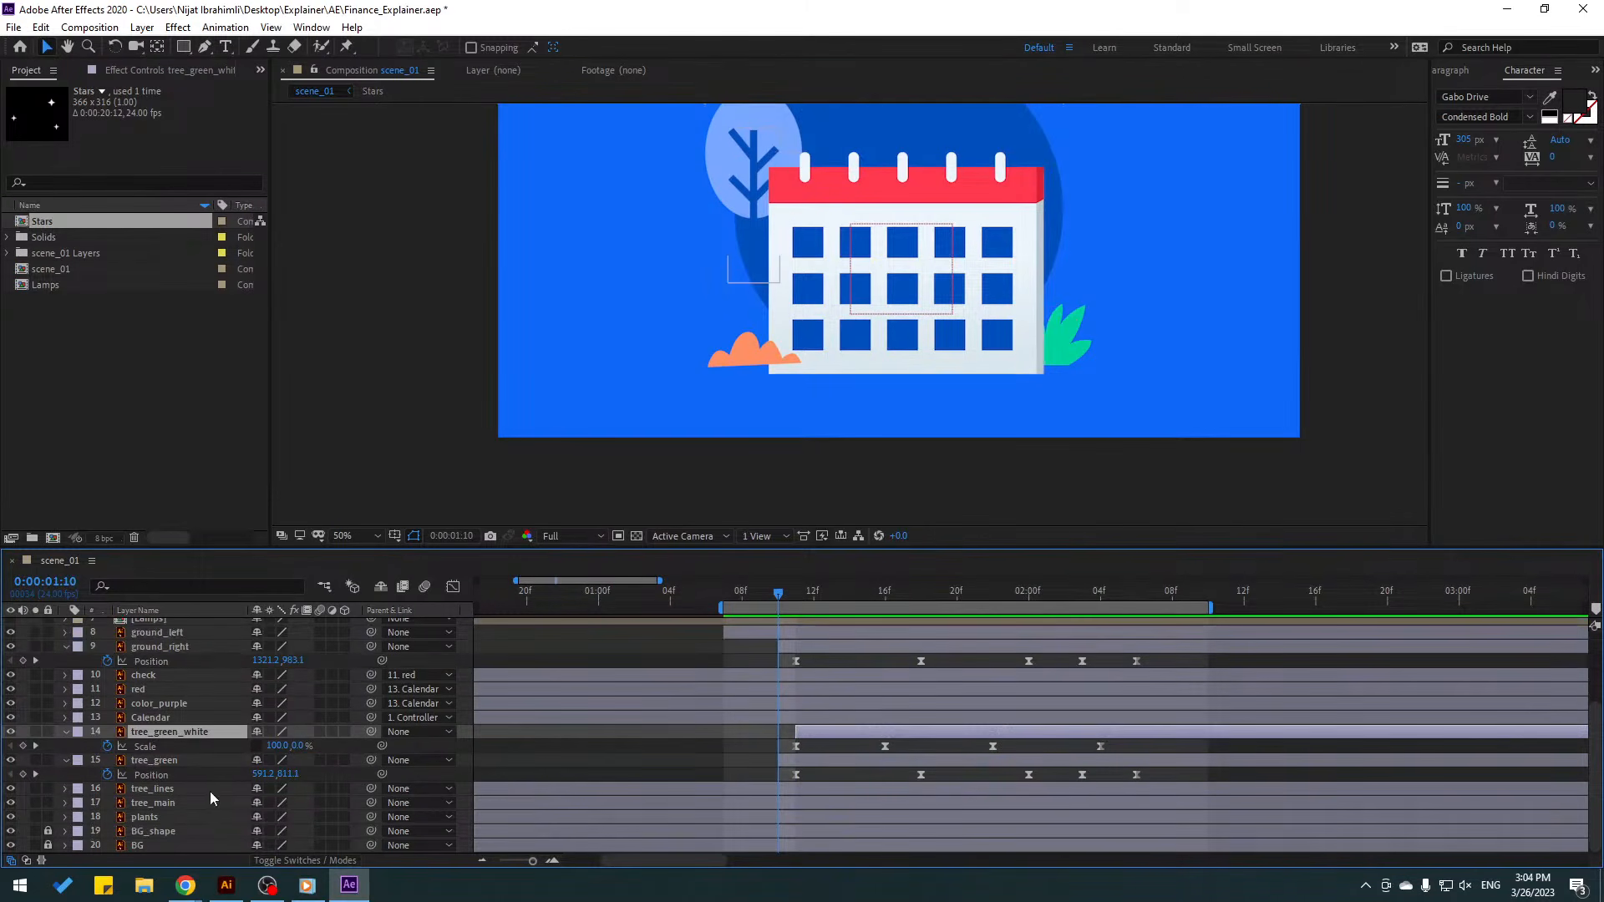
left_click(190, 803)
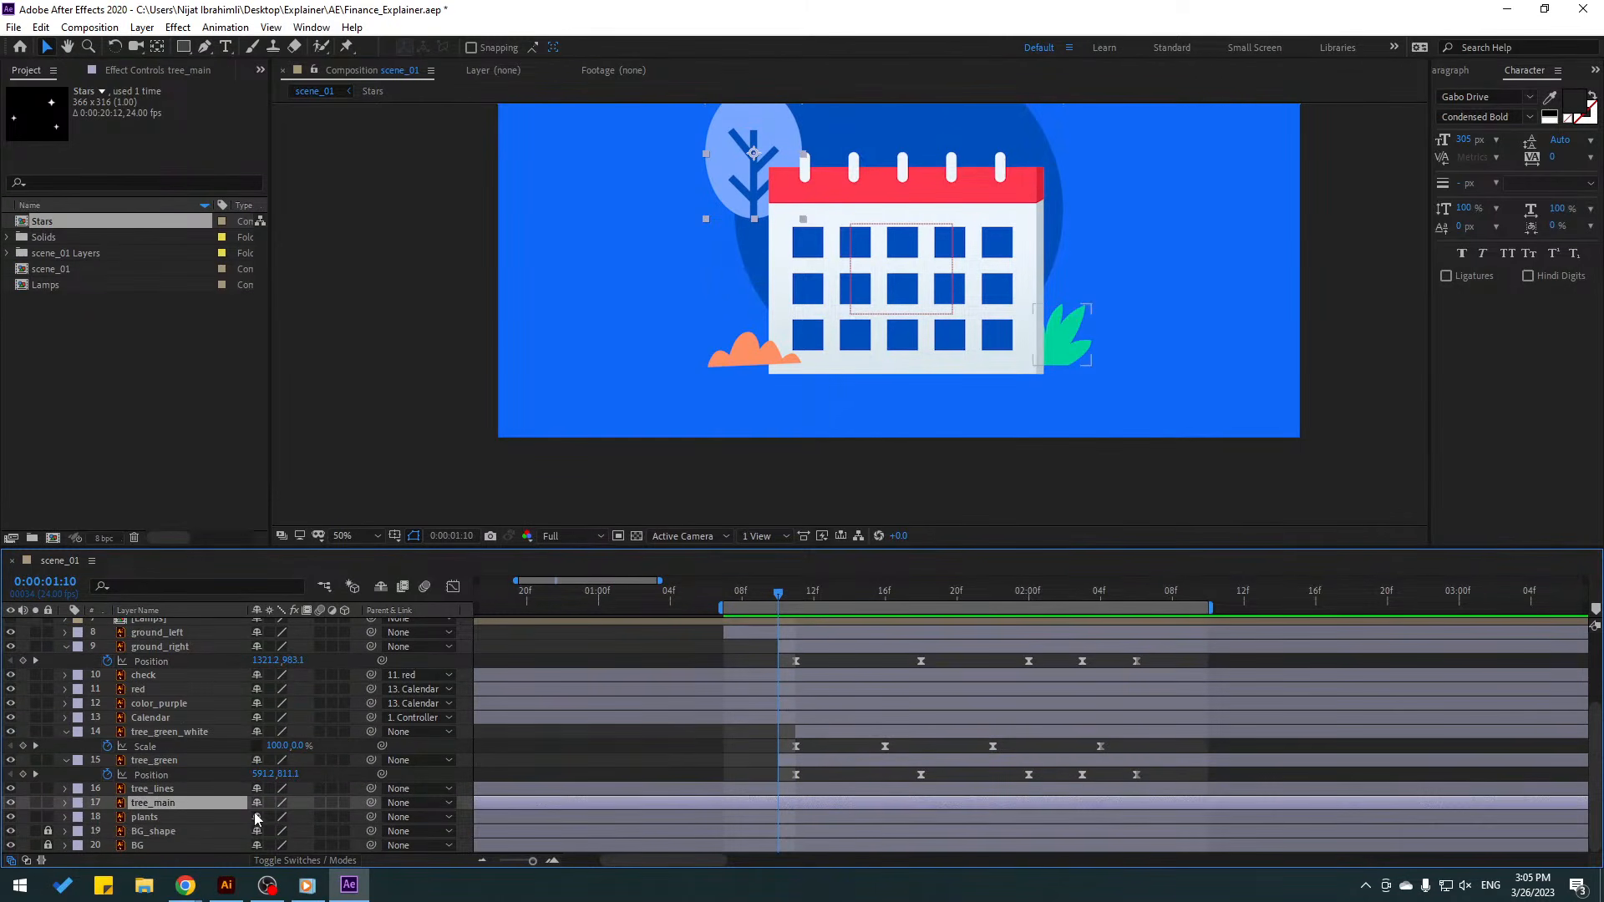
left_click_drag(498, 803, 1115, 797)
key("Page_Down")
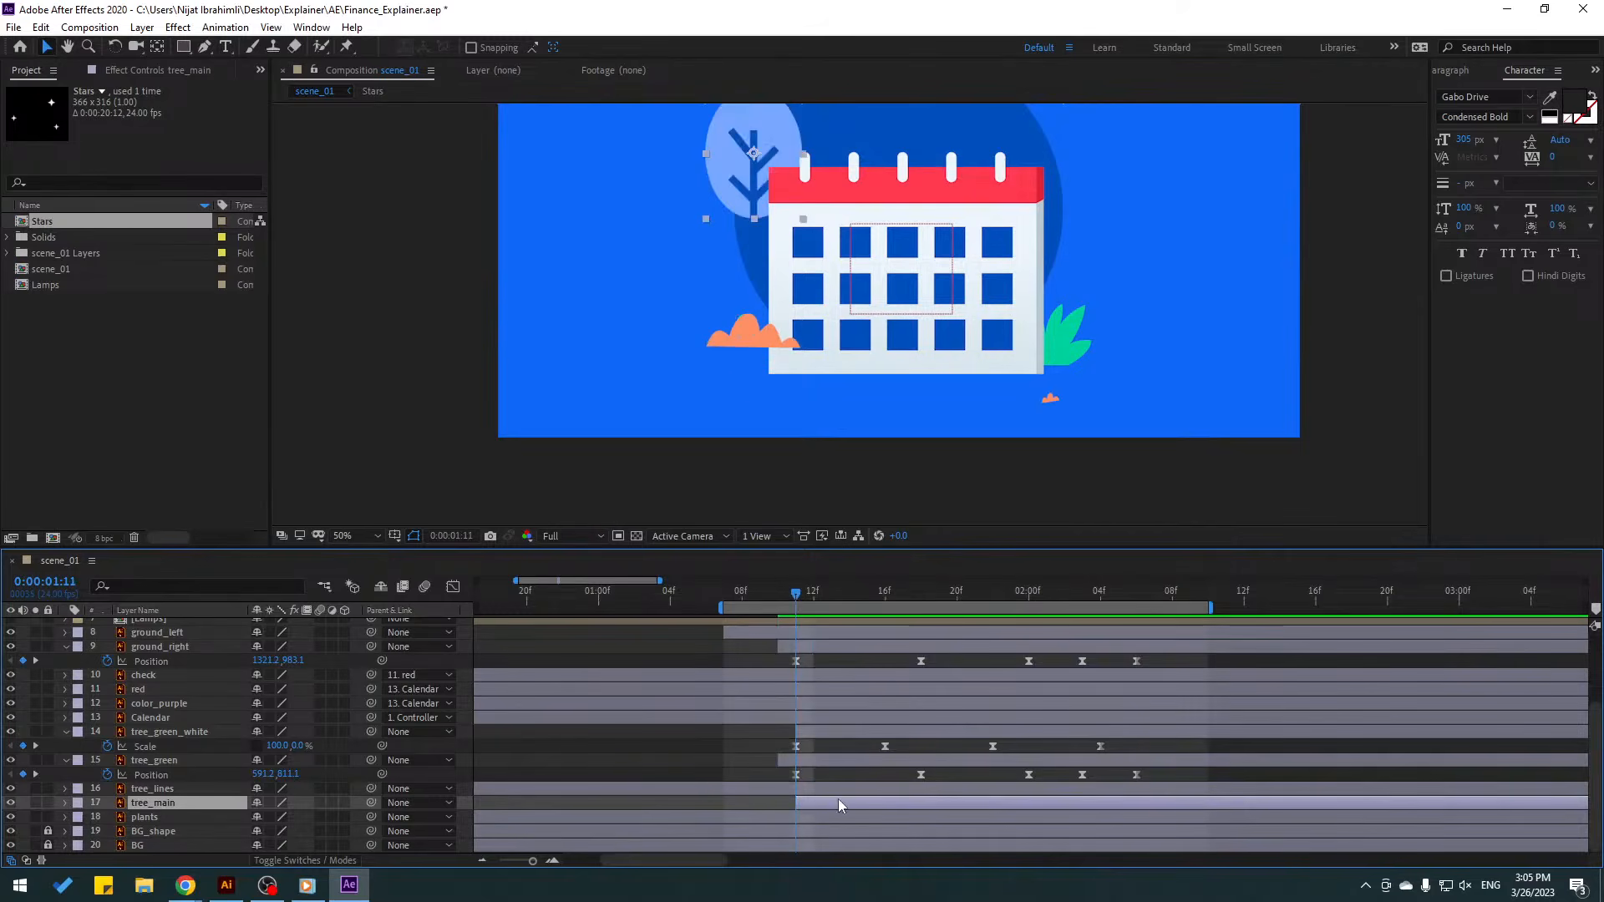
key("ctrl+v")
key("u")
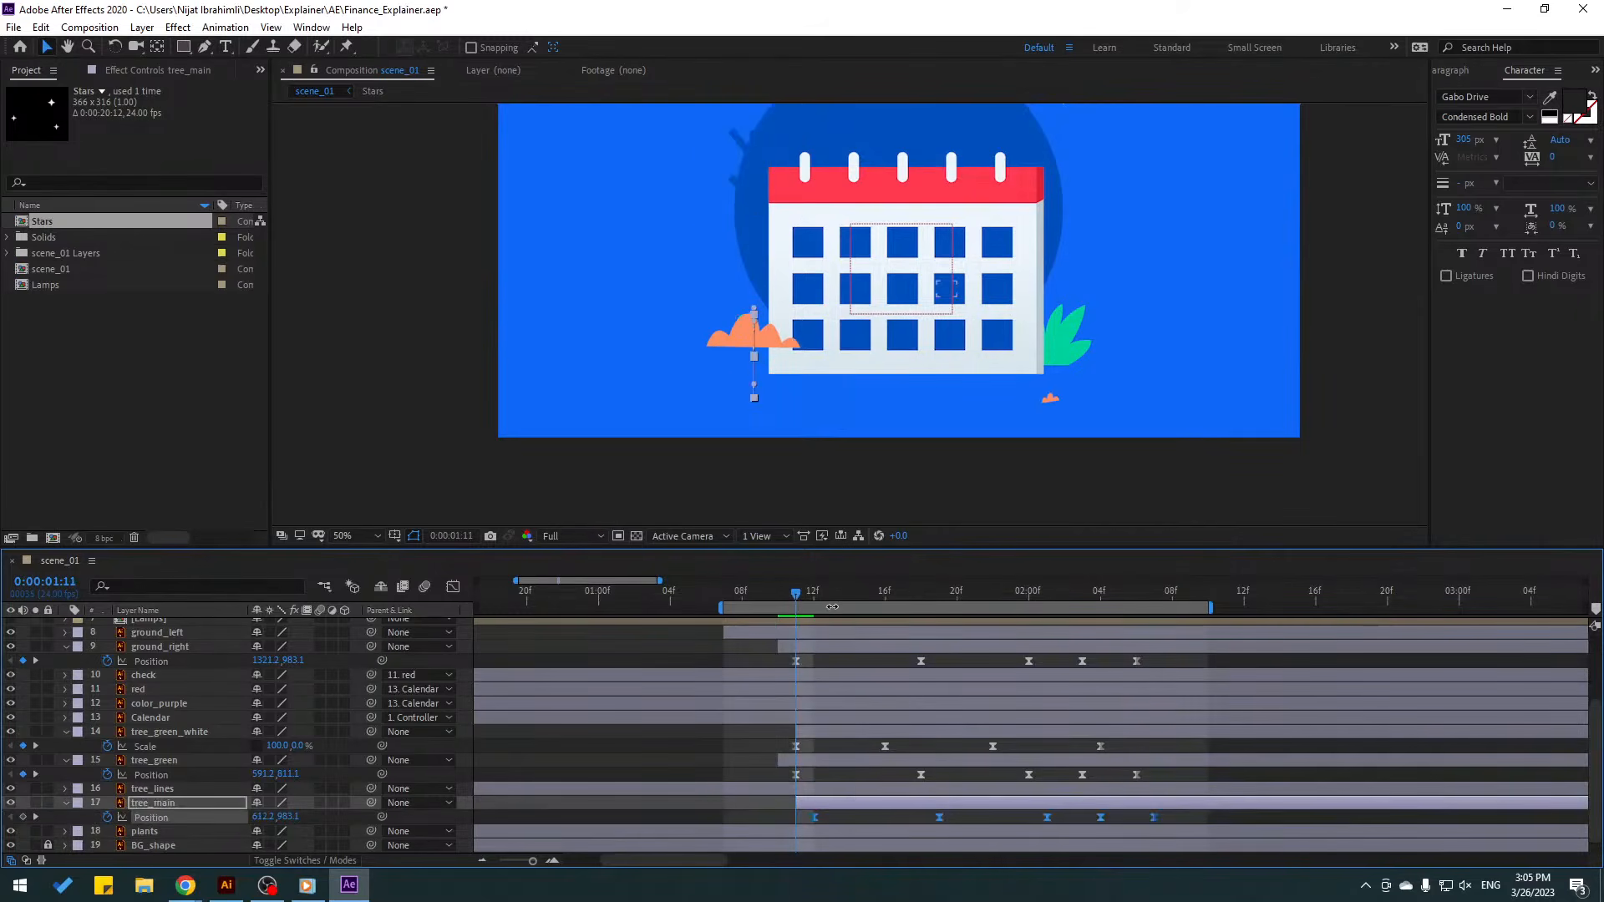
- Offset all of tree_main's Position keyframes vertically so the layer settles at 612.2, 417.6 at 0:00:02:07, and preview the bounce
left_click_drag(815, 597, 1158, 608)
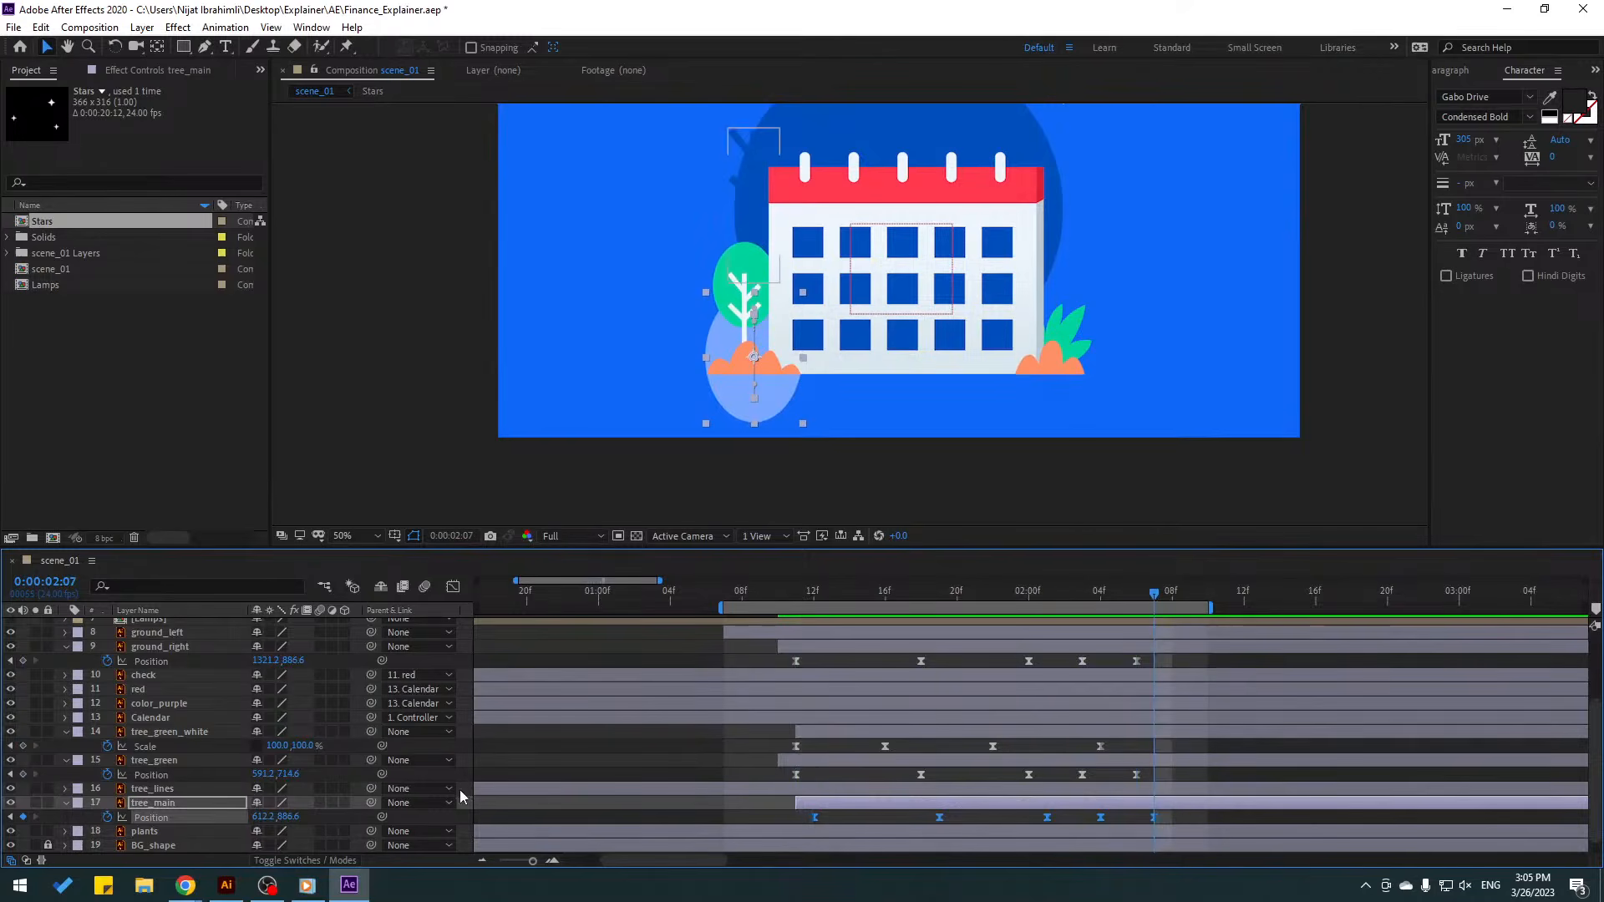
left_click_drag(290, 817, 62, 820)
left_click_drag(757, 599, 1148, 608)
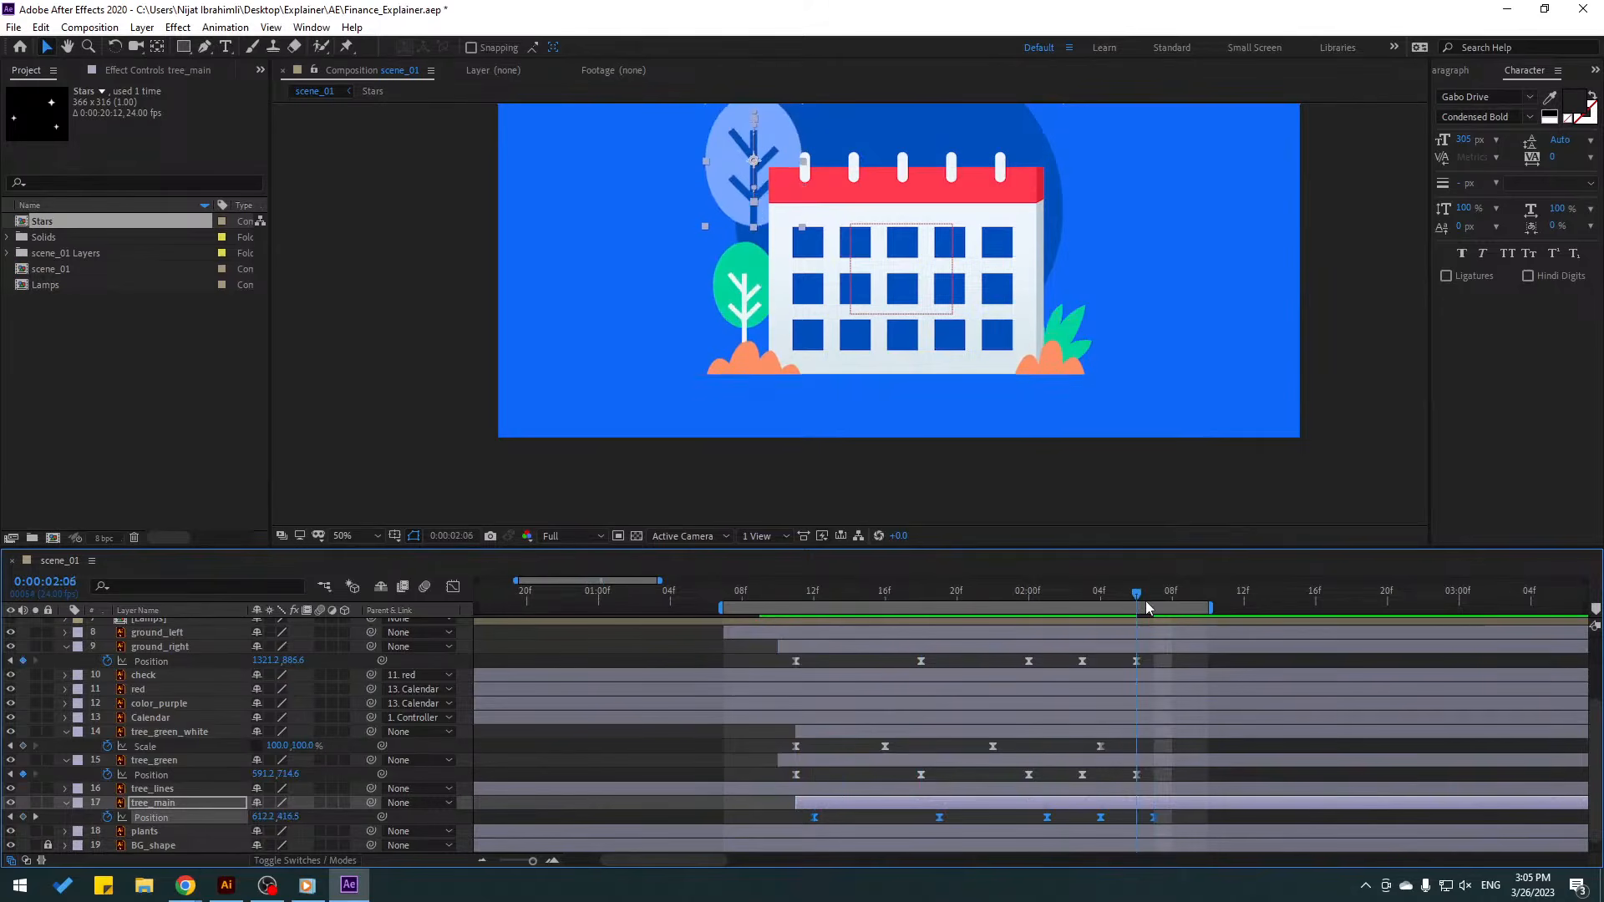
- Copy tree_green_white's Scale keyframes and start the tree_lines layer at 0:00:01:12
left_click(151, 792)
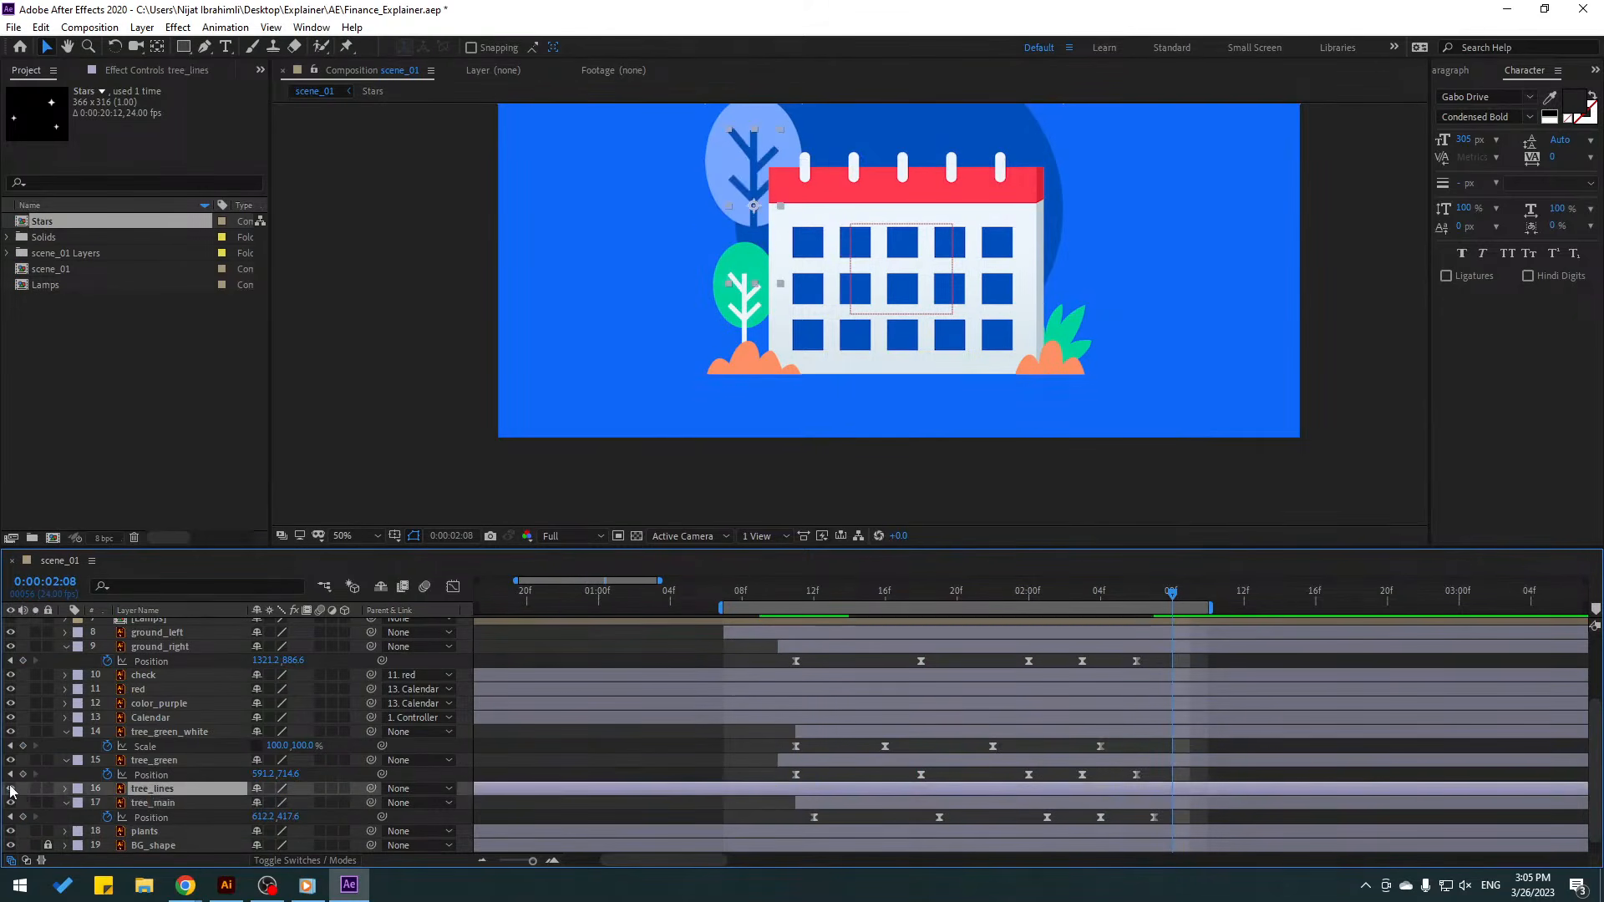
left_click(169, 733)
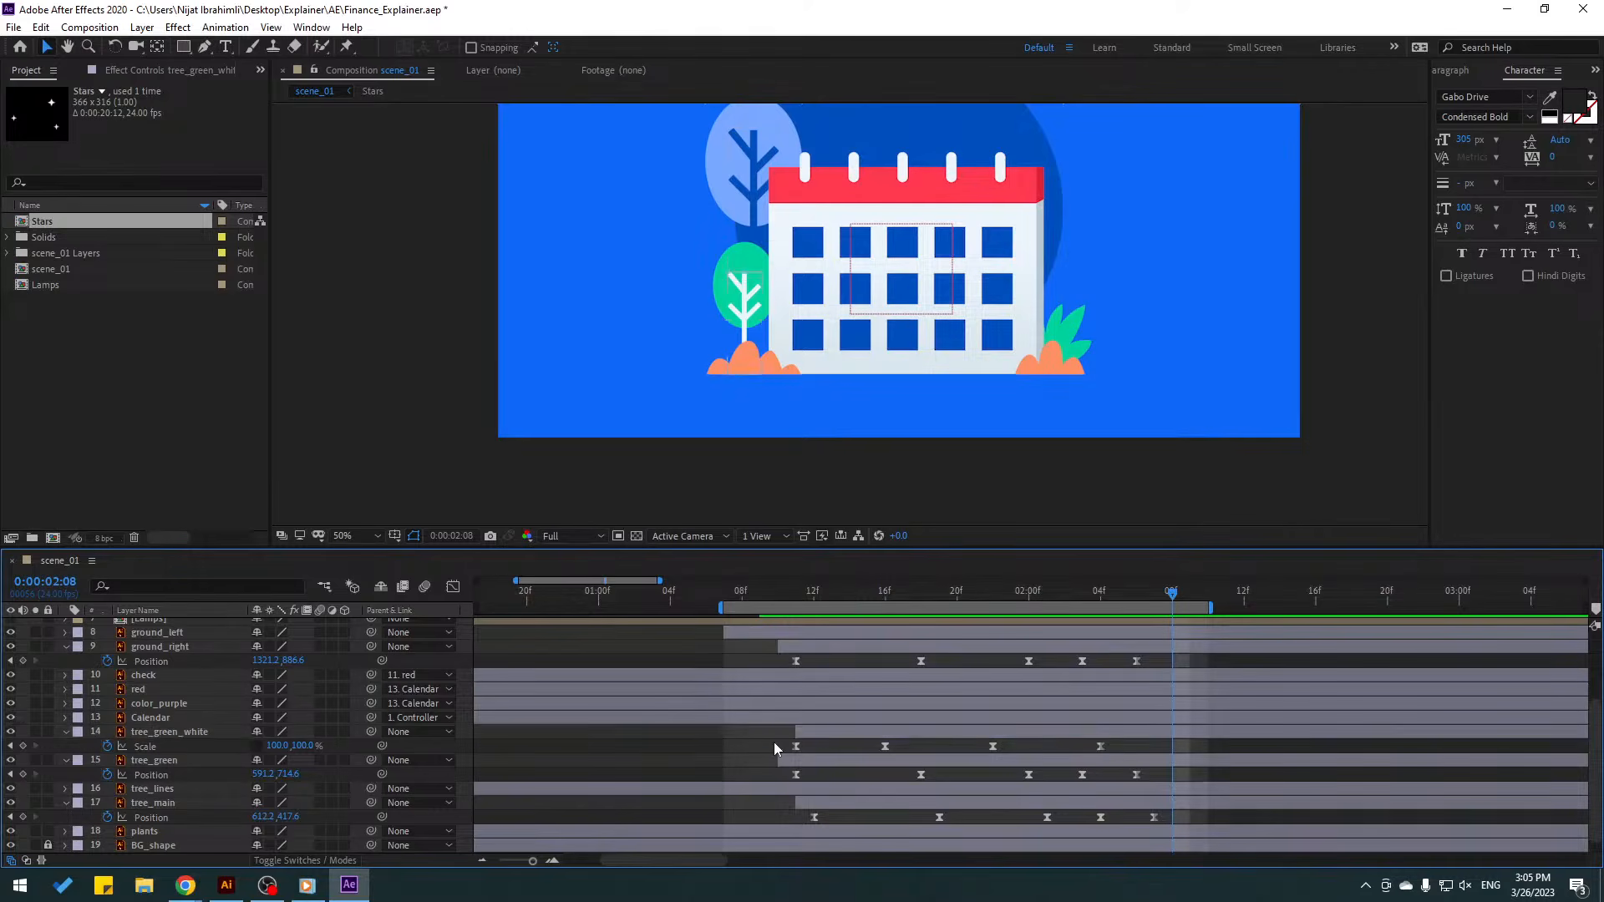
left_click(493, 789)
left_click_drag(498, 790, 1163, 789)
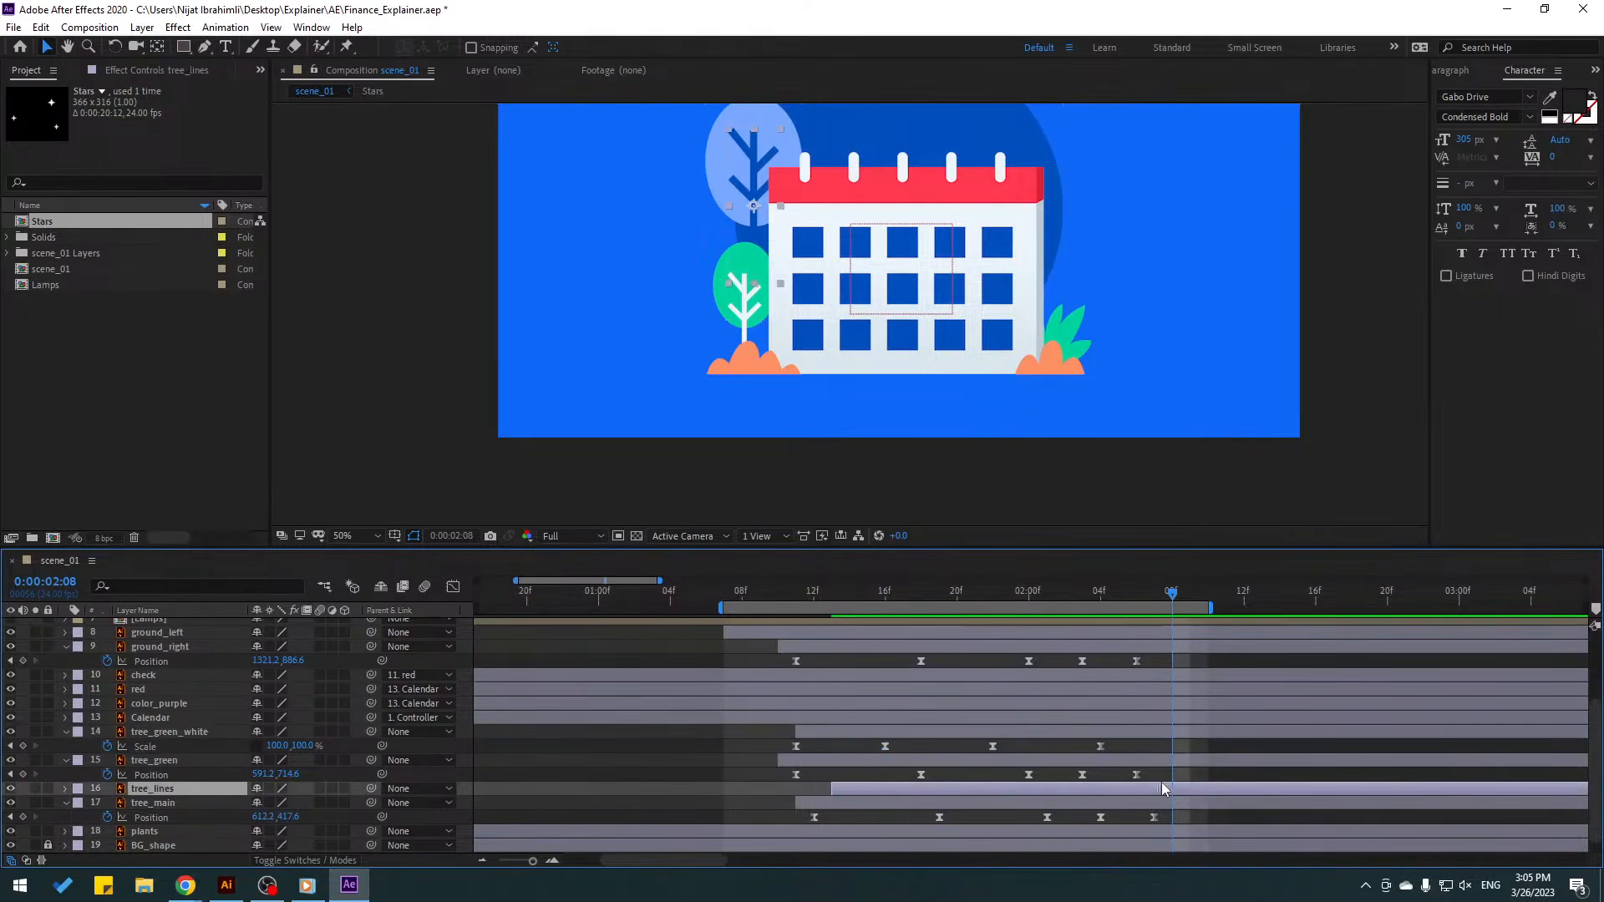
left_click(813, 590)
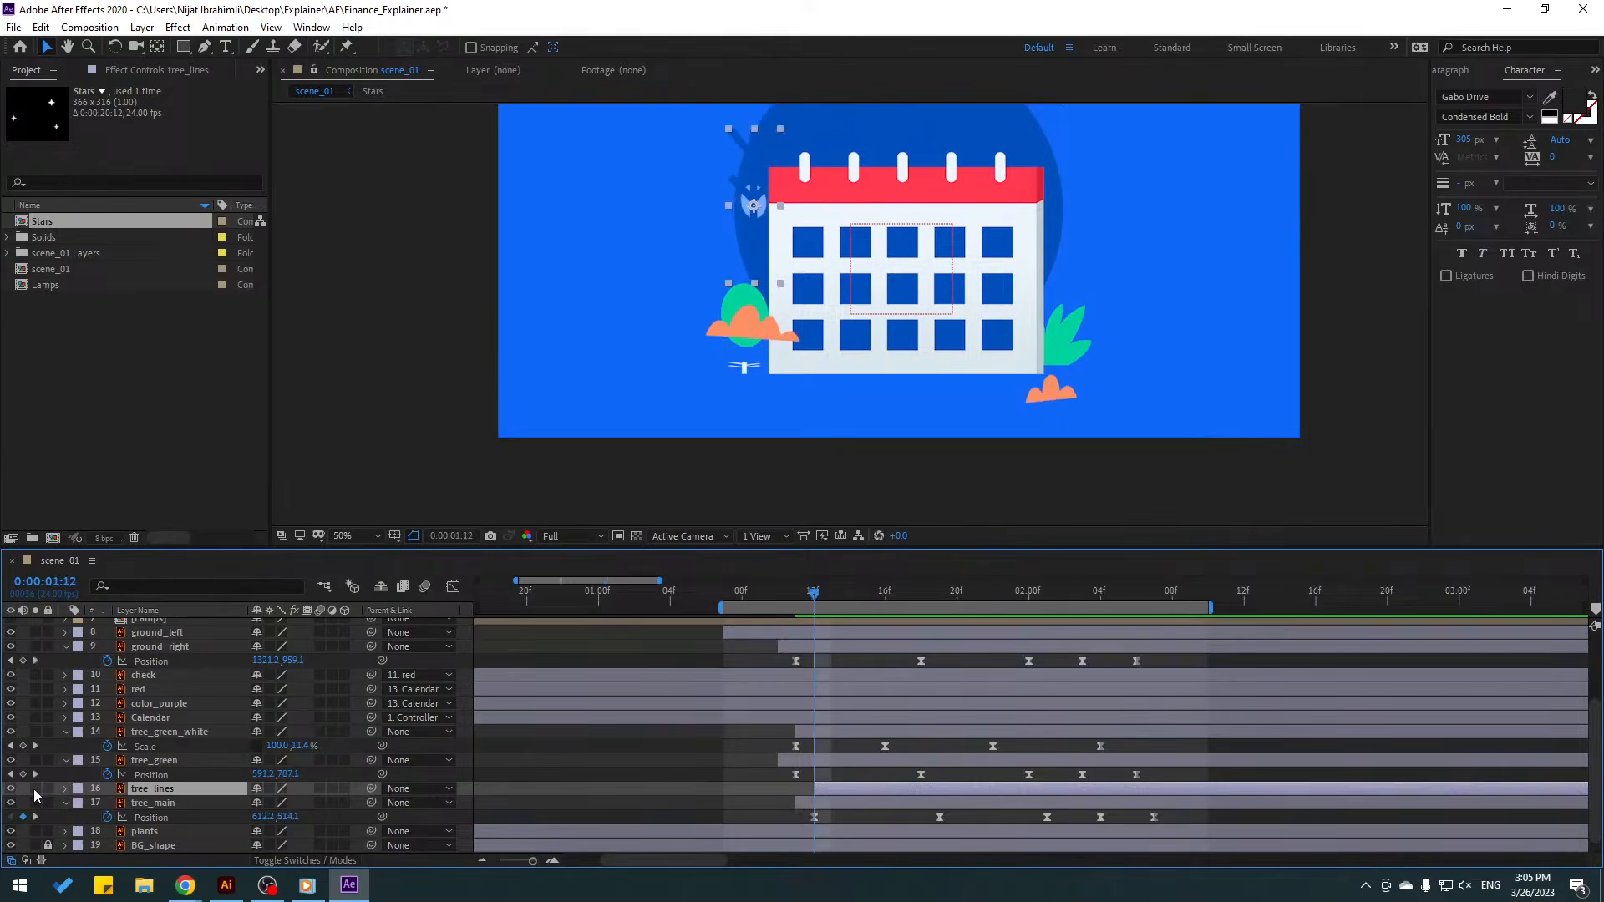
- Solo tree_lines and move its anchor point to the base of the trunk
left_click(35, 789)
key("/")
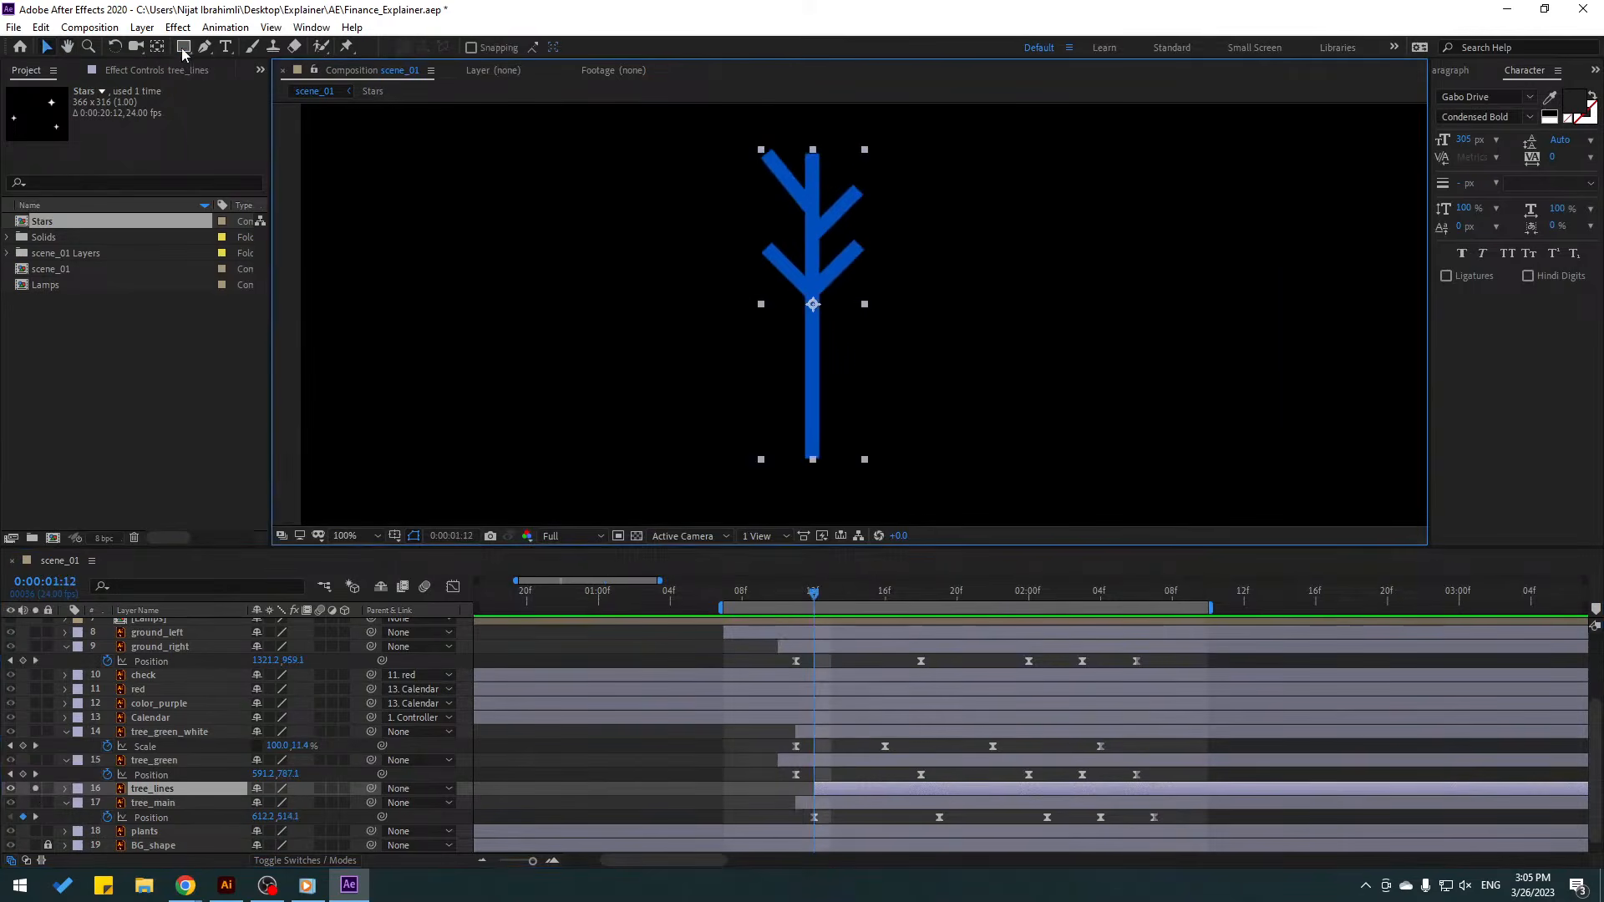
left_click(183, 48)
left_click(156, 48)
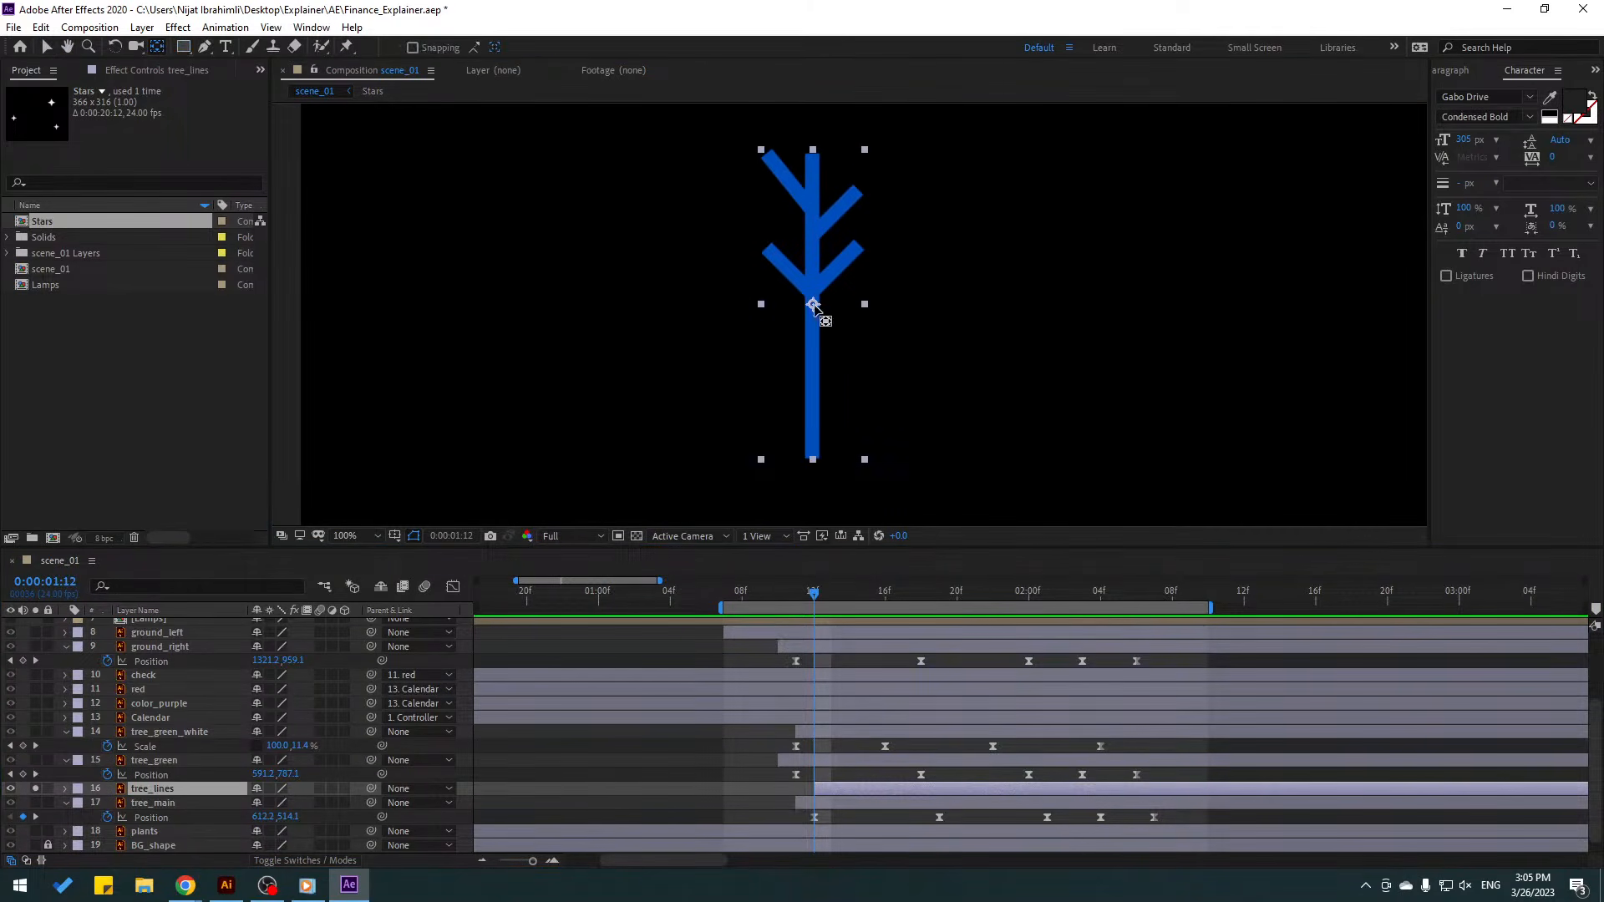
left_click_drag(813, 306, 819, 460)
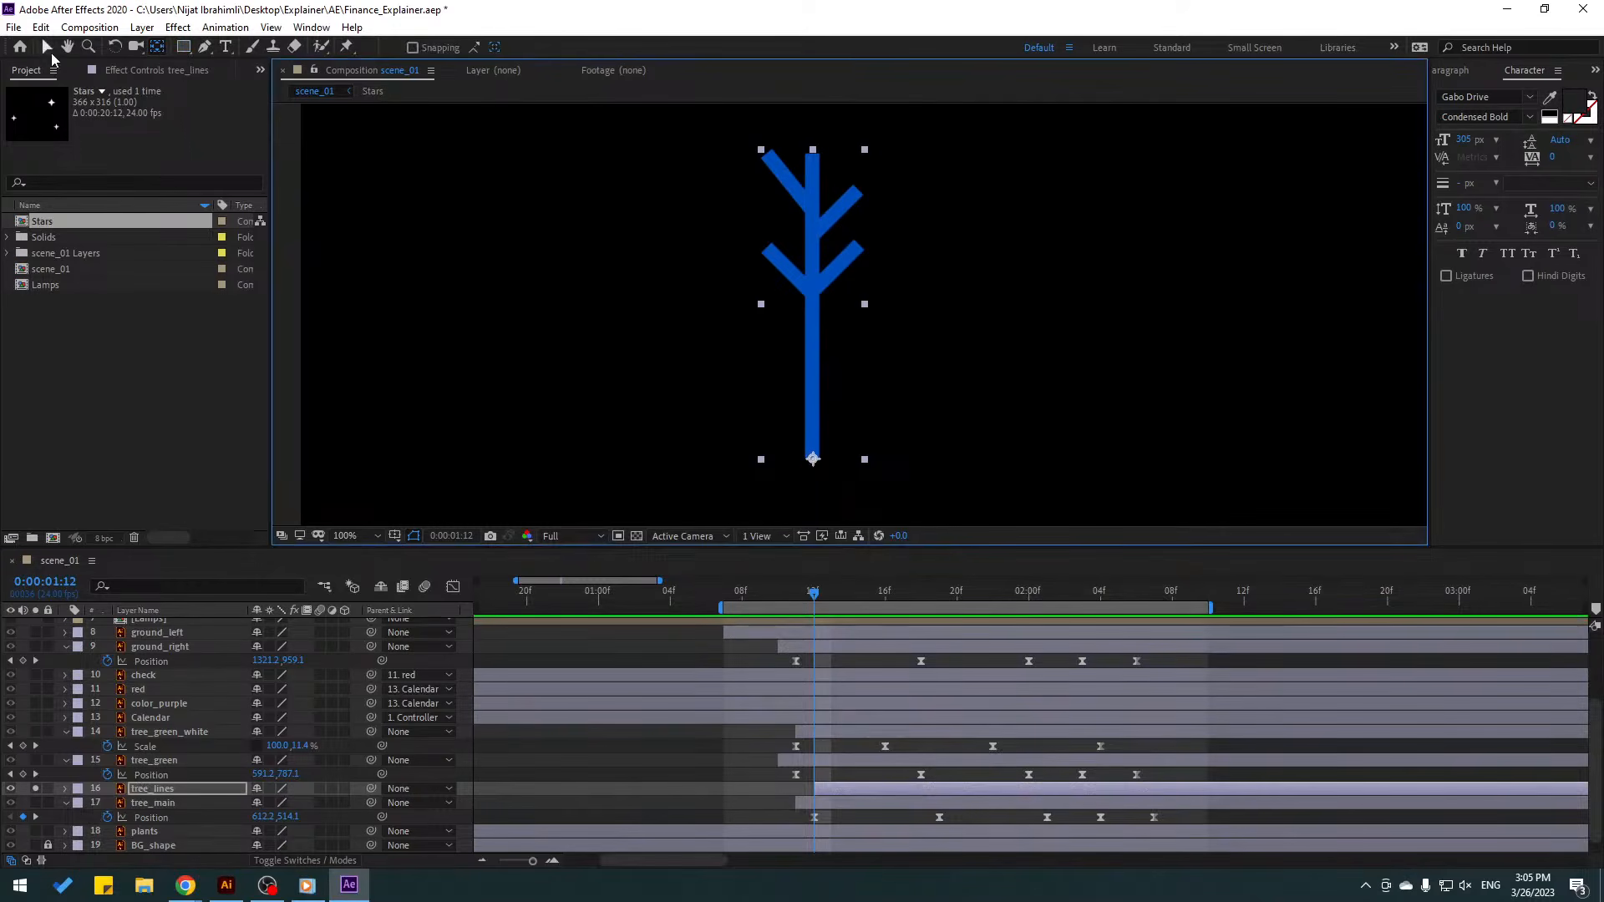
left_click(47, 47)
- Paste the copied Scale keyframes onto tree_lines starting at 0:00:01:12 and preview the soloed layer
scroll(920, 426, "down", 1)
key("space")
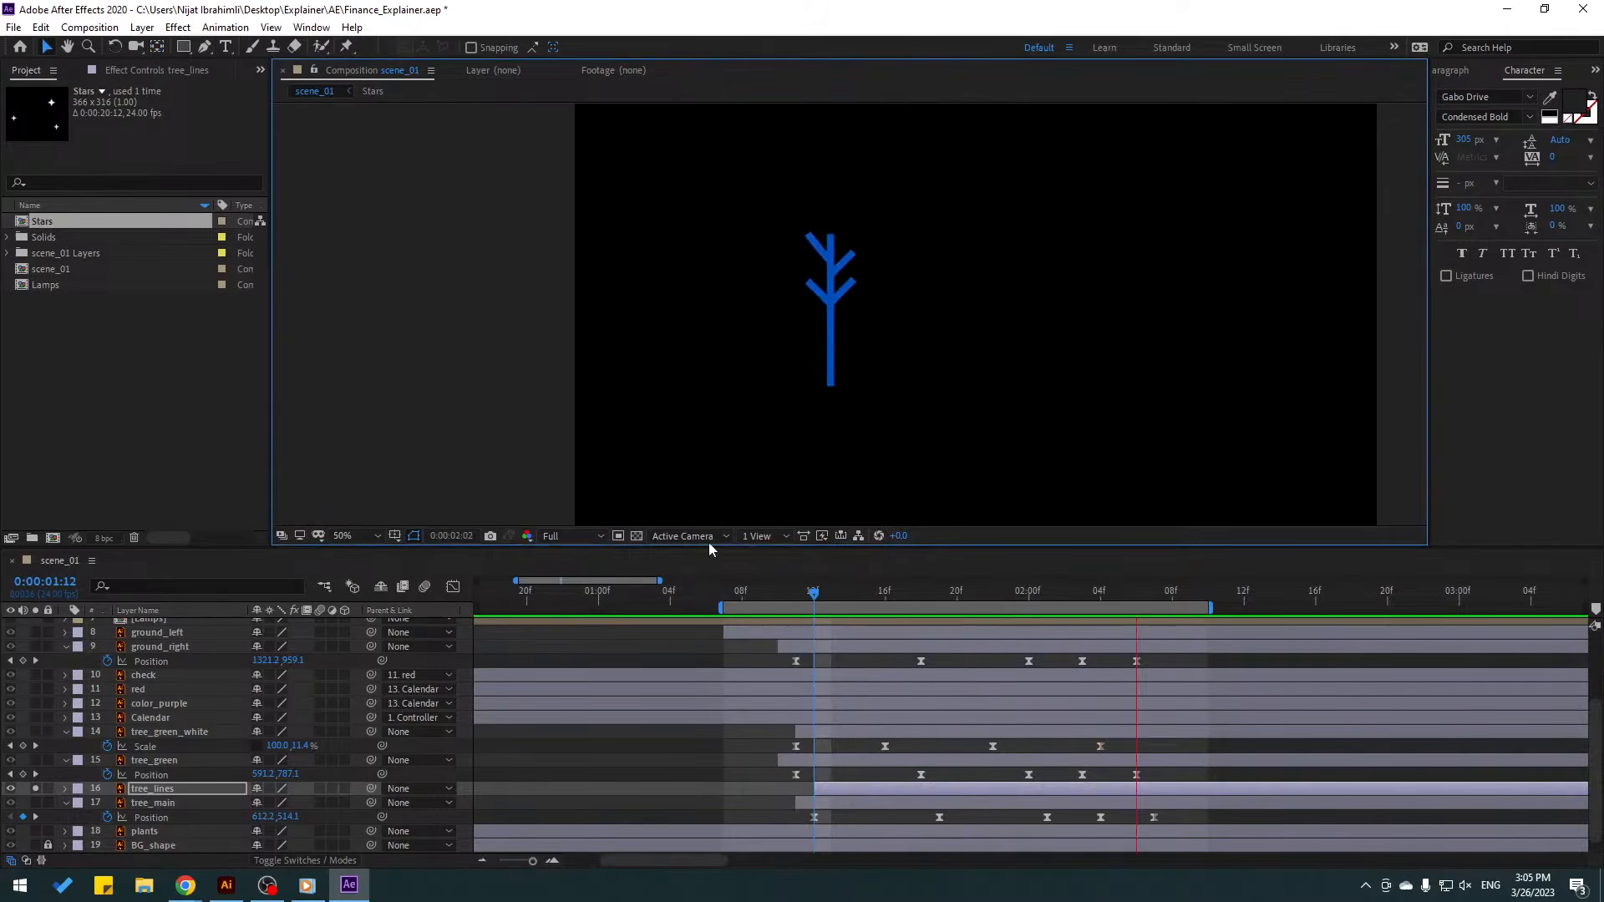
key("space")
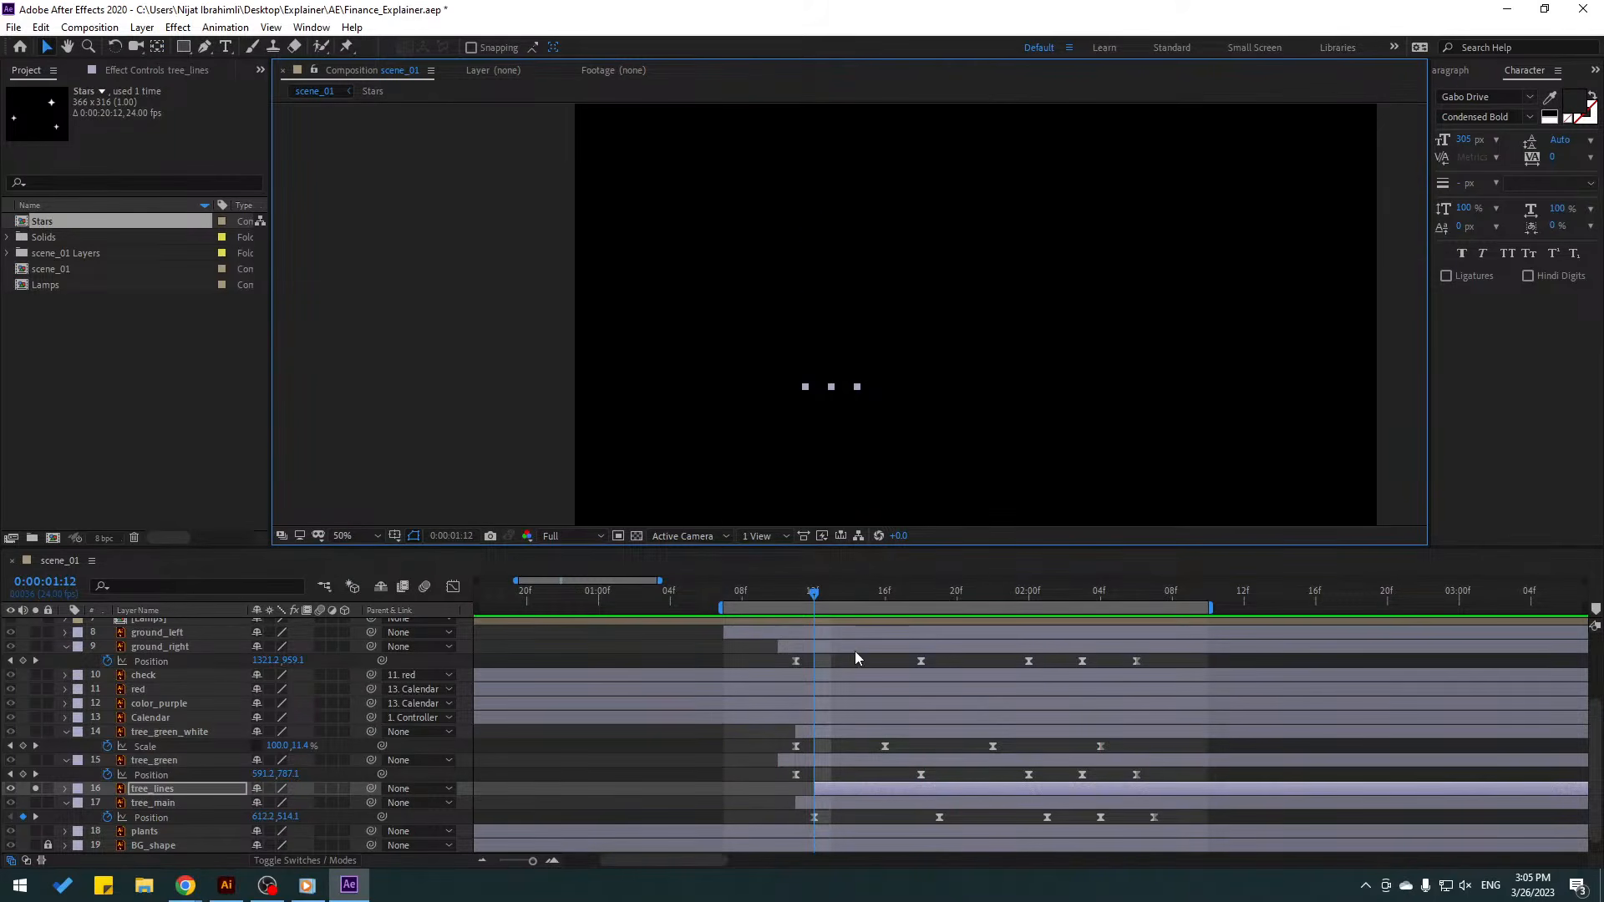
key("ctrl+v")
scroll(874, 689, "down", 1)
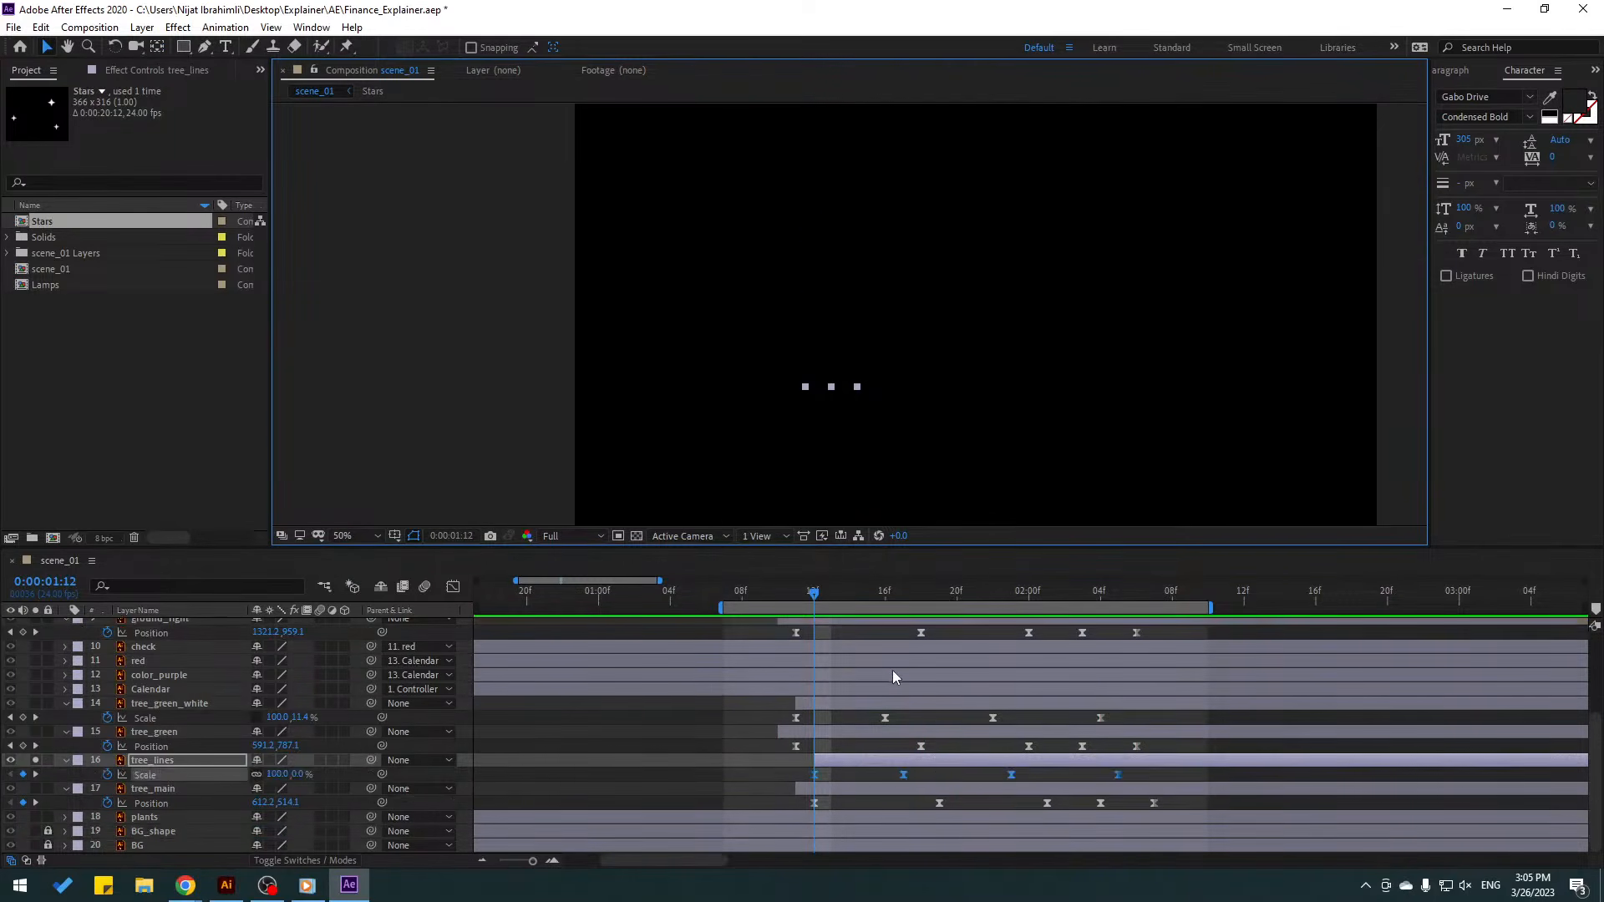
- Keyframe tree_lines' Rotation at -10° at 0:00:01:12, 5° at about 0:00:01:18, -2° at 0:00:01:23 and 0° at 0:00:02:05
key("alt+shift+r")
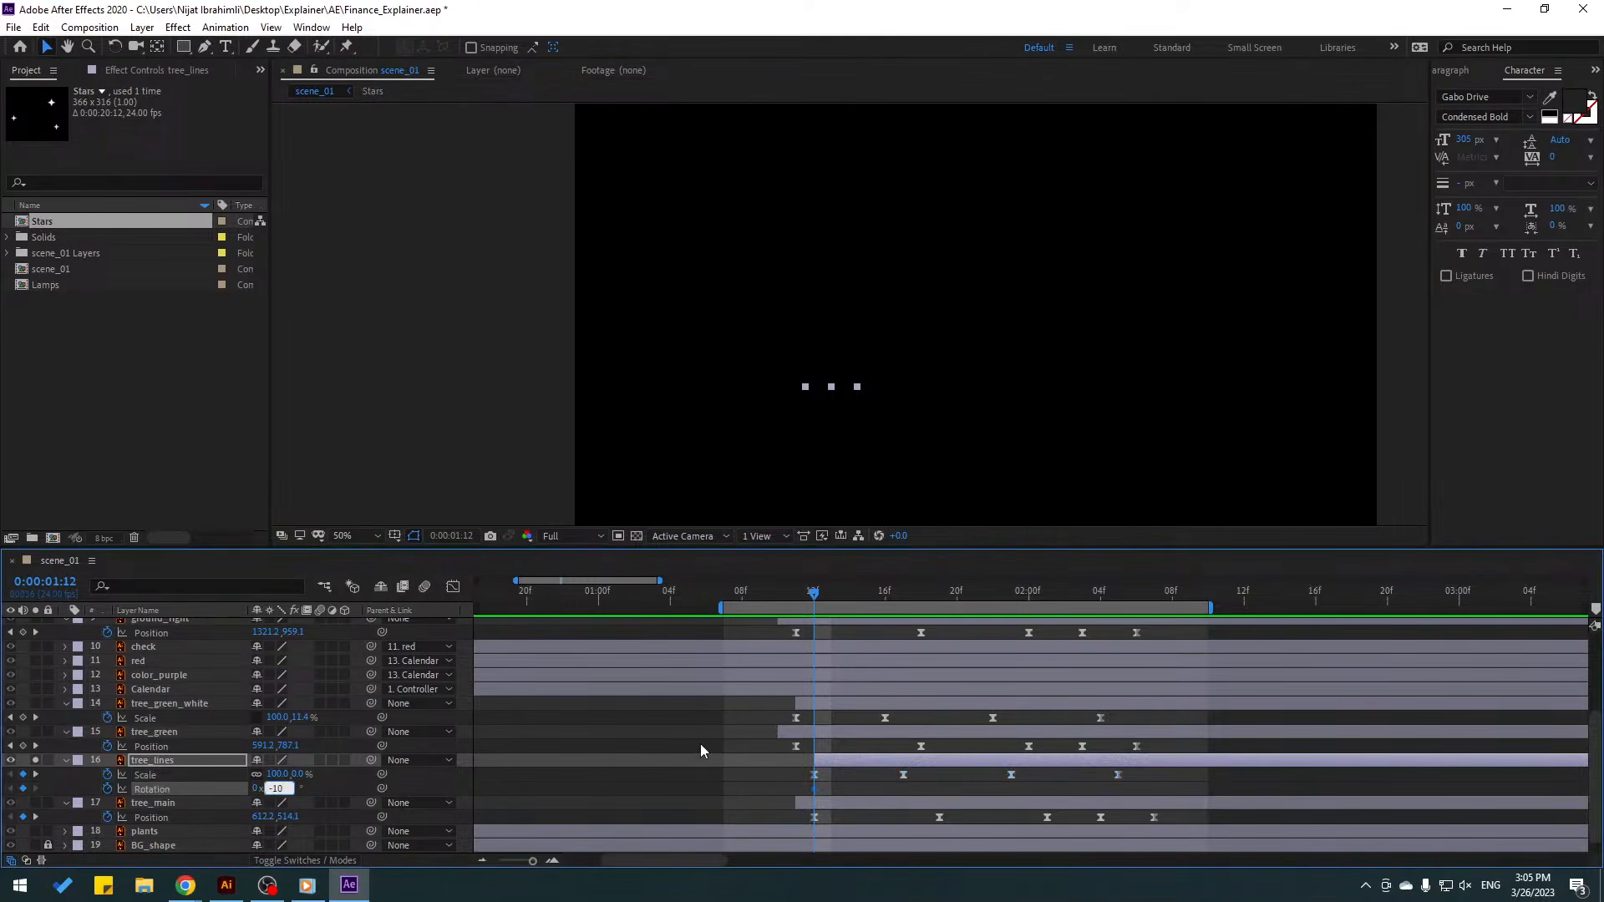
key("Return")
left_click_drag(843, 594, 1013, 599)
type("5")
key("Return")
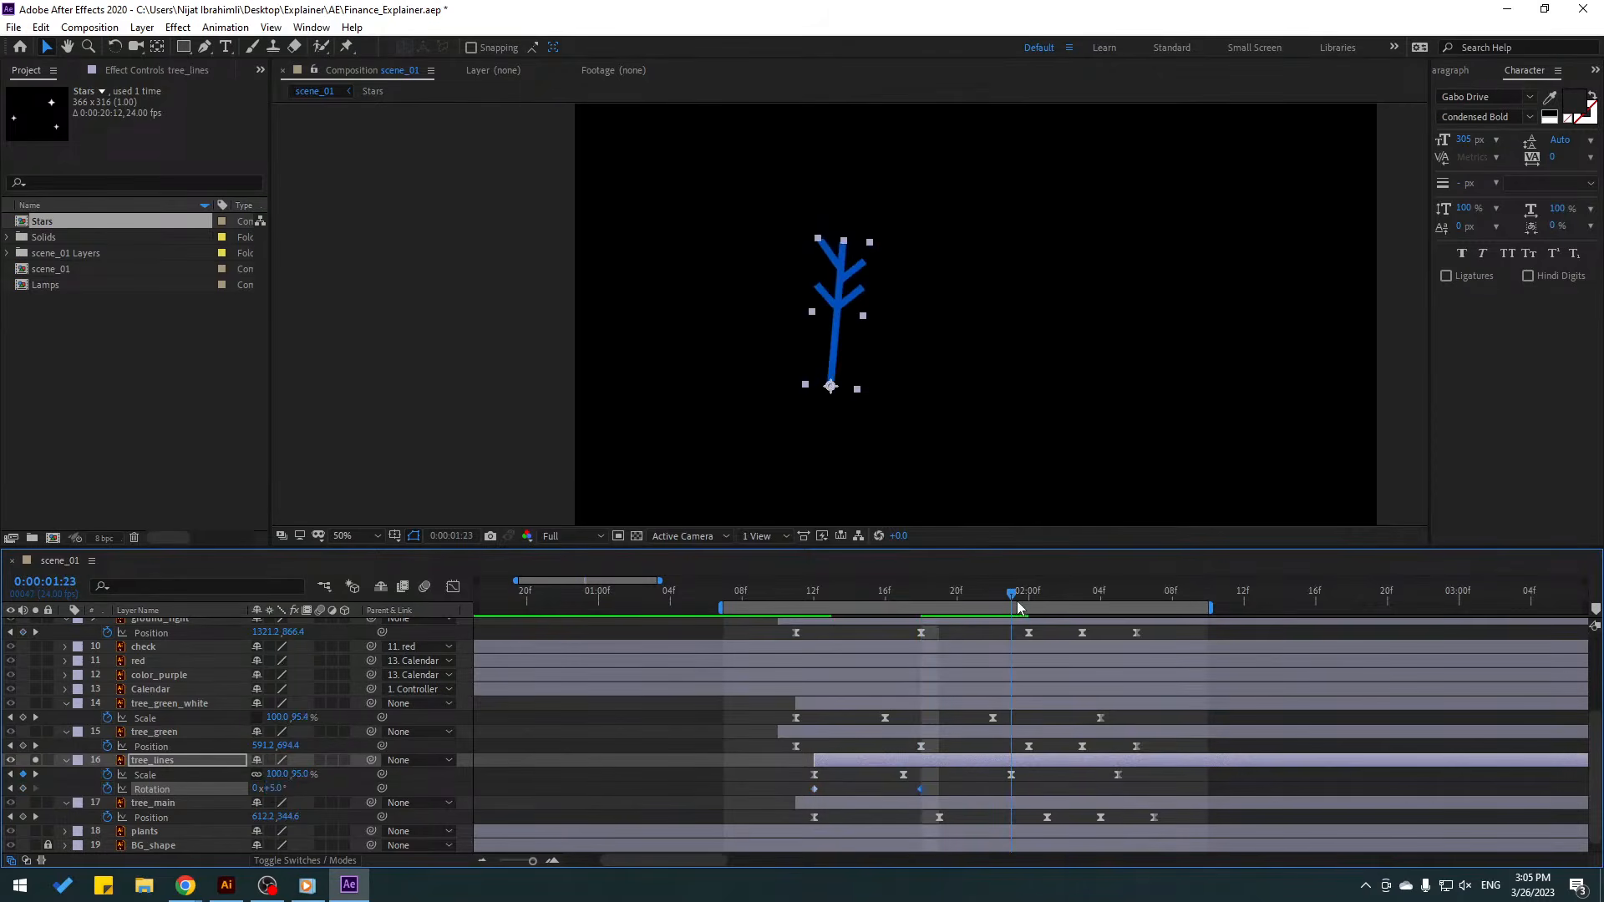
type("-2")
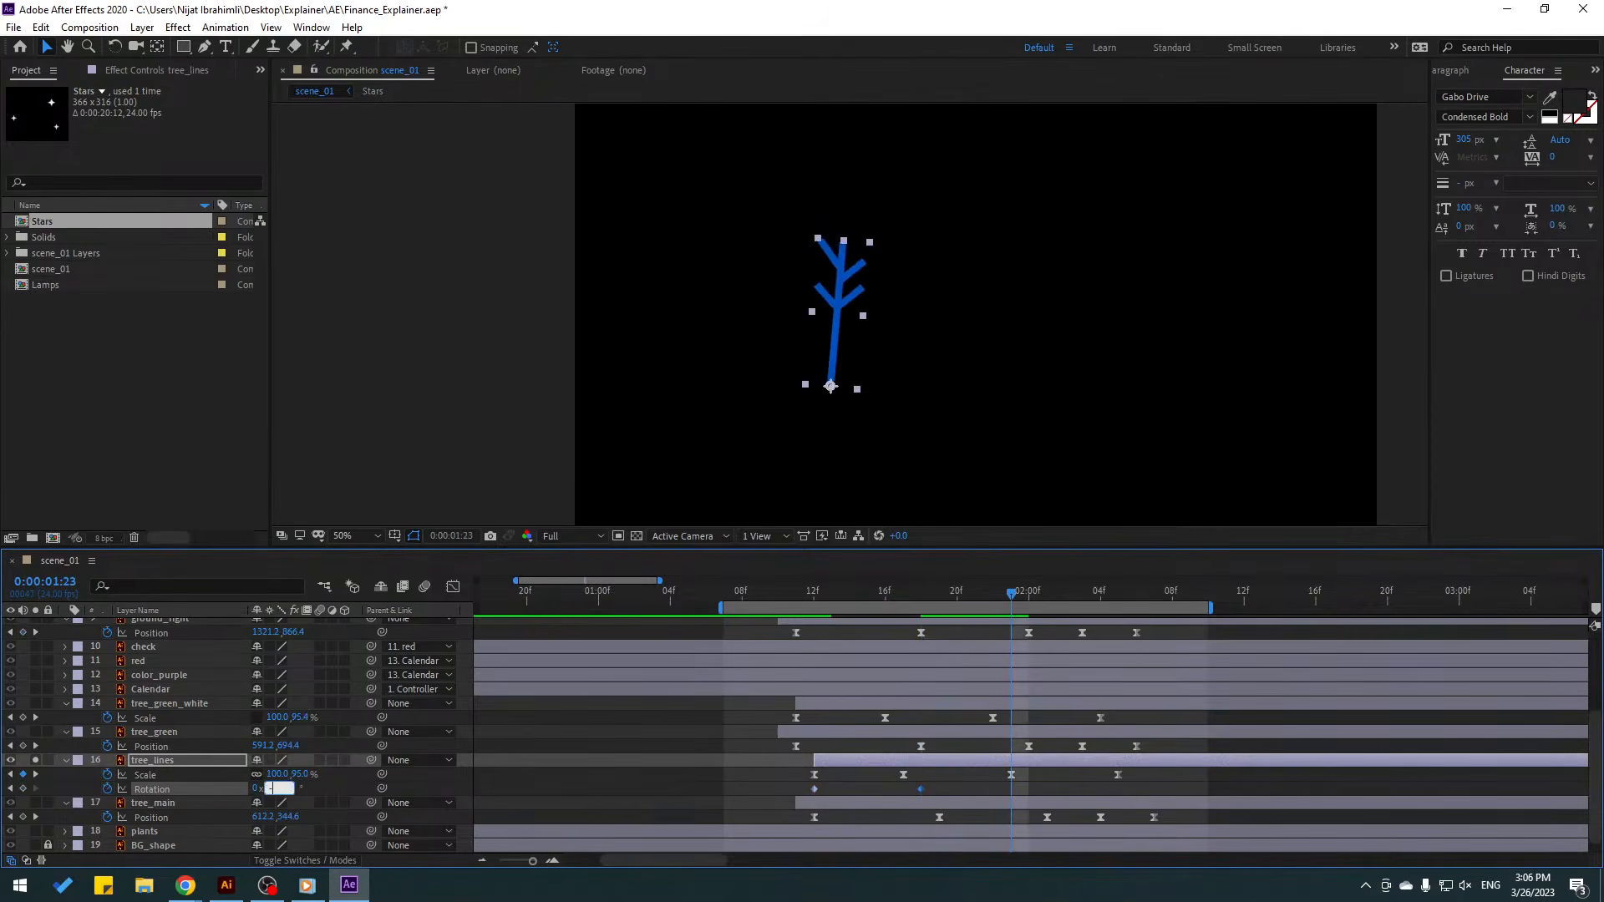
key("Return")
left_click_drag(1055, 593, 1122, 595)
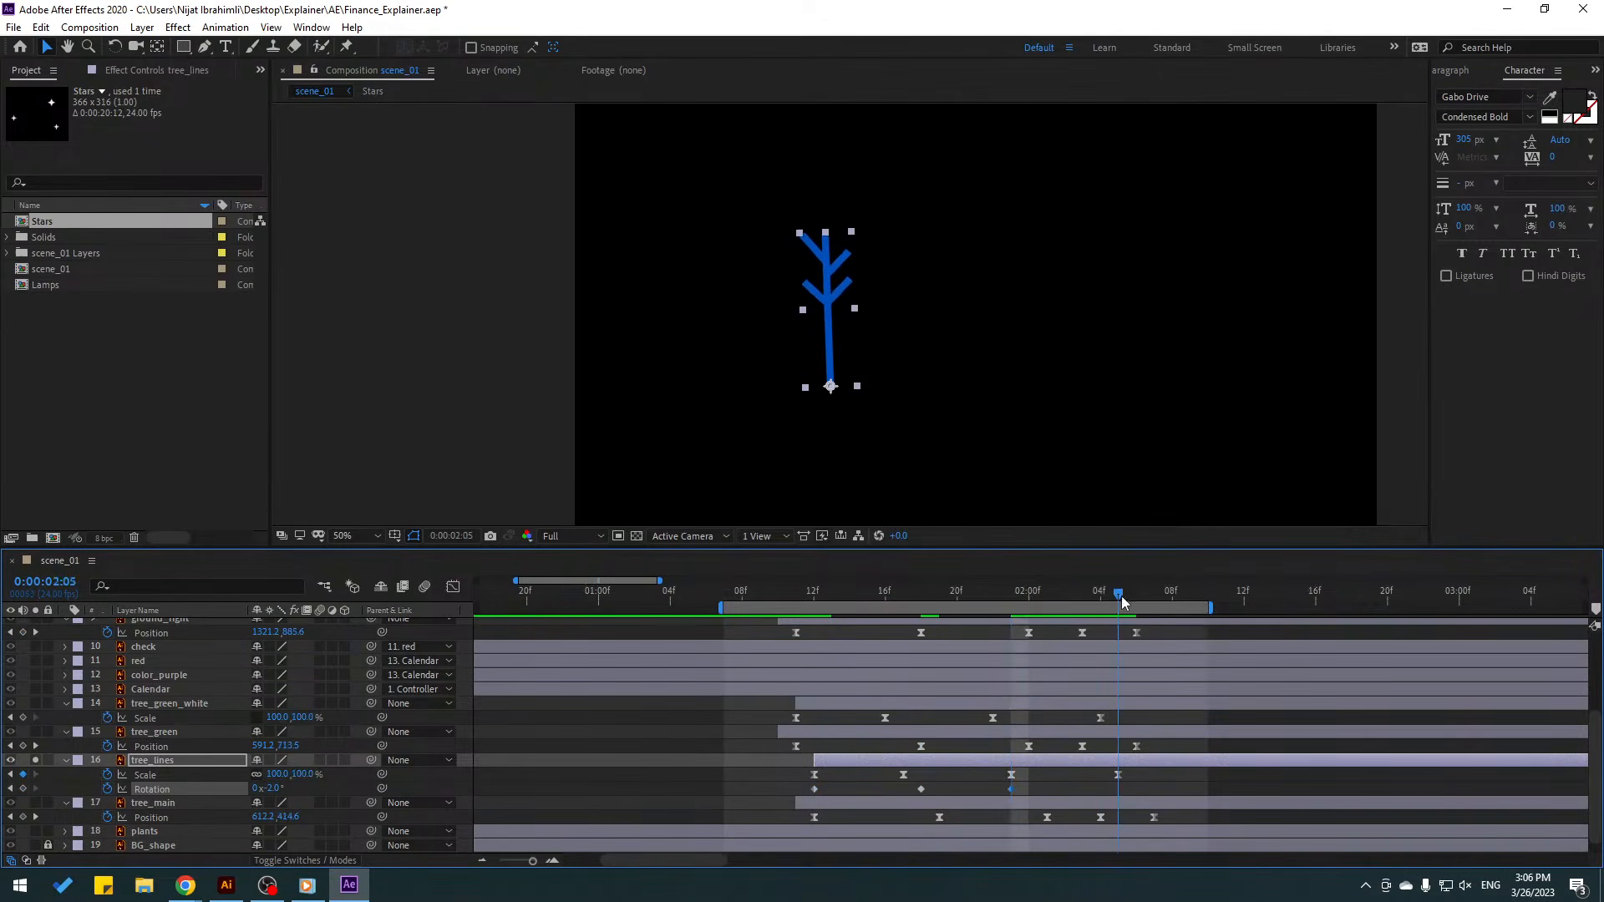
left_click(277, 788)
type("0")
key("Return")
- Apply Easy Ease to all of tree_lines' Rotation keyframes and preview the soloed layer's sway
left_click_drag(1155, 784, 804, 796)
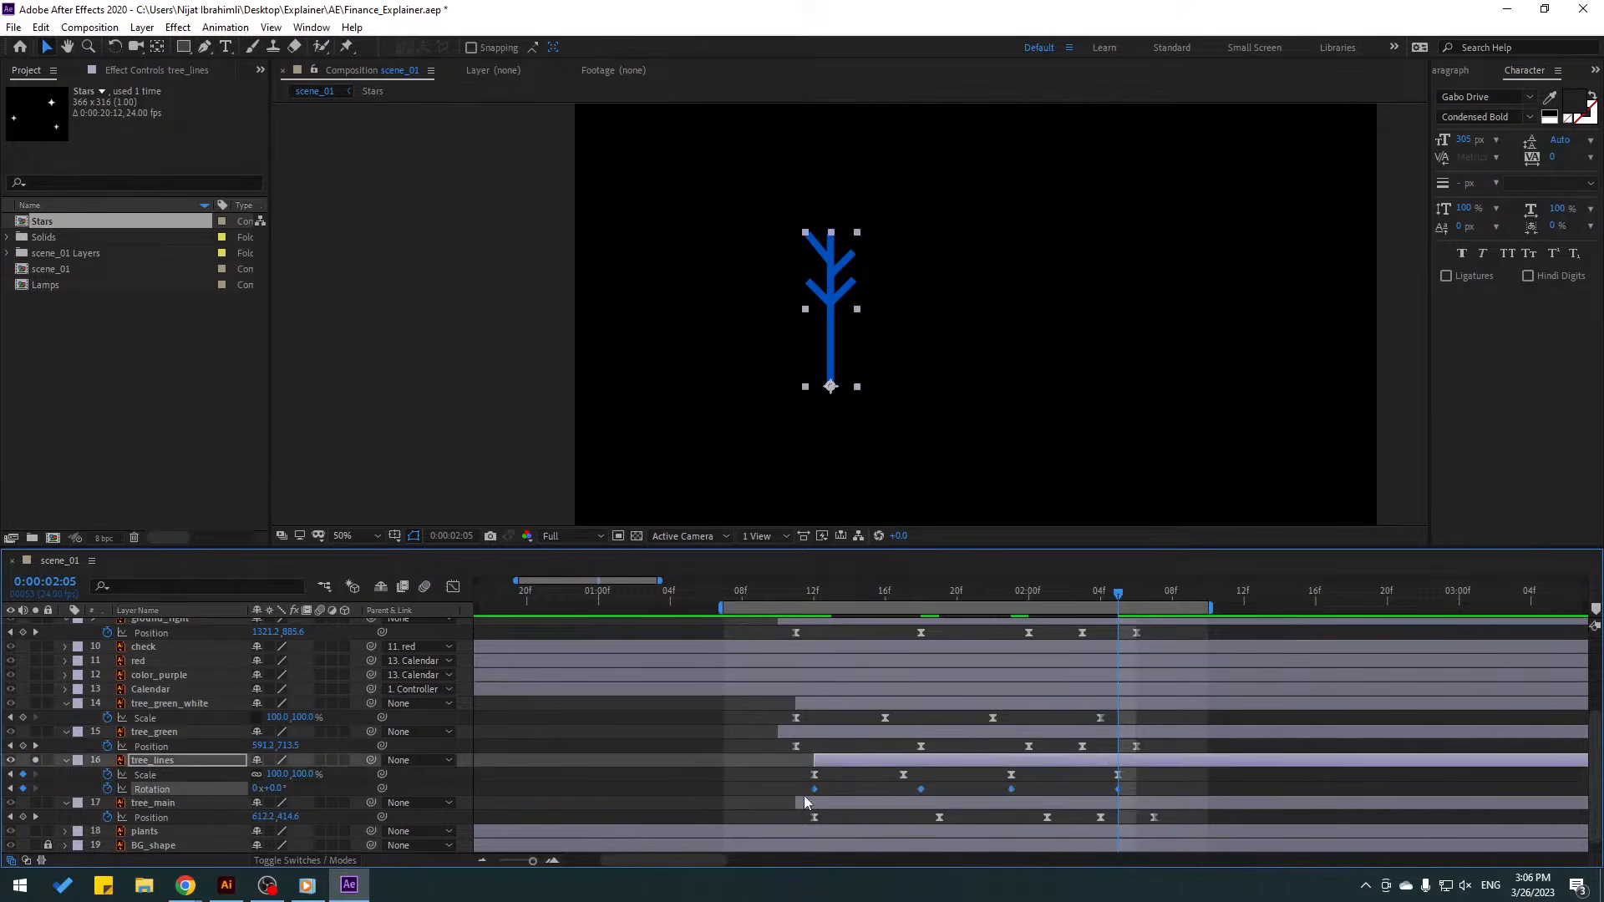
right_click(815, 789)
mouse_move(905, 773)
left_click(1115, 660)
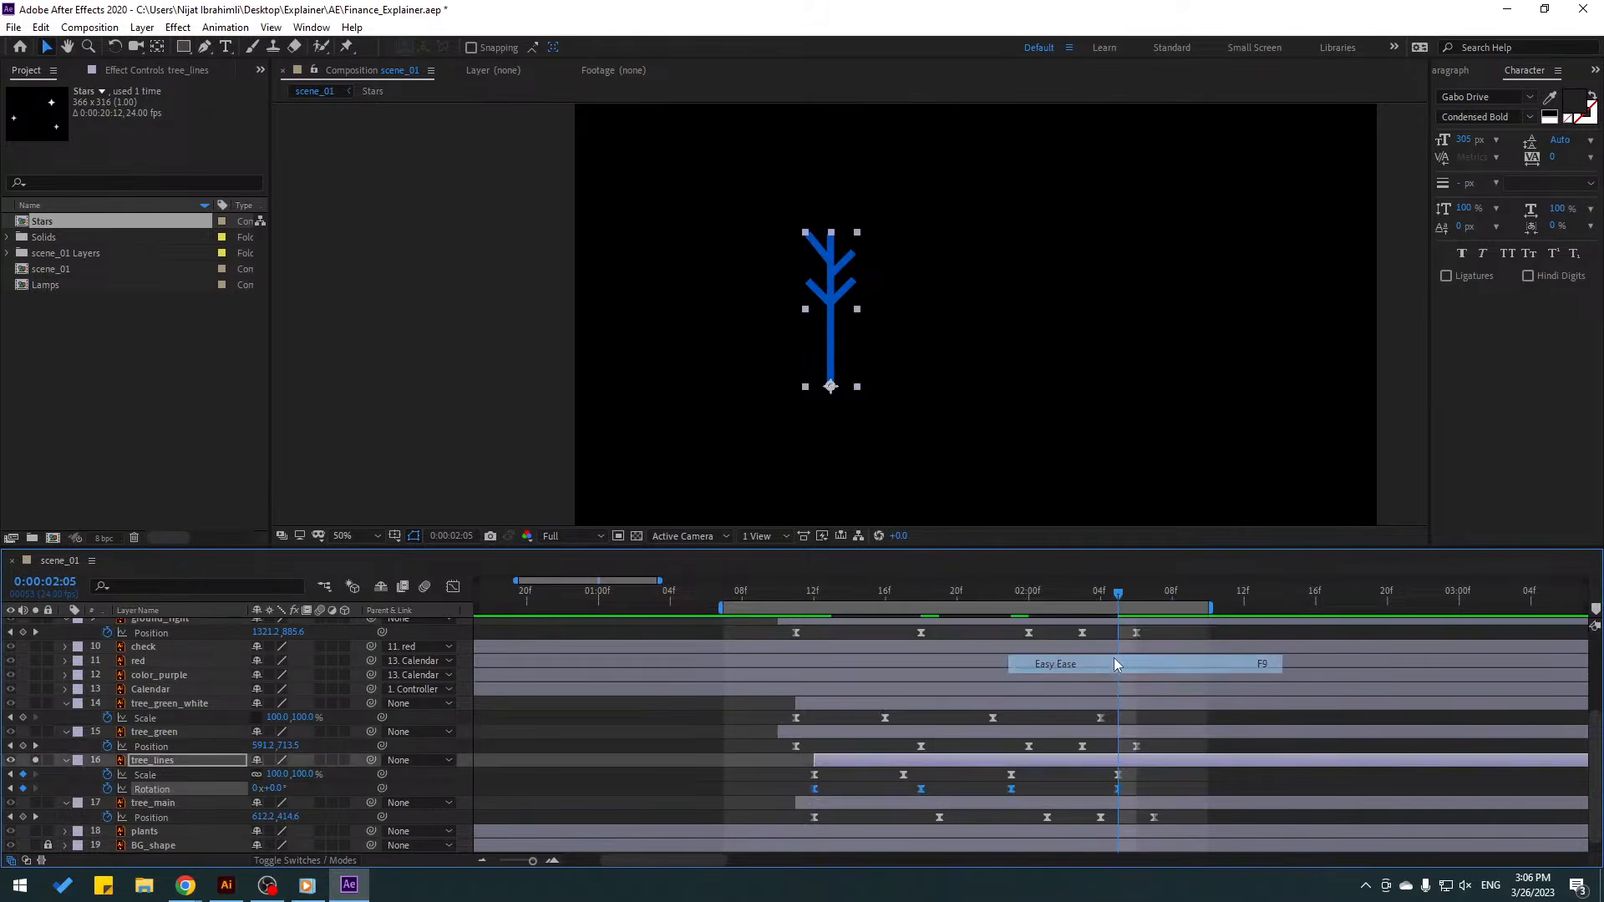
key("space")
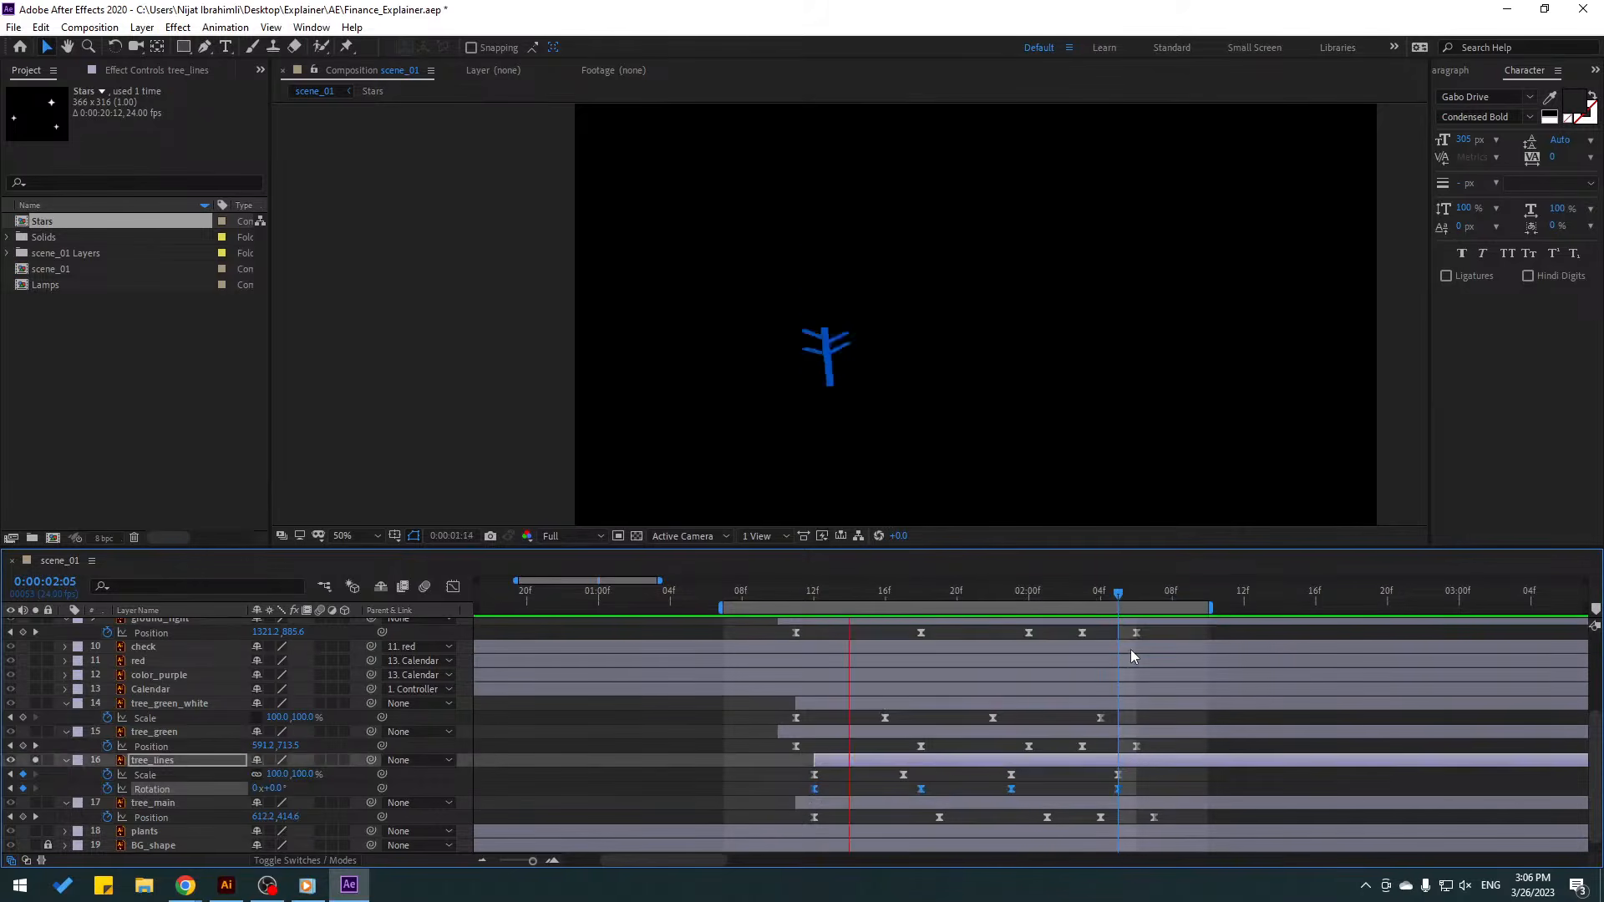
key("space")
- Unsolo tree_lines and preview the tree's entrance together with the whole scene
left_click(35, 760)
key("space")
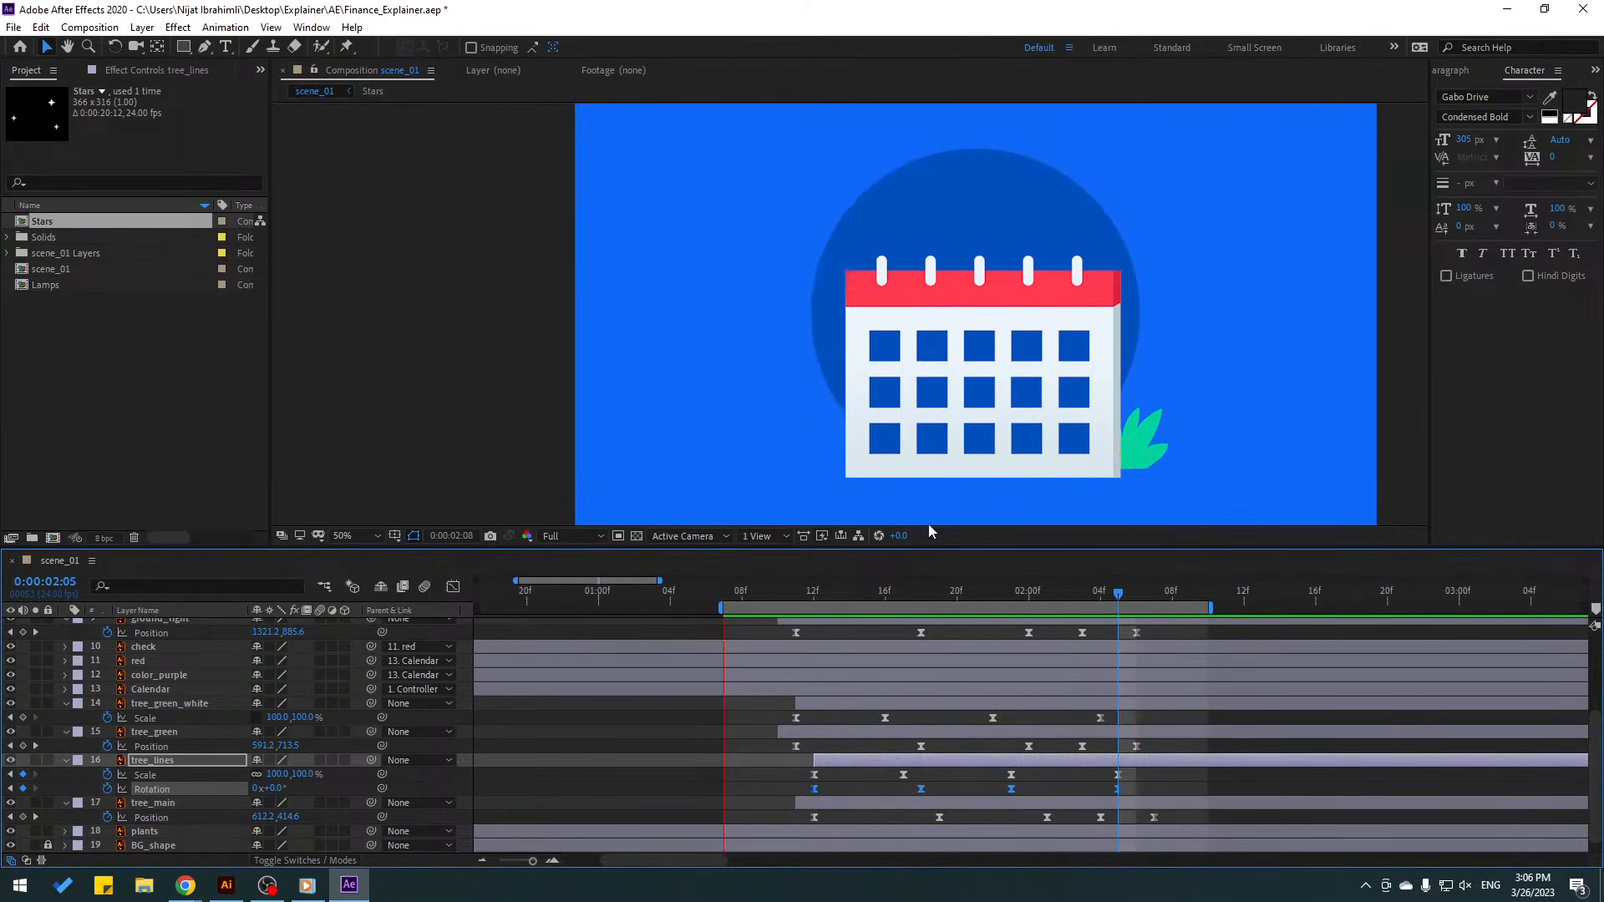
key("space")
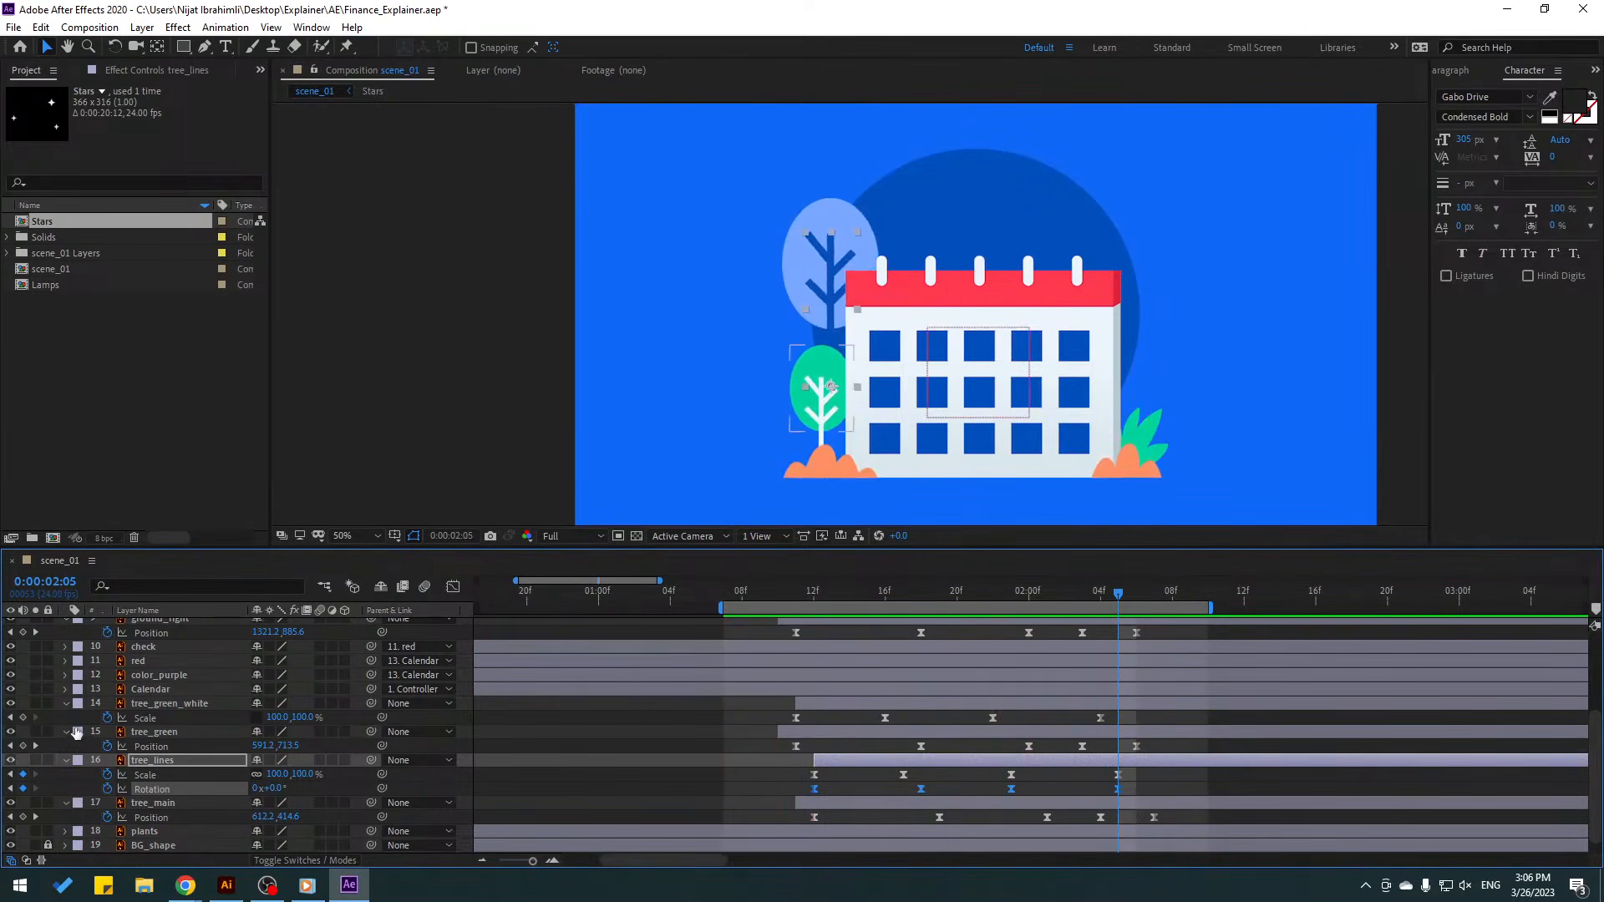
- Collapse the open properties of the tree layers and ground_right, and save the project
left_click(66, 706)
left_click(65, 732)
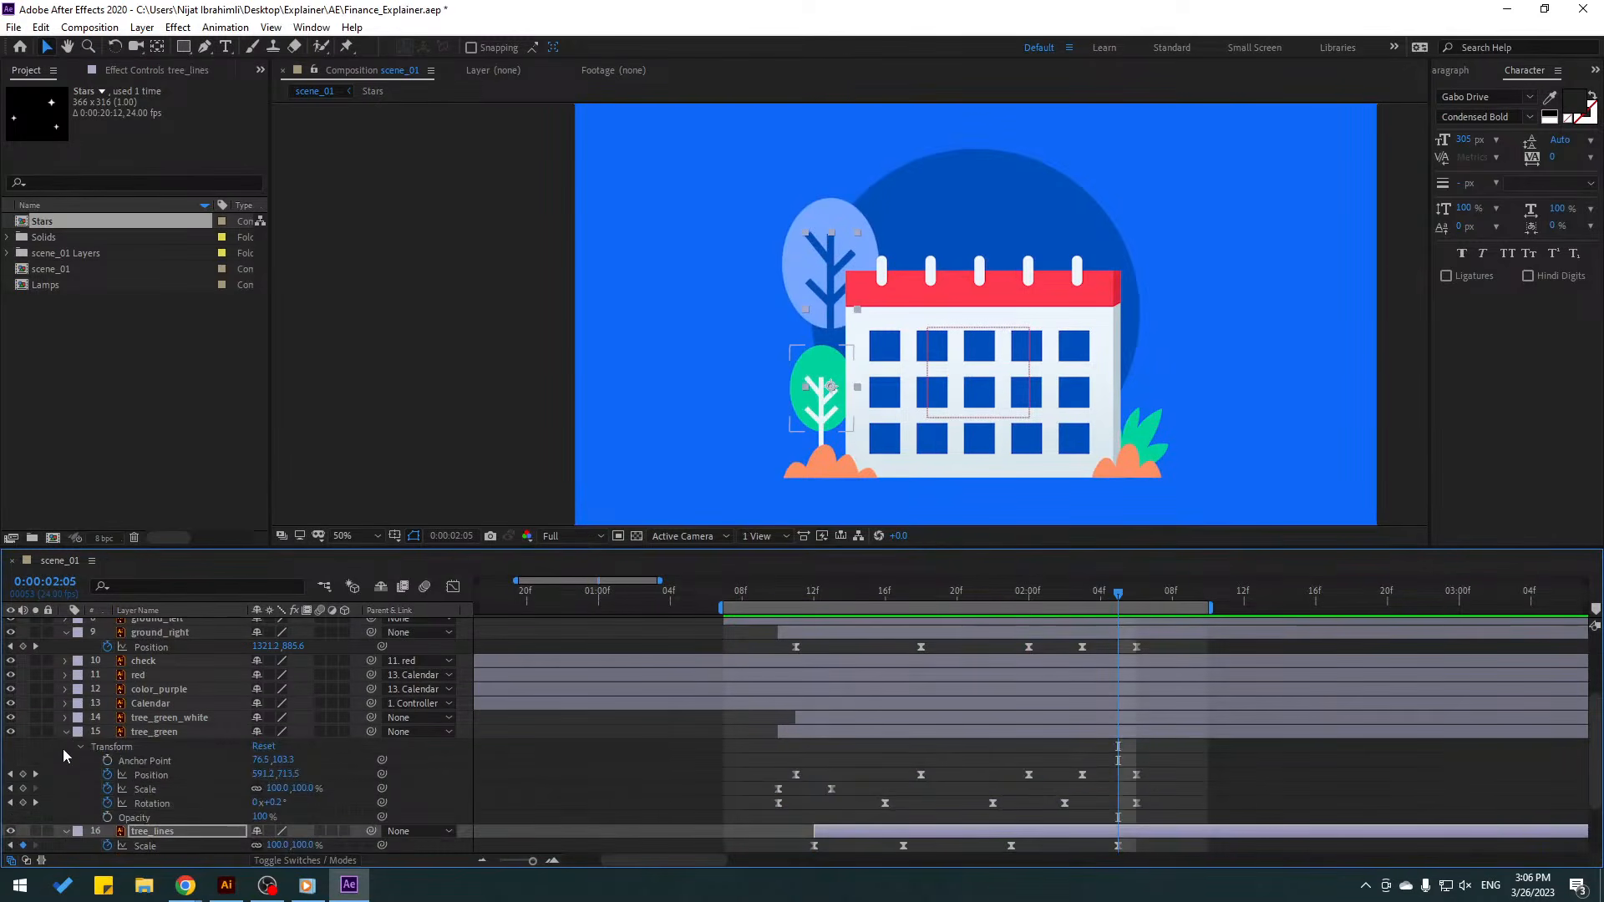
left_click(65, 760)
left_click(65, 784)
left_click(588, 755)
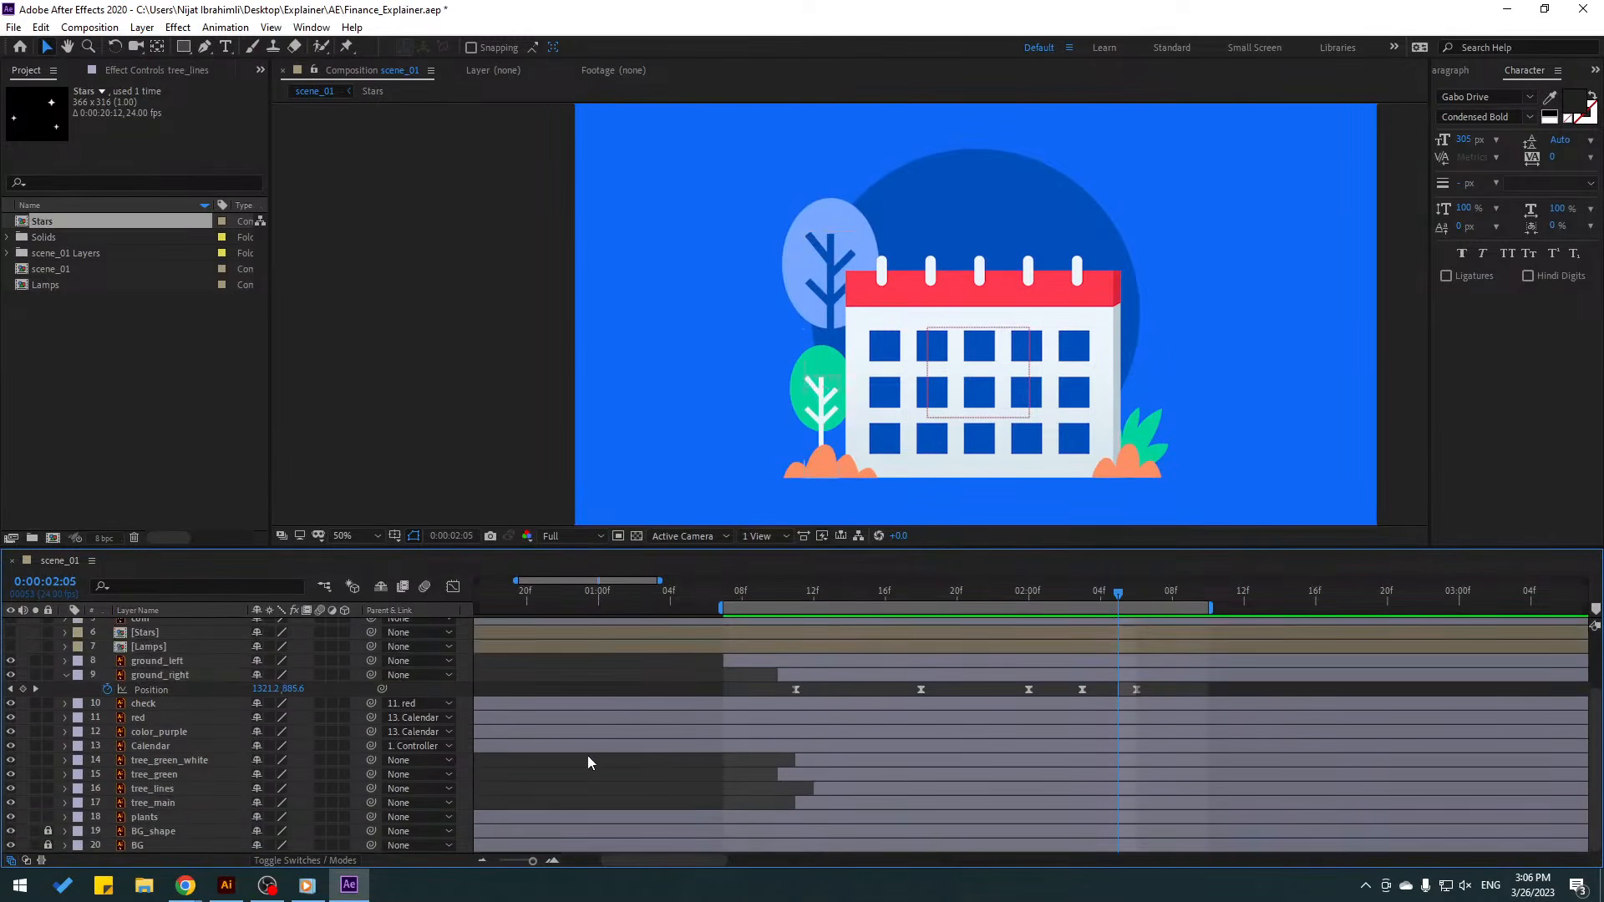
key("minus")
key("ctrl+s")
key("minus")
key("minus")
mouse_move(499, 598)
left_mouse_down()
mouse_move(597, 612)
mouse_move(478, 612)
left_mouse_up()
left_click(153, 818)
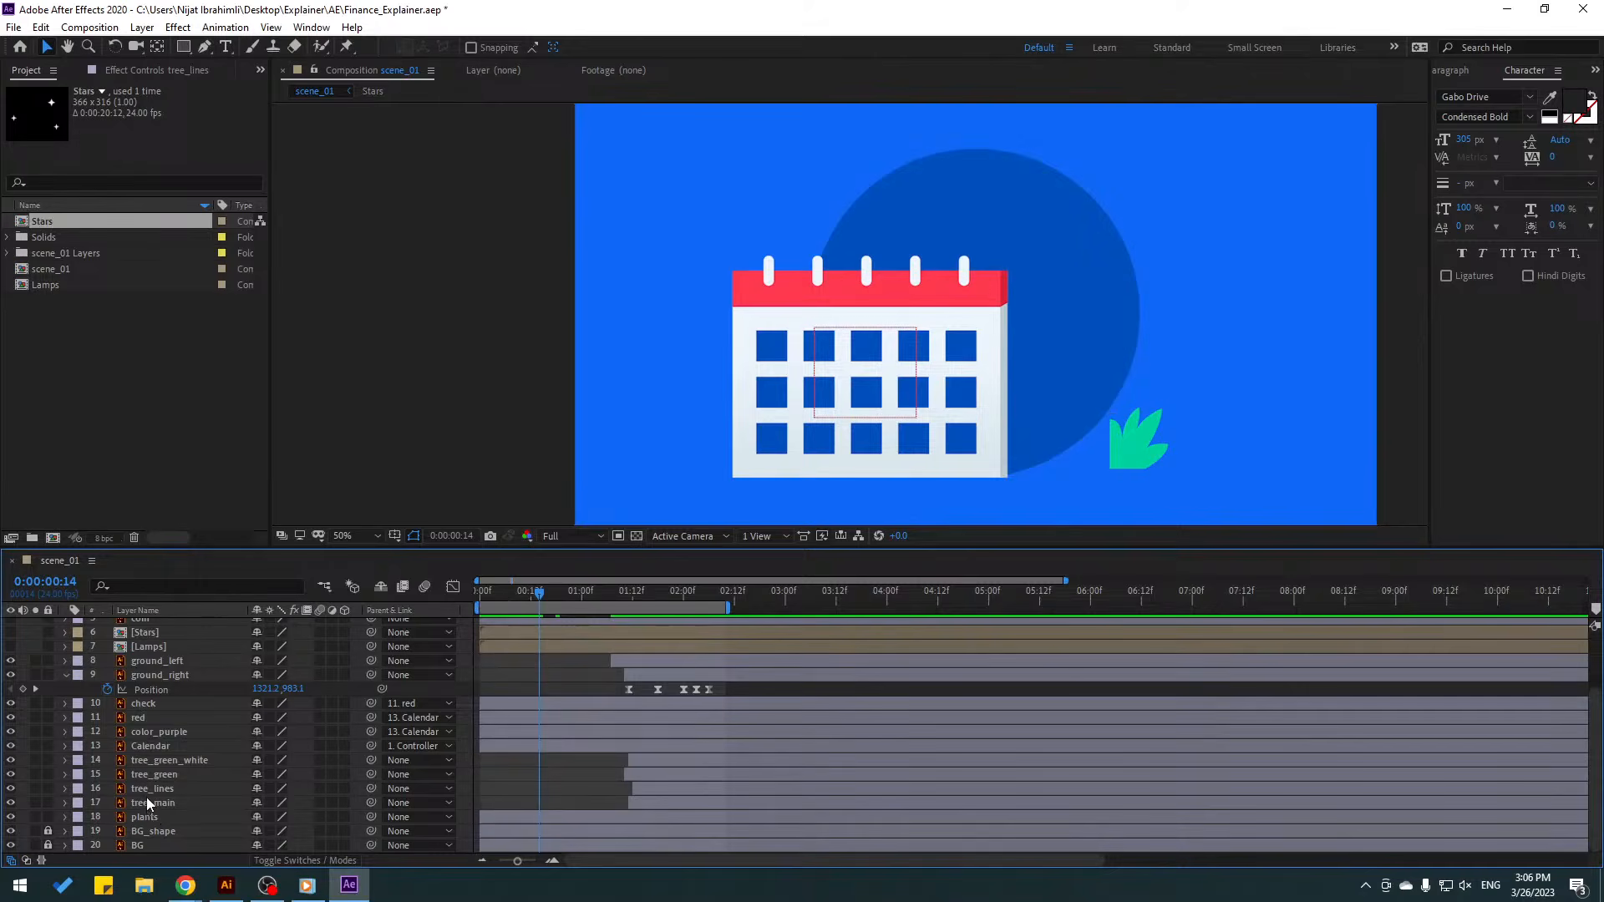
left_click(65, 675)
- Move ground_left and ground_right earlier together so ground_left starts at about 0:00:00:11, and check the timing
left_click(157, 675)
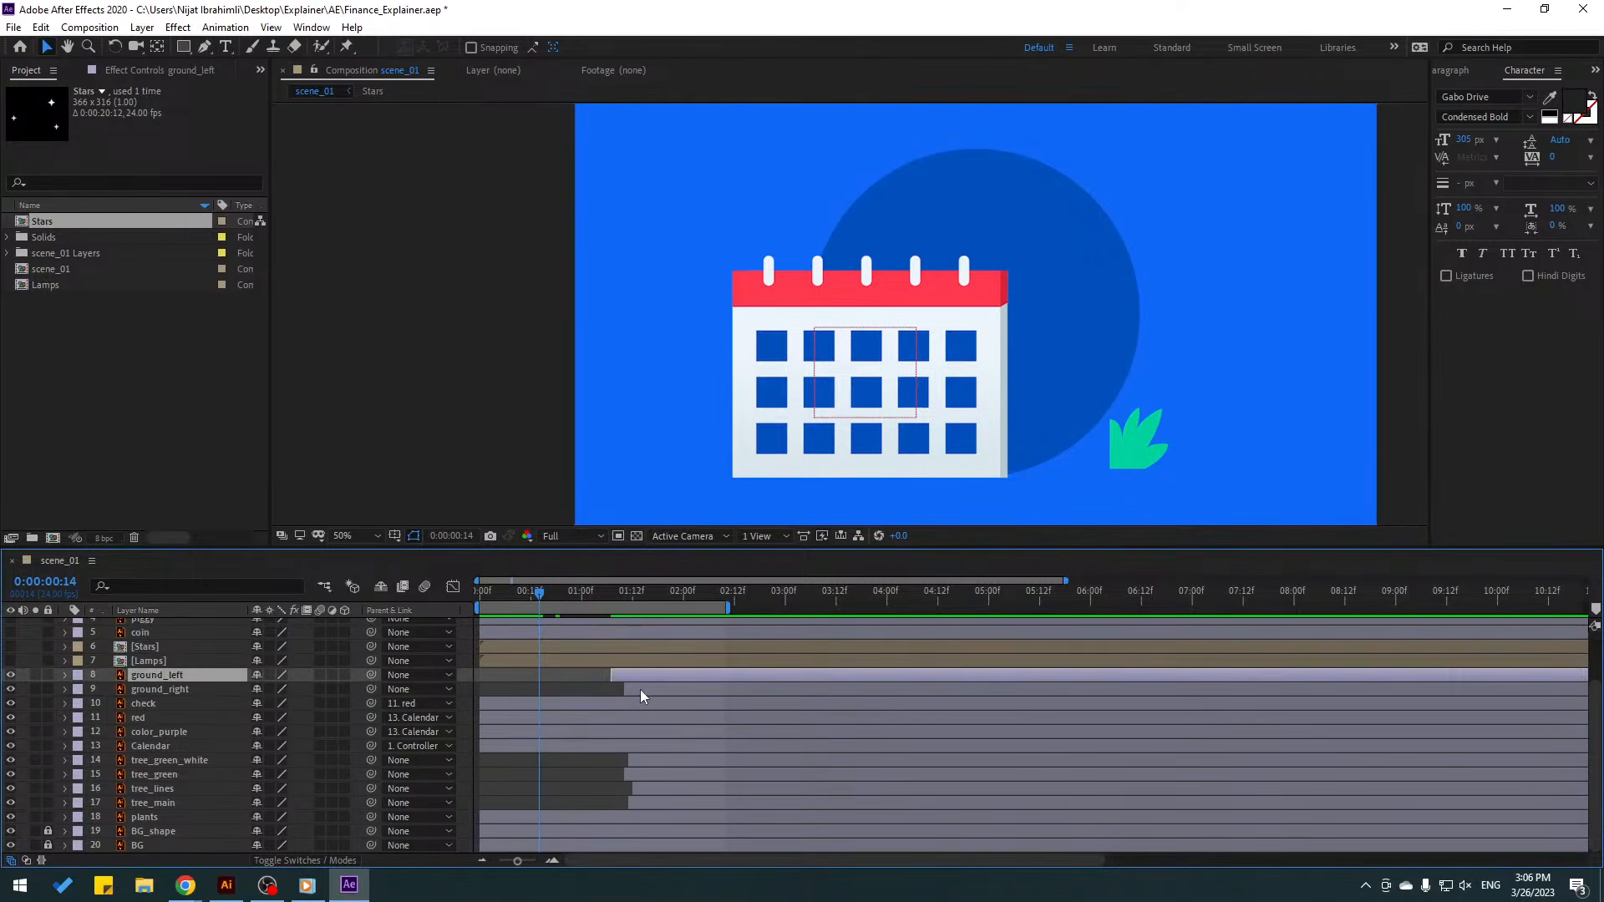
left_click(642, 692, "shift")
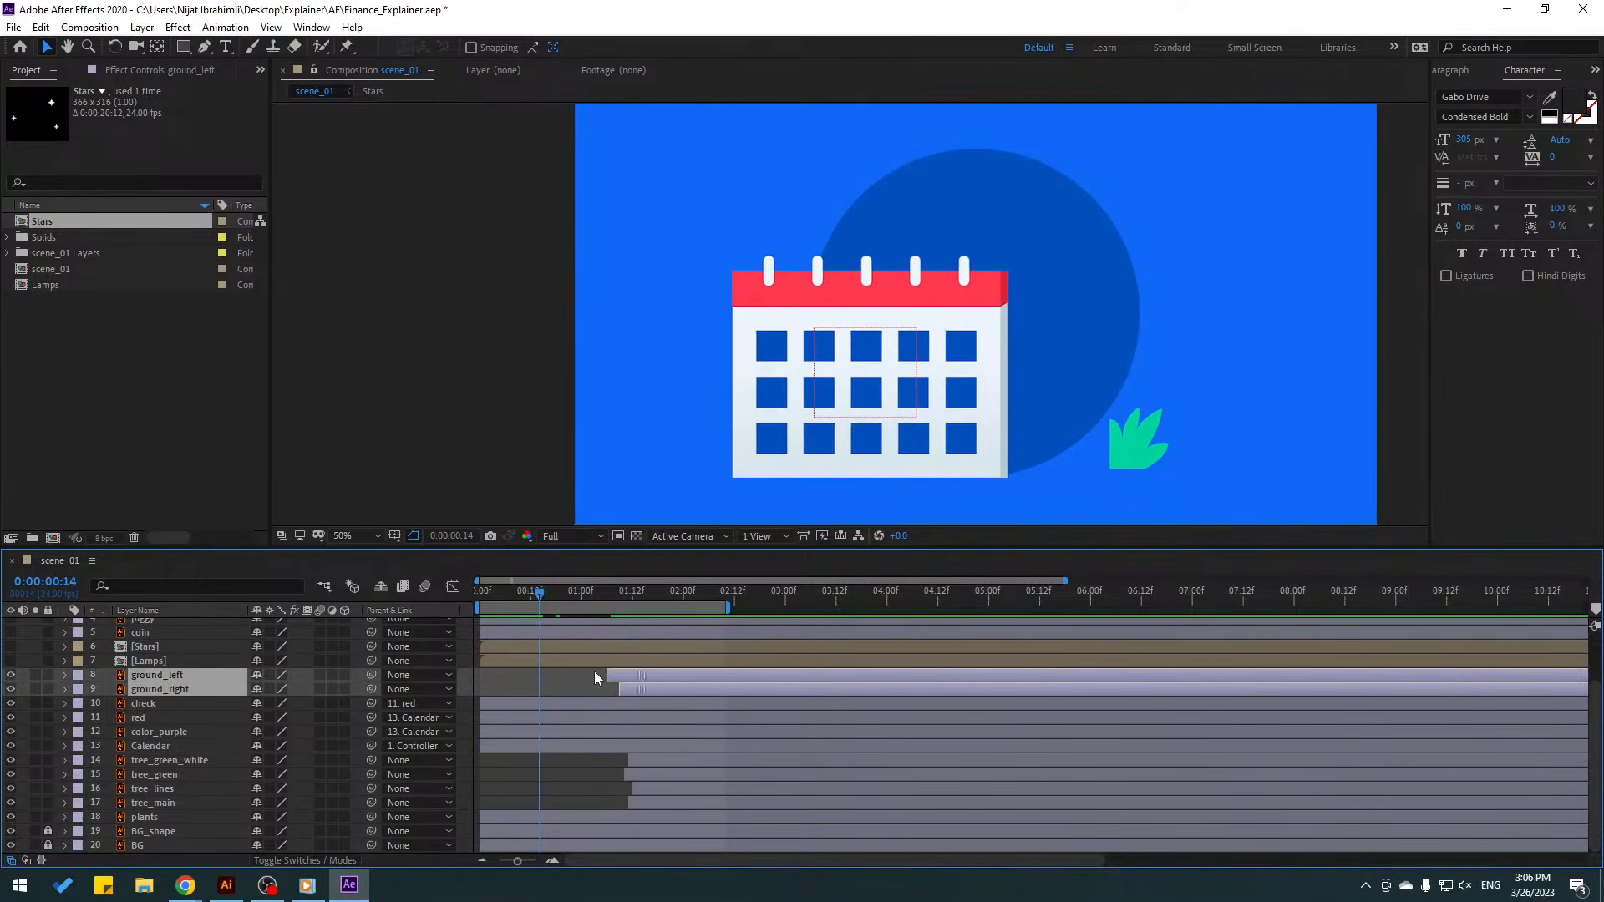
left_click_drag(595, 672, 561, 665)
left_click_drag(506, 595, 615, 608)
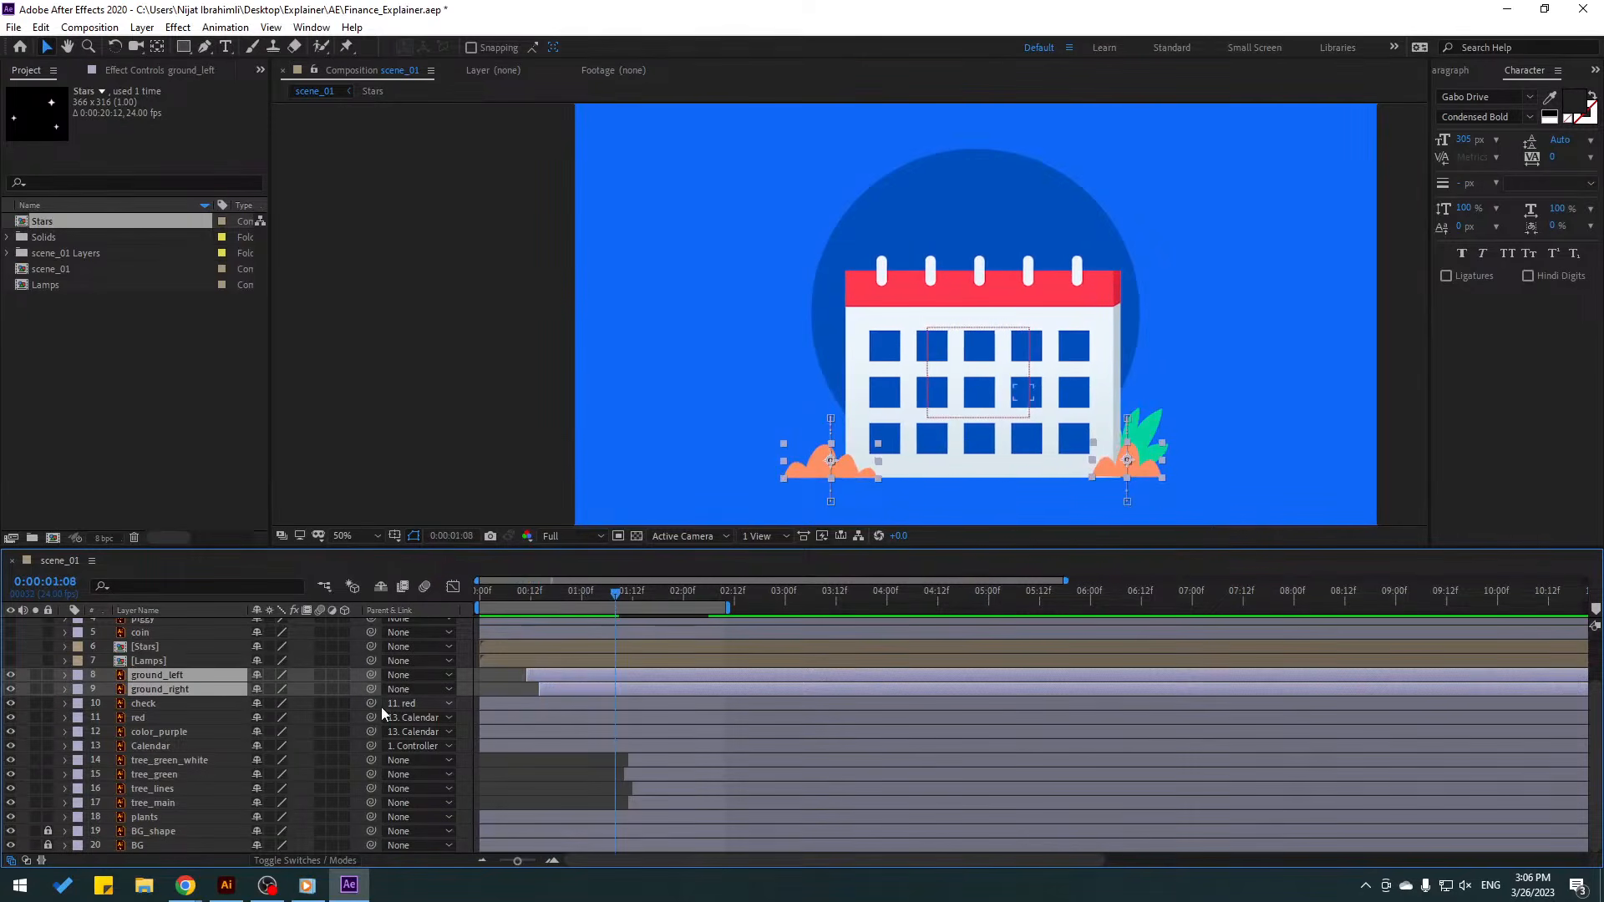
- Move tree_green_white and tree_green earlier together so tree_green starts at about 0:00:00:16, and scrub through the result
left_click(189, 773)
left_click(177, 763, "shift")
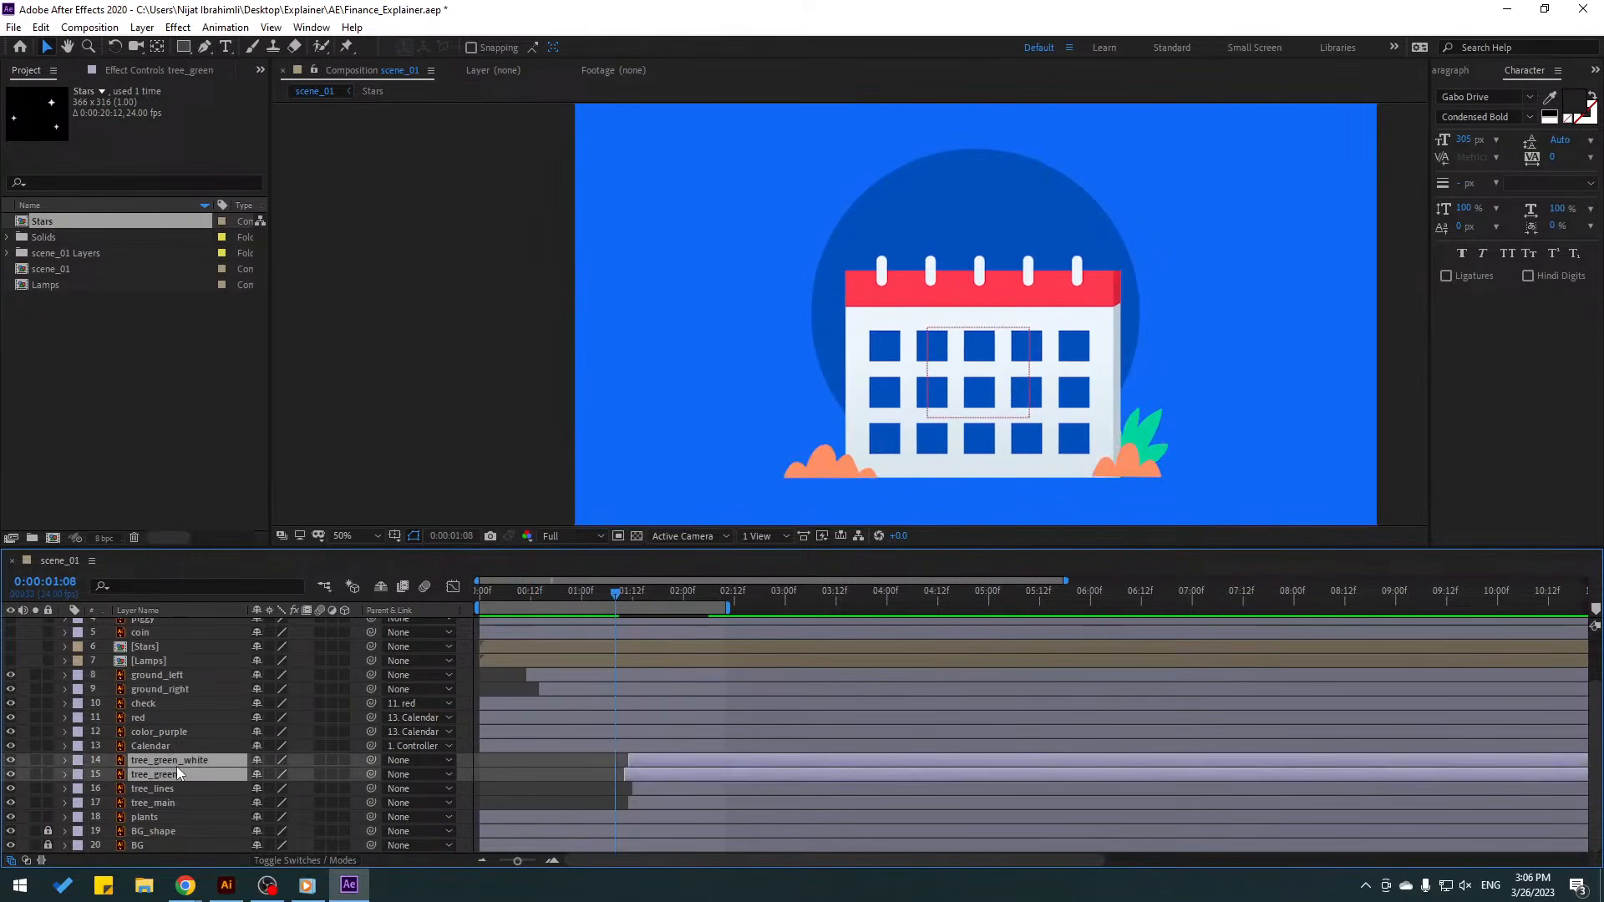
left_click_drag(615, 603, 625, 600)
left_click_drag(647, 764, 590, 751)
left_click_drag(526, 604, 578, 605)
left_click_drag(606, 765, 585, 766)
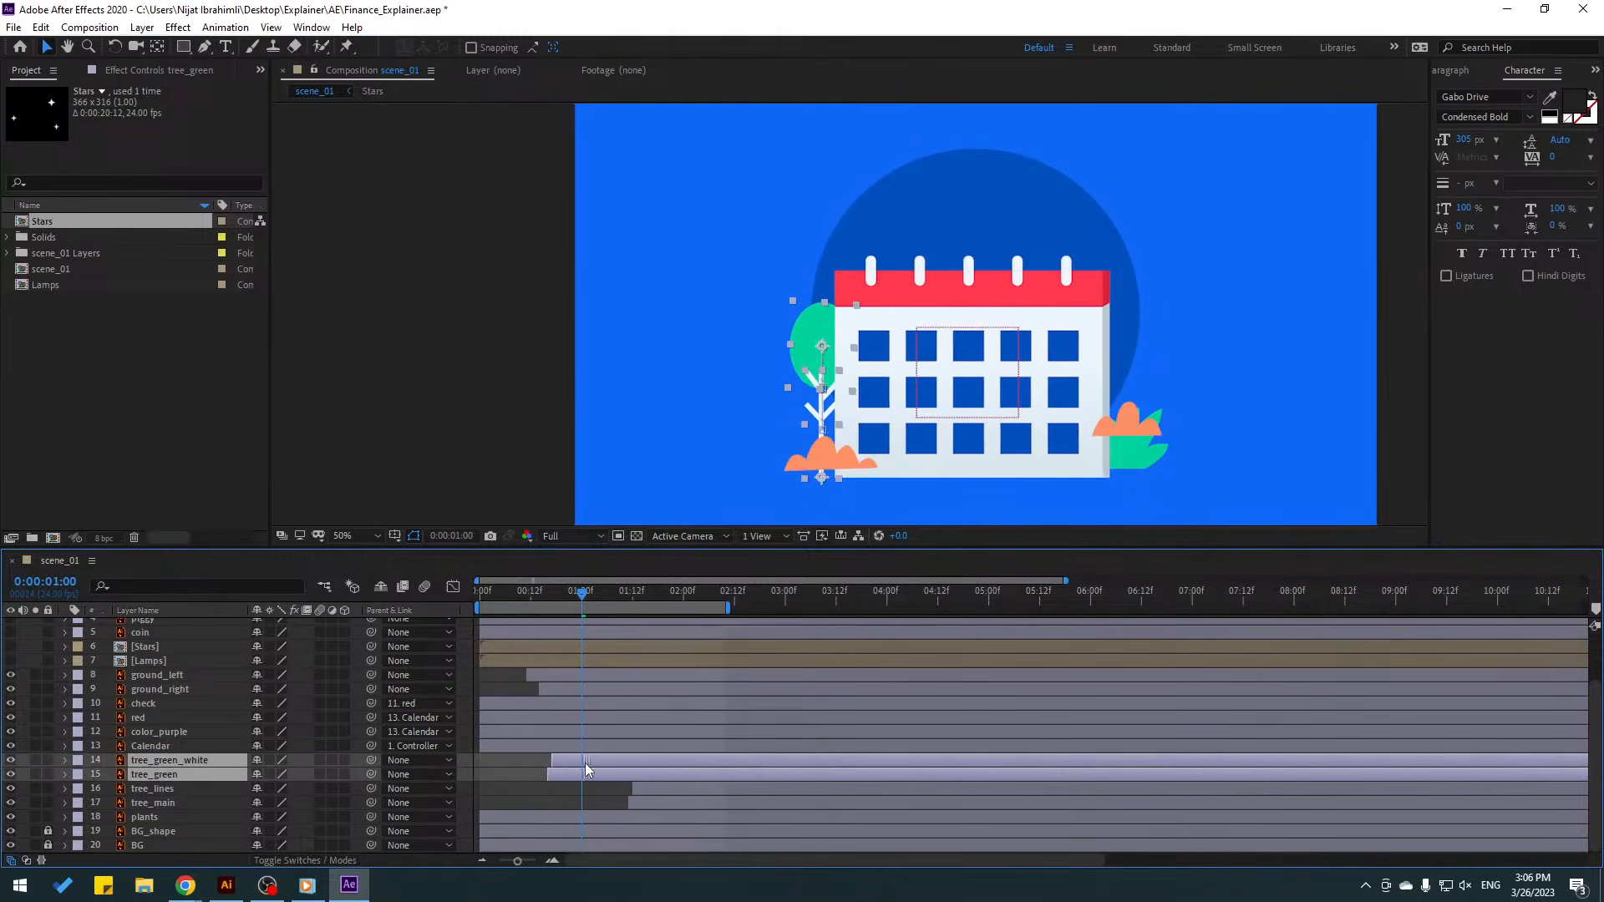
left_click_drag(522, 591, 620, 614)
- Move tree_lines and tree_main earlier together so tree_main starts at about 0:00:00:18
left_click(169, 790)
left_click(167, 803, "shift")
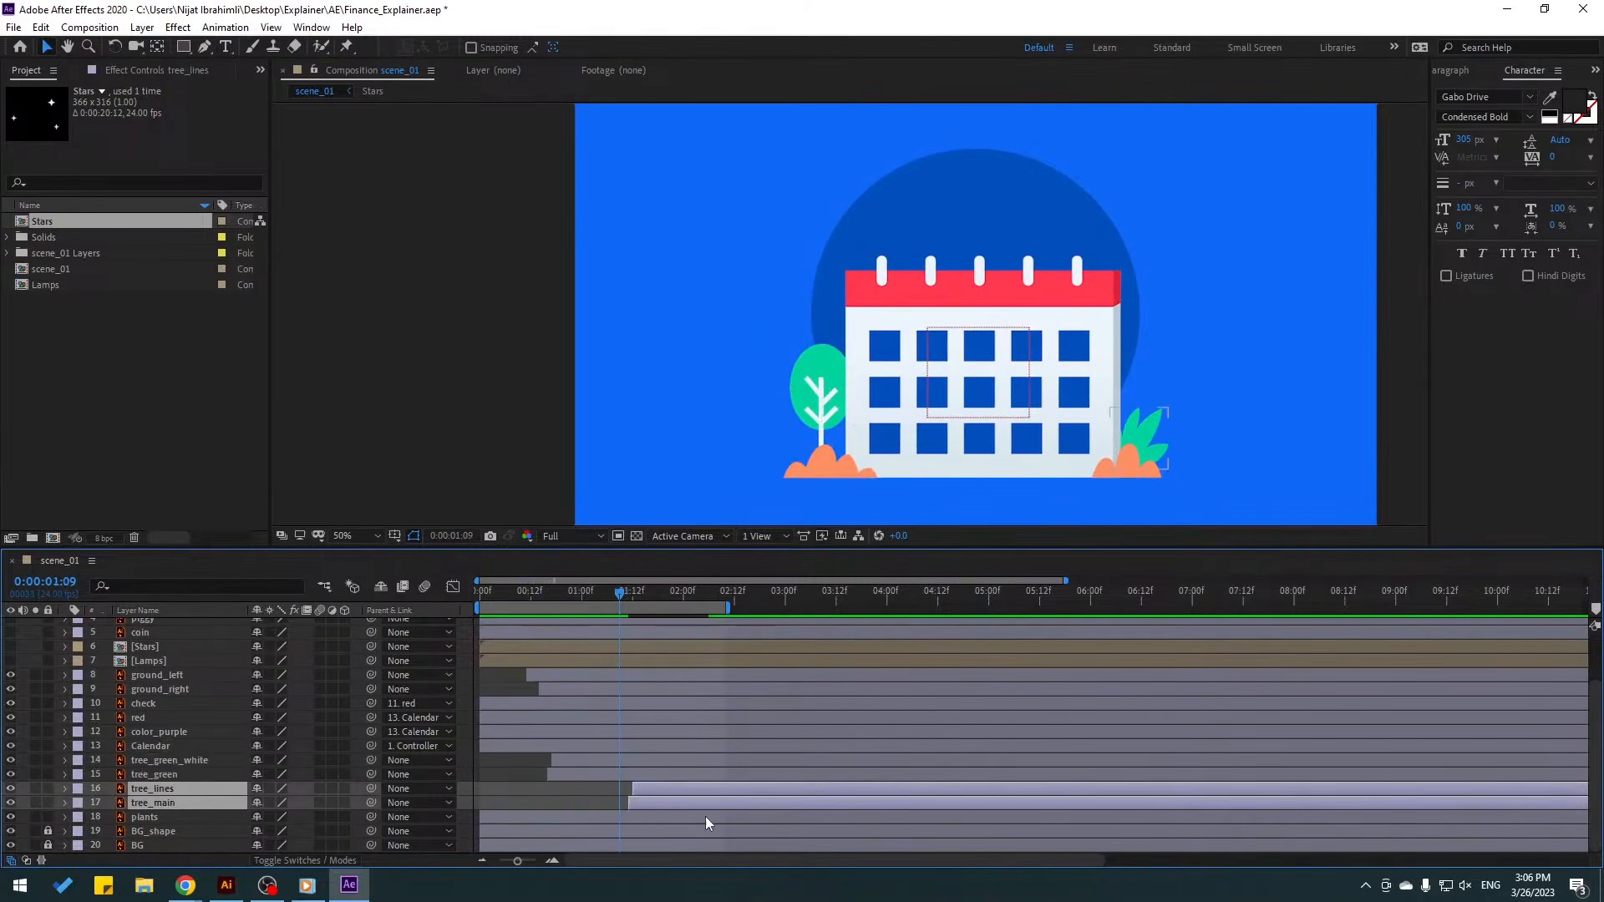
left_click_drag(665, 789, 593, 793)
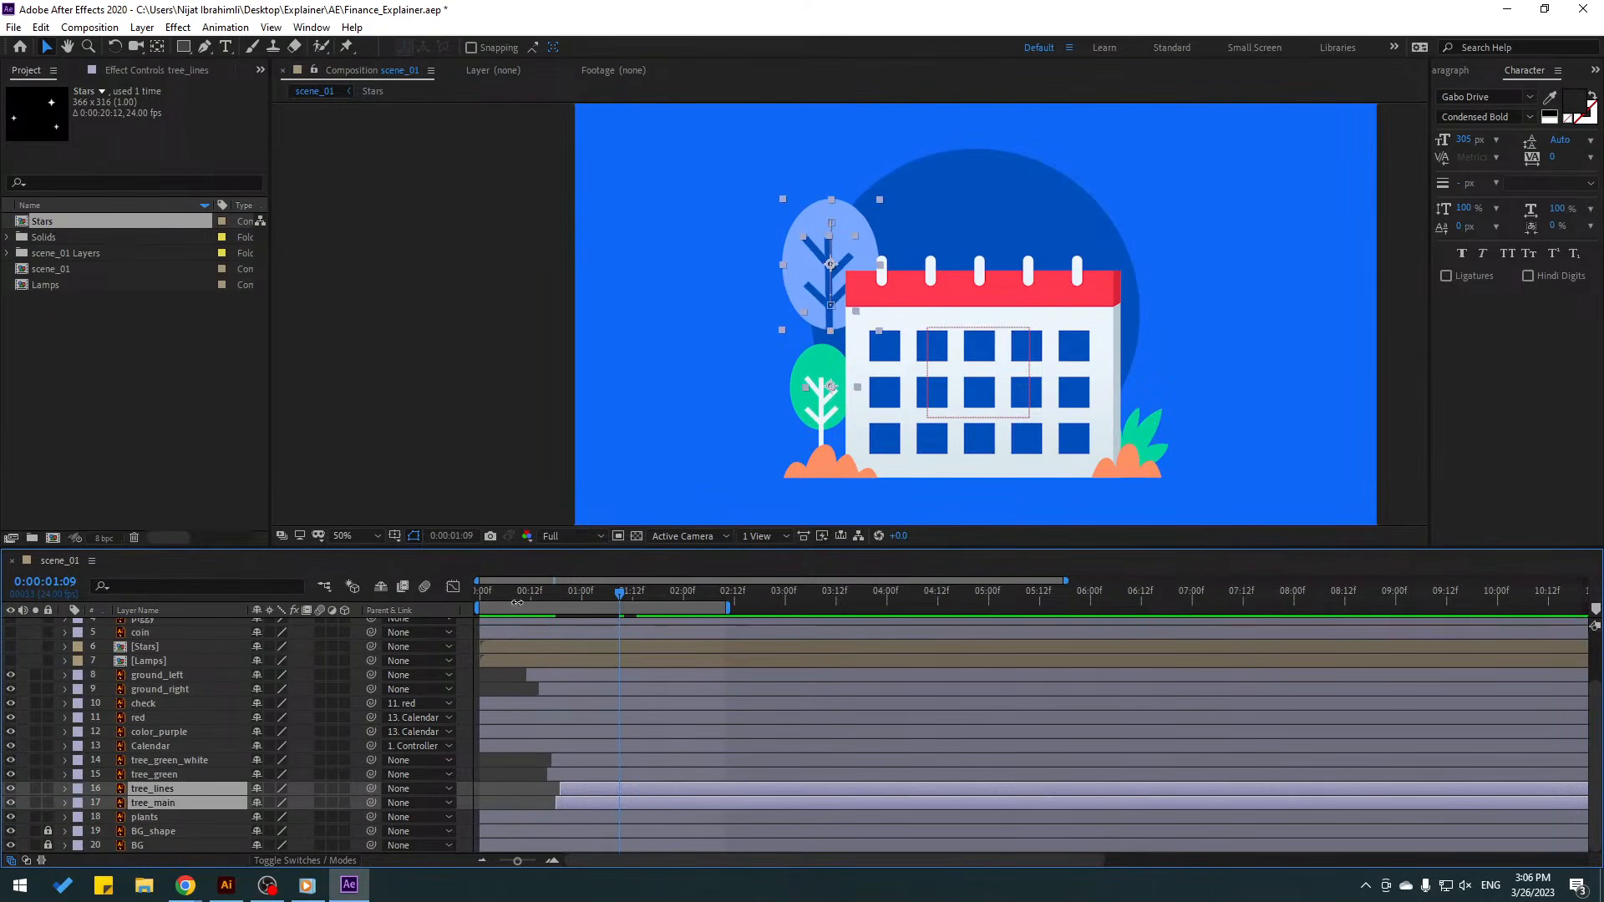
left_click_drag(527, 595, 575, 606)
- Shorten the work area to end at about 0:00:01:20 and preview the staggered entrances
left_click_drag(602, 605, 629, 612)
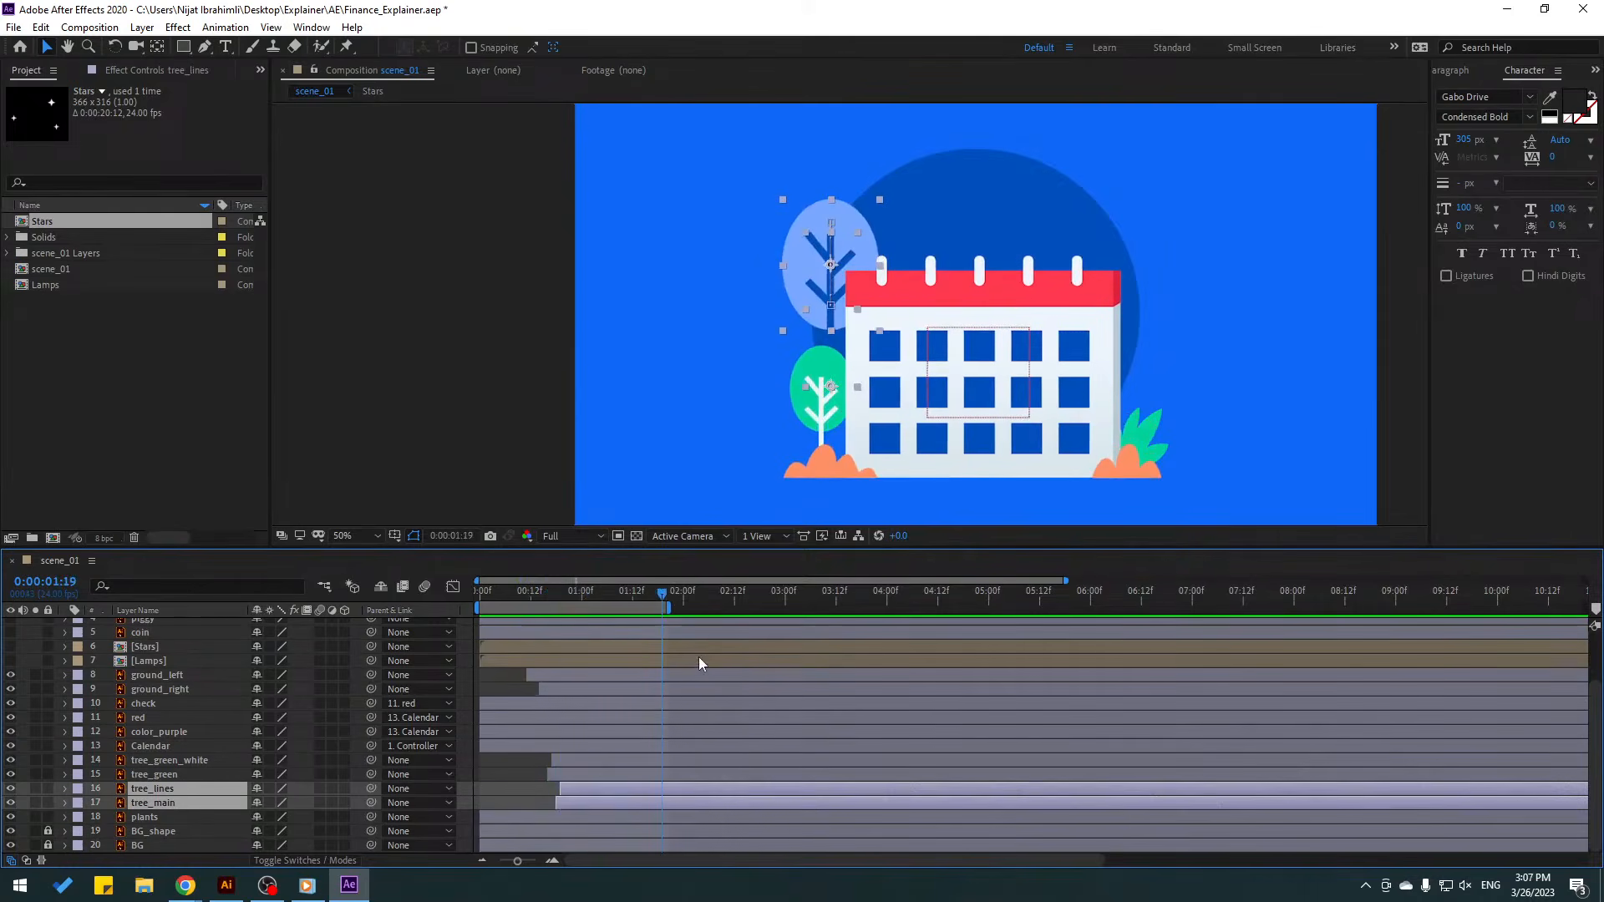
key("space")
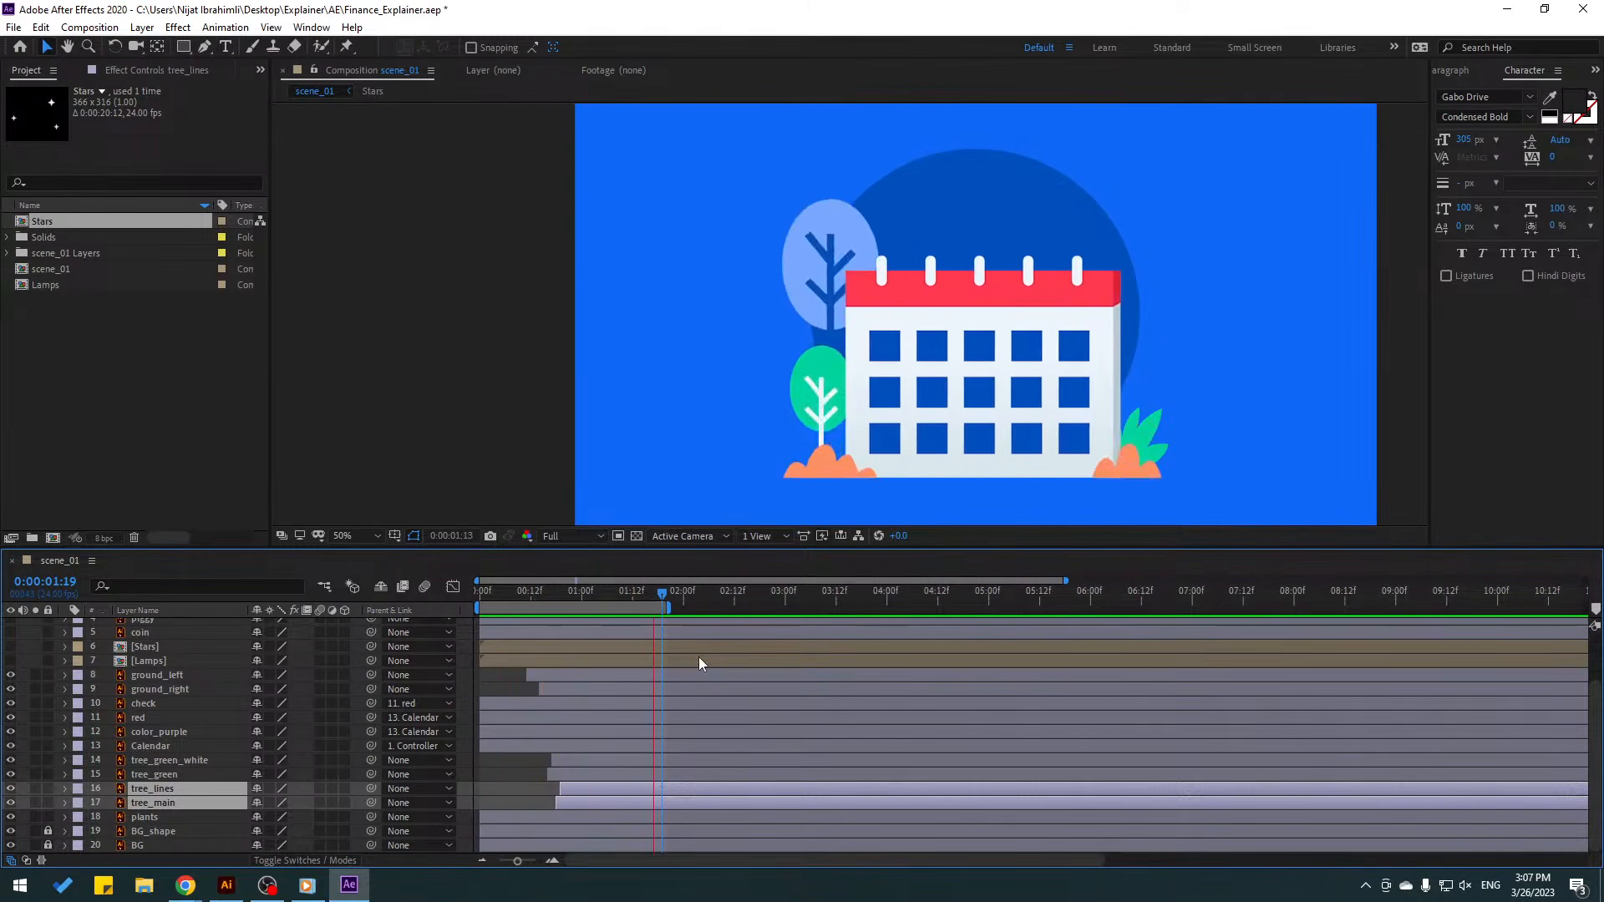
key("space")
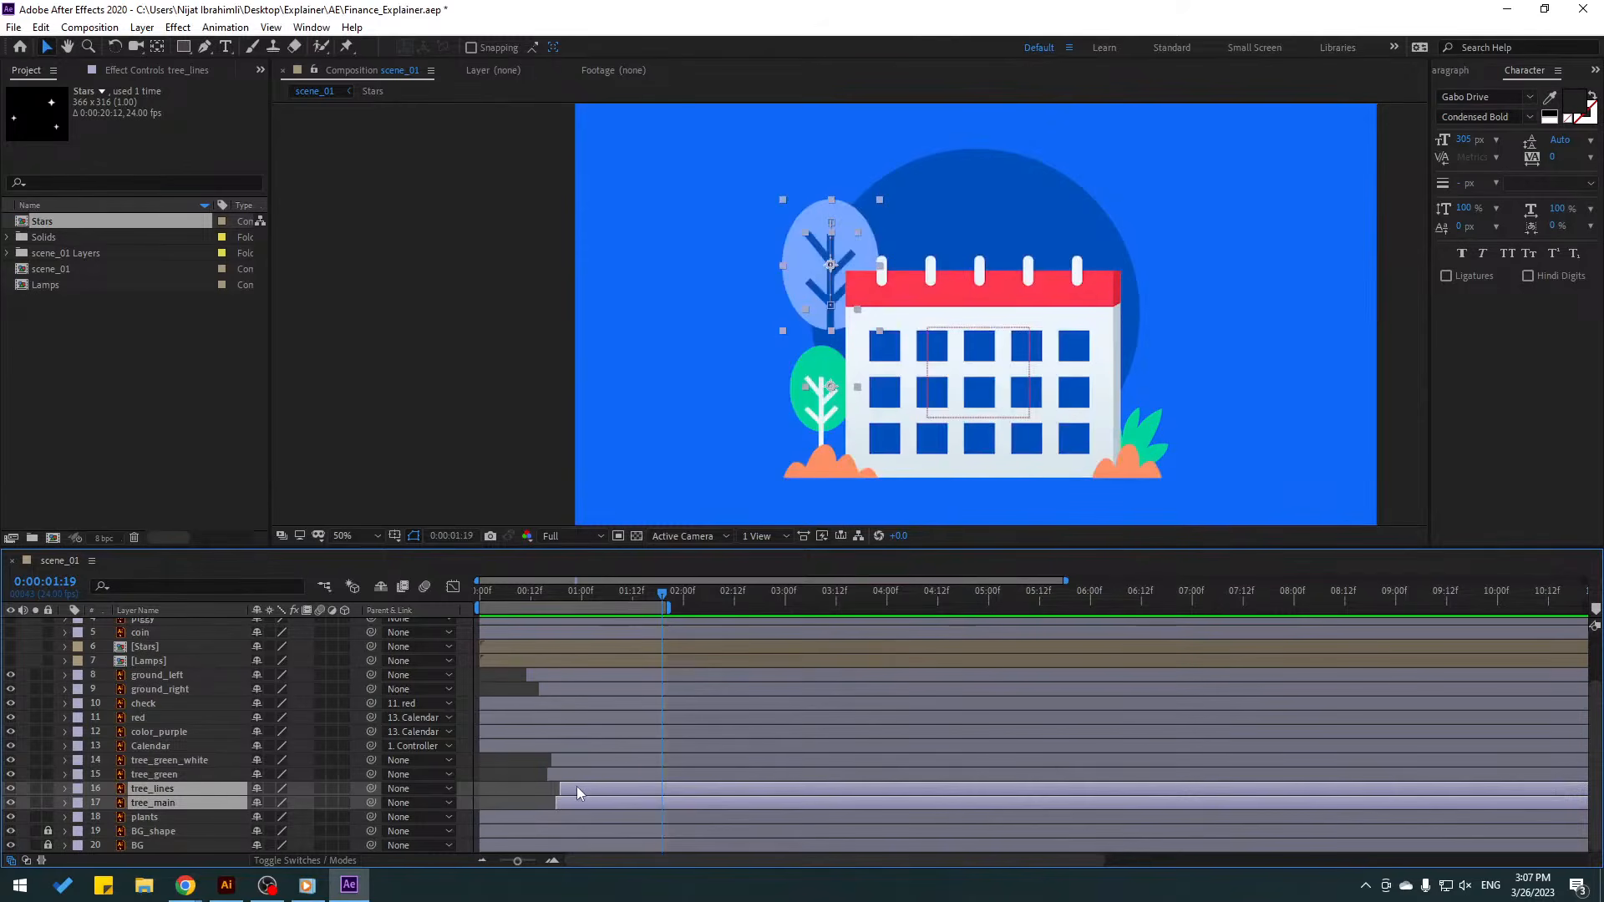
- Shift tree_lines and tree_main about two frames later, review the timing, and save the project with all layers deselected
left_click_drag(577, 785, 585, 791)
key("space")
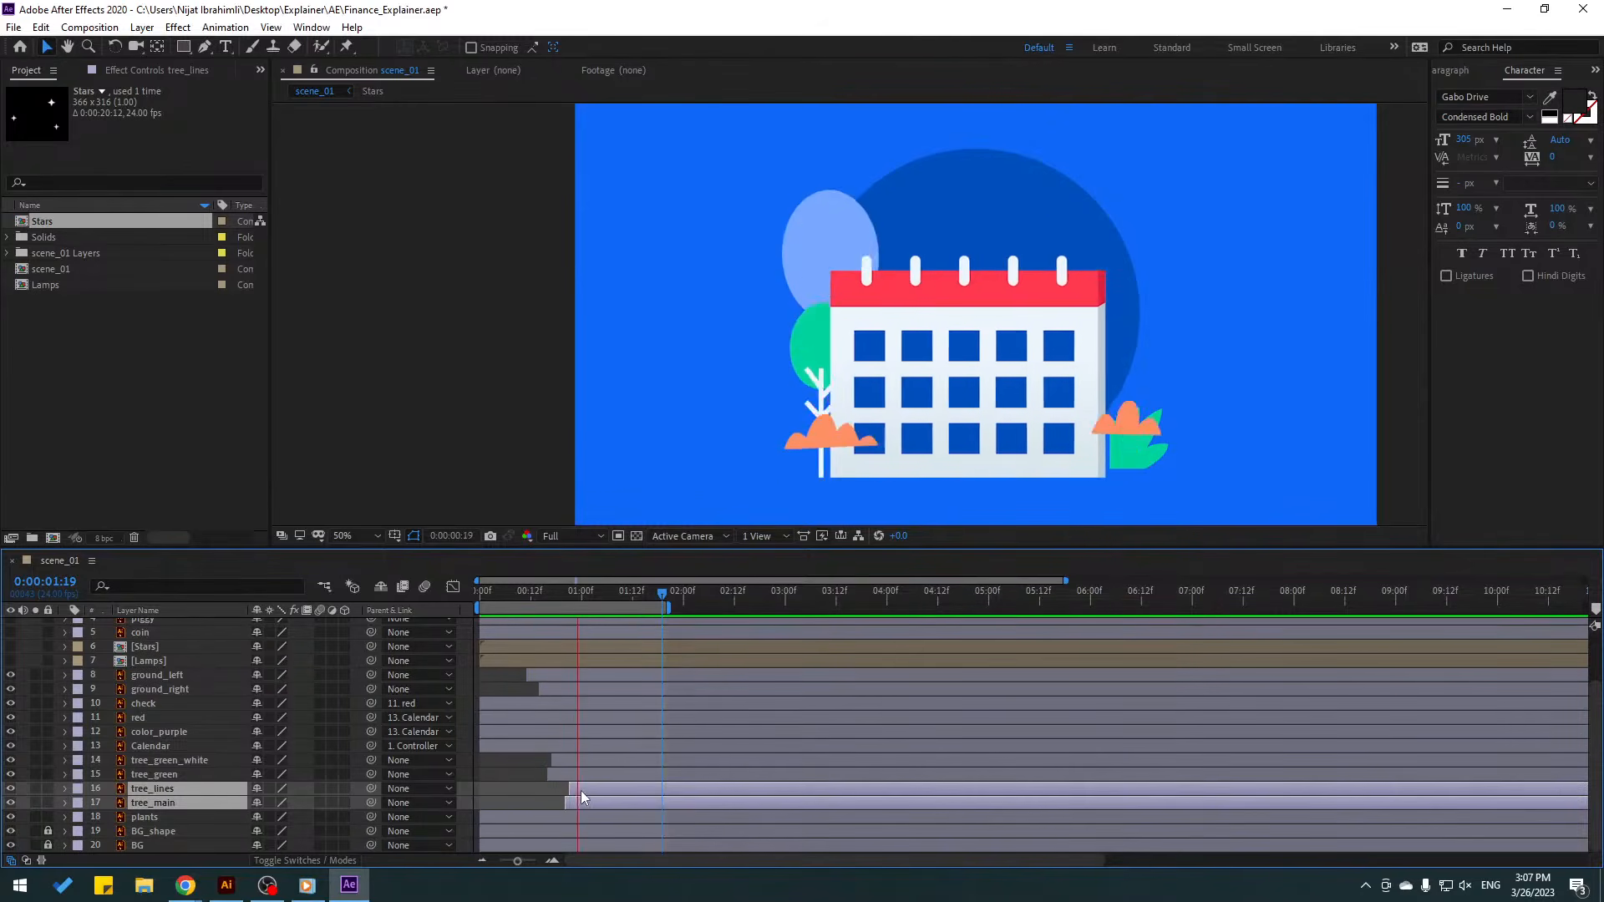
left_click(603, 594)
key("ctrl+a")
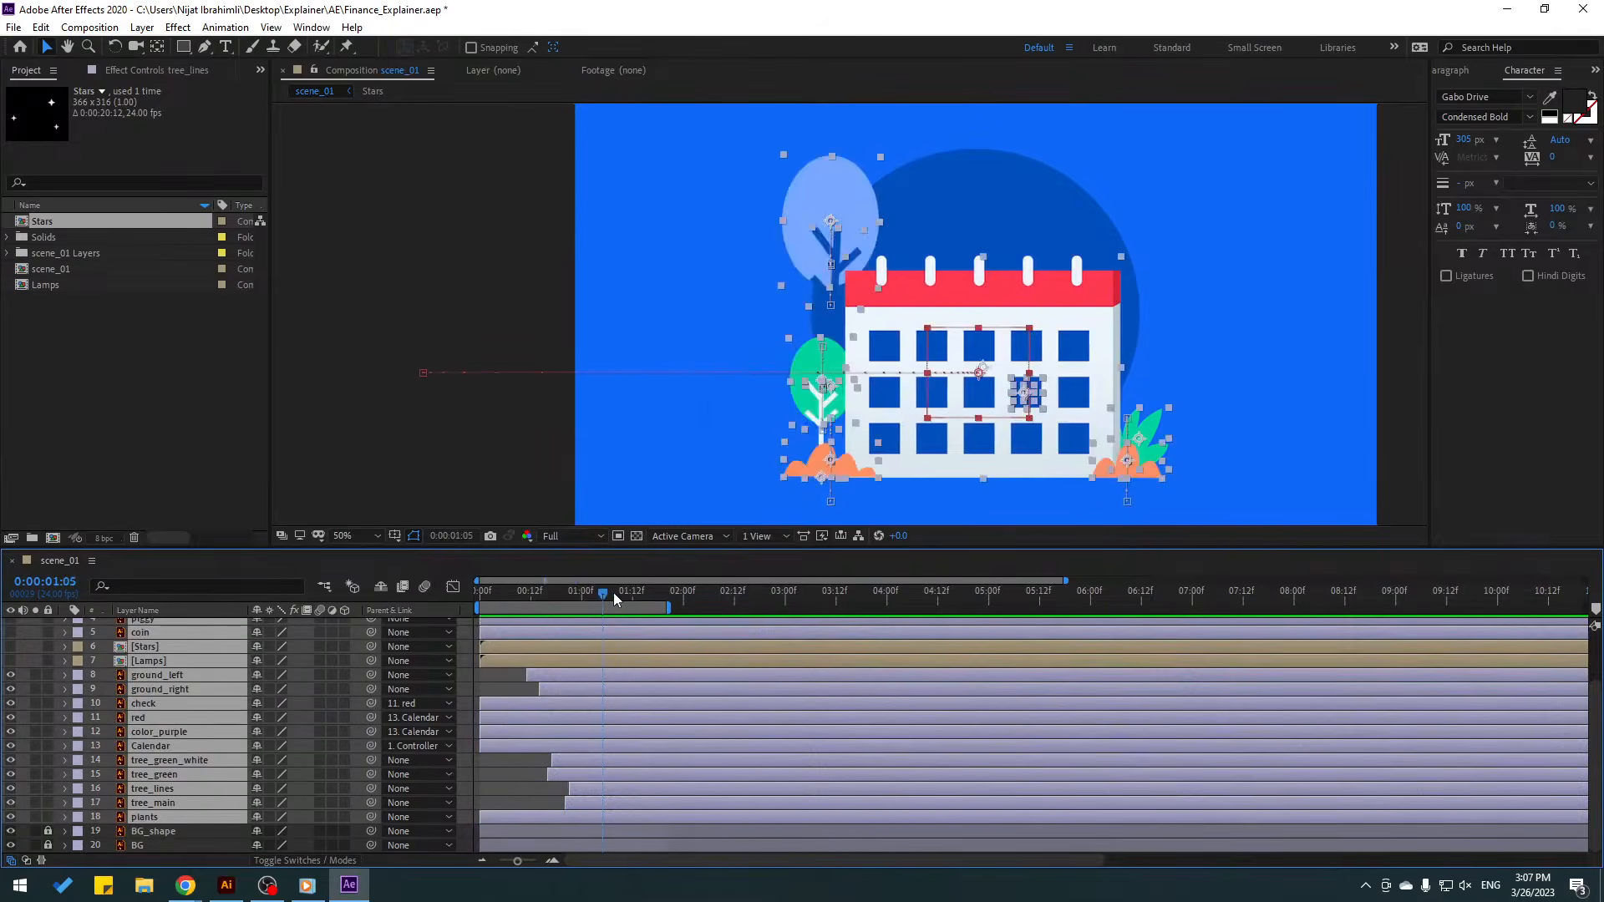
left_click_drag(614, 594, 480, 601)
key("ctrl+s")
key("F2")
- Move the plants layer's anchor point to the lower-left corner of the leaves
left_click(1133, 449)
scroll(1170, 472, "up", 4)
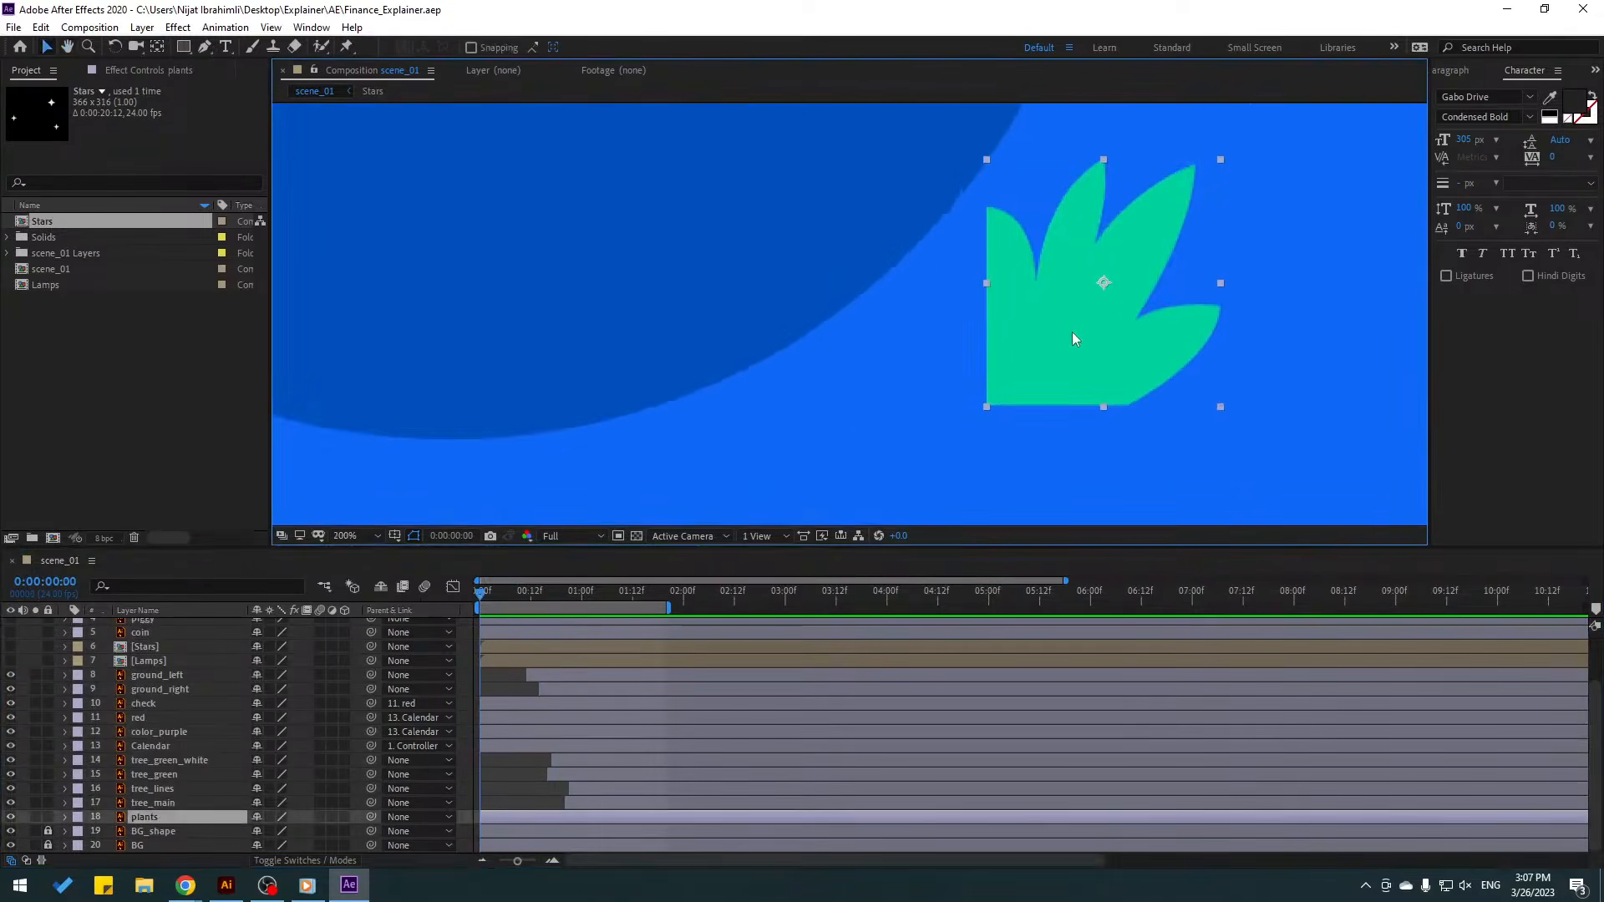
left_click_drag(1073, 332, 781, 447)
left_click(157, 47)
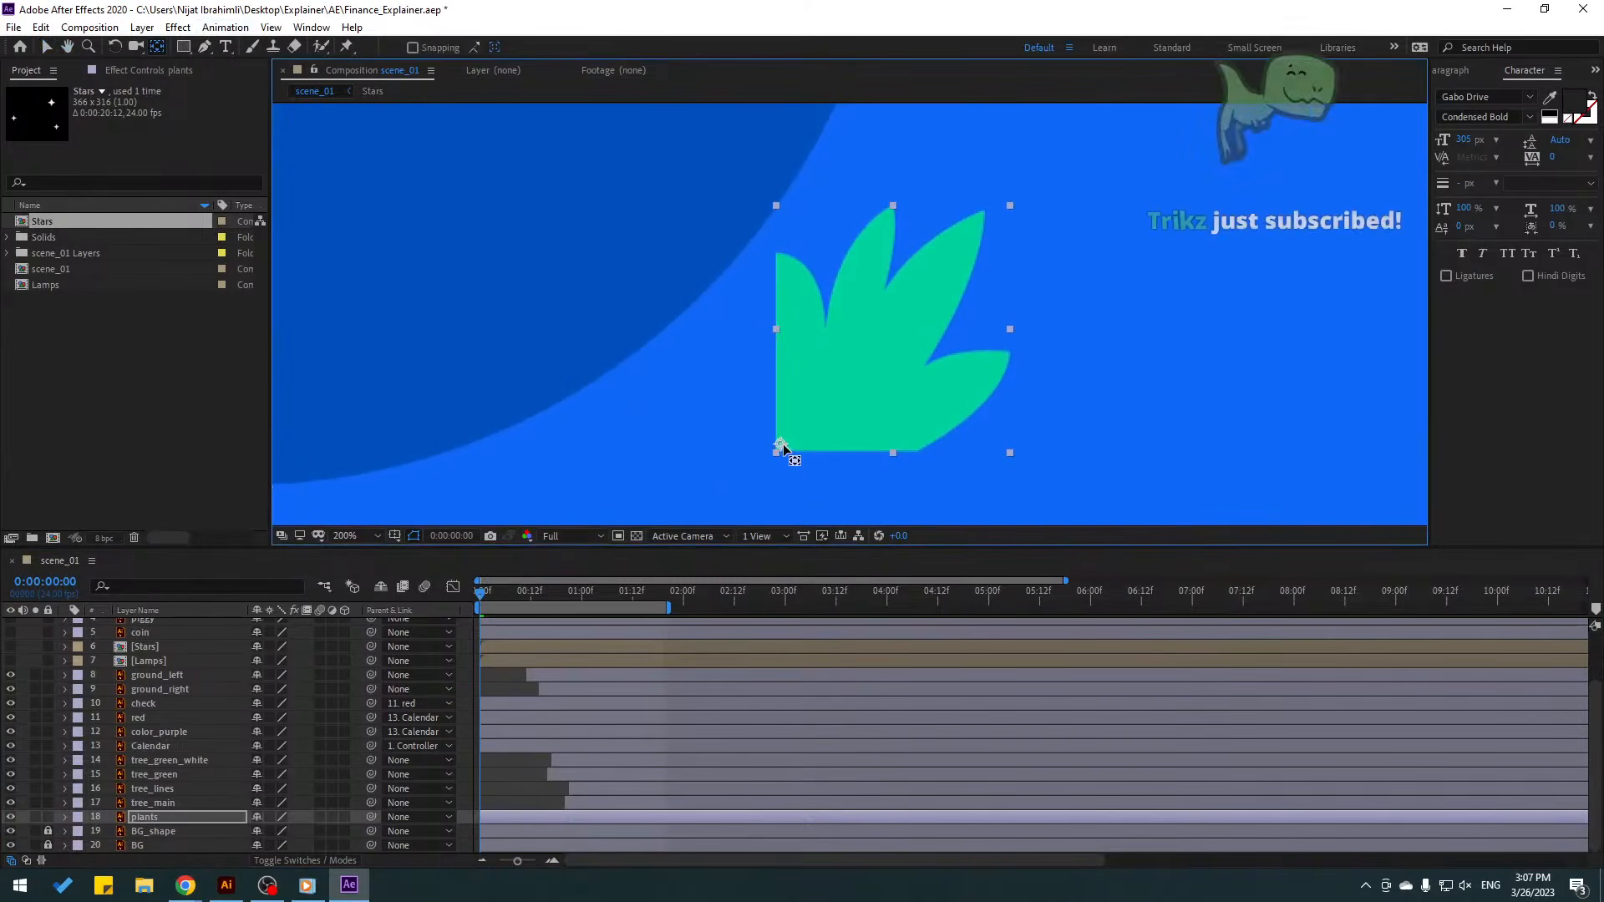
left_click(46, 46)
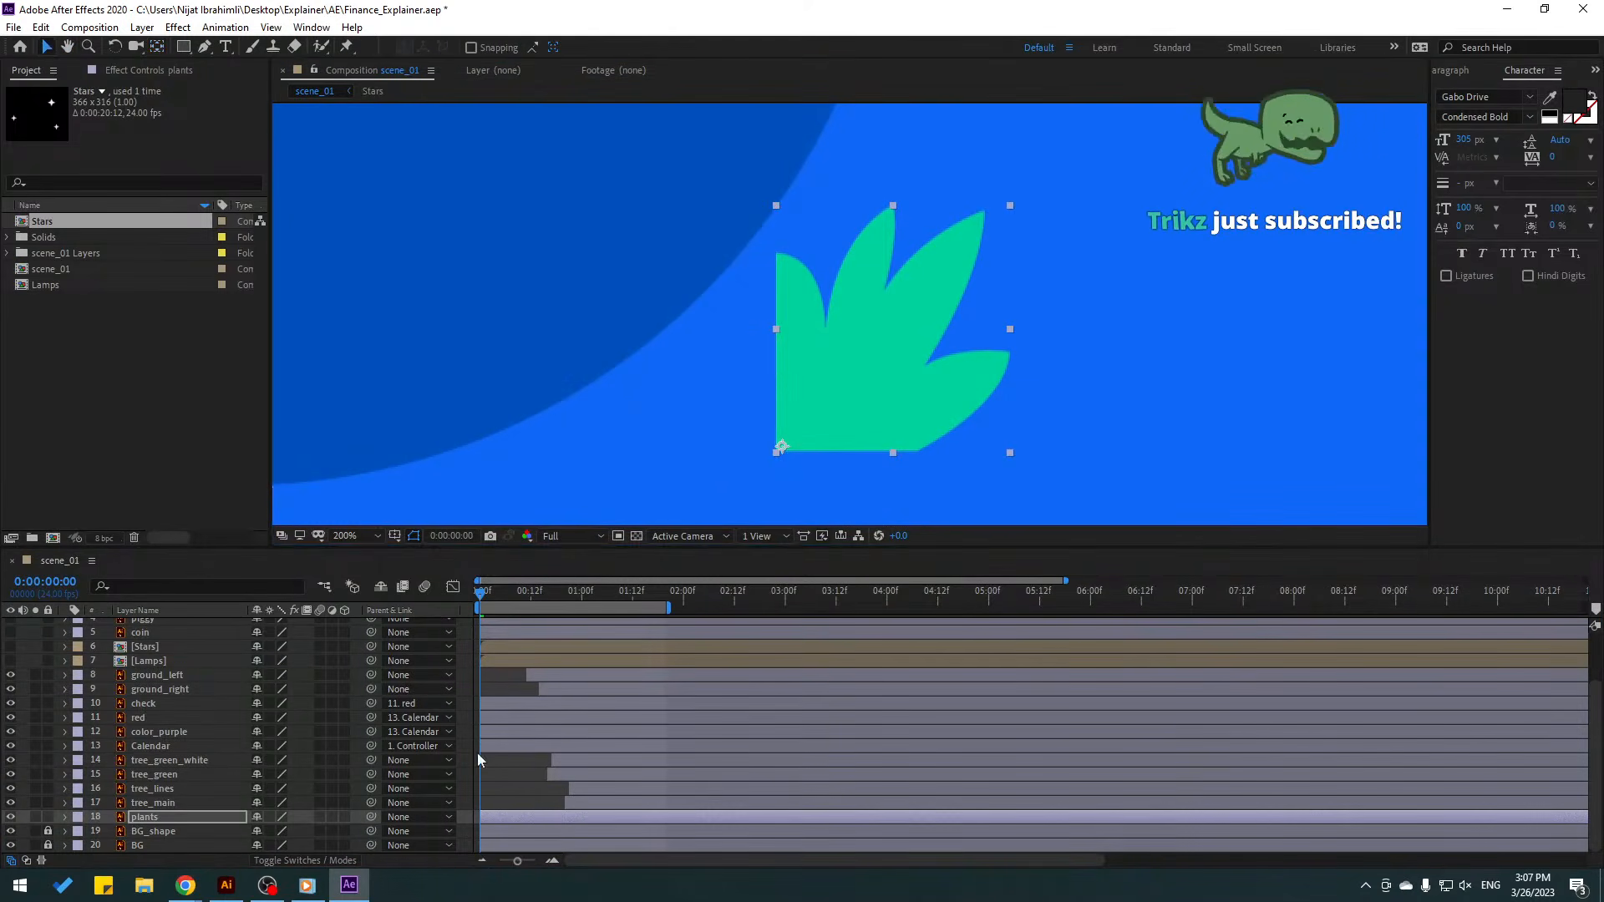
- Keyframe the plants layer's Scale at 0% at 0:00:00:00 and solo the layer
key("s")
left_click(272, 817)
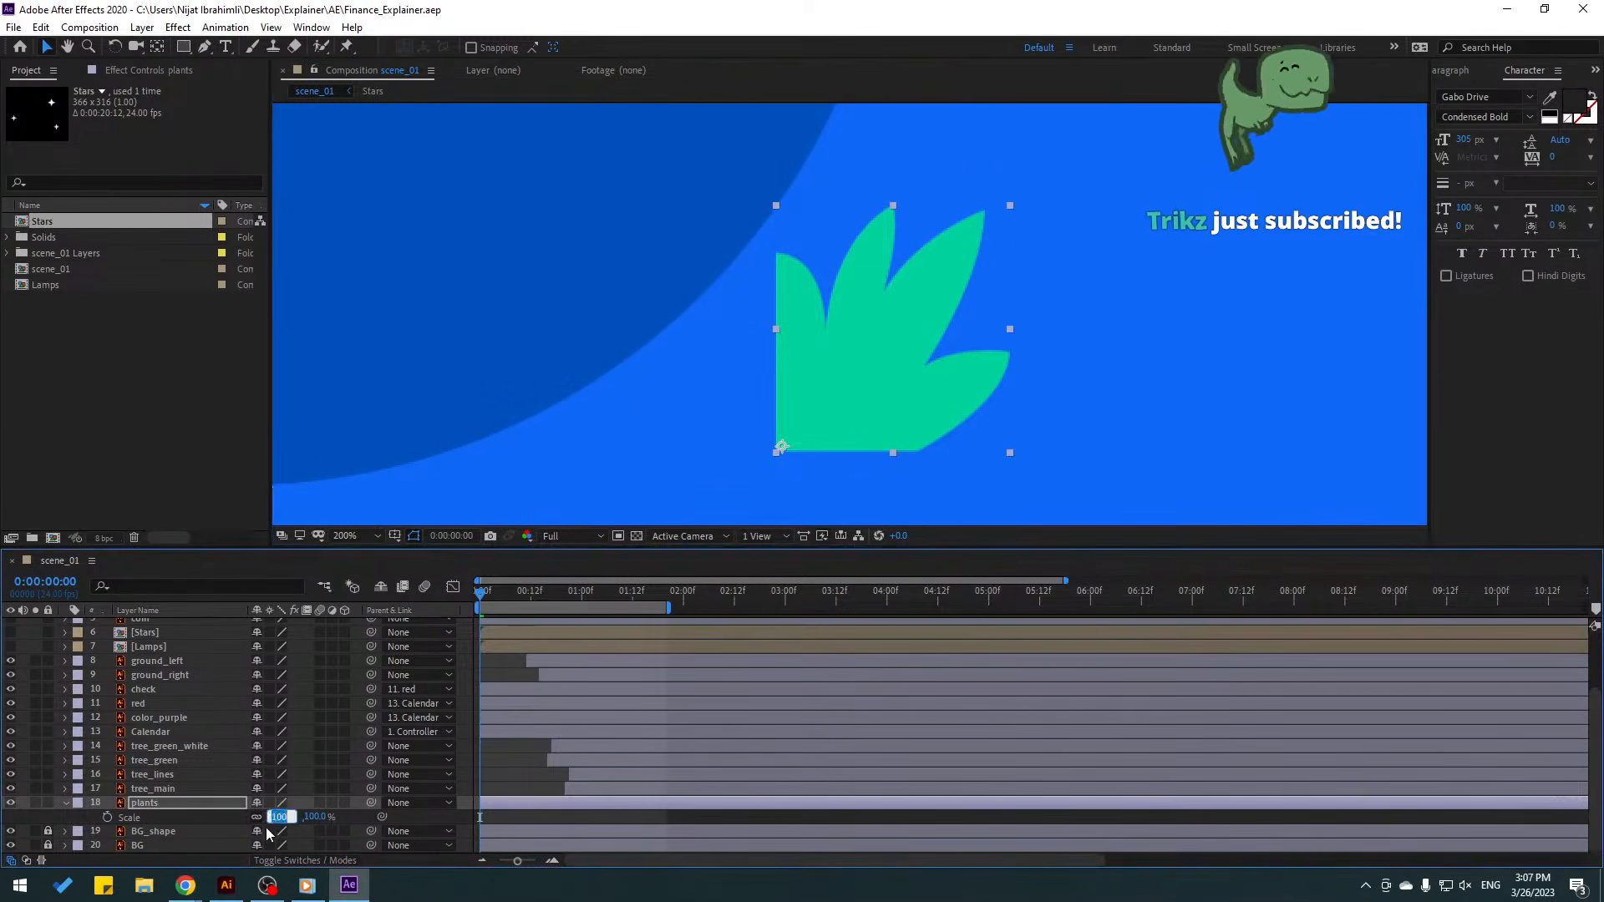
type("0")
key("Return")
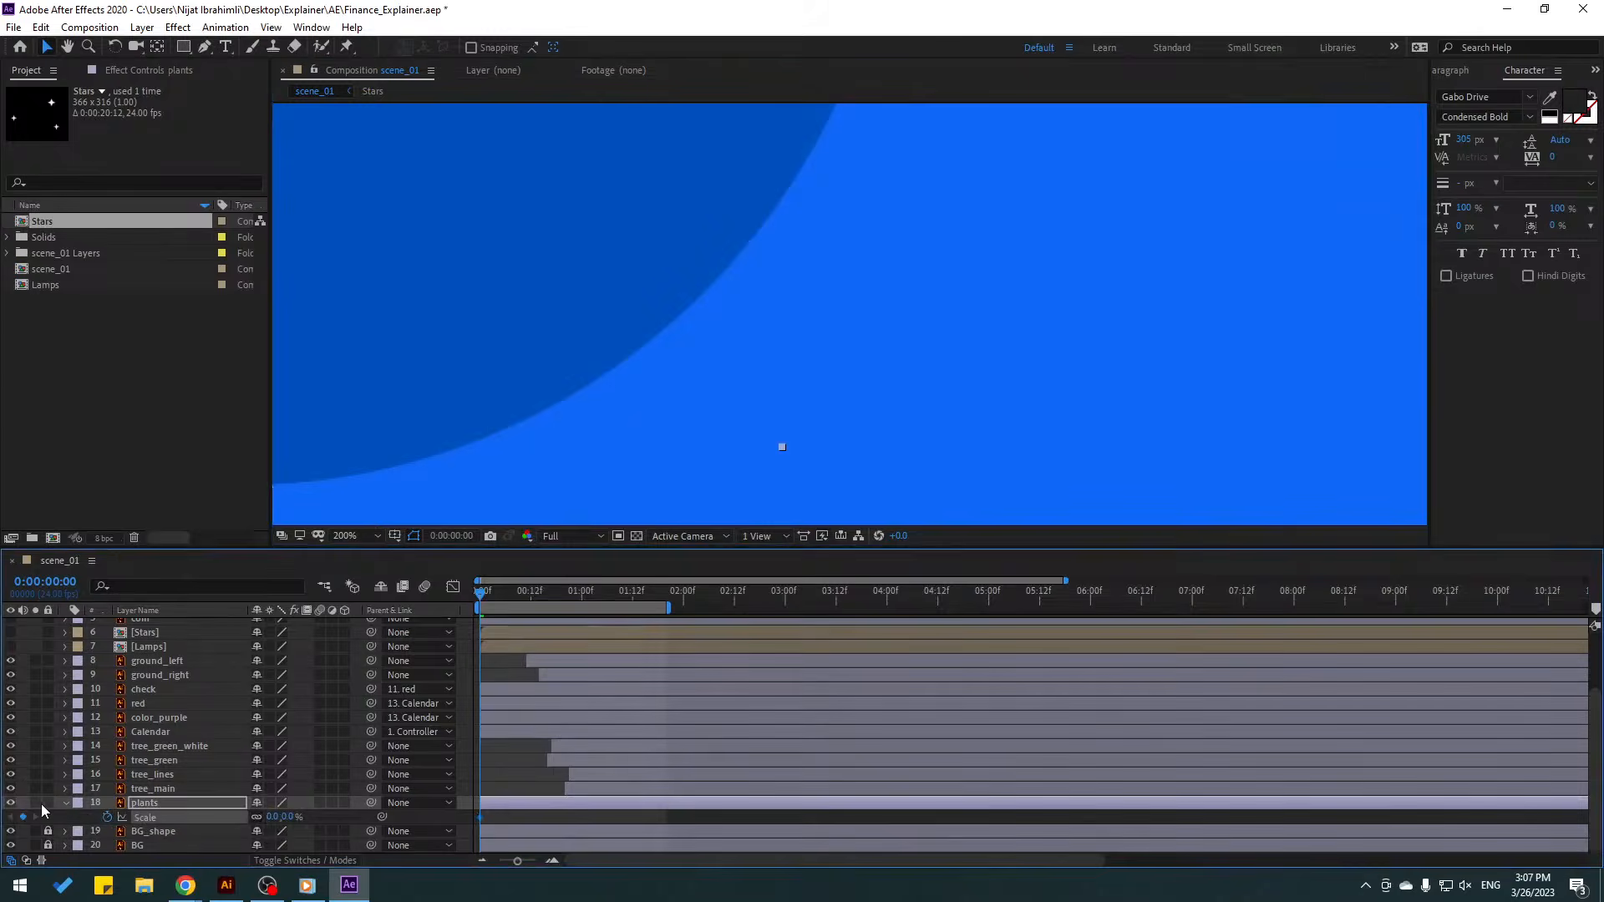
left_click(35, 803)
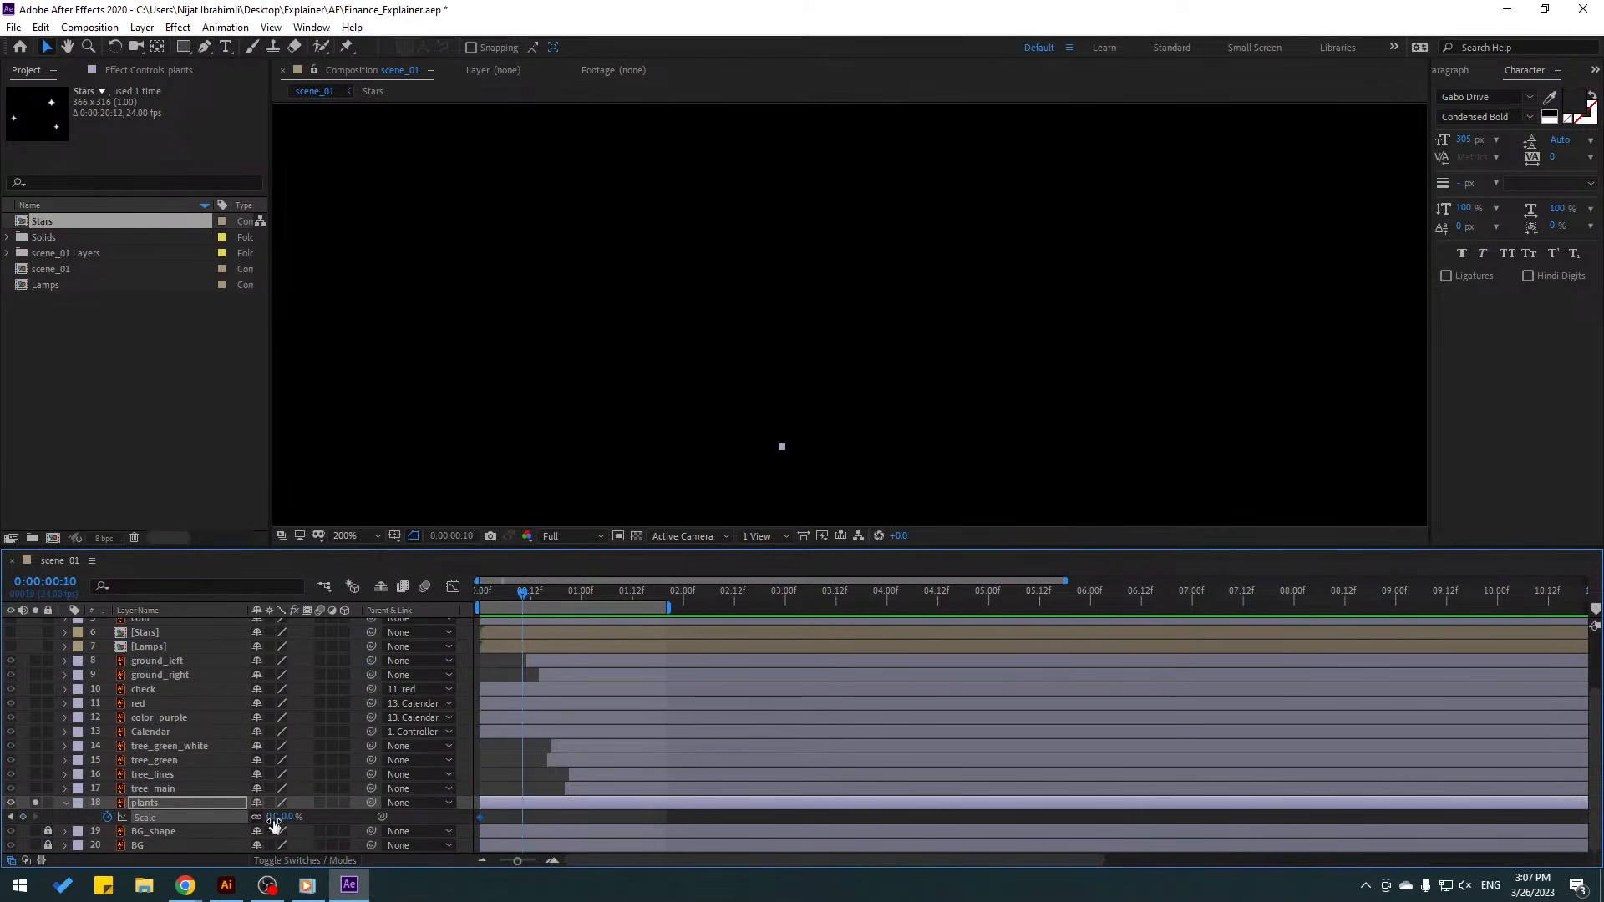
- Keyframe the plants layer's Scale at 110% at 0:00:00:10, 95% at 0:00:00:15 and 100% at 0:00:00:19
left_click(274, 817)
type("110")
key("Return")
left_click(532, 593)
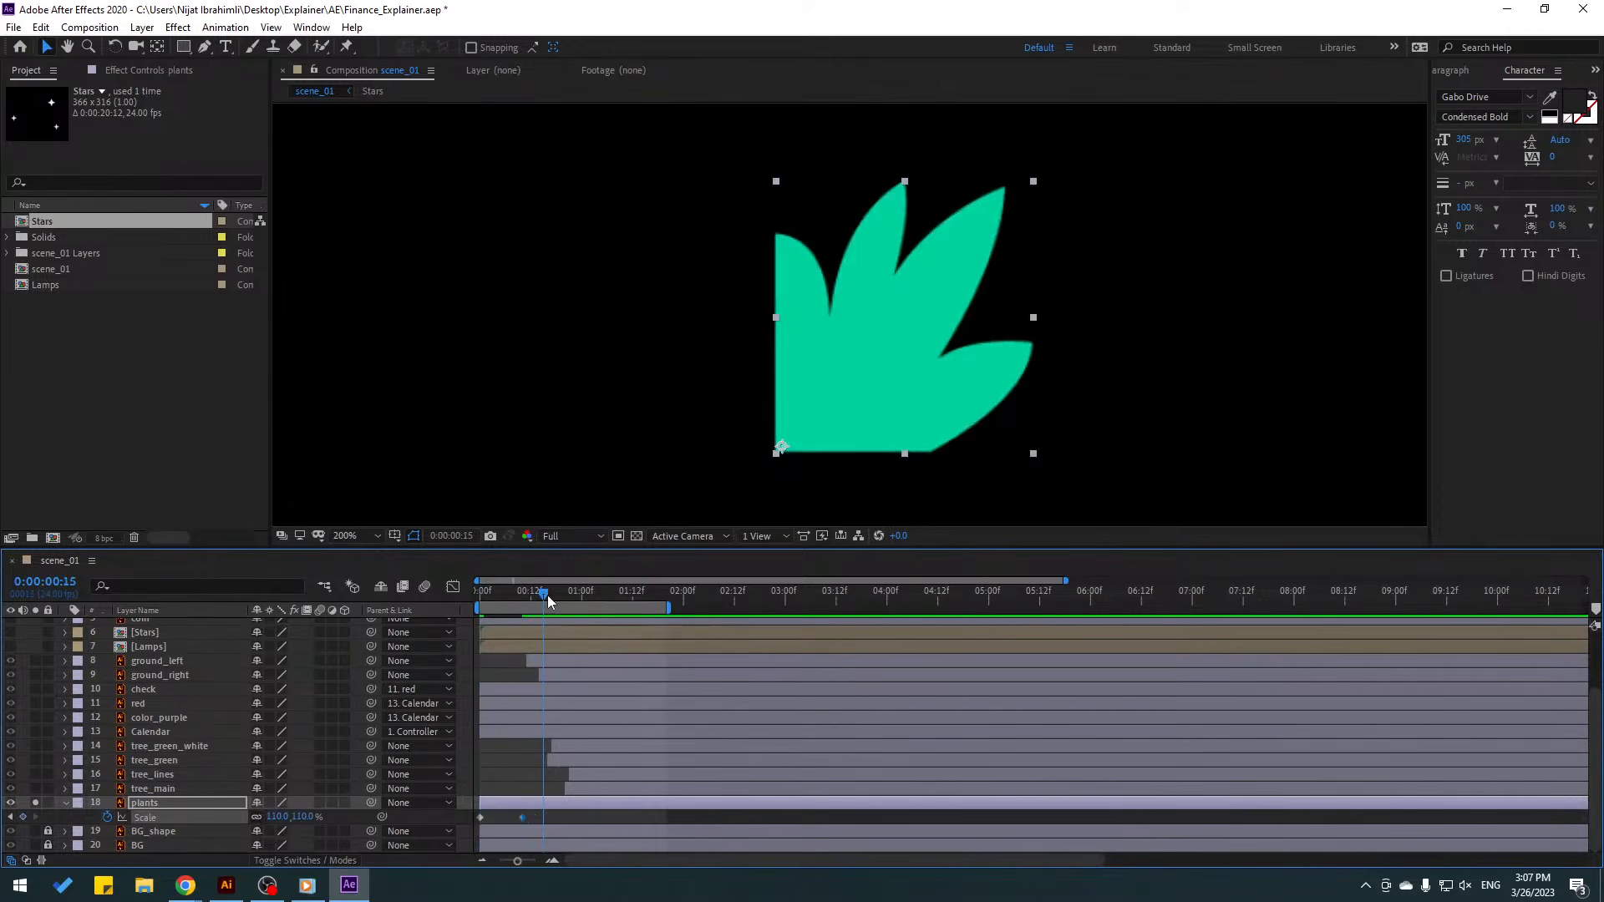
type("95")
key("Return")
left_click_drag(544, 595, 565, 598)
left_click(274, 817)
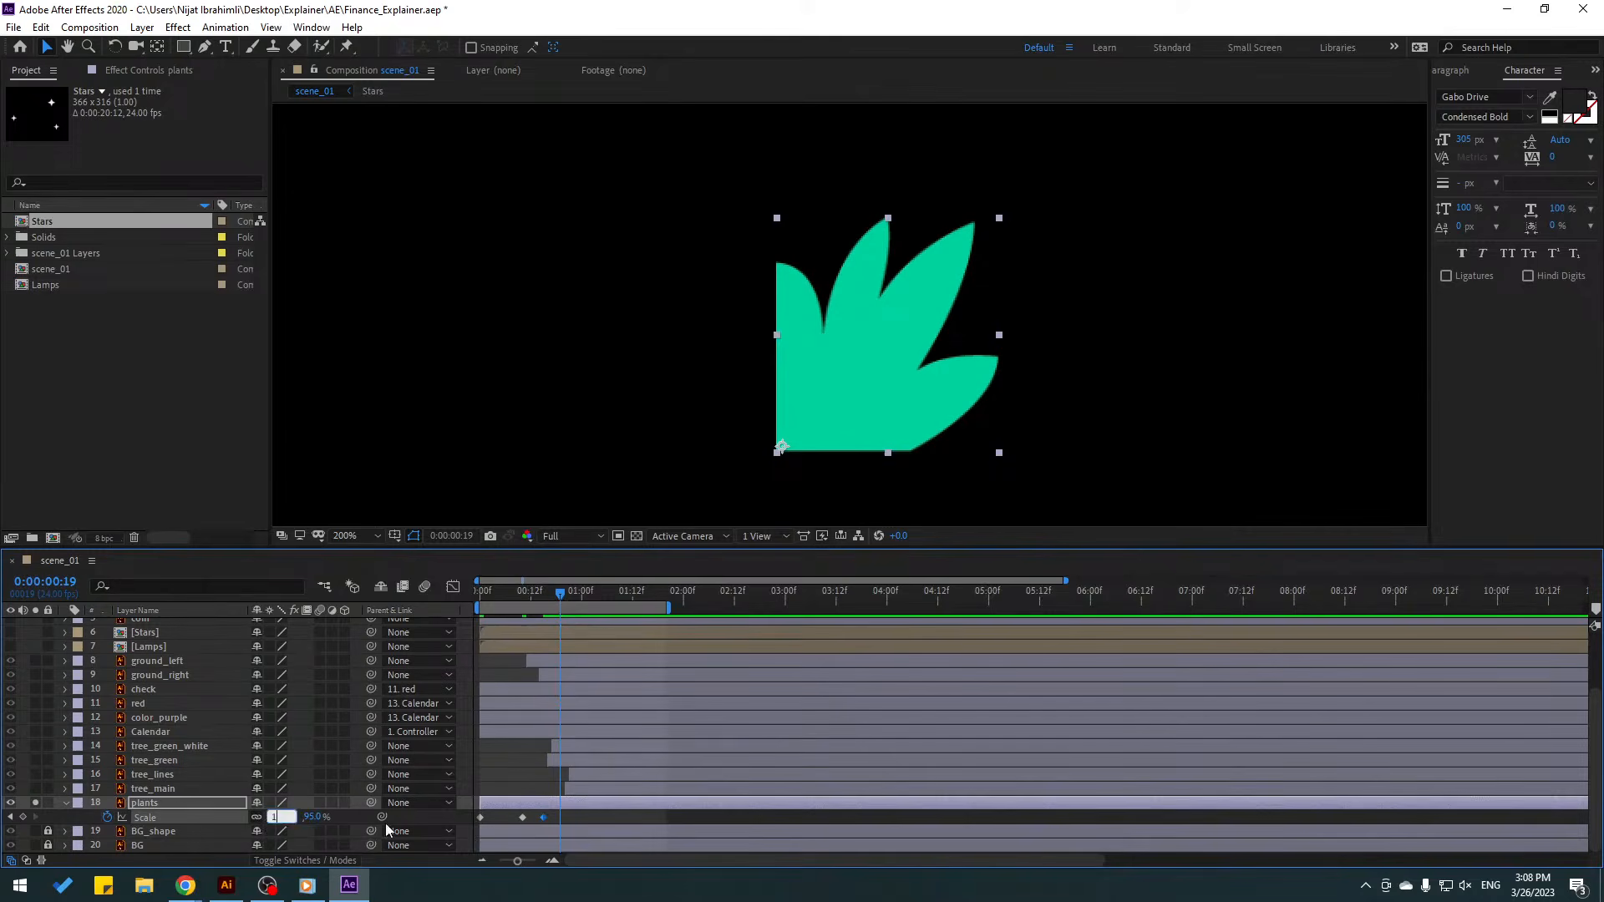
type("100")
key("Return")
- Apply Easy Ease to all of the plants layer's Scale keyframes and preview the growth
right_click(481, 818)
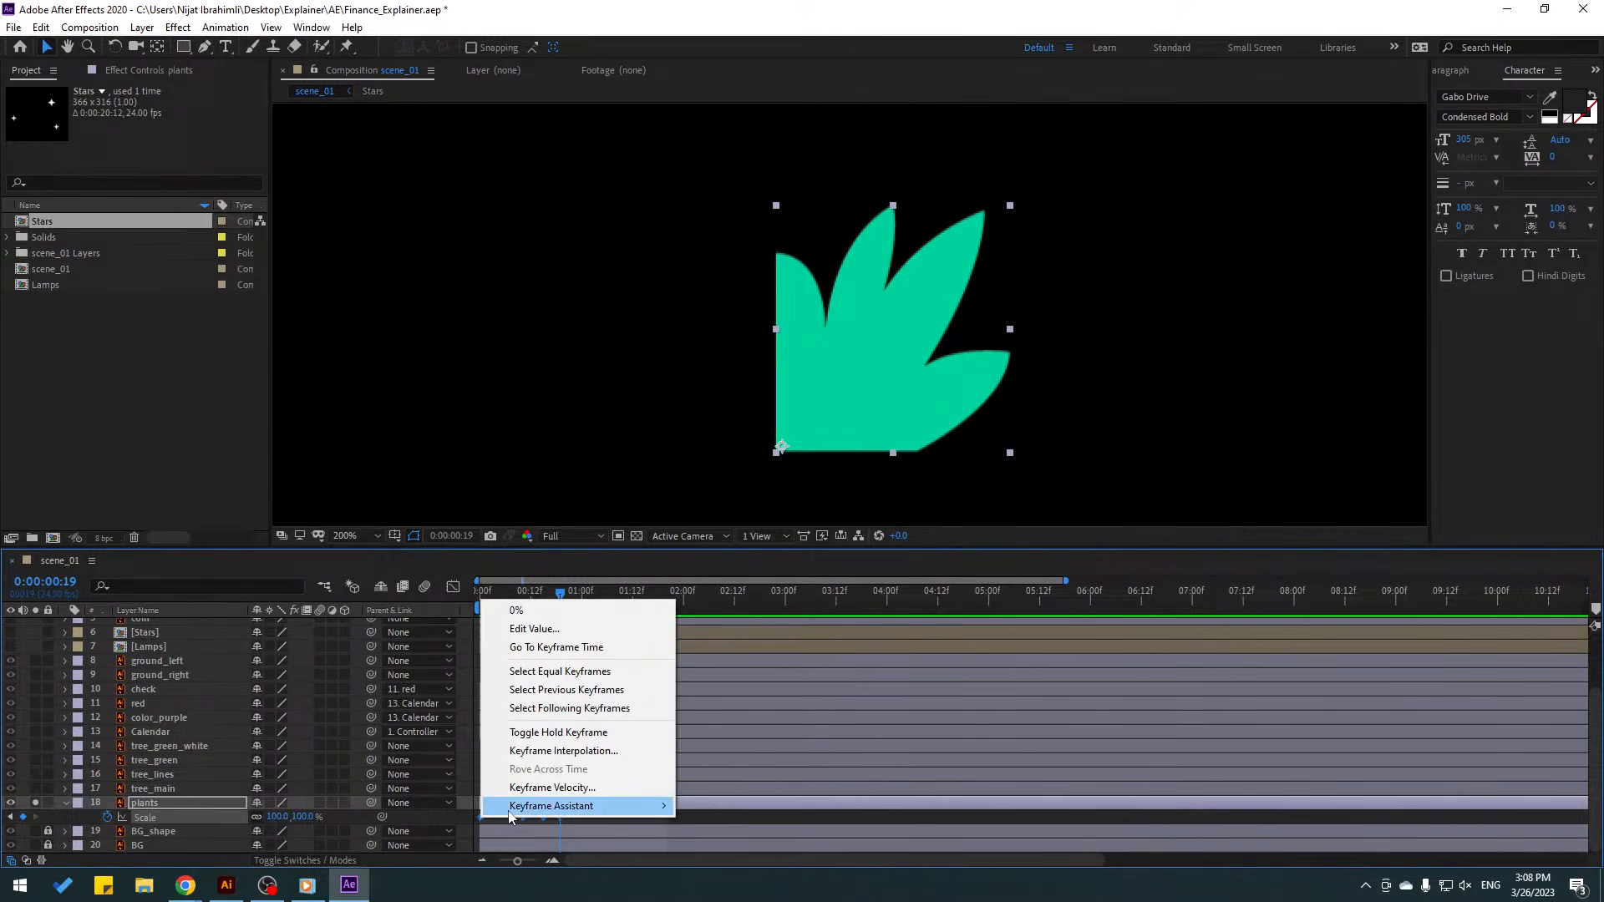
mouse_move(585, 806)
left_click(720, 695)
key("space")
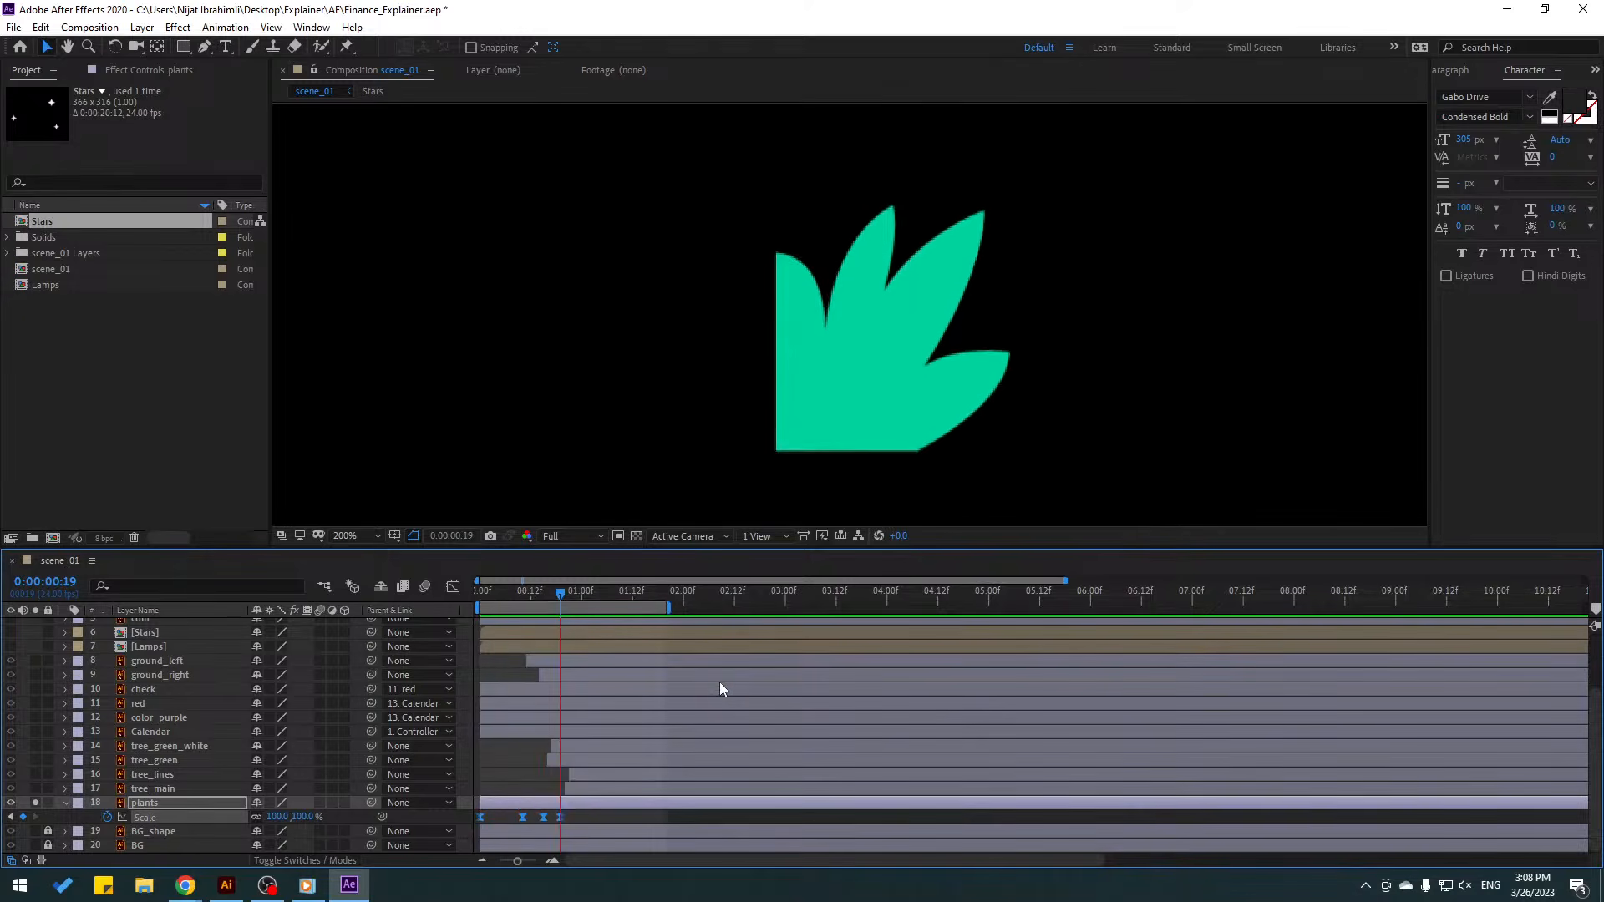
key("space")
key("space")
key("space")
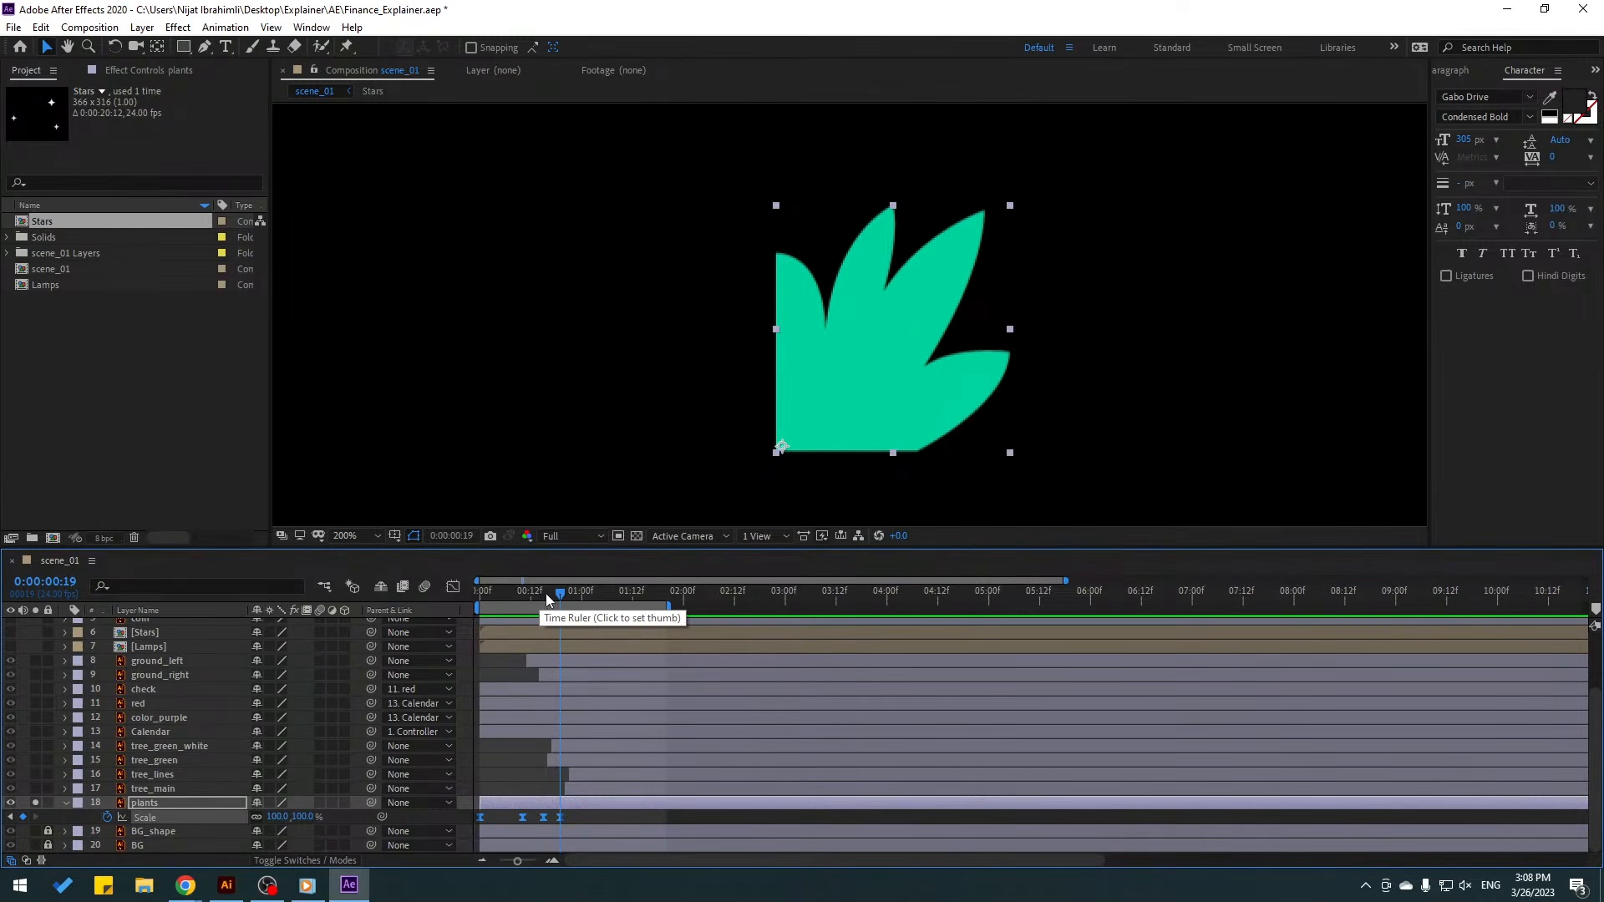
- Keyframe the plants layer's Rotation at 10° at 0:00:00:00 and -5° at 0:00:00:09
left_click_drag(553, 593, 478, 595)
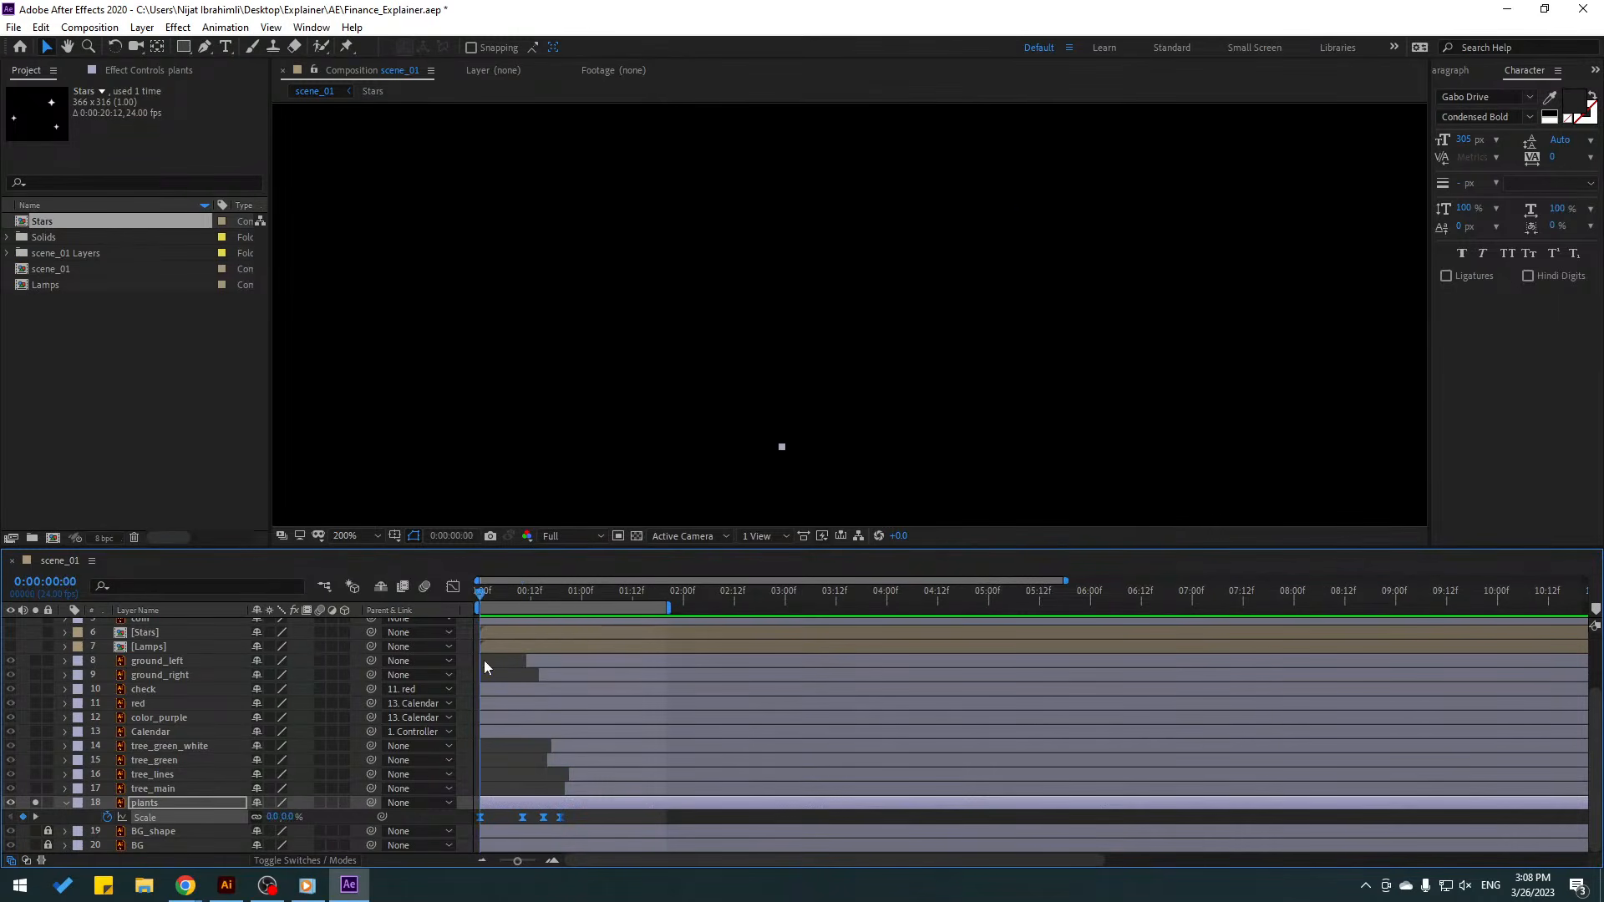
key("shift+r")
left_click(107, 832)
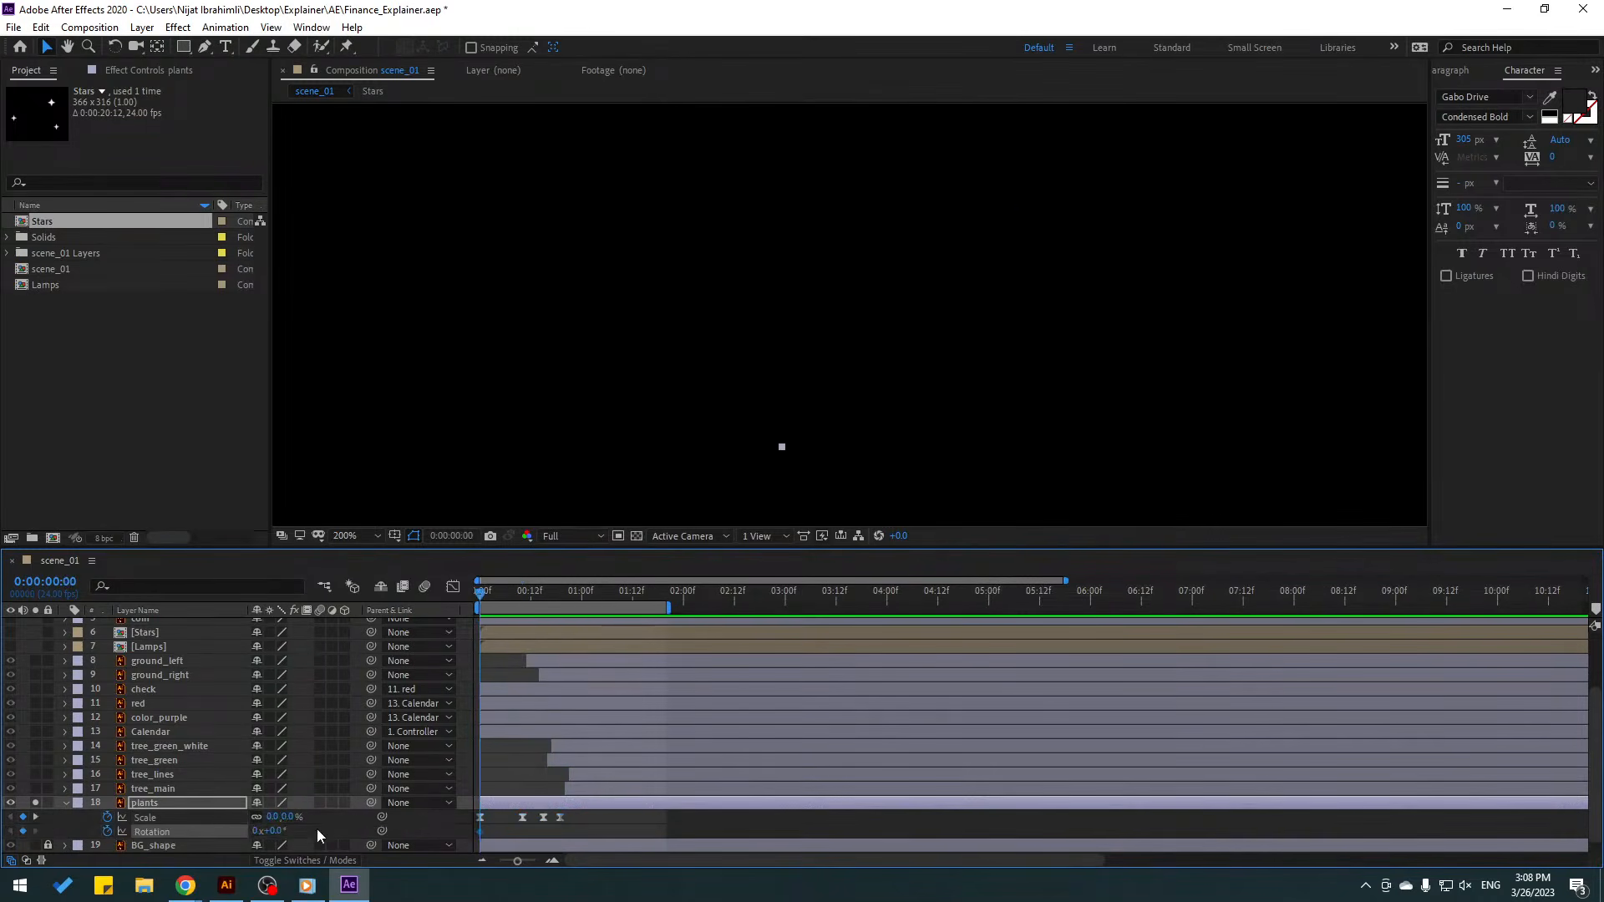
type("10")
key("Return")
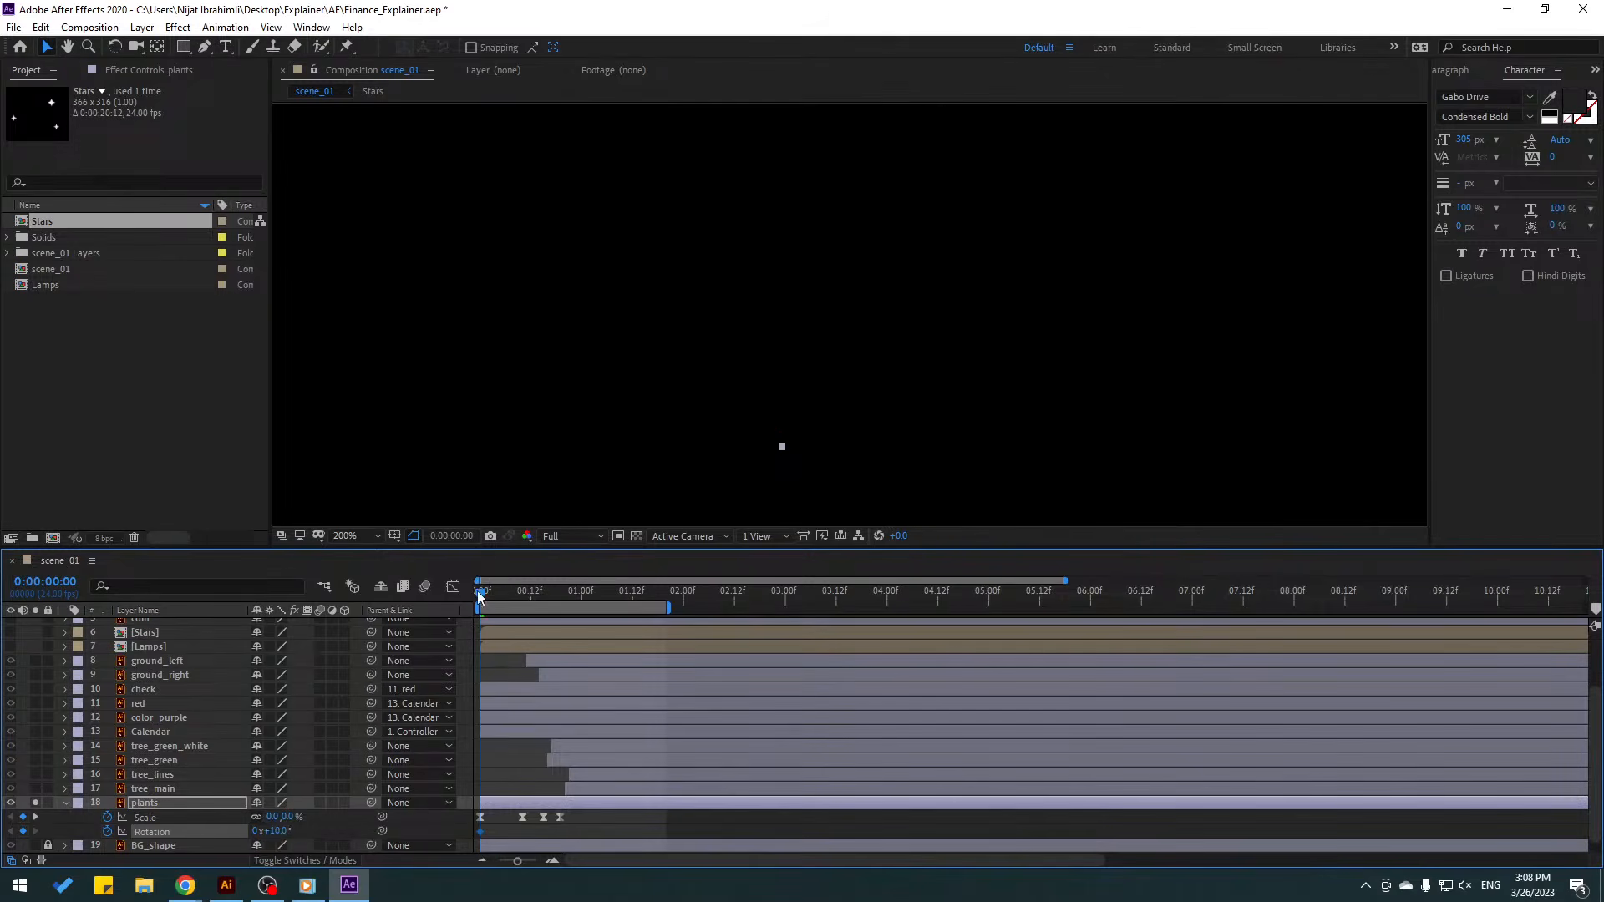
left_click_drag(478, 590, 521, 600)
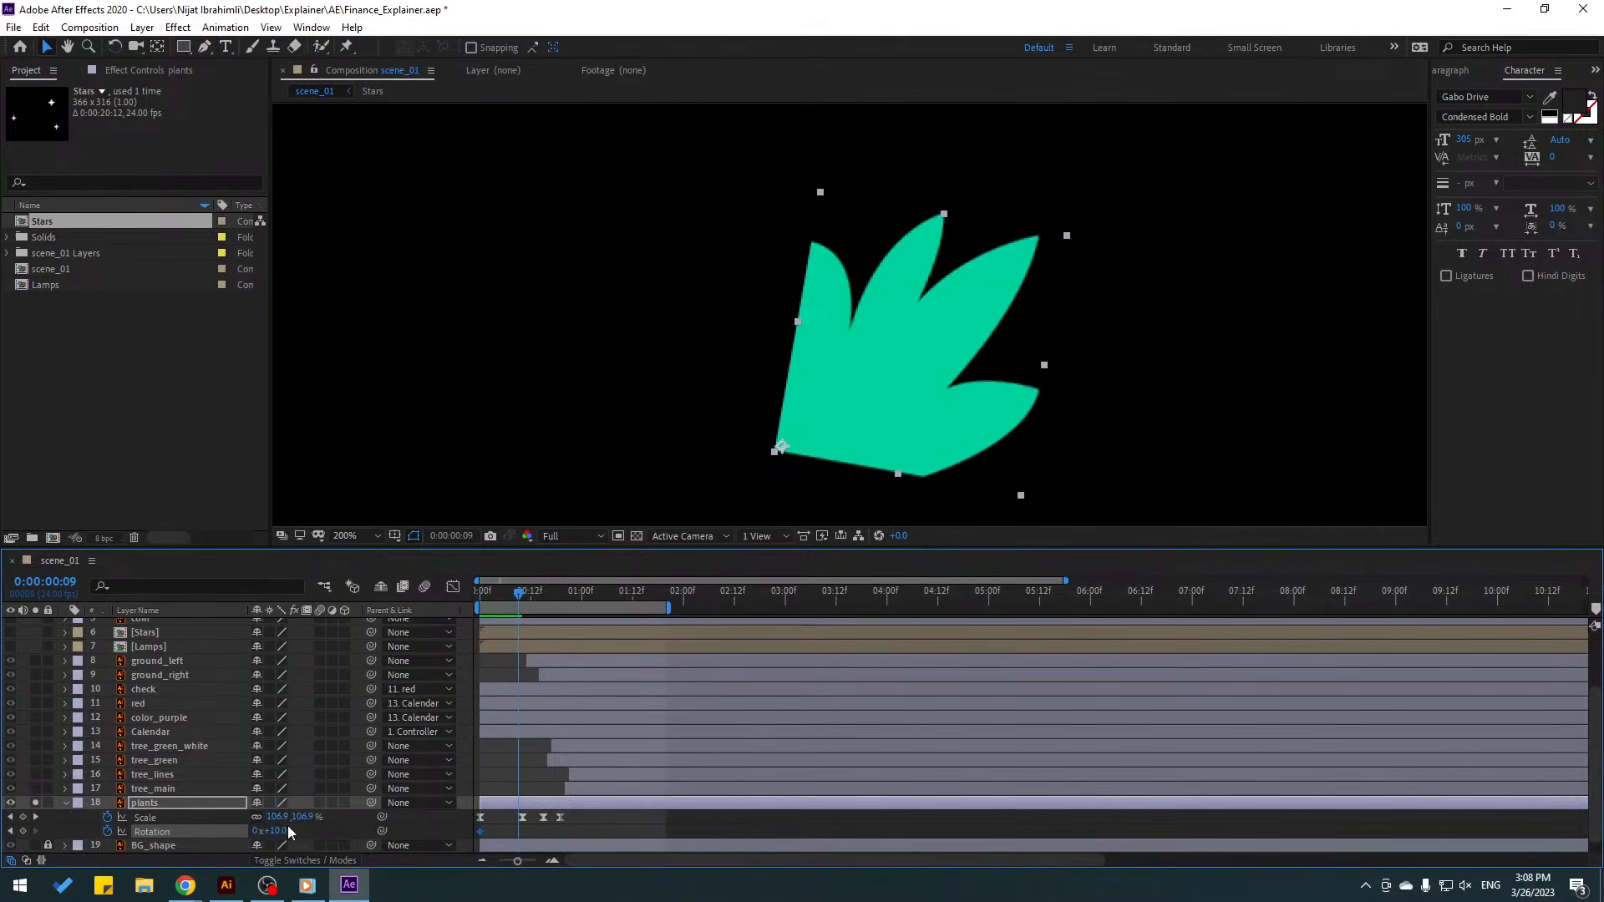
type("-5")
key("Return")
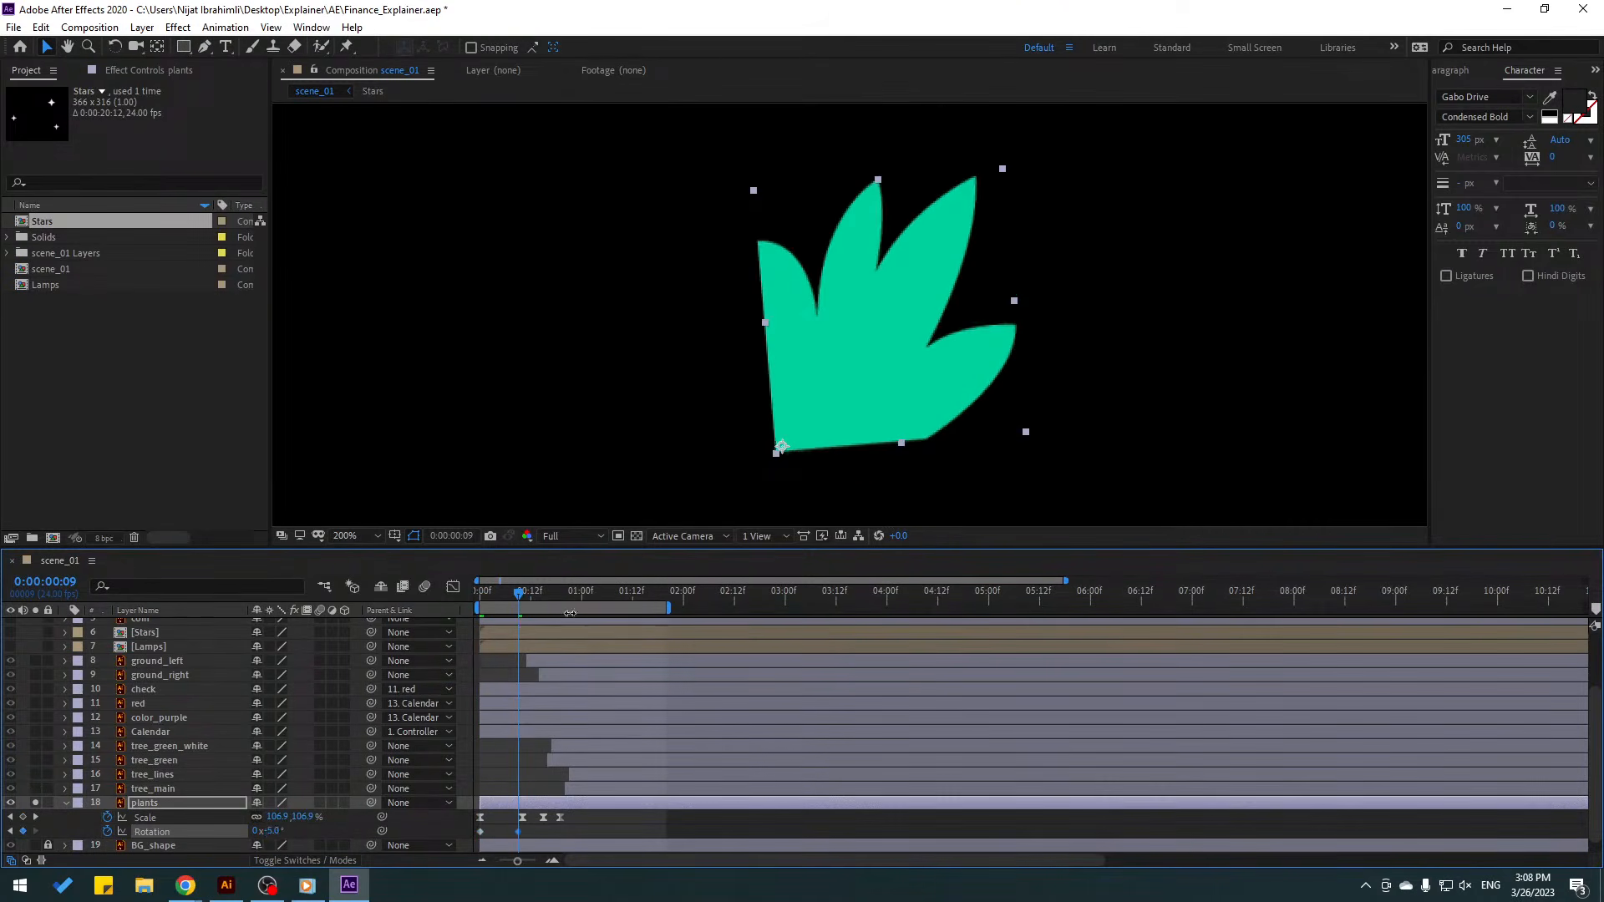
- Keyframe the plants layer's Rotation at 2° at 0:00:00:15 and 0° at 0:00:00:19
left_click_drag(520, 598, 561, 598)
left_click(279, 831)
type("2")
key("Return")
left_click(275, 832)
type("0")
key("Return")
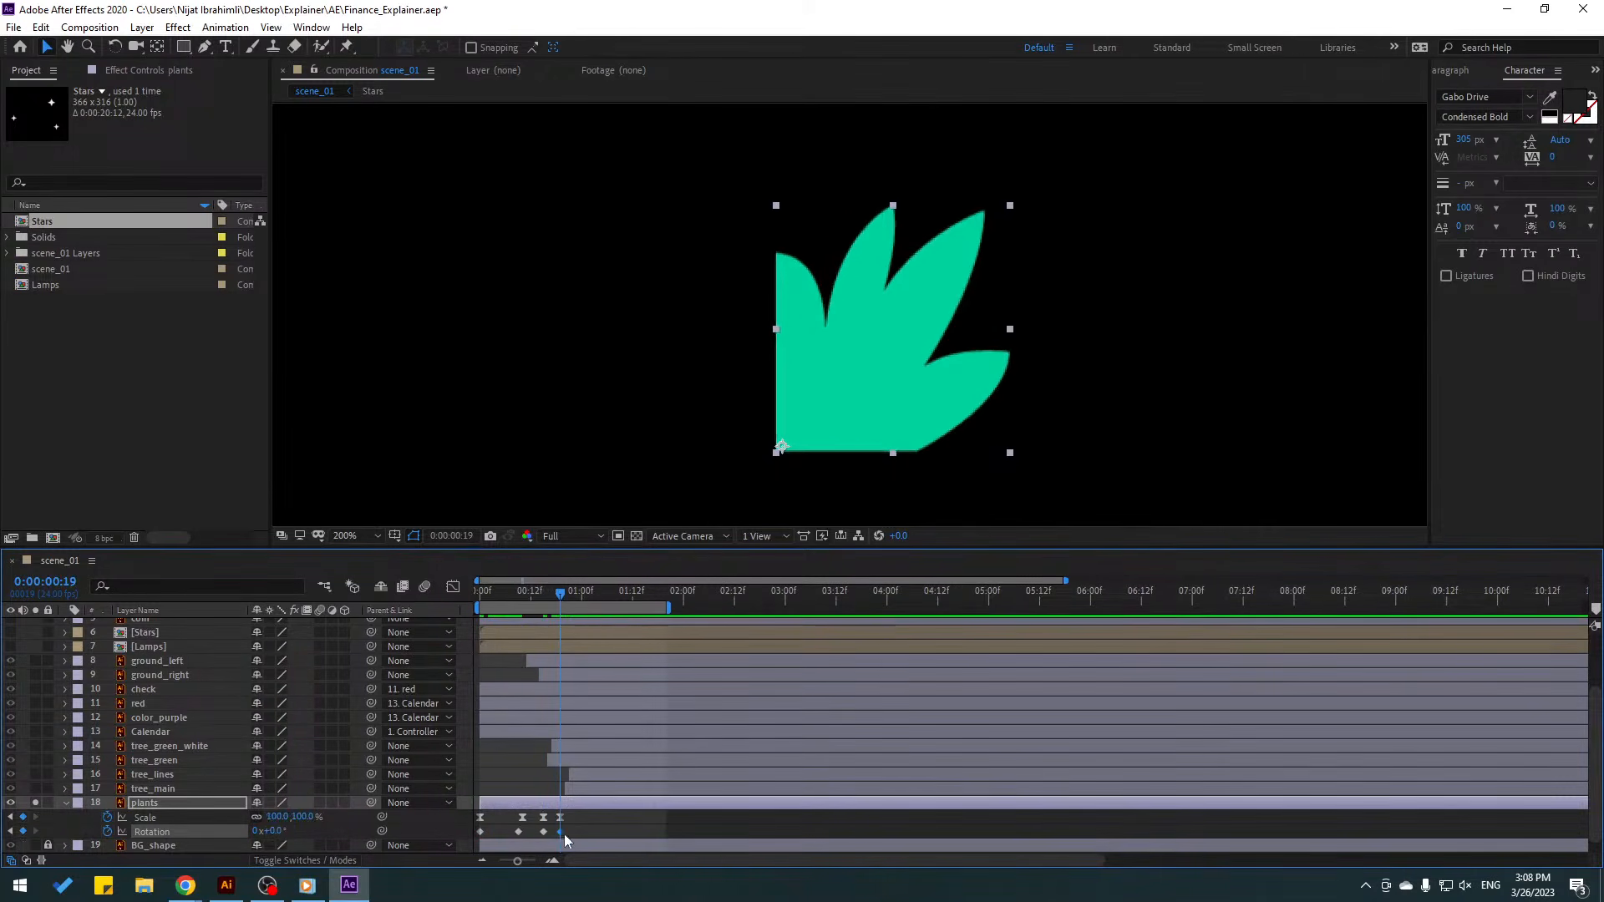
- Apply Easy Ease to all of the plants layer's Rotation keyframes
left_click_drag(578, 829, 475, 841)
right_click(480, 833)
mouse_move(490, 826)
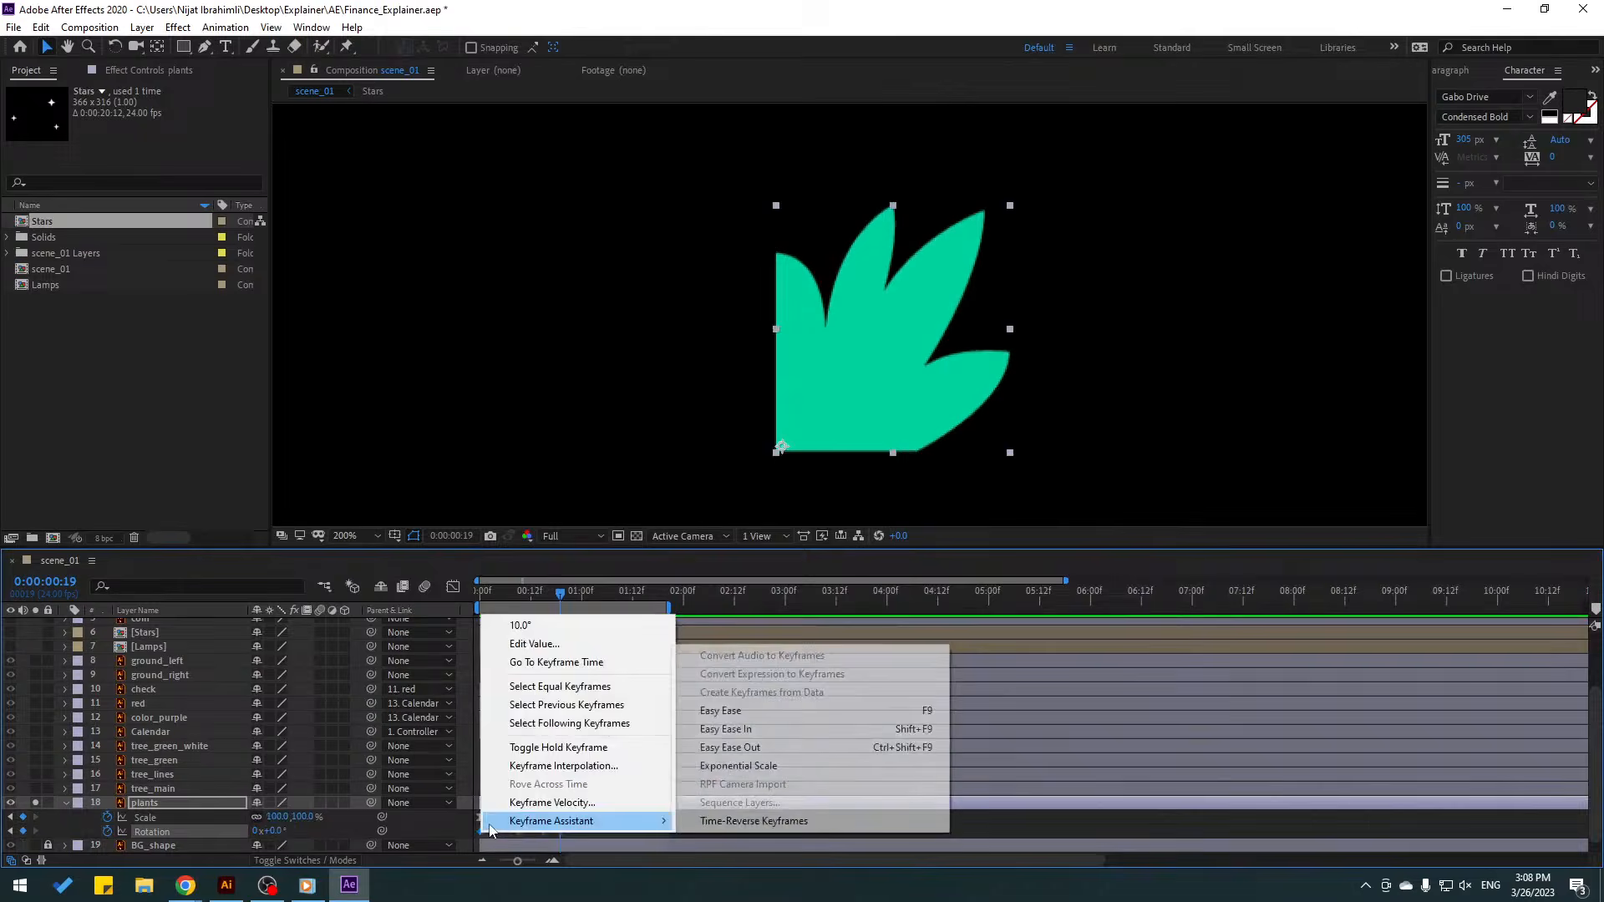
left_click(764, 711)
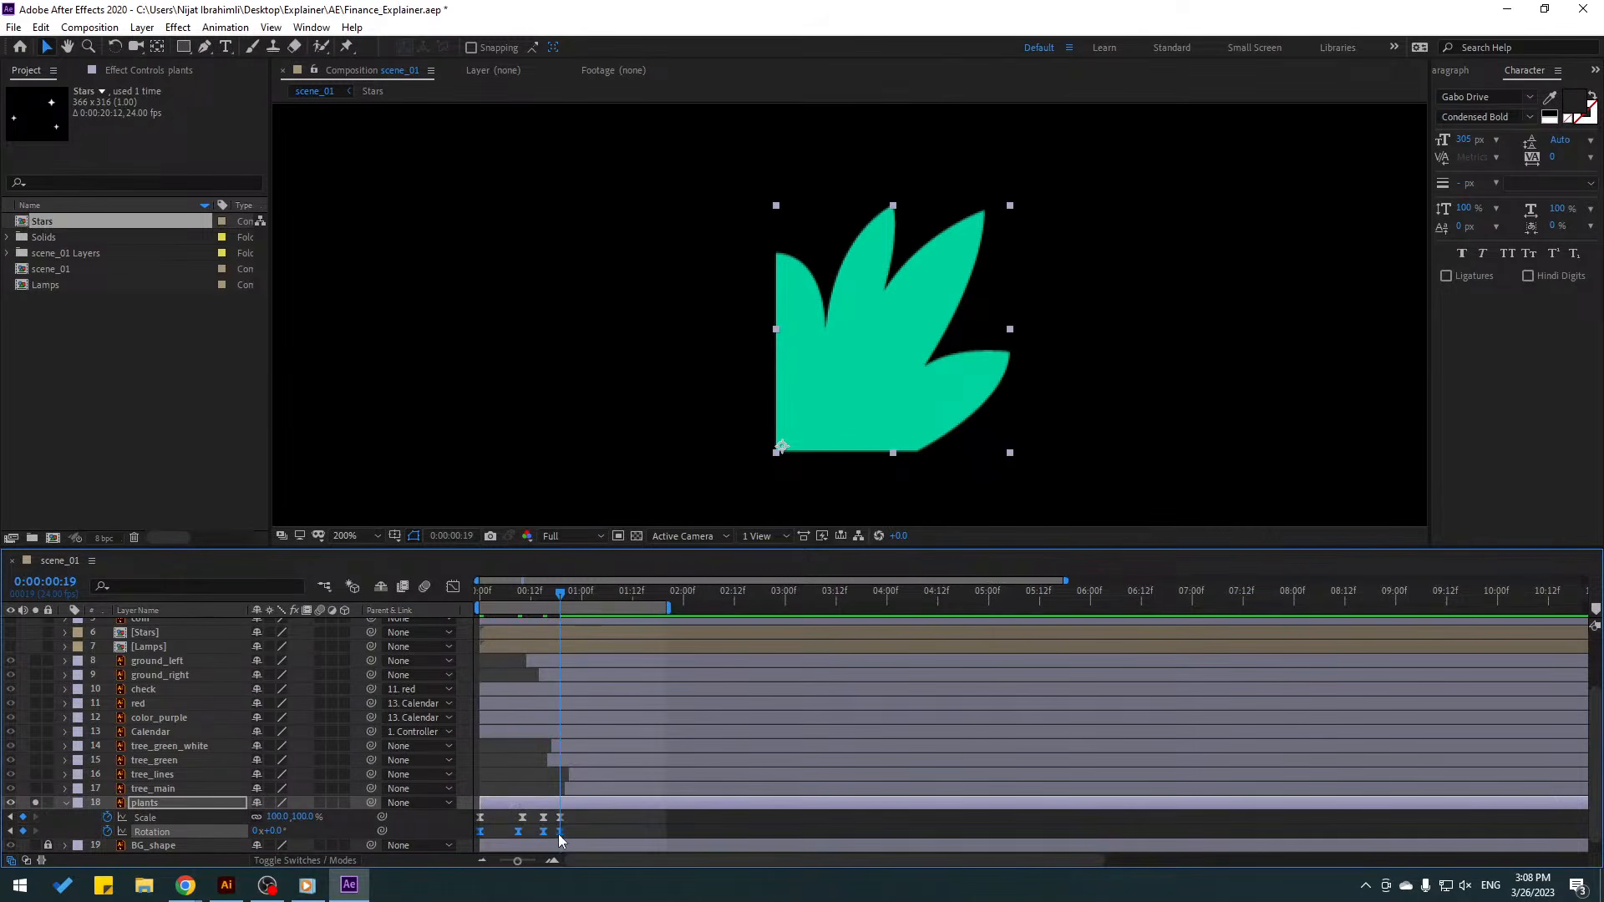
- Compress the plants layer's Rotation keyframes proportionally so the last falls at about 0:00:00:16, and preview the motion
left_click_drag(559, 834, 547, 833)
key("space")
scroll(888, 426, "down", 3)
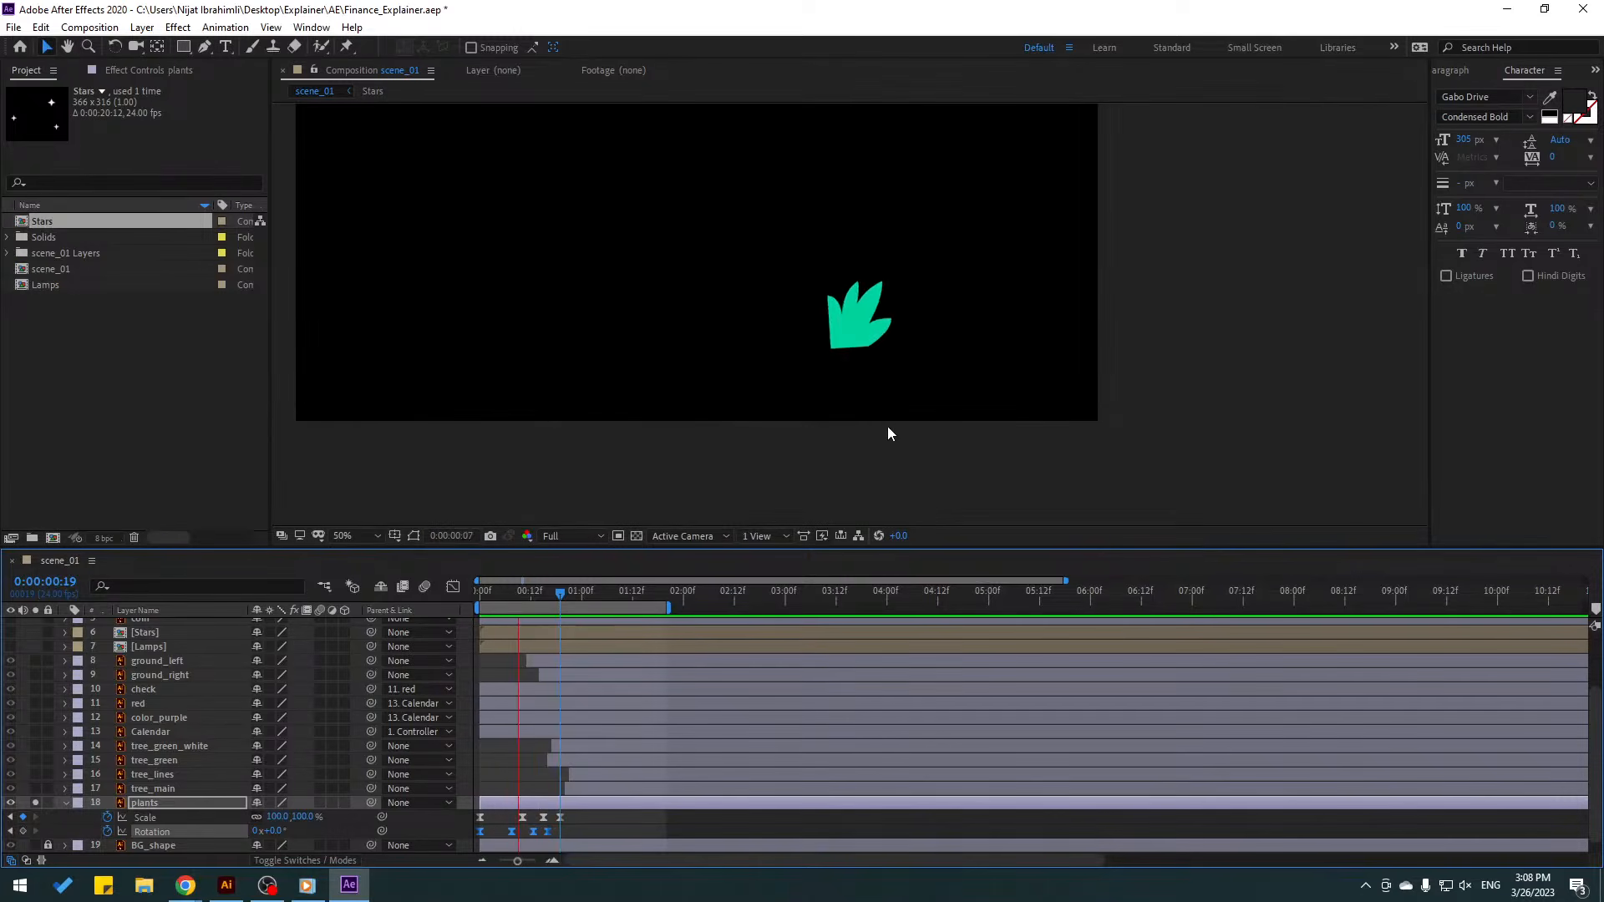
key("space")
- Unsolo the plants layer, shift it to start at about 0:00:00:15, and preview its entrance within the scene
left_click(36, 803)
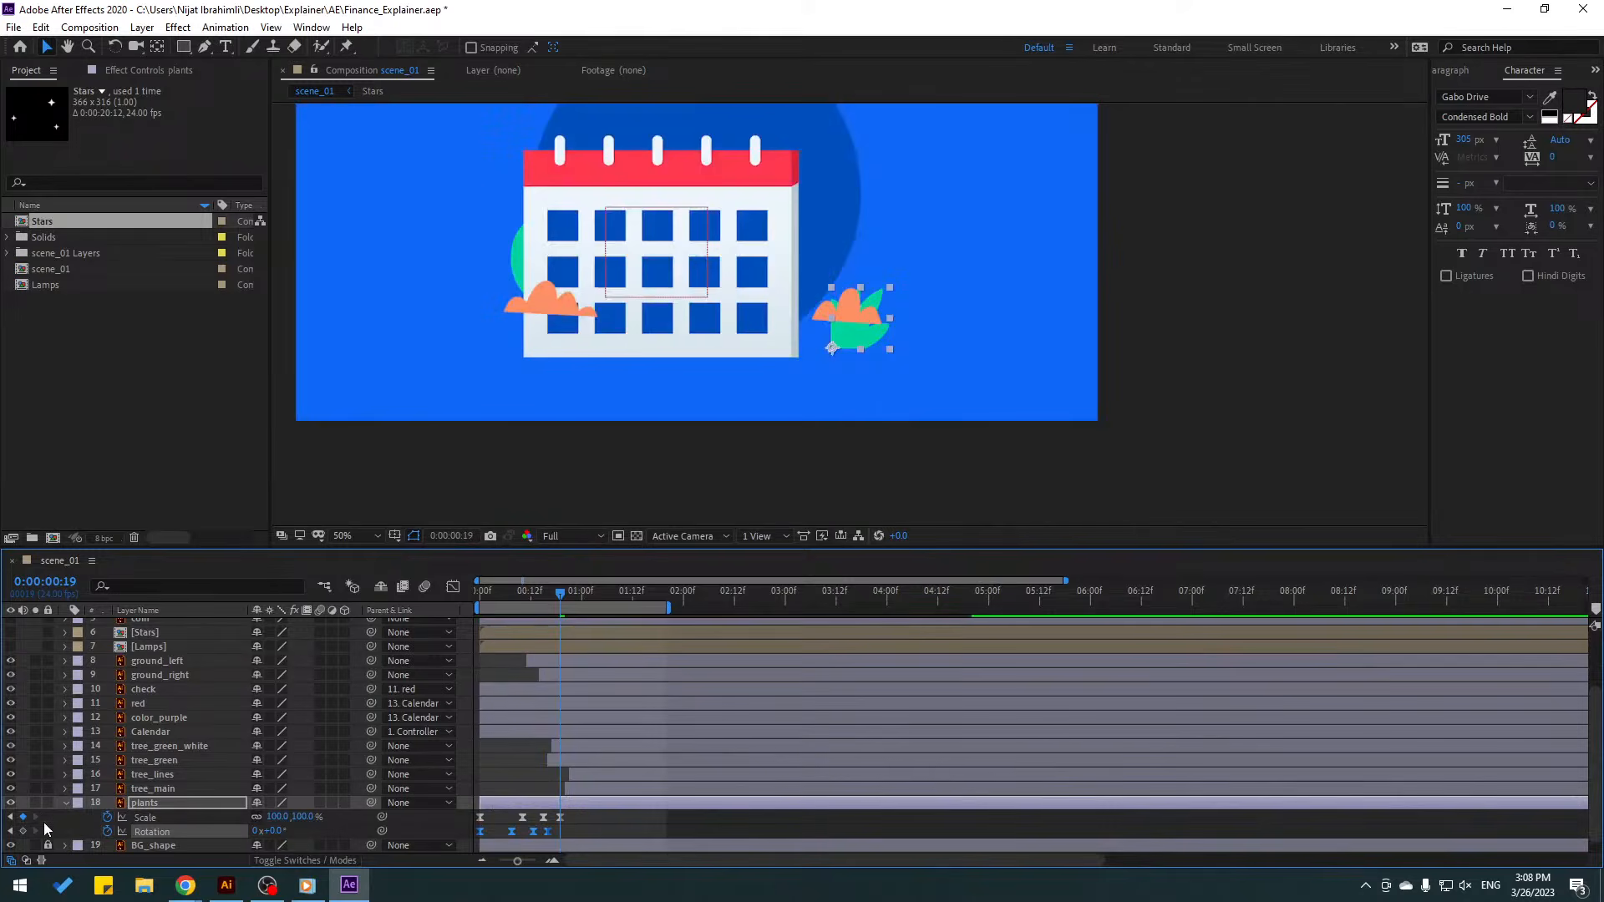
left_click(65, 804)
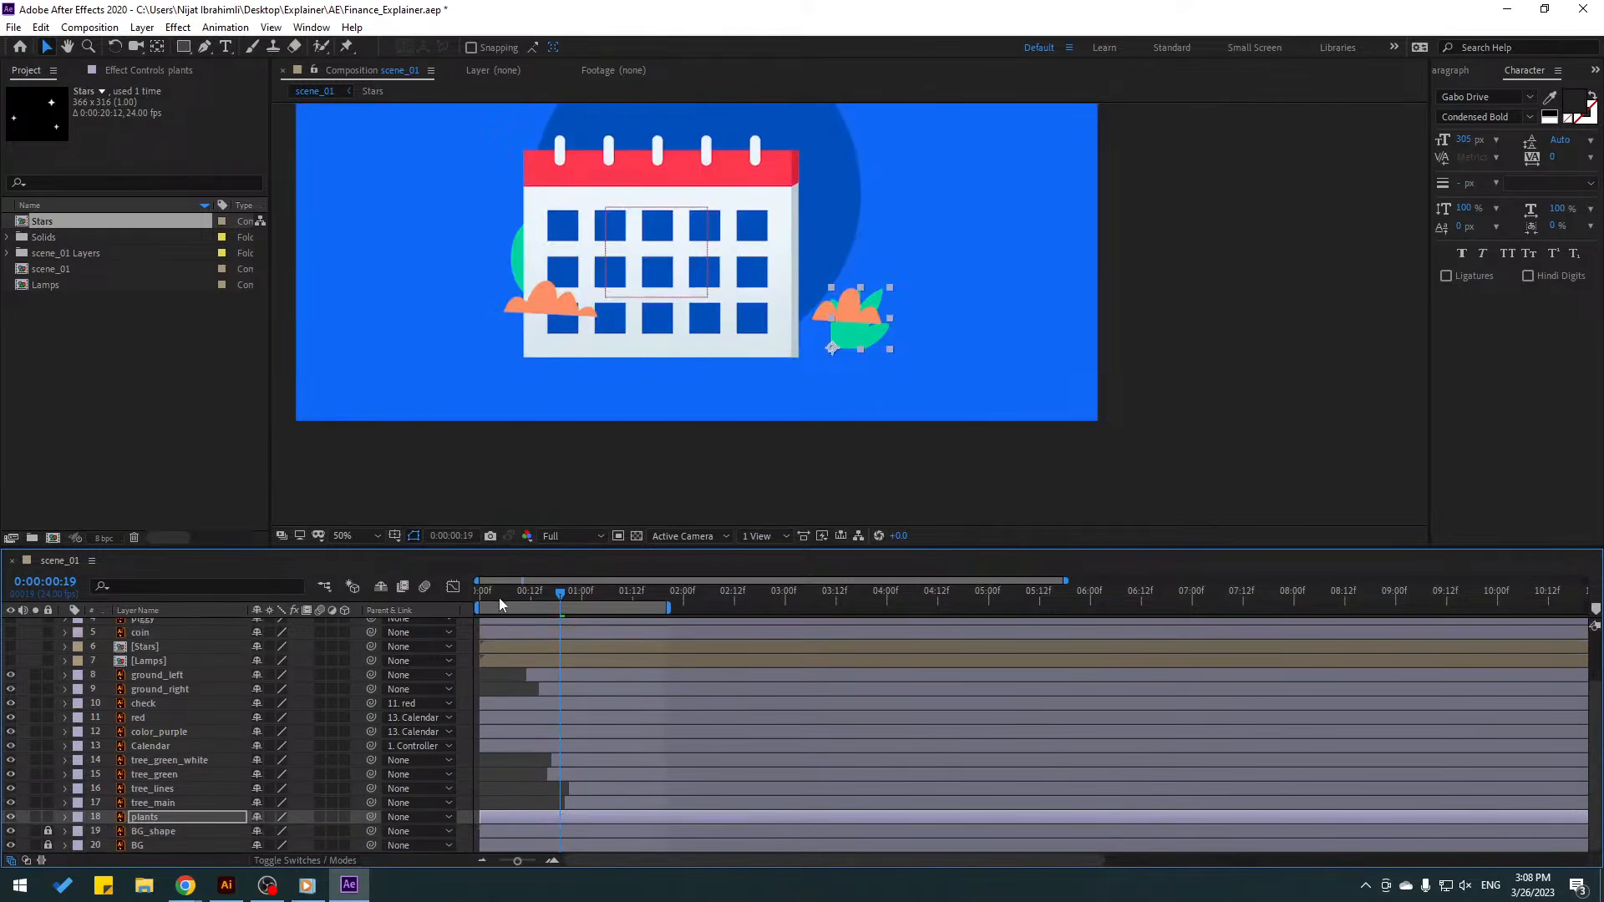
left_click_drag(498, 599, 578, 603)
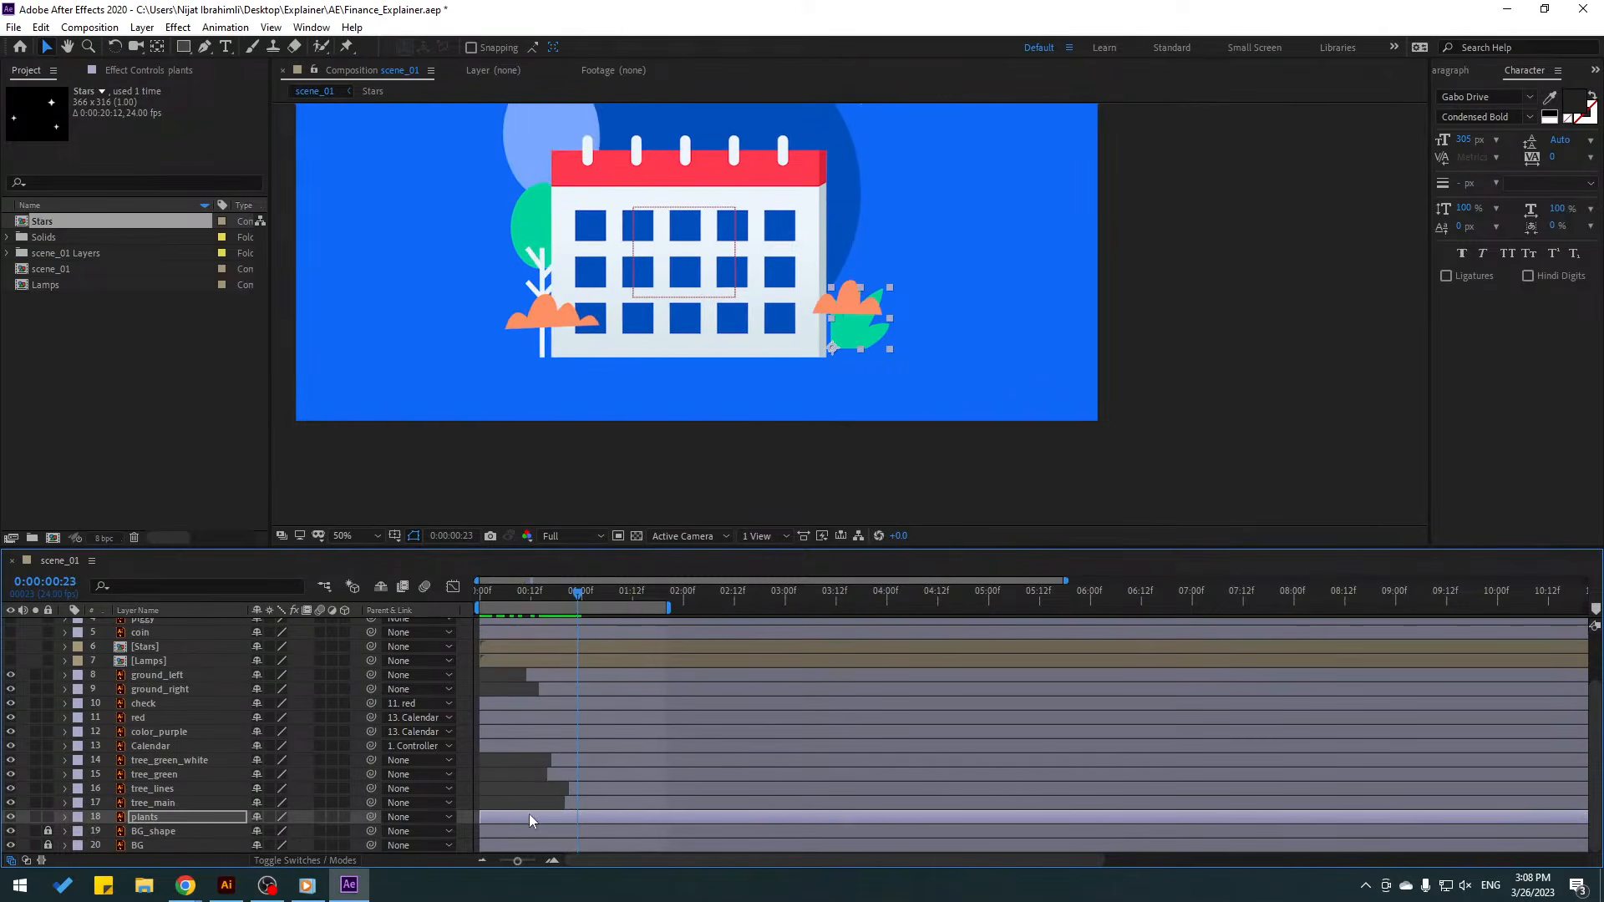
left_click_drag(530, 817, 563, 821)
key("period")
key("period")
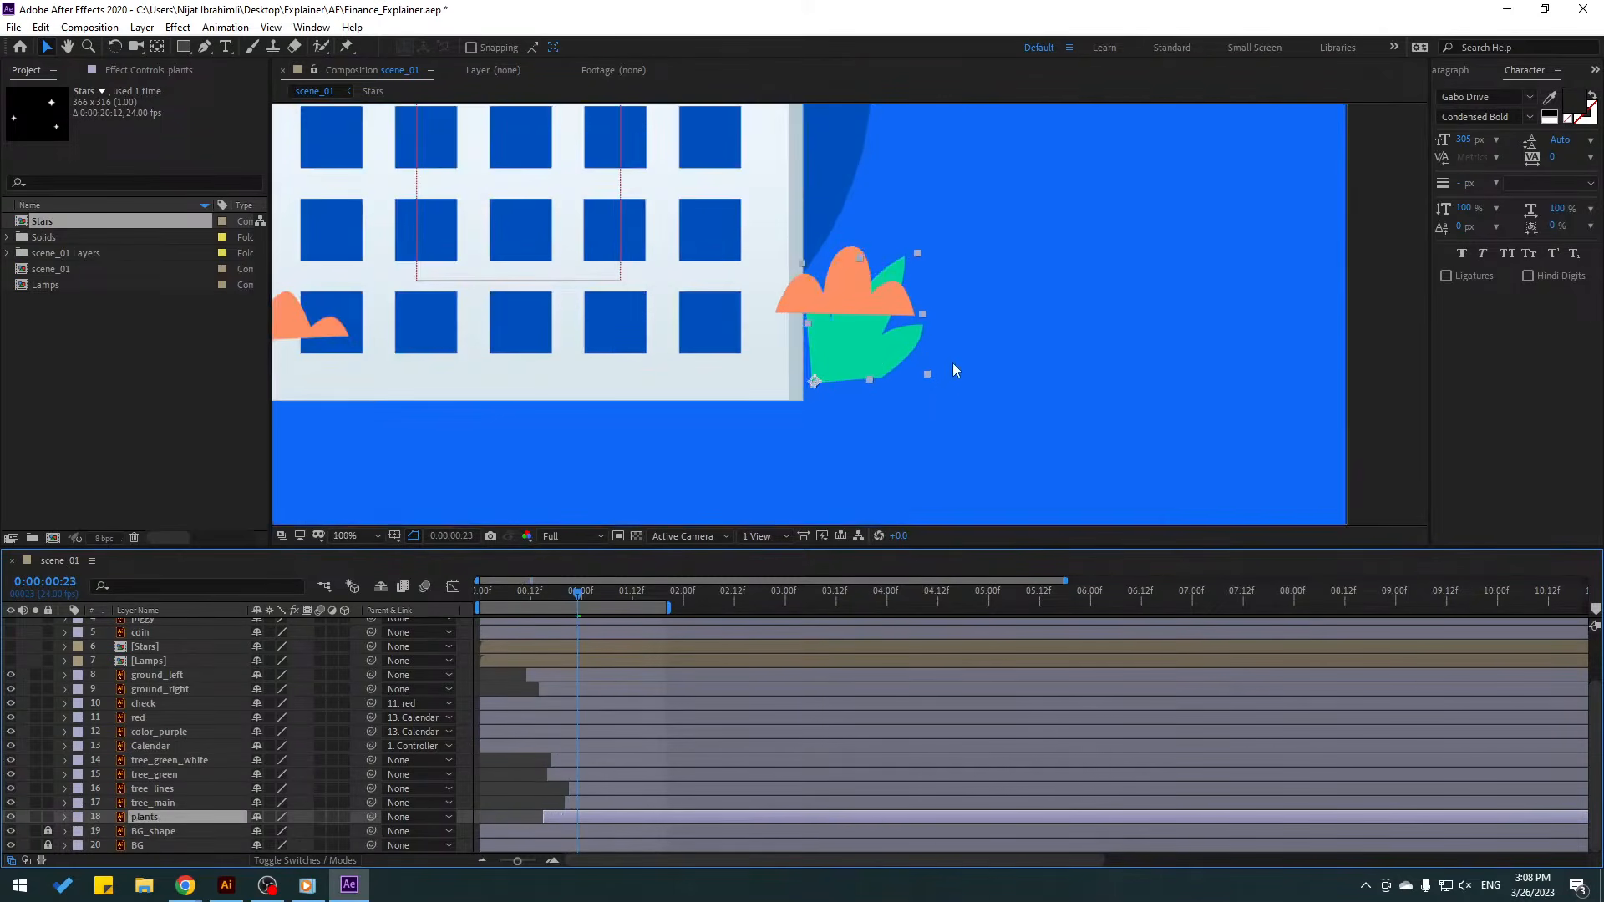
key("comma")
key("space")
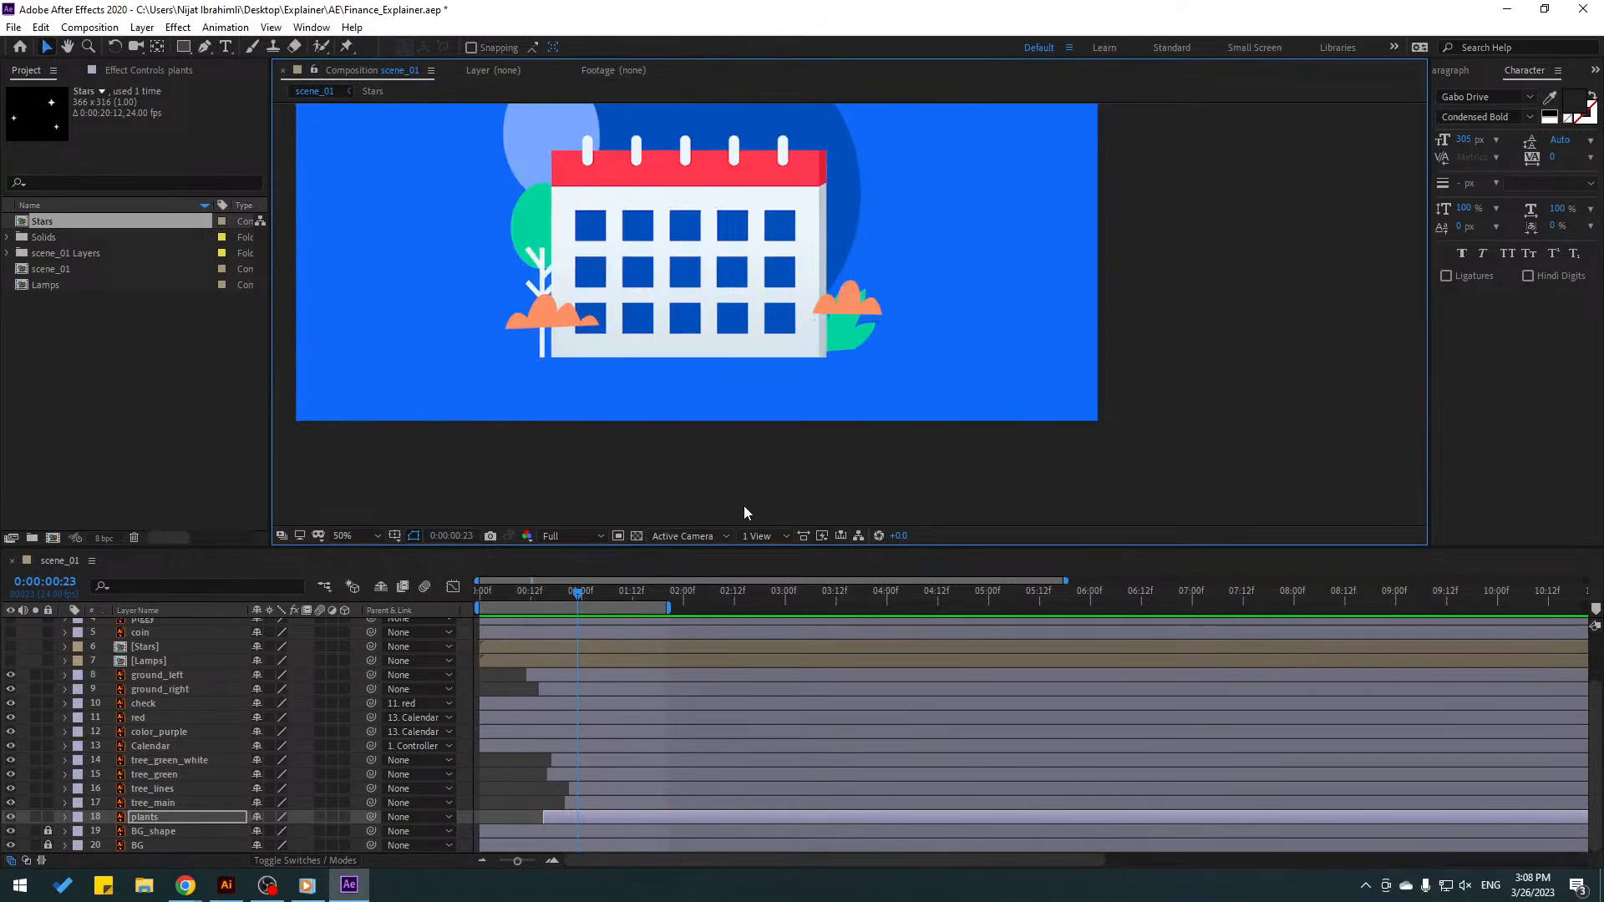
key("space")
- Unlock the BG_shape layer and keyframe its Scale at 0% at 0:00:00:00
left_click(792, 334)
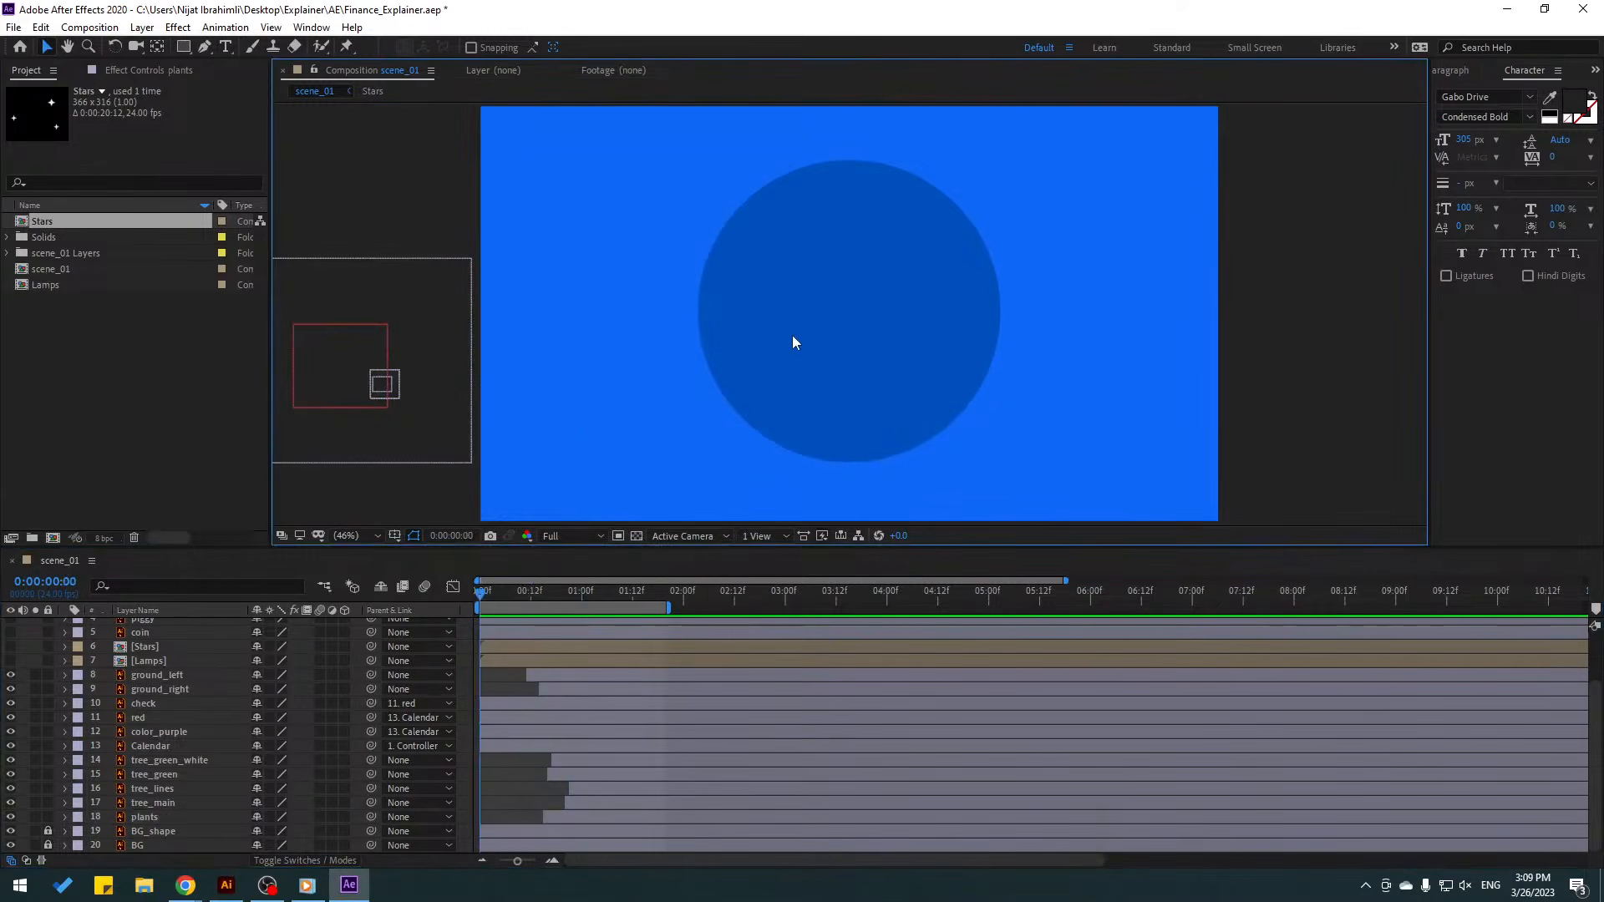
left_click(48, 832)
left_click(153, 831)
key("s")
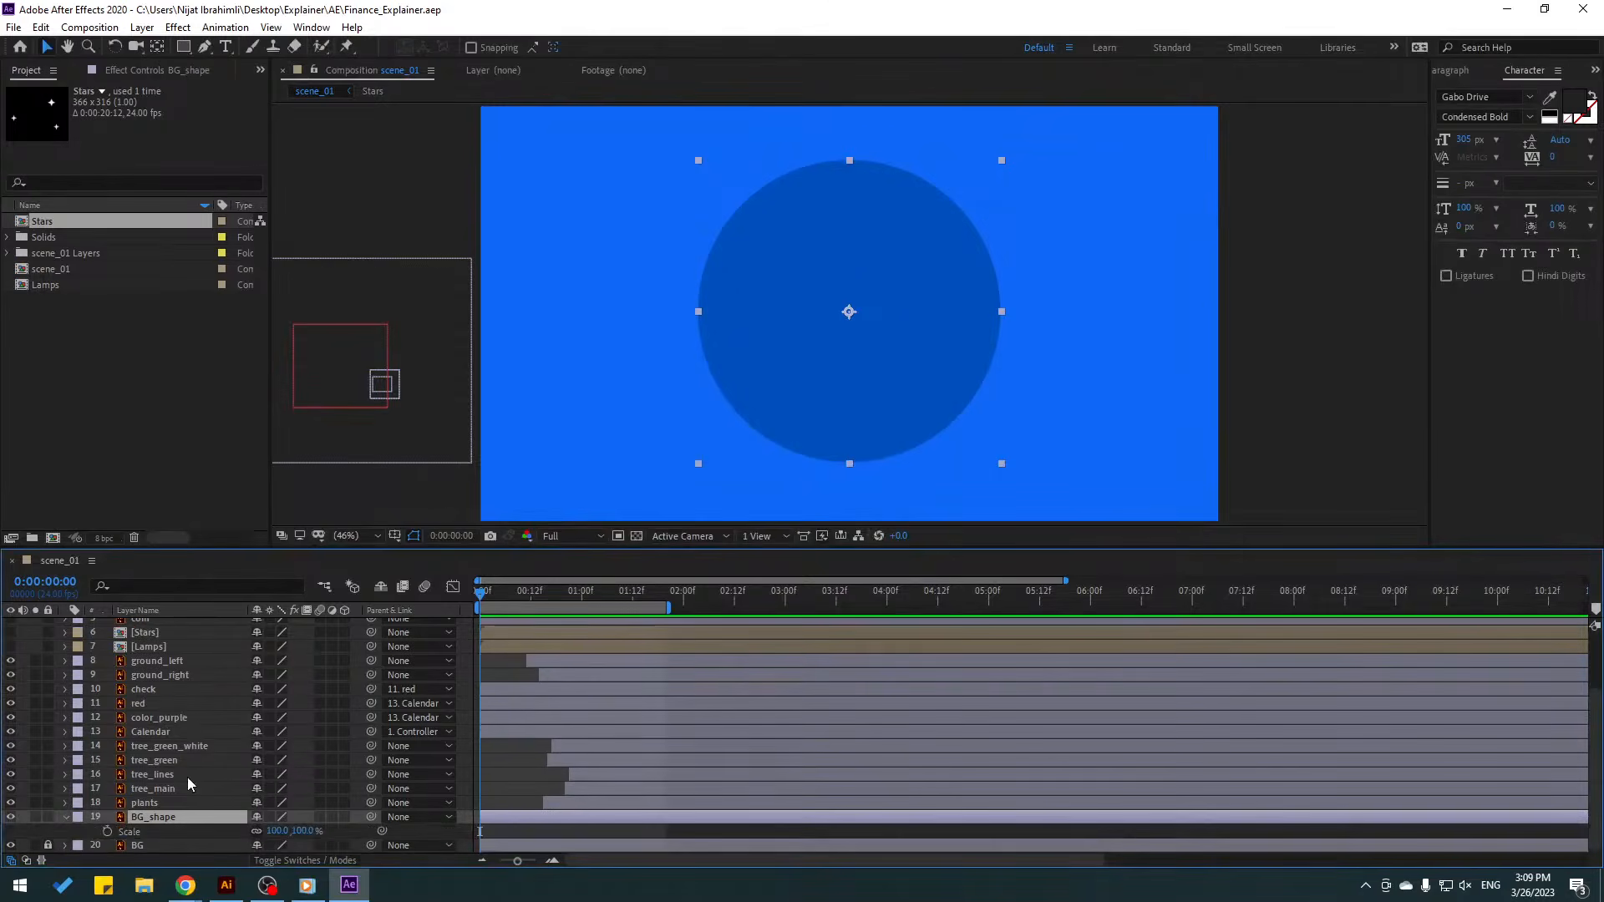
left_click(277, 831)
type("0")
key("Return")
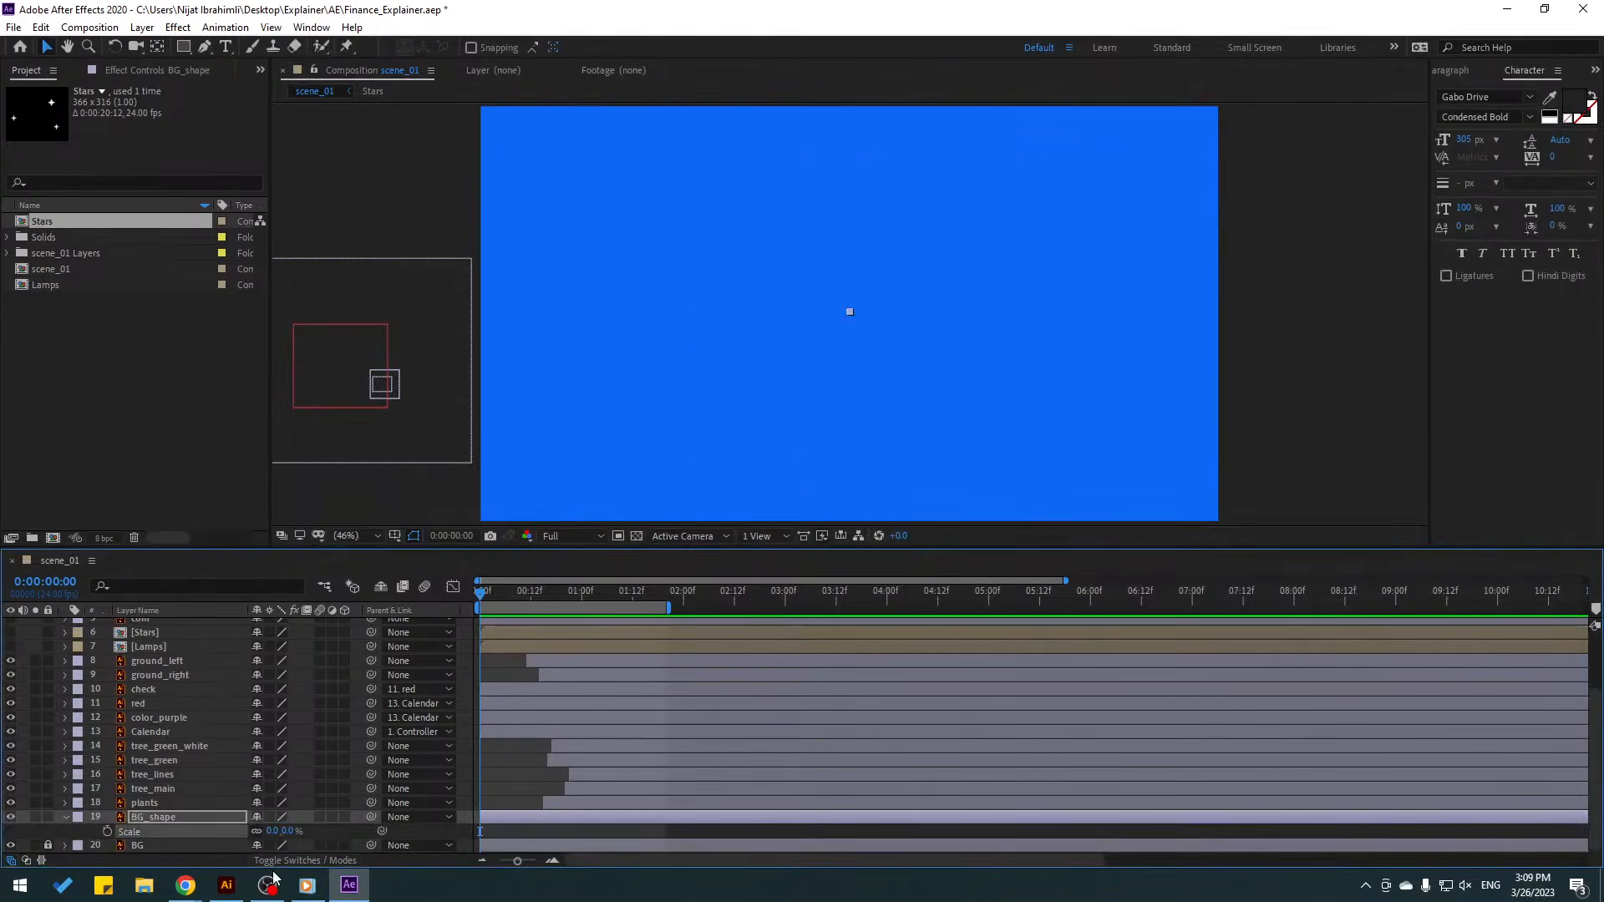
left_click(107, 831)
- Solo BG_shape and keyframe its Scale at 110% at 0:00:00:10 and 95% at 0:00:00:20
key("shift+Page_Down")
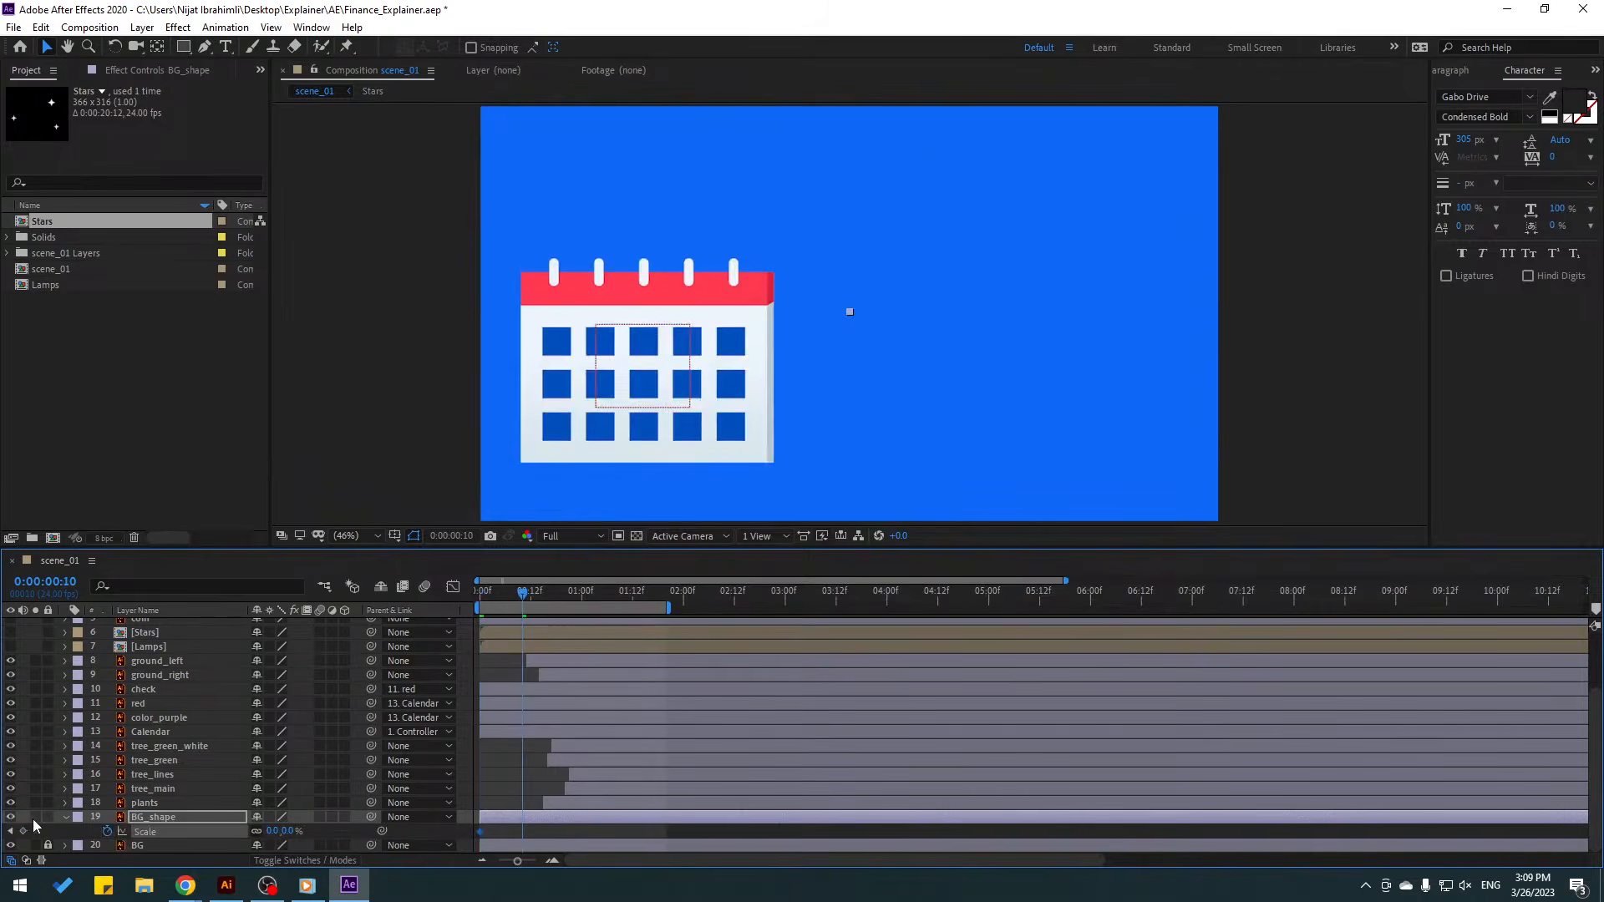
left_click(35, 816)
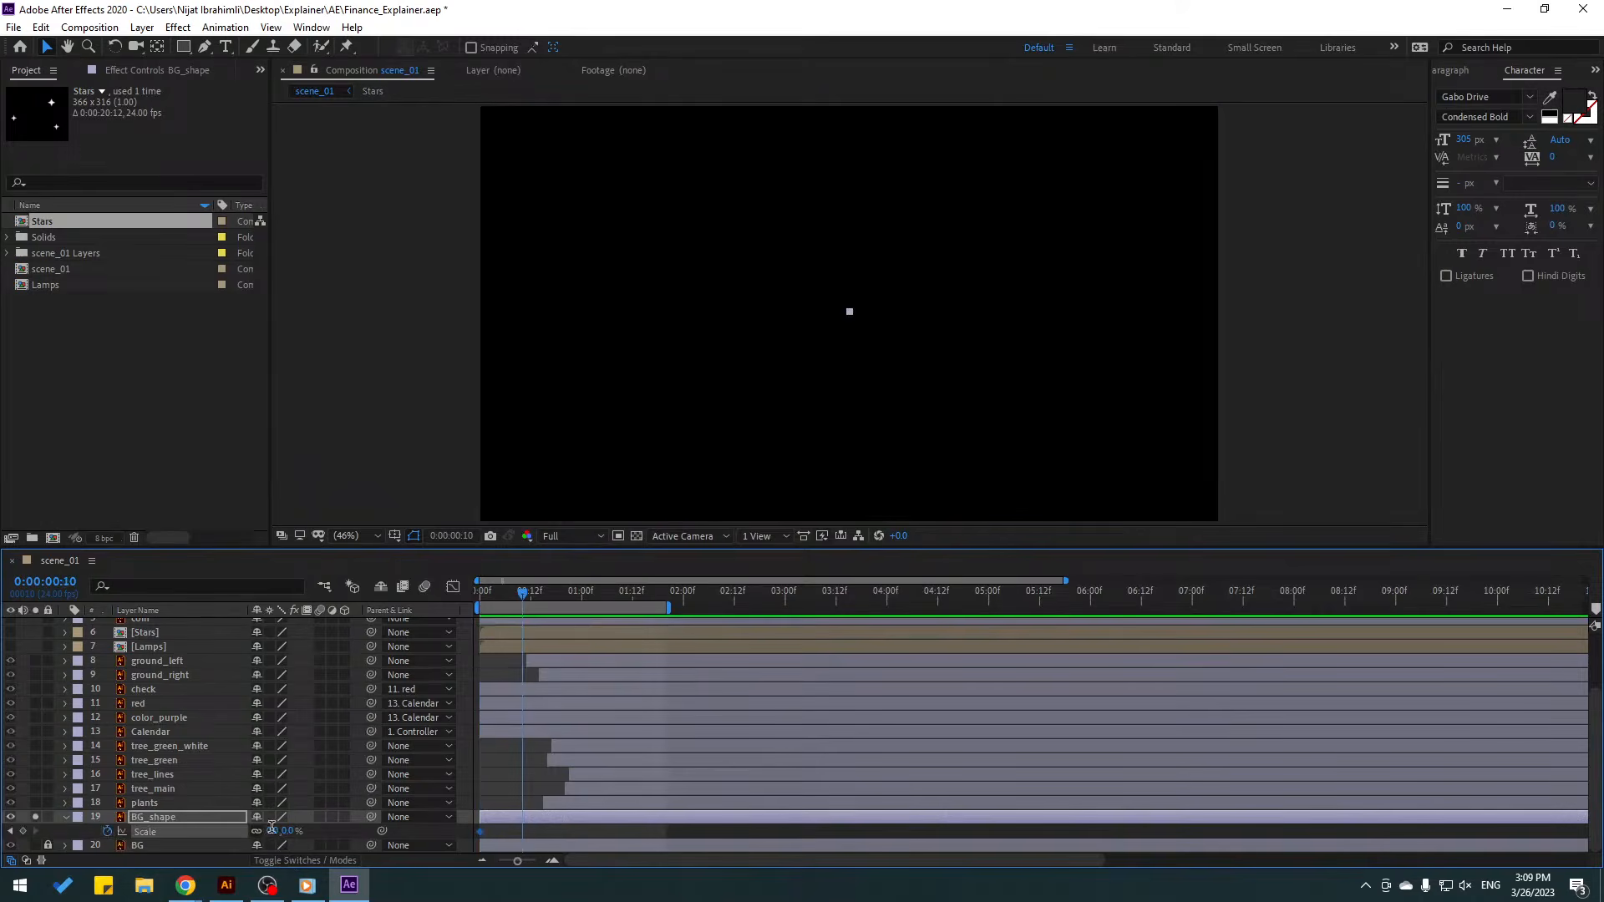
left_click(272, 829)
type("11")
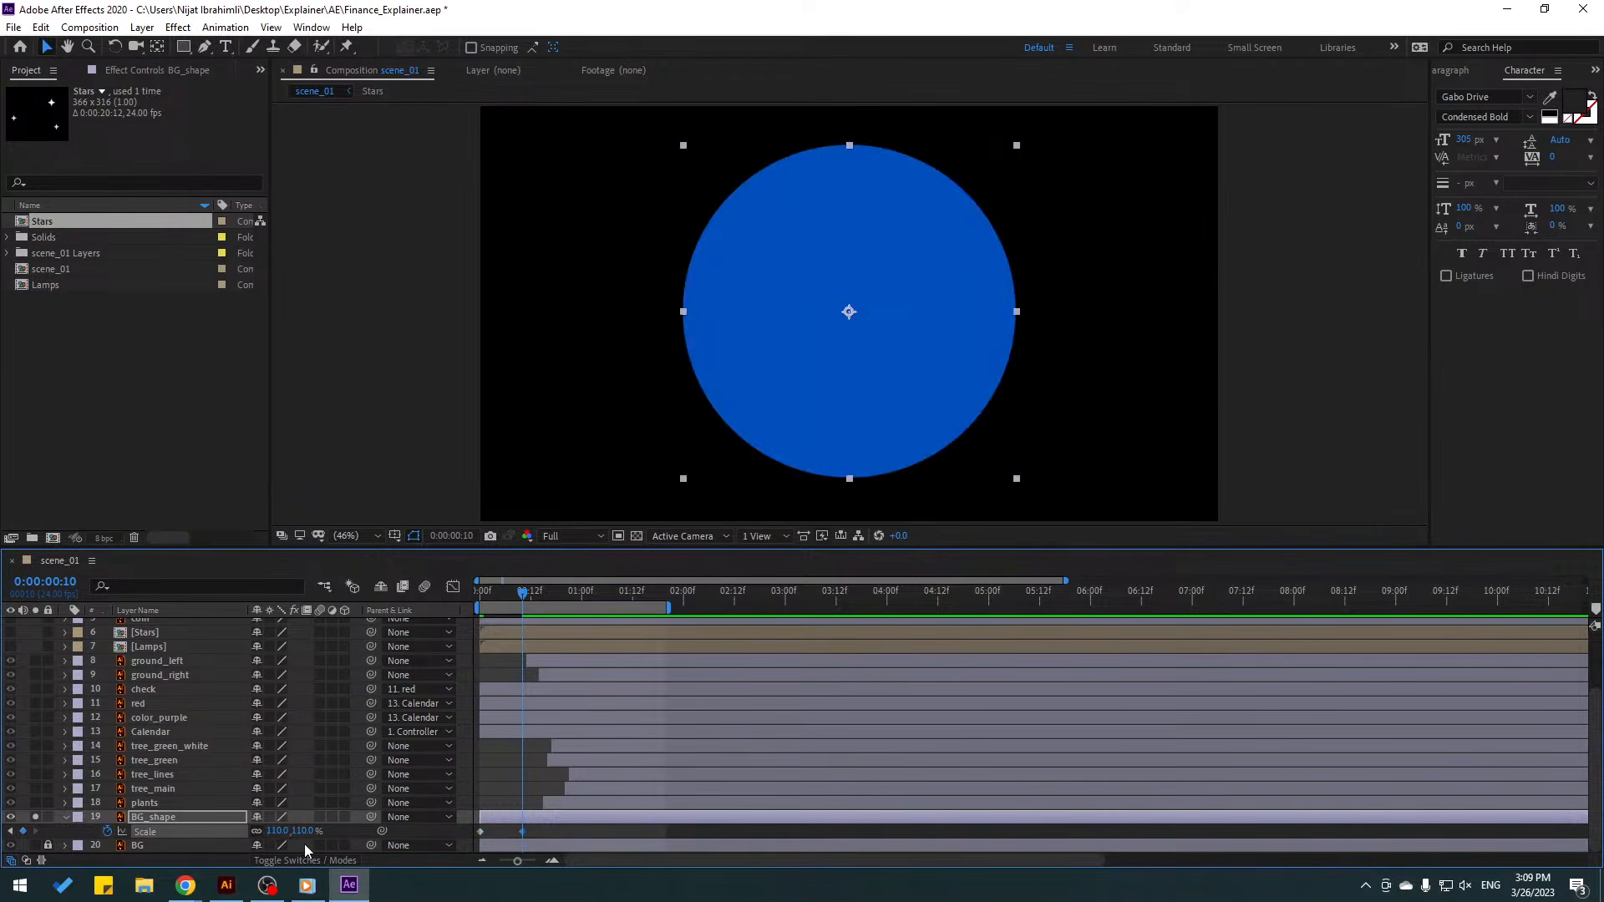
key("shift+Page_Down")
left_click(279, 830)
type("95")
key("Return")
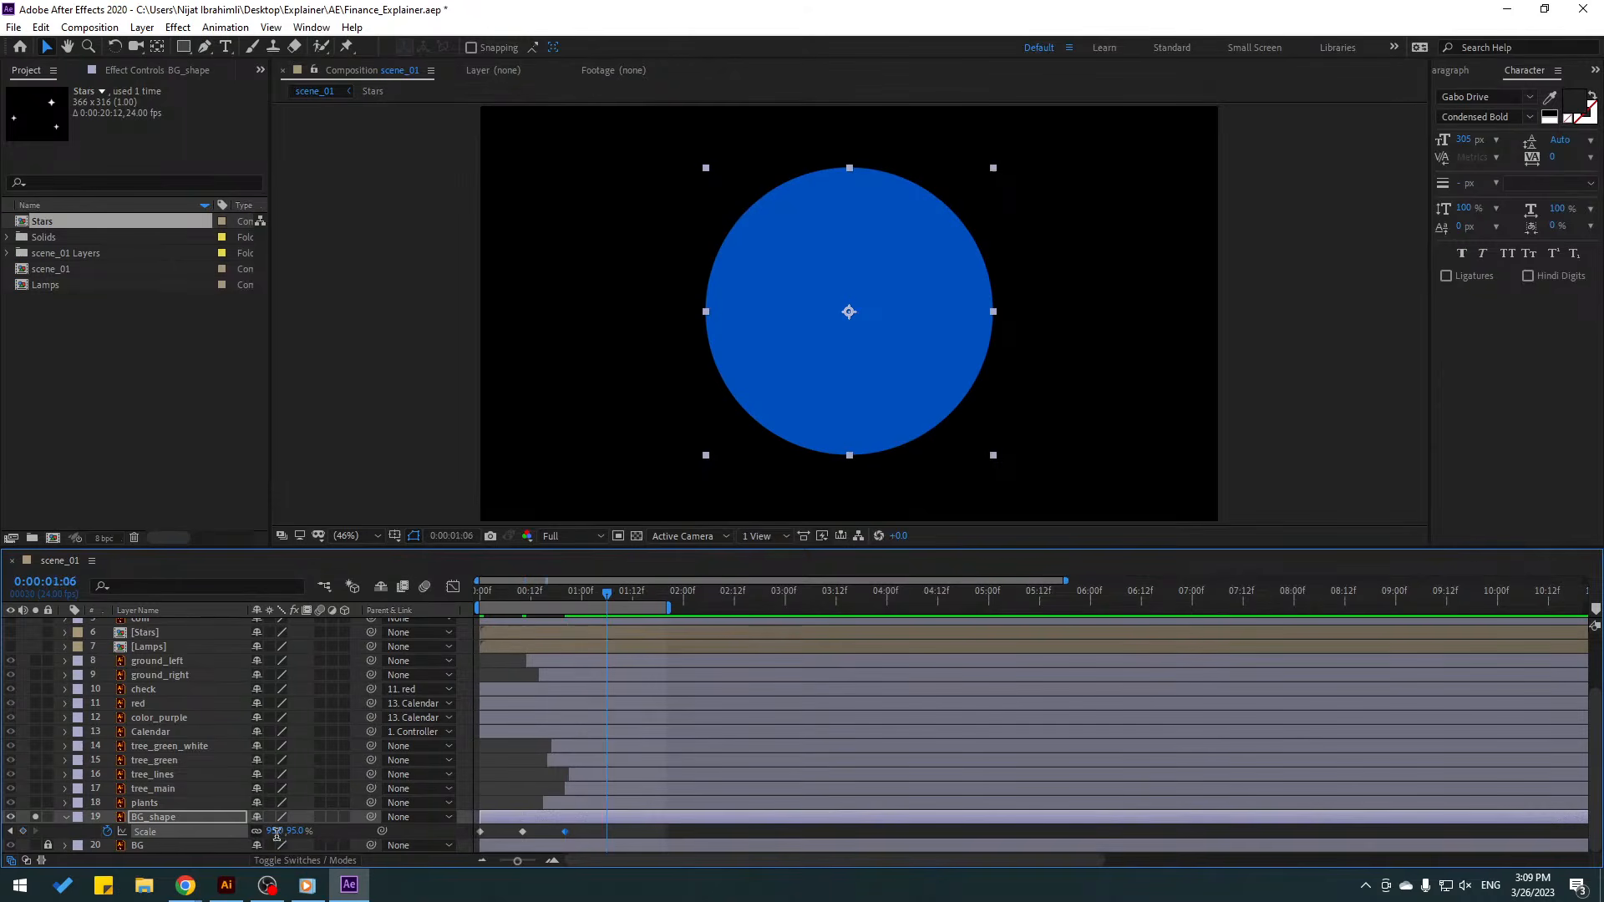
- Keyframe BG_shape's Scale at 105% at 0:00:01:06 and 100% at 0:00:01:16
left_click(277, 832)
type("105")
key("Return")
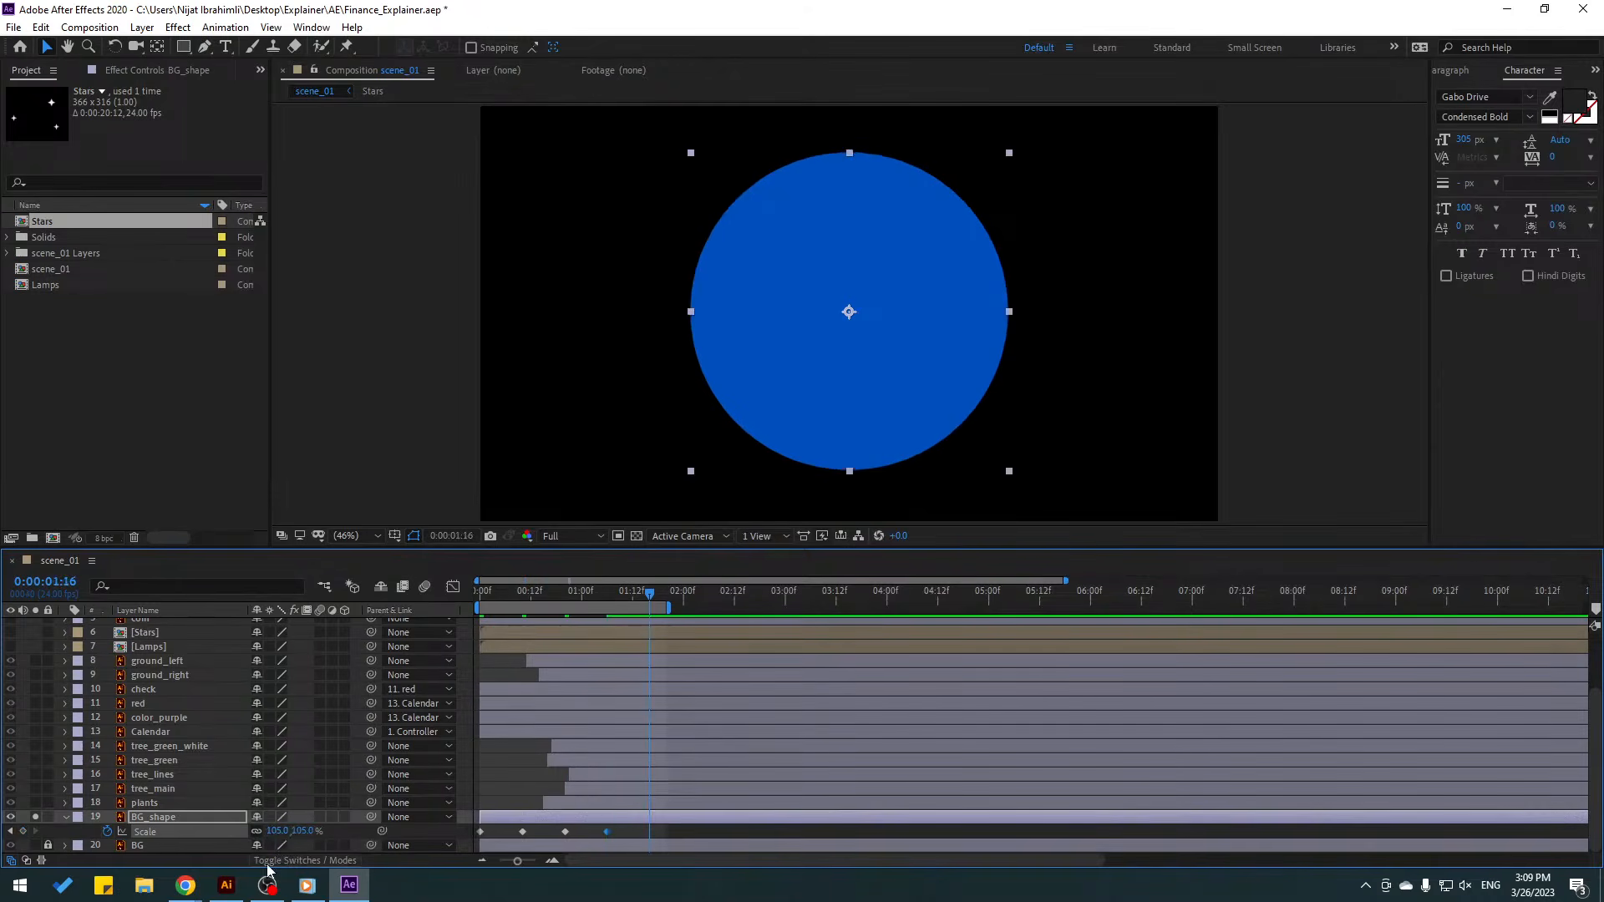
left_click(276, 832)
type("100")
key("Return")
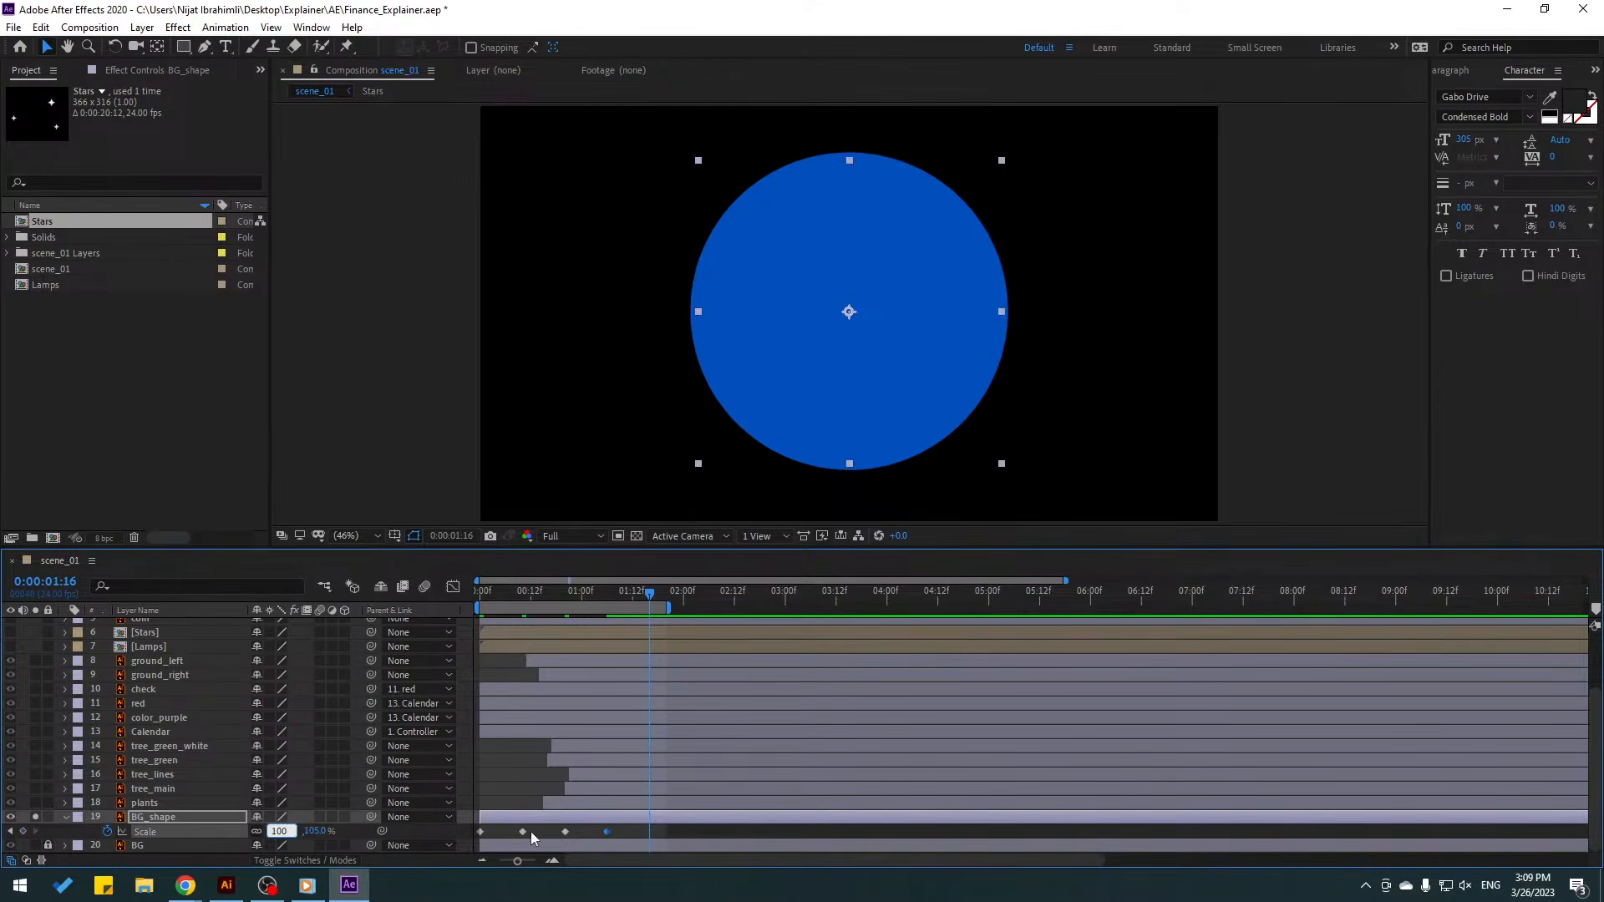
- Apply Easy Ease to all of BG_shape's Scale keyframes and preview the circle's growth
left_click_drag(672, 838, 490, 828)
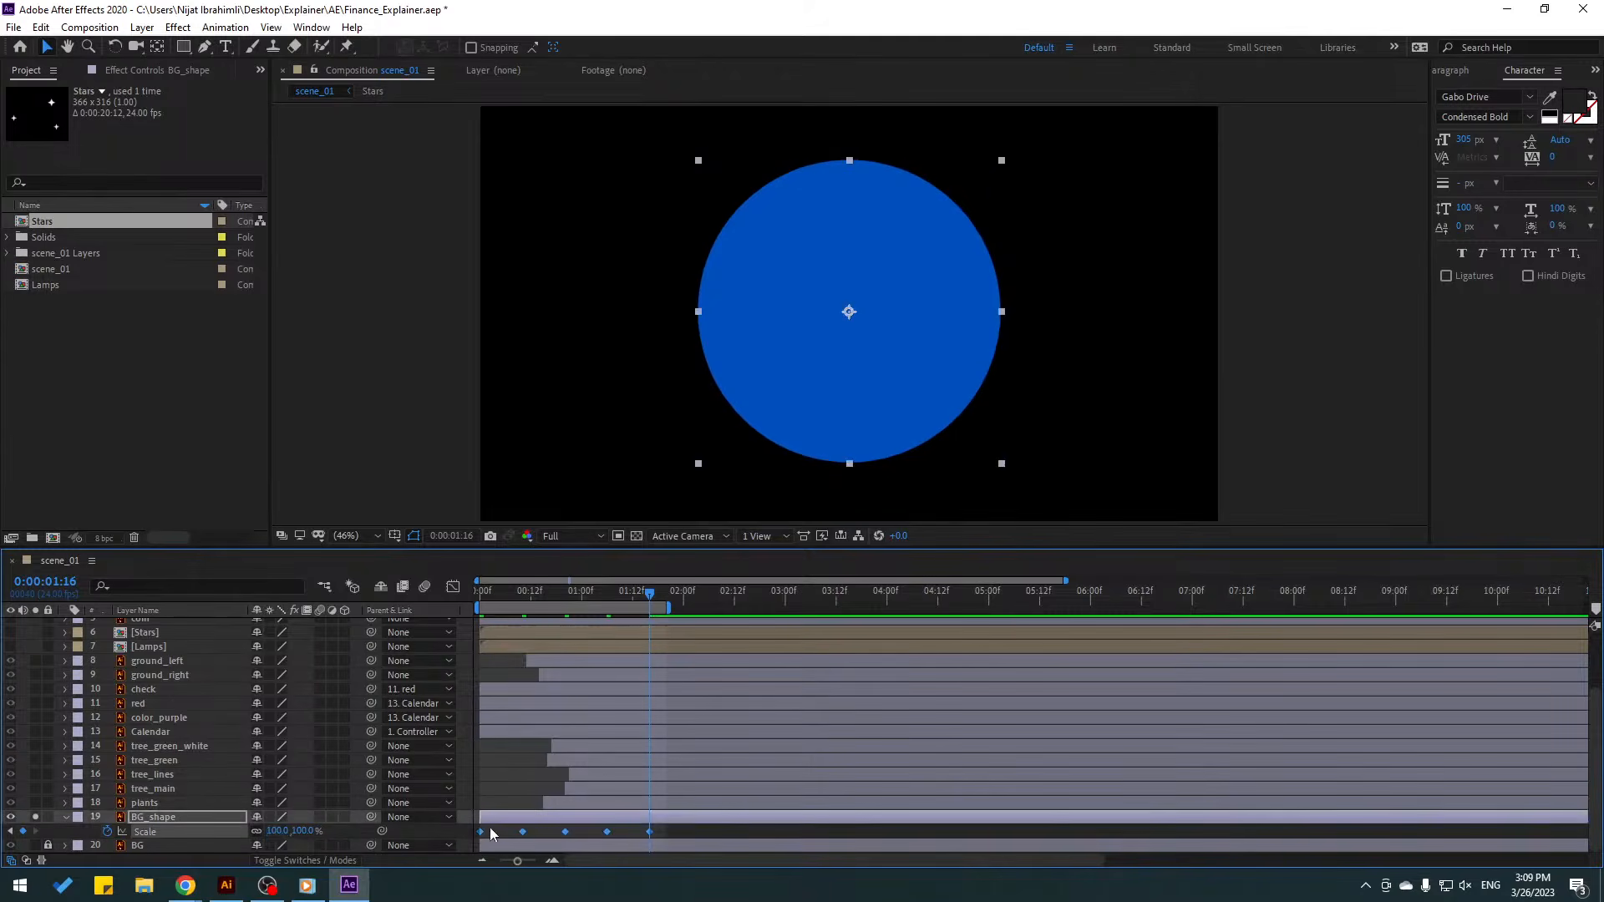
right_click(481, 831)
mouse_move(585, 815)
left_click(770, 705)
key("space")
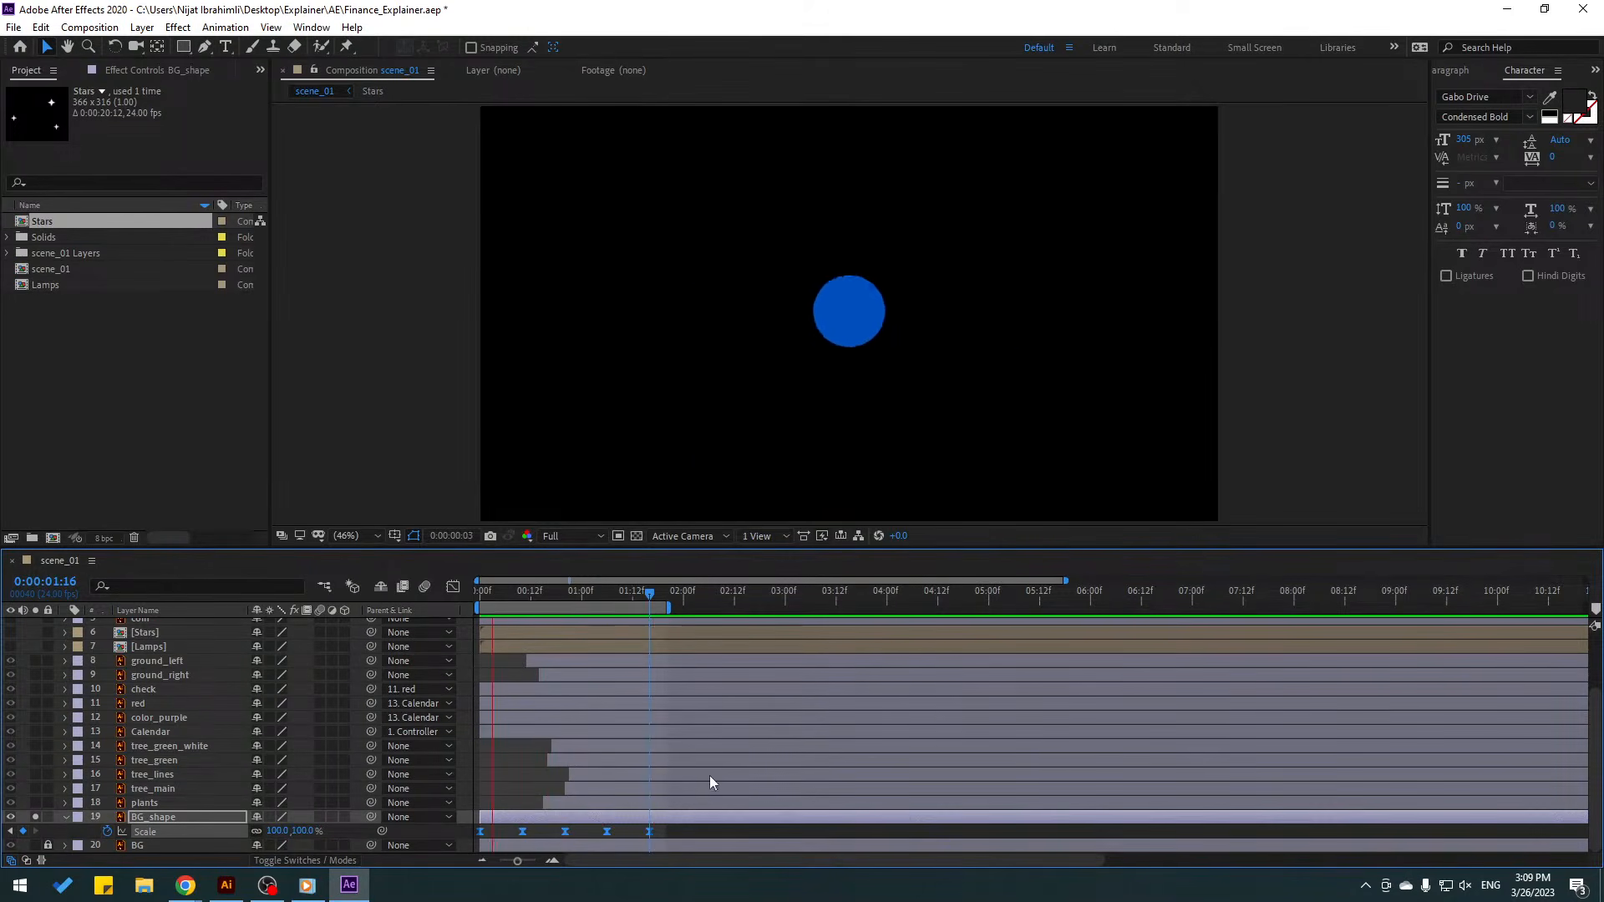
key("space")
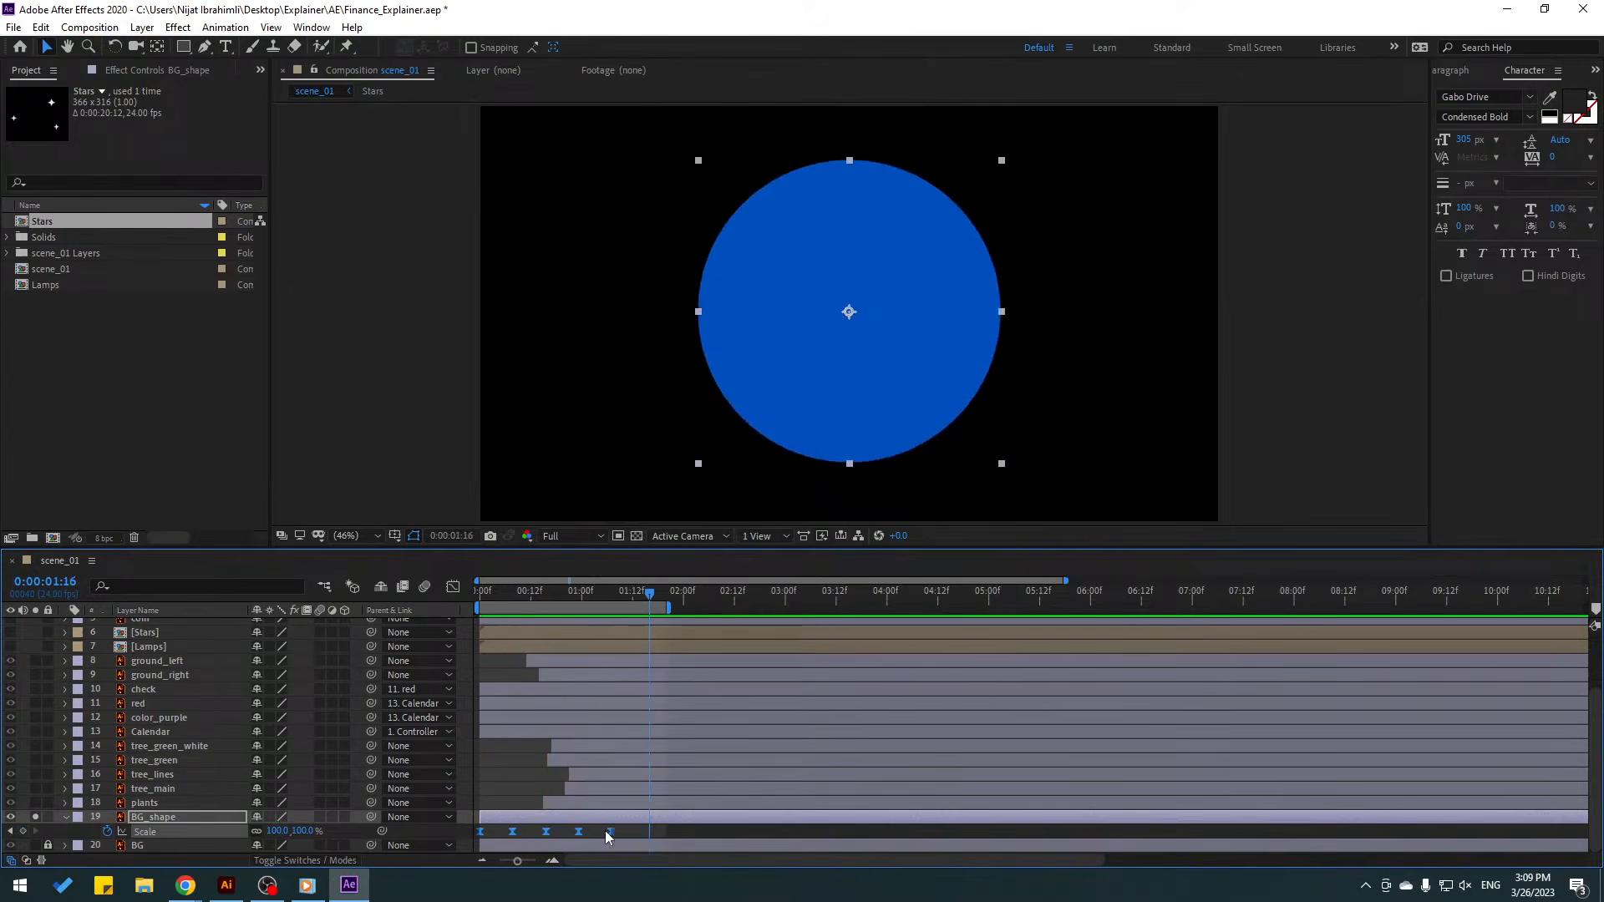
- Tighten the spacing of BG_shape's Scale keyframes so the last falls at about 0:00:01:07, and preview the faster bounce
mouse_move(609, 832)
left_mouse_down()
mouse_move(509, 840)
mouse_move(611, 835)
left_mouse_up()
key("space")
key("space")
key("space")
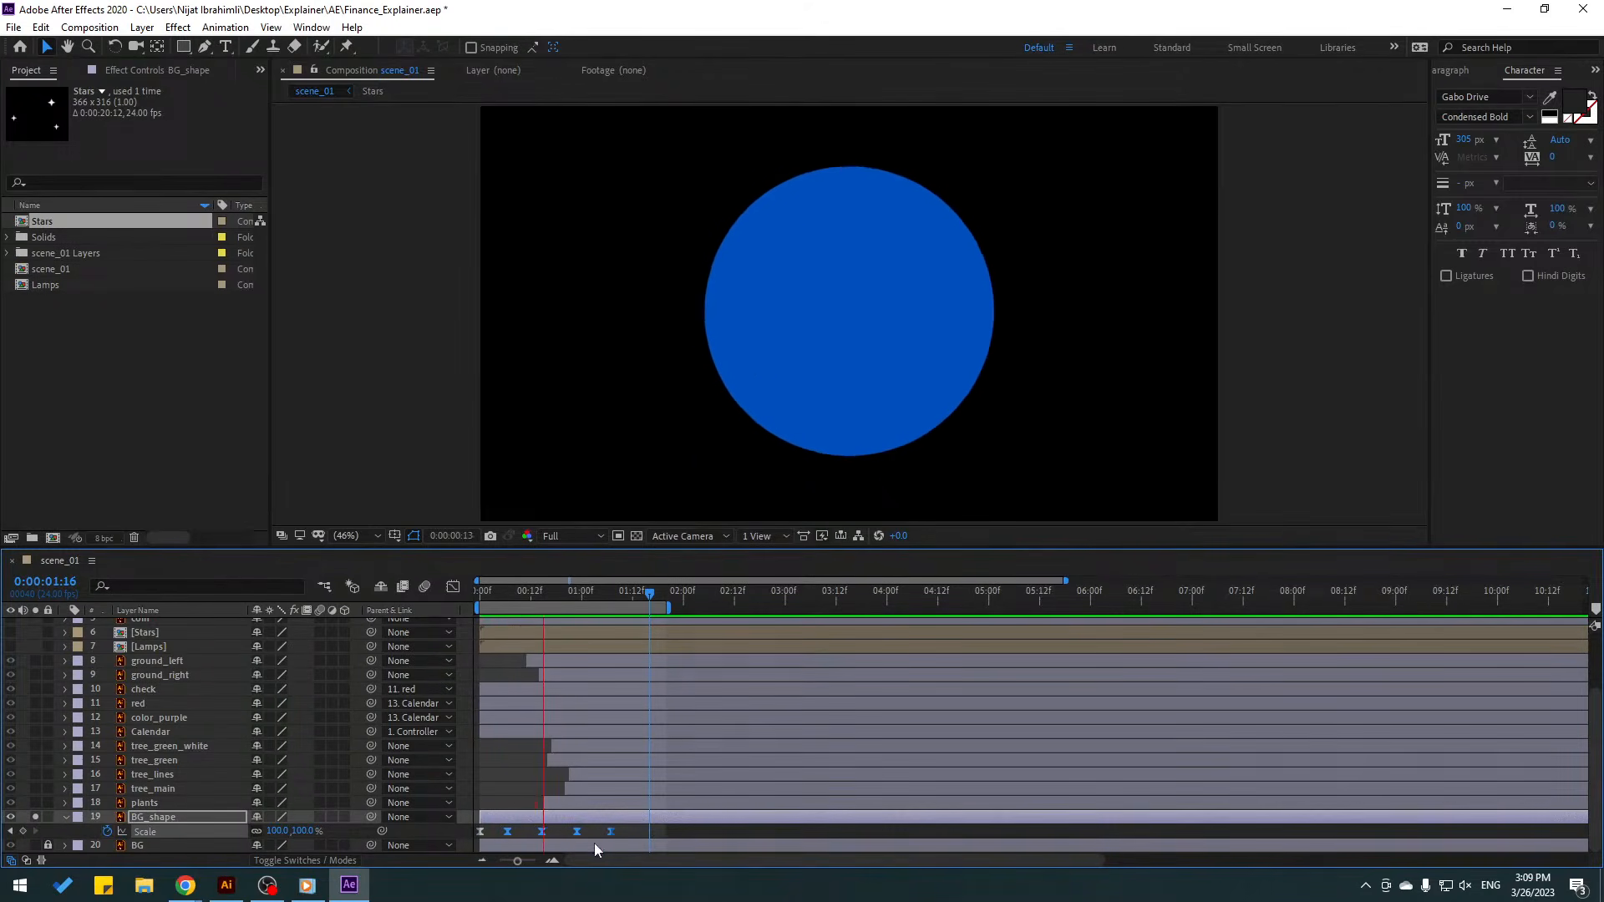
key("space")
- Unsolo BG_shape and preview the entrance animation of the whole scene
left_click(36, 816)
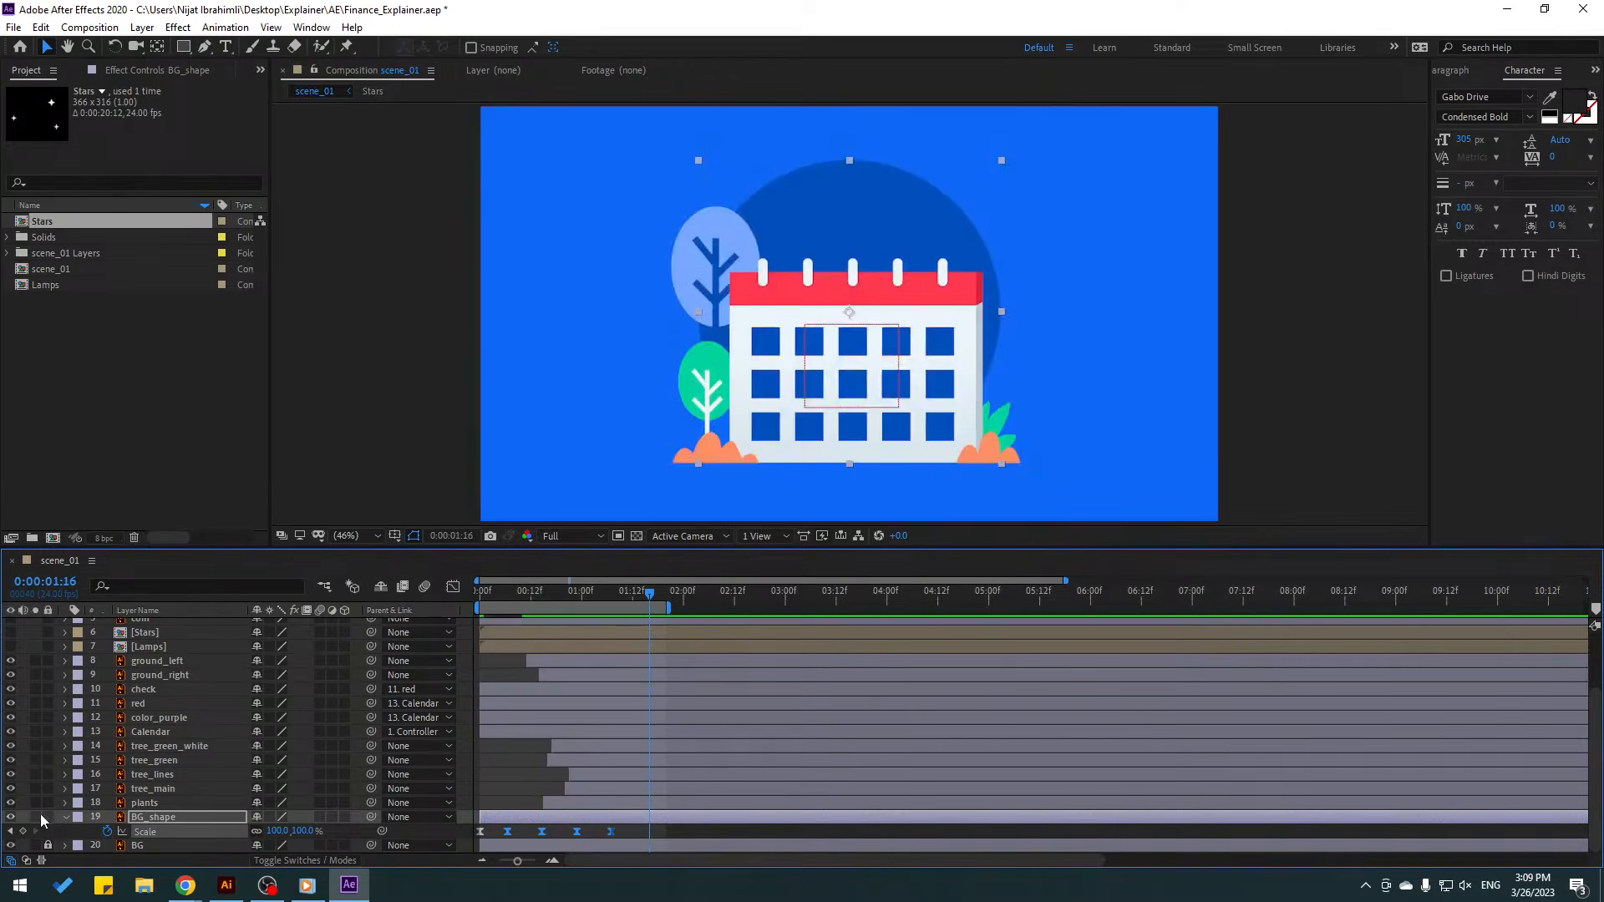
key("space")
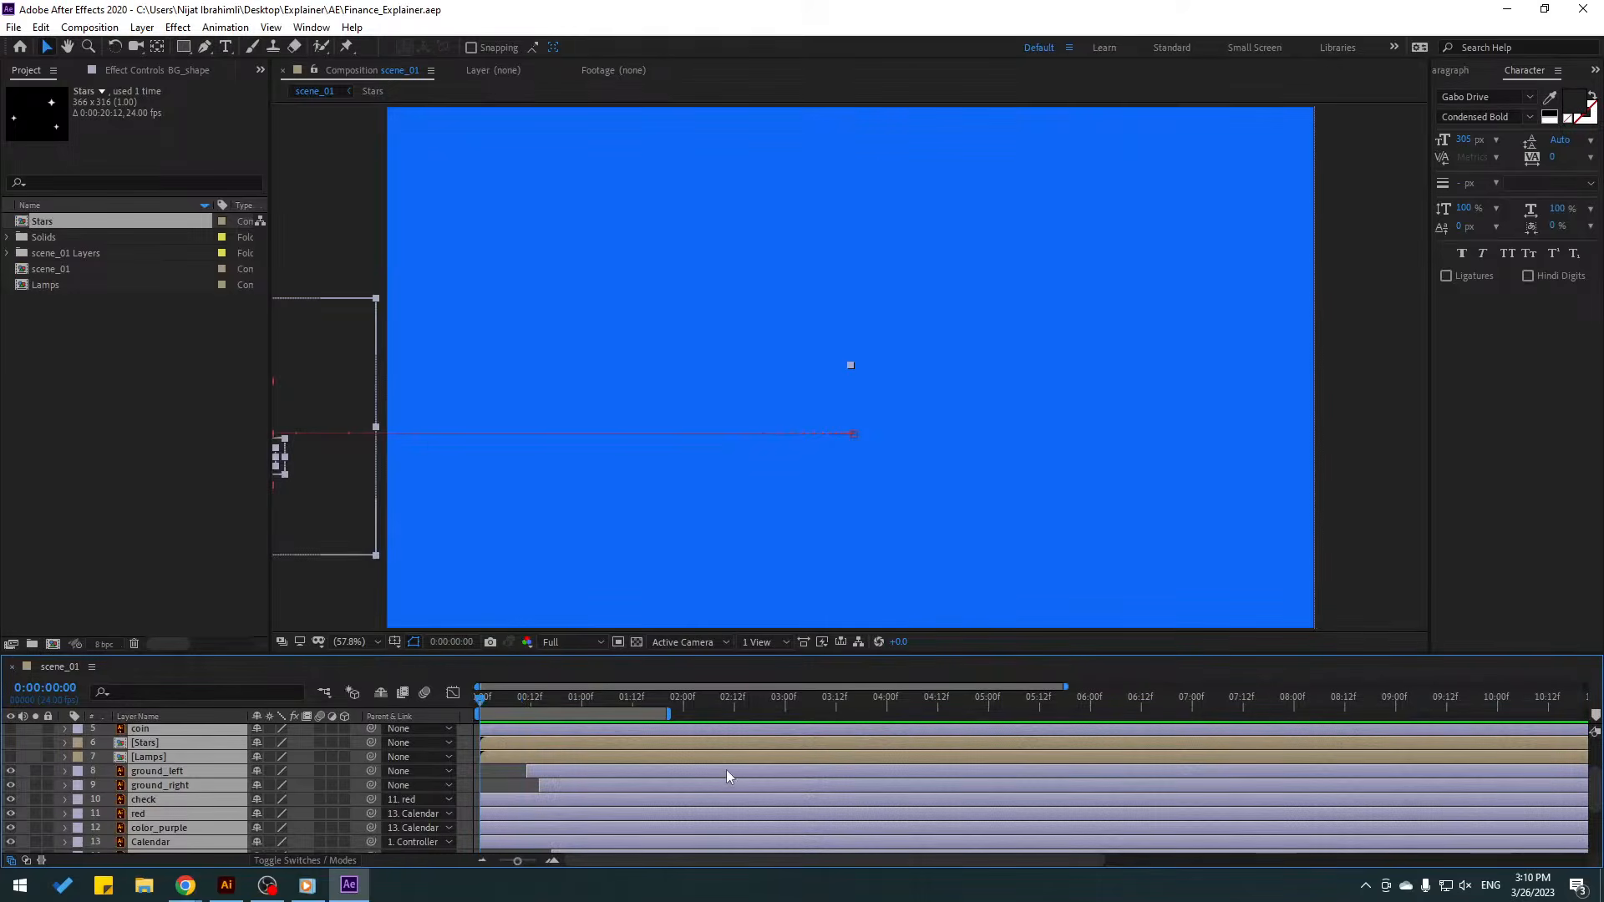
key("space")
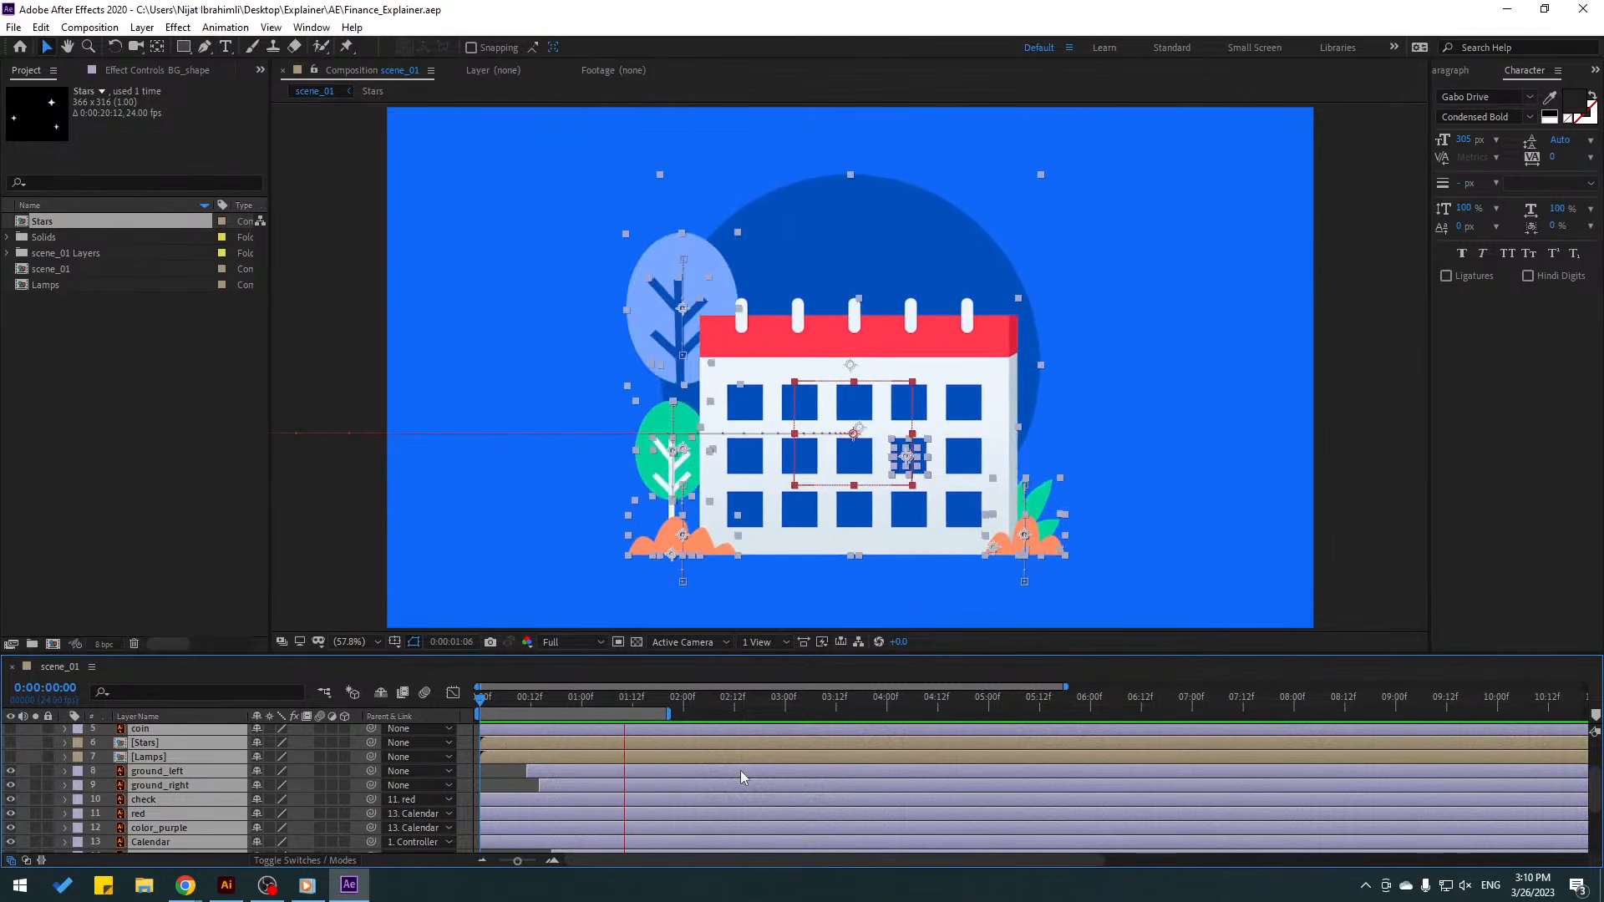